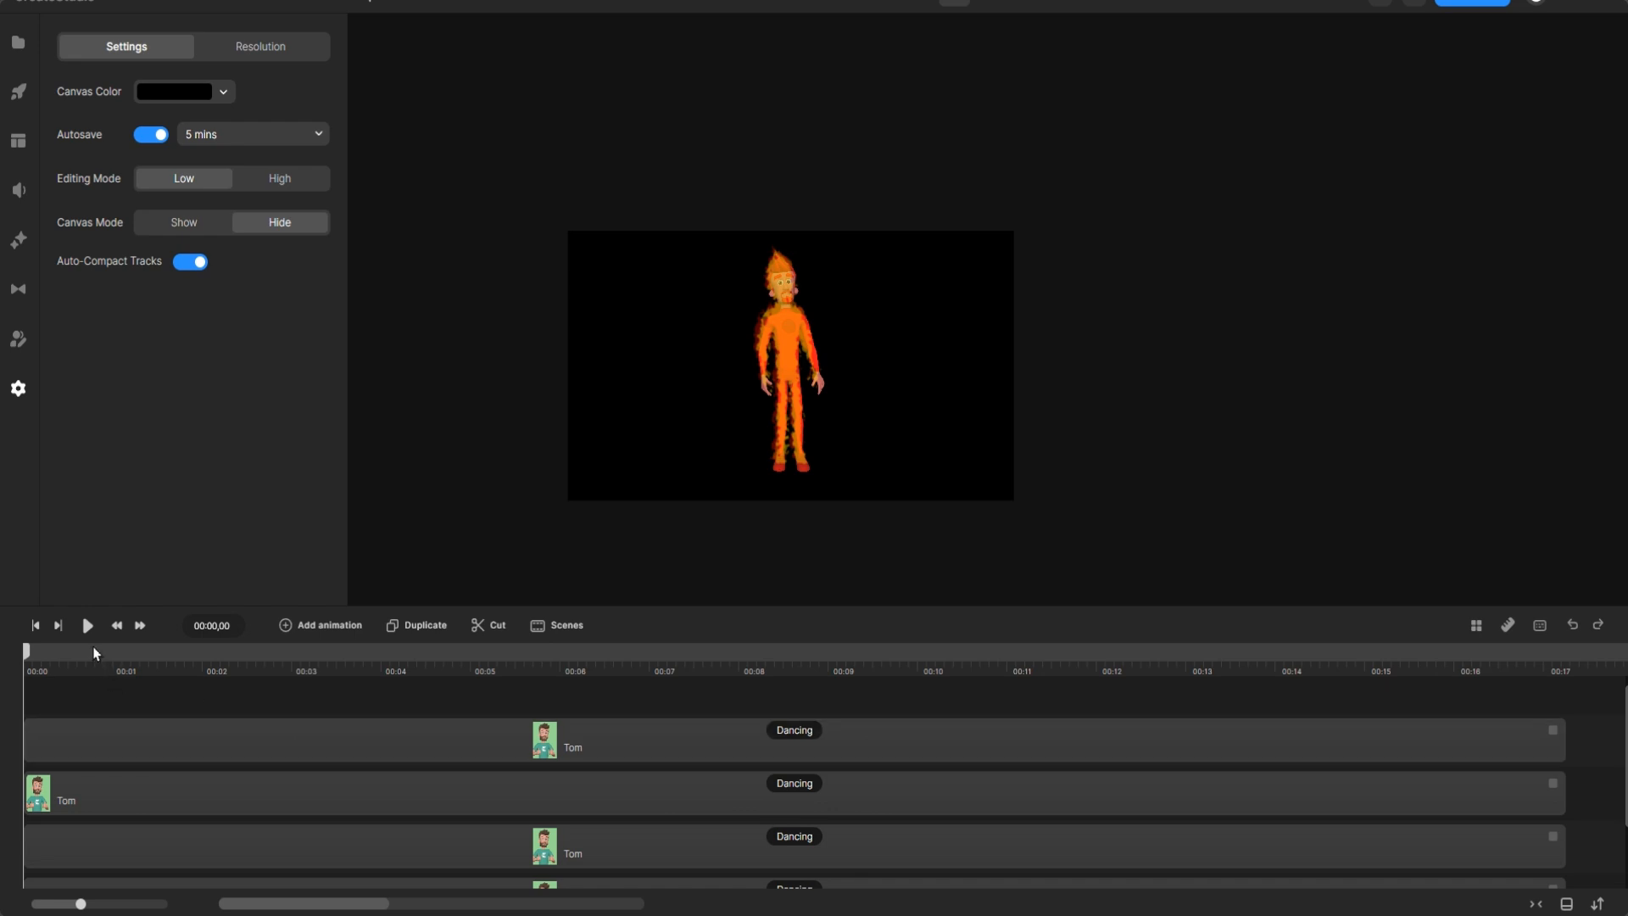
Step: Play back the existing dancing Tom animation and delete all of its clips from the timeline
{"action": "left_click", "coordinate": [87, 625]}
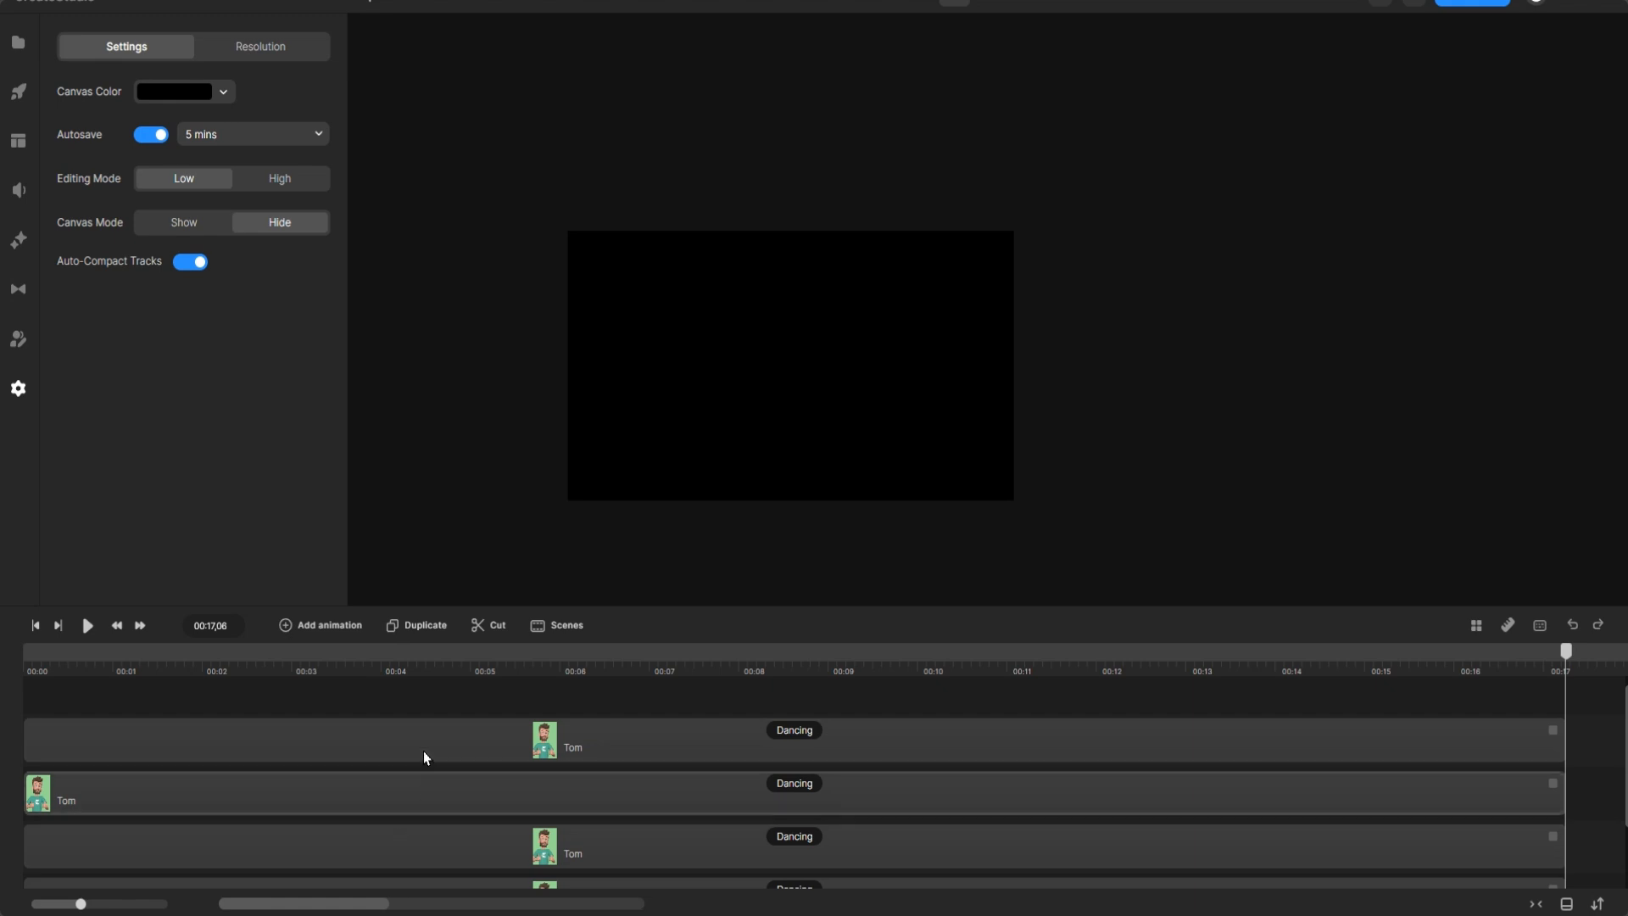
{"action": "left_click", "coordinate": [466, 743]}
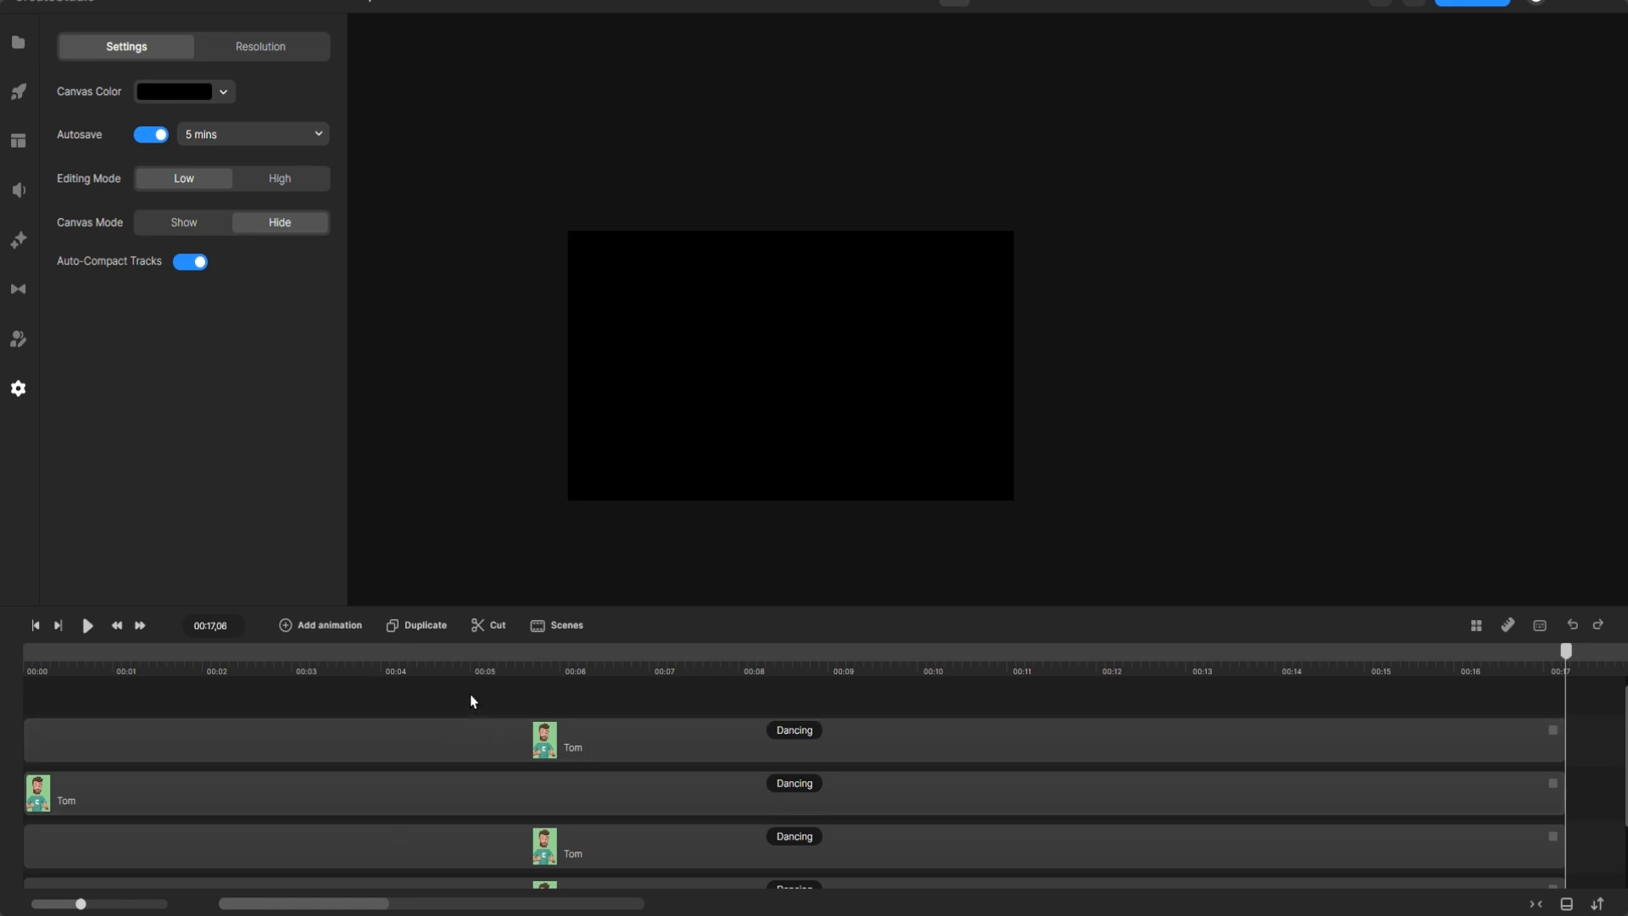
{"action": "left_click_drag", "start_coordinate": [470, 693], "coordinate": [528, 912]}
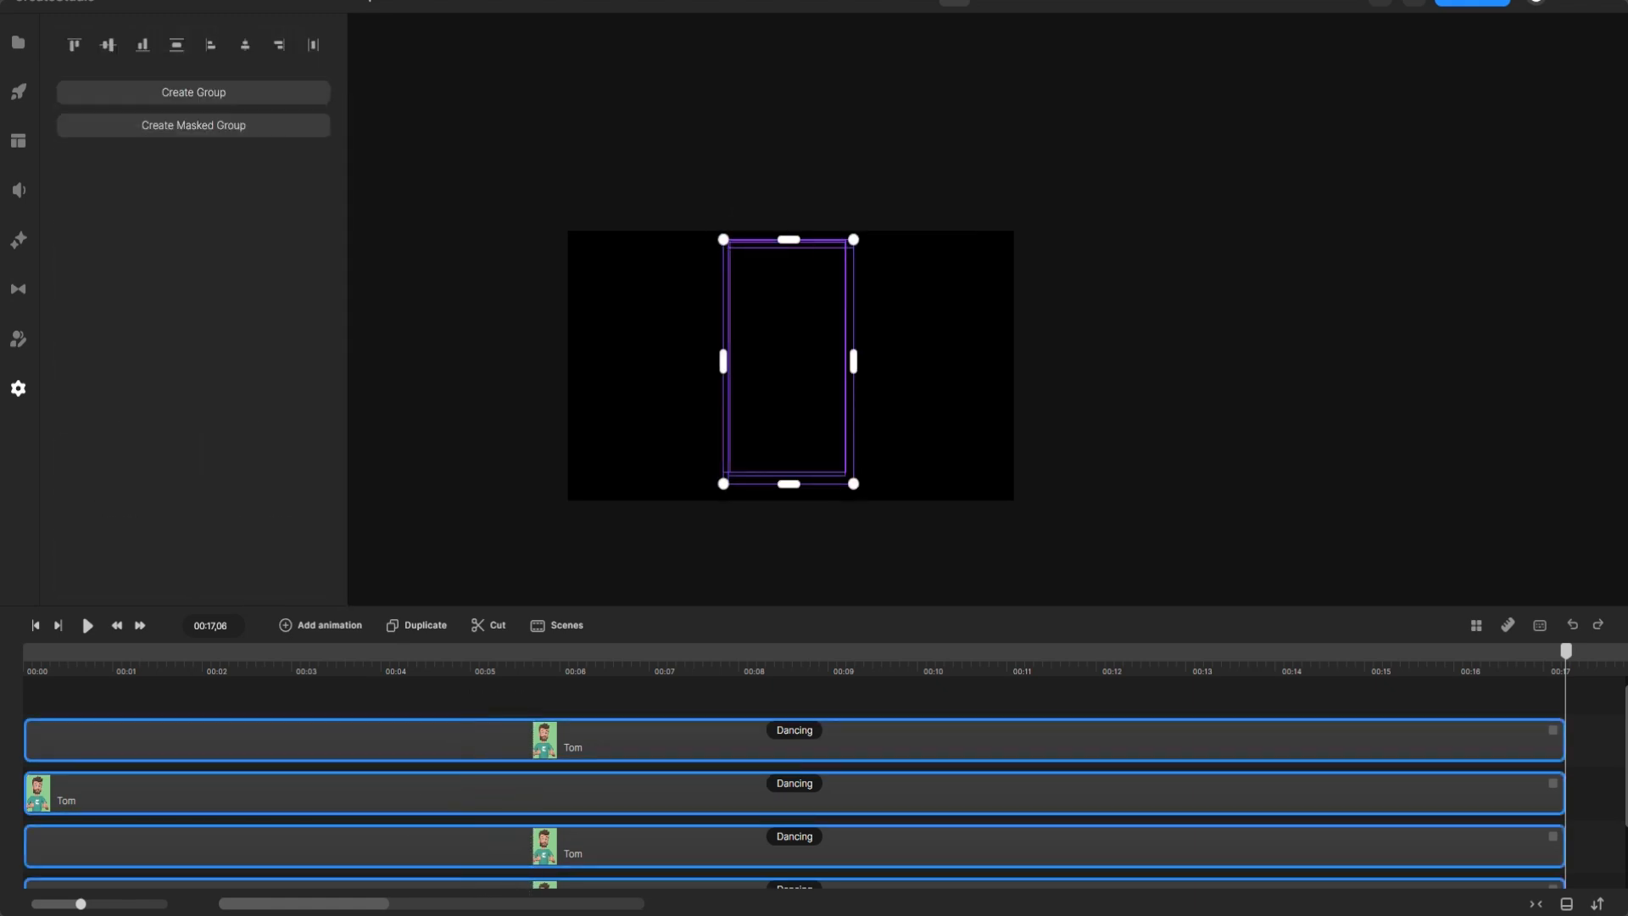
{"action": "key", "text": "Delete"}
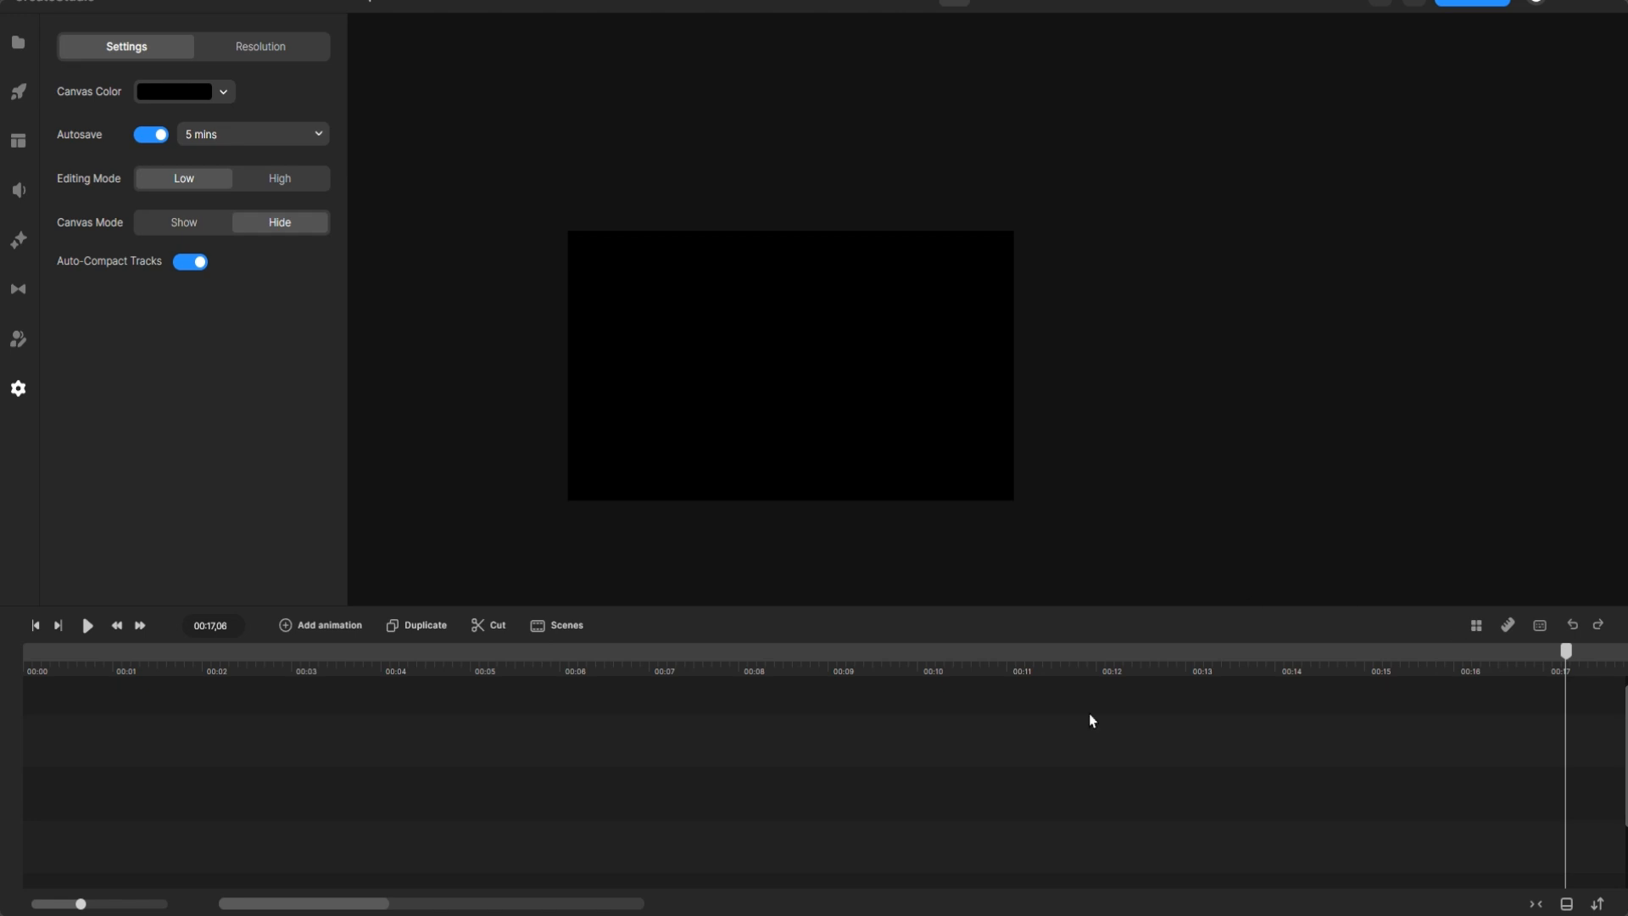
{"action": "scroll", "coordinate": [1053, 826], "scroll_direction": "up", "scroll_amount": 2}
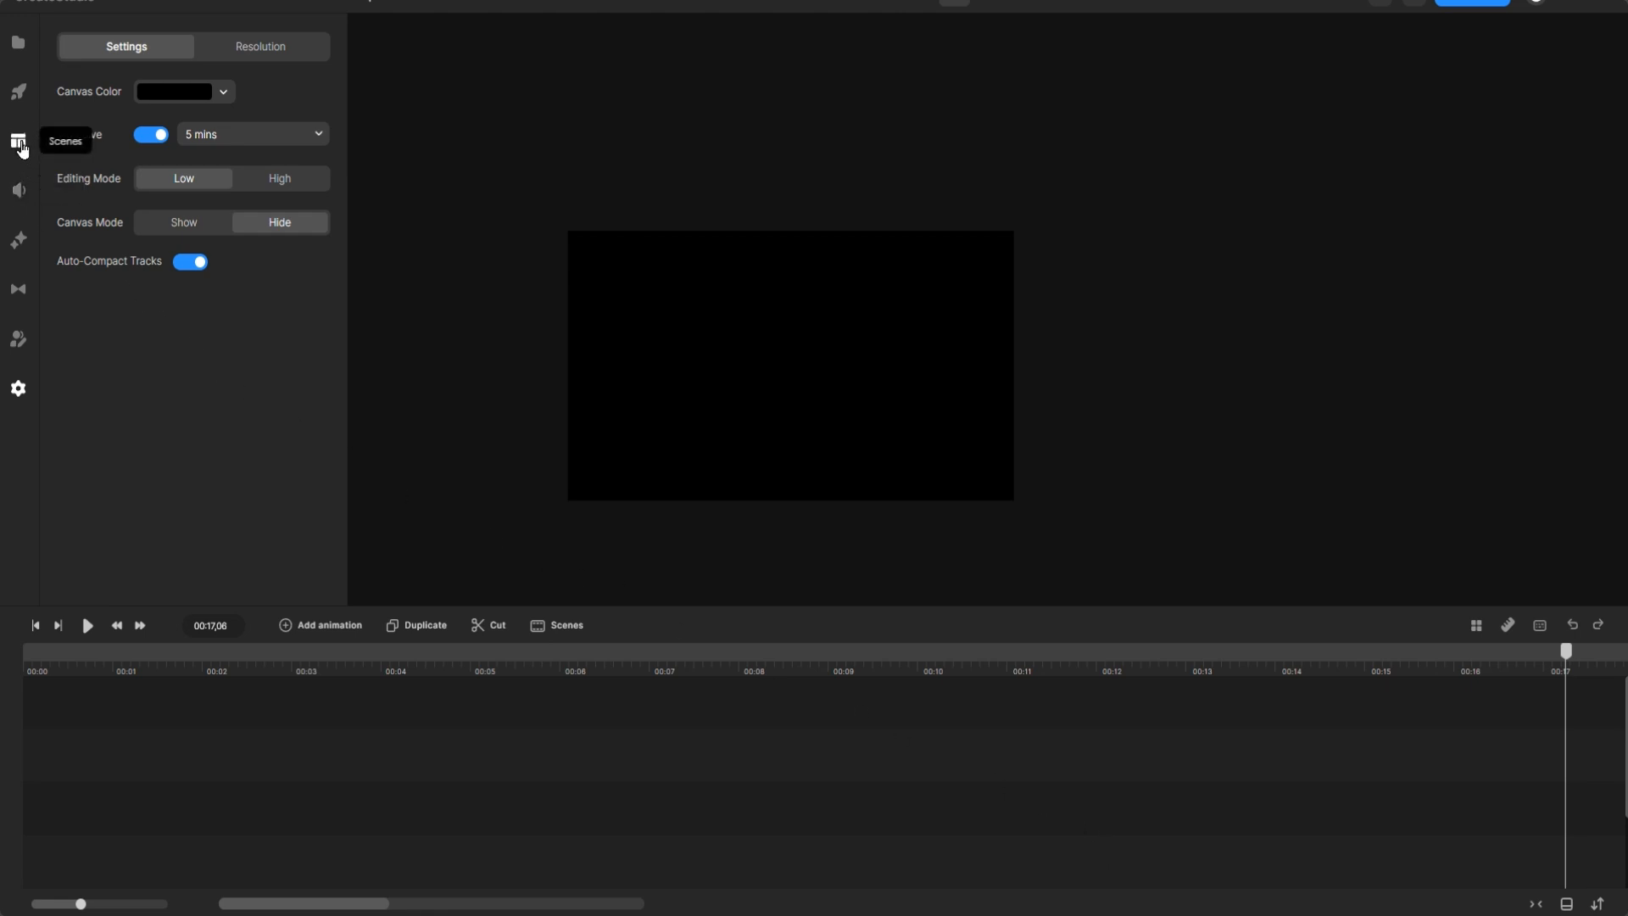
Step: Place the 3D character Tom at the start of the timeline and set the playhead to 00:00,26
{"action": "left_click", "coordinate": [20, 93]}
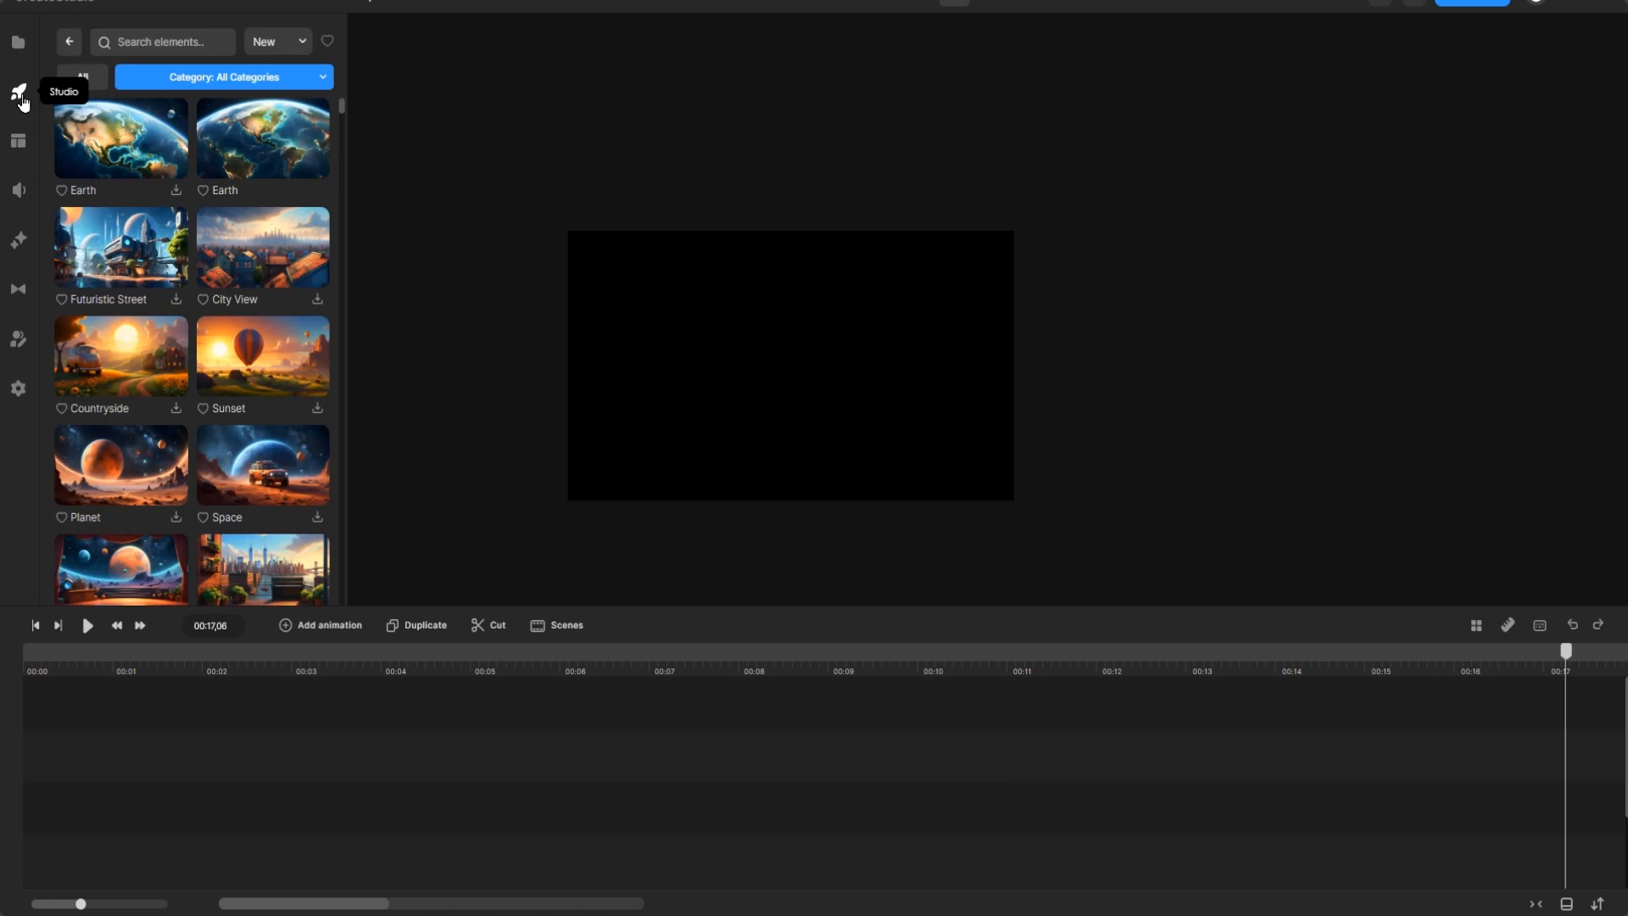
{"action": "left_click", "coordinate": [66, 44]}
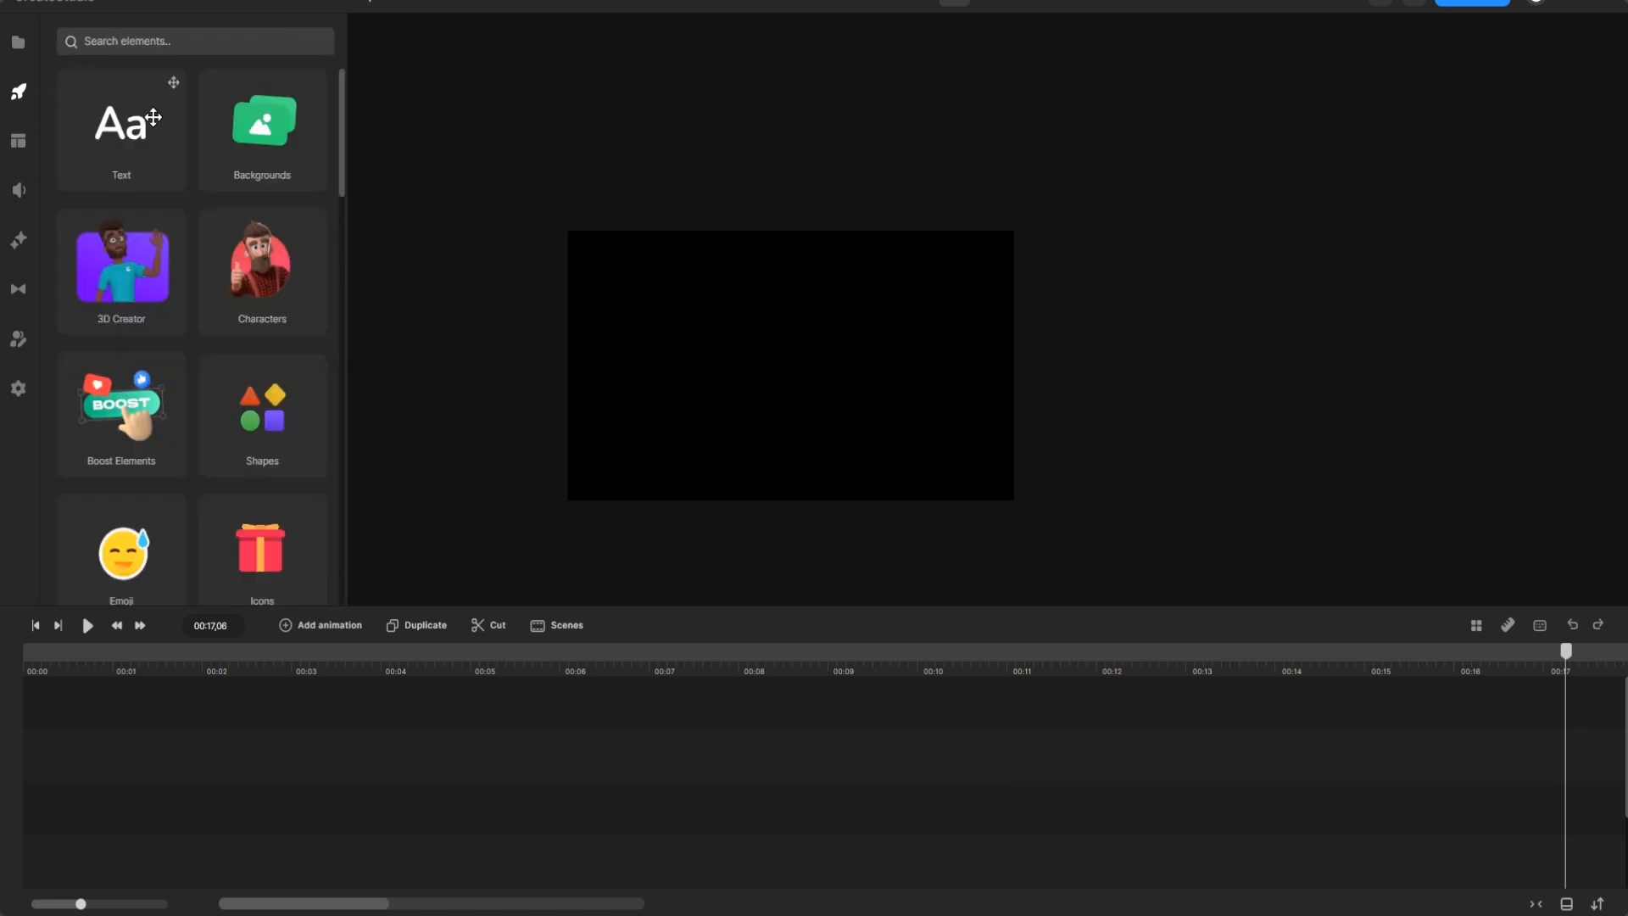
{"action": "left_click", "coordinate": [146, 278]}
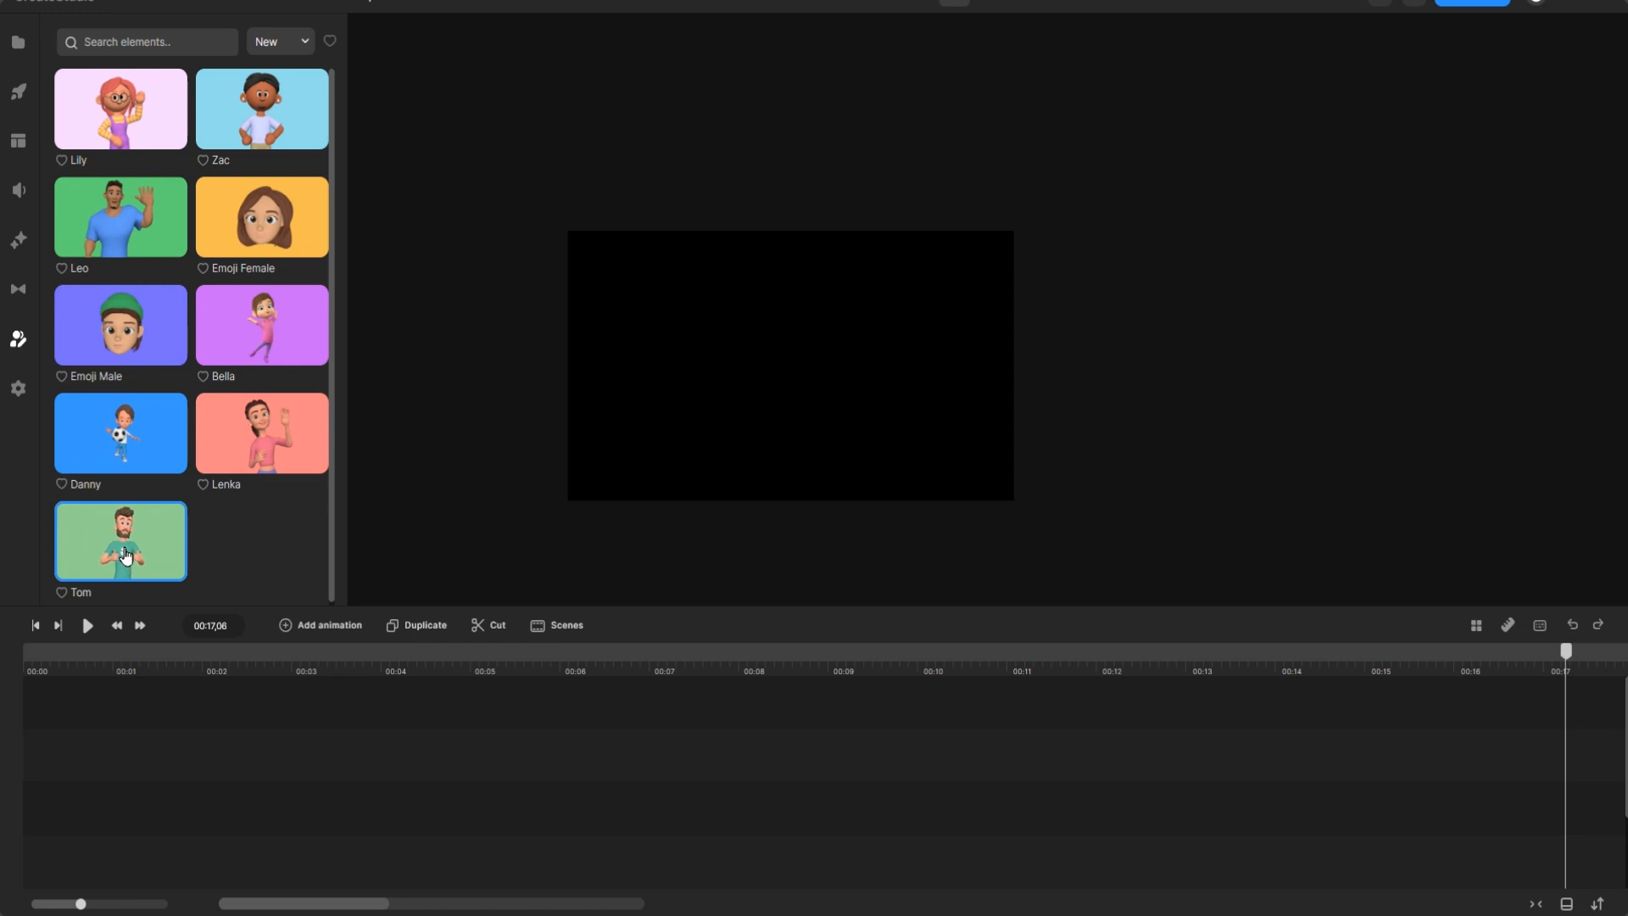
{"action": "left_click_drag", "start_coordinate": [127, 556], "coordinate": [68, 751]}
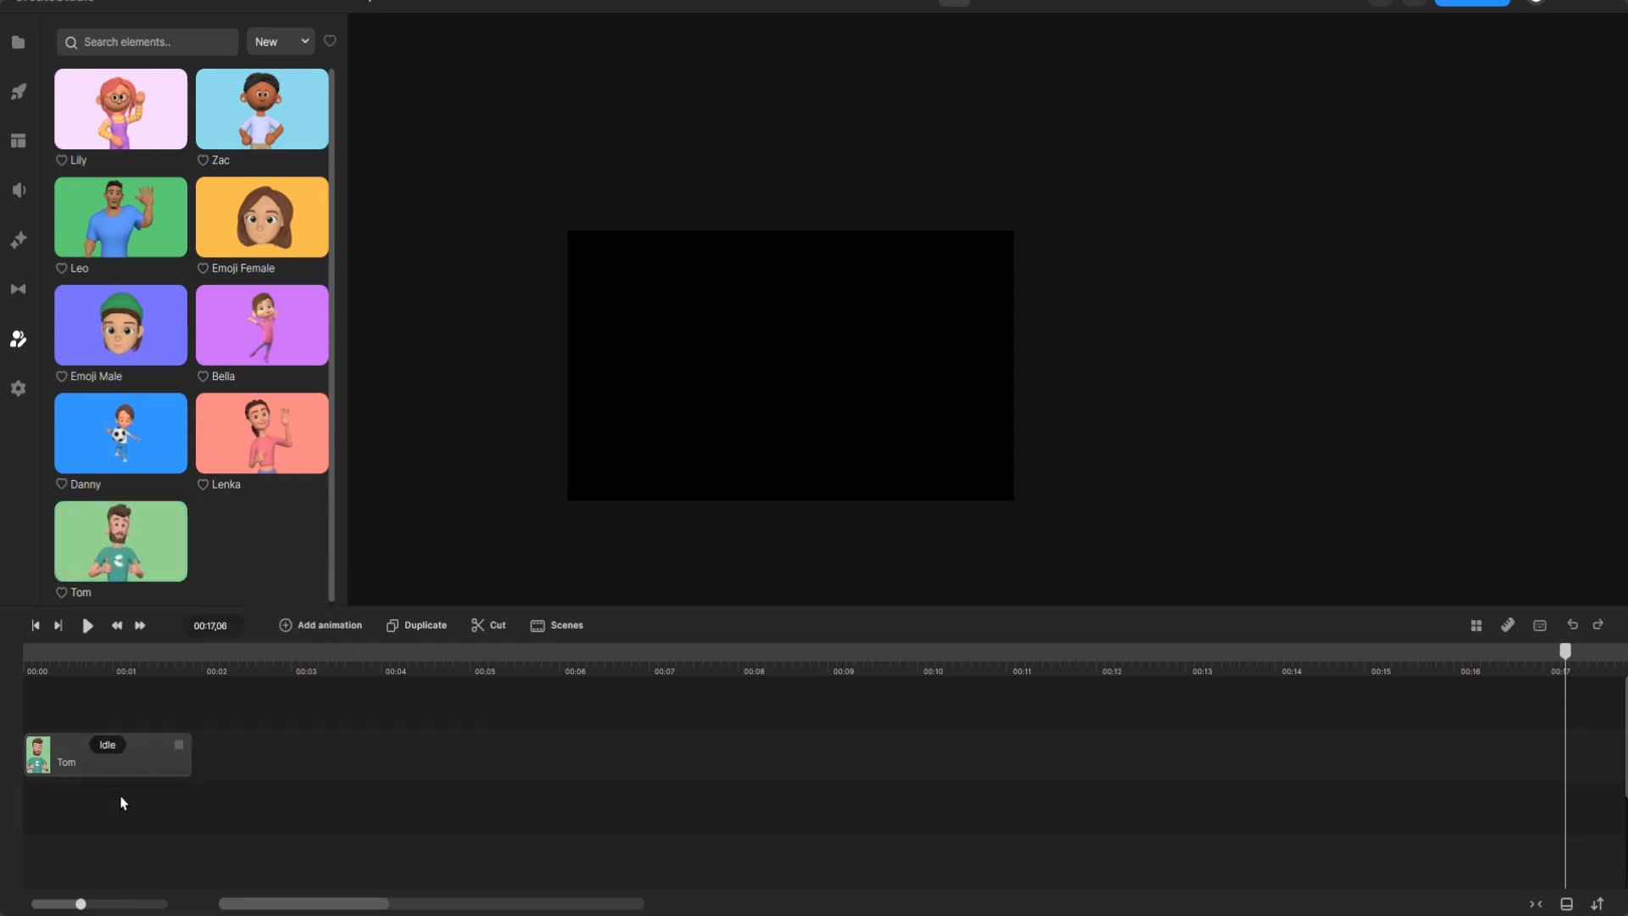
{"action": "left_click", "coordinate": [101, 663]}
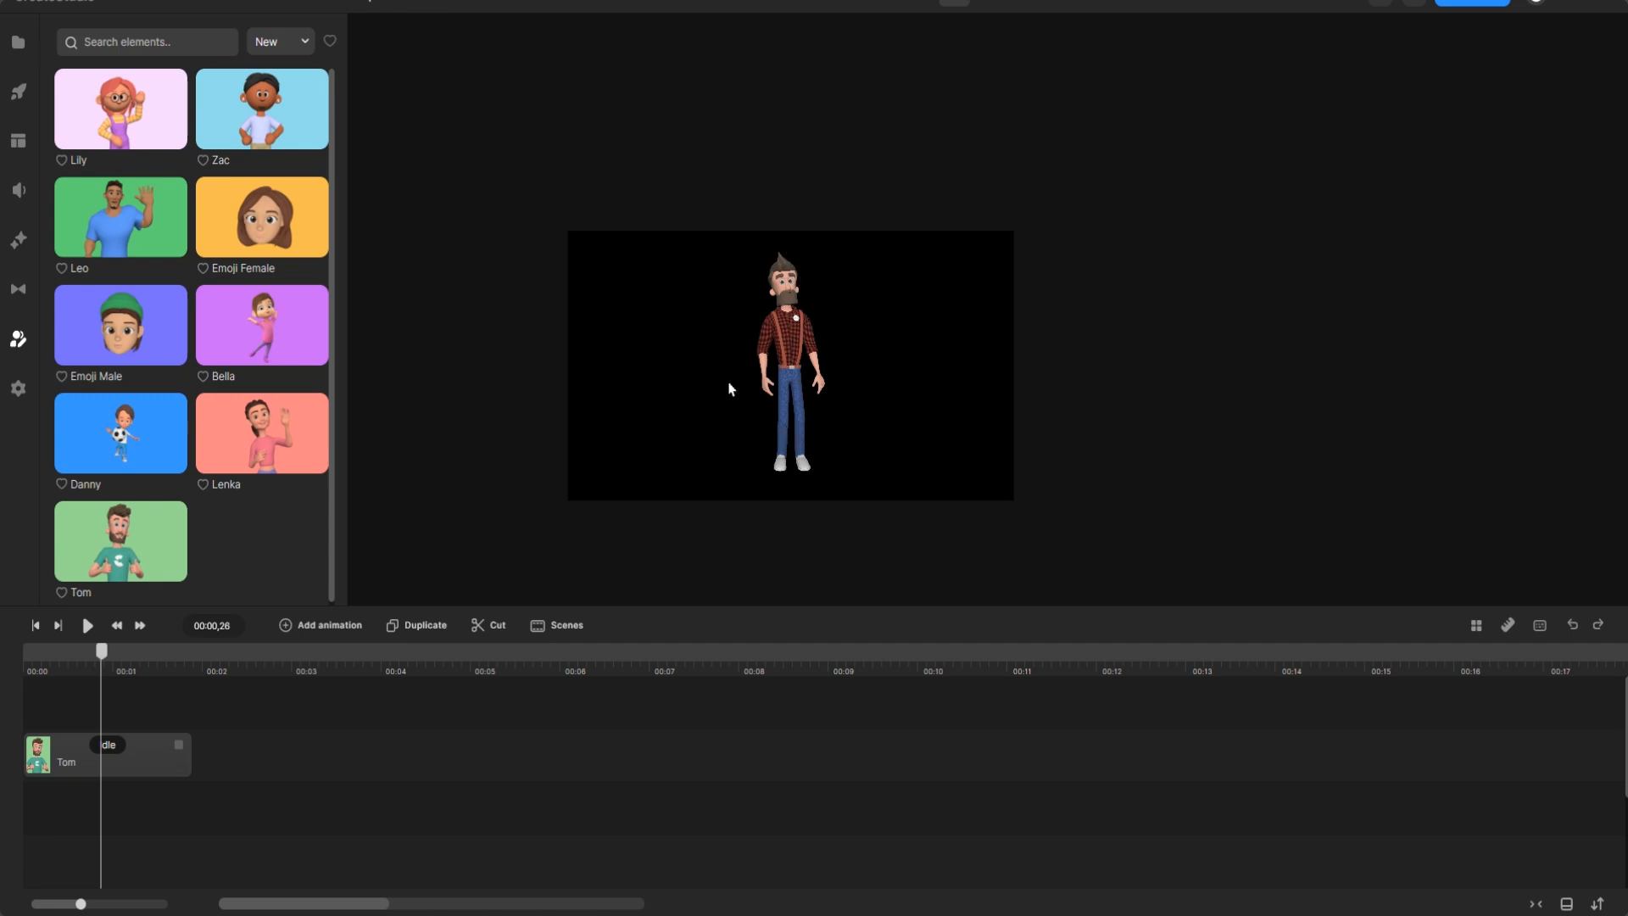
Step: Dress the Tom character in the Super Hero top and the Super Hero Bottom
{"action": "left_click", "coordinate": [795, 368]}
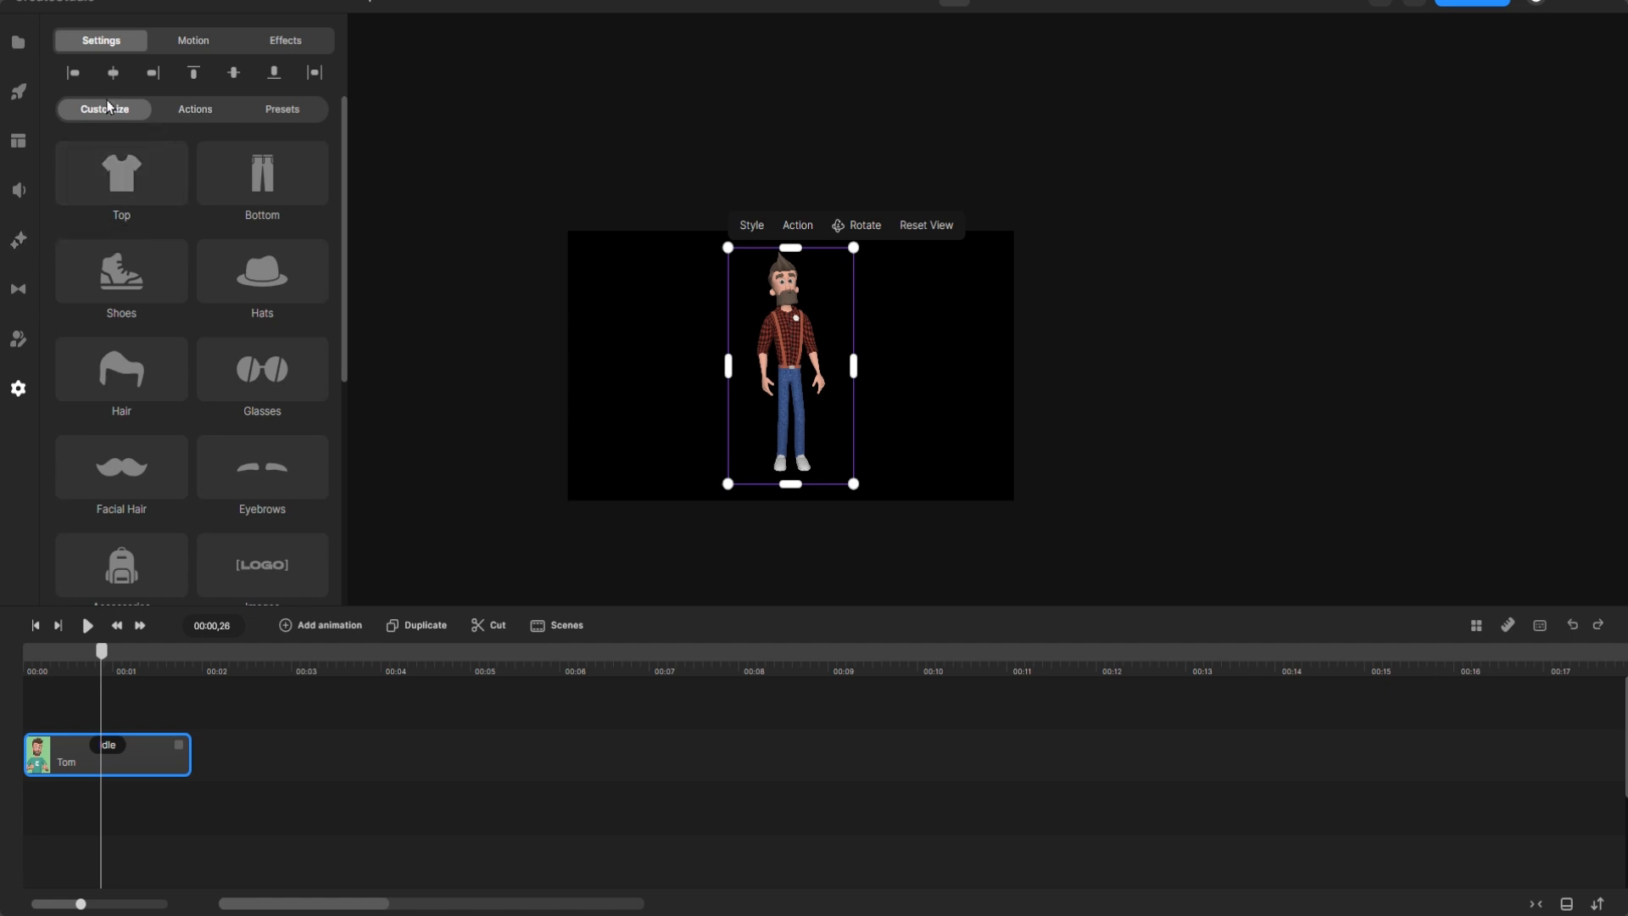
{"action": "left_click", "coordinate": [131, 179]}
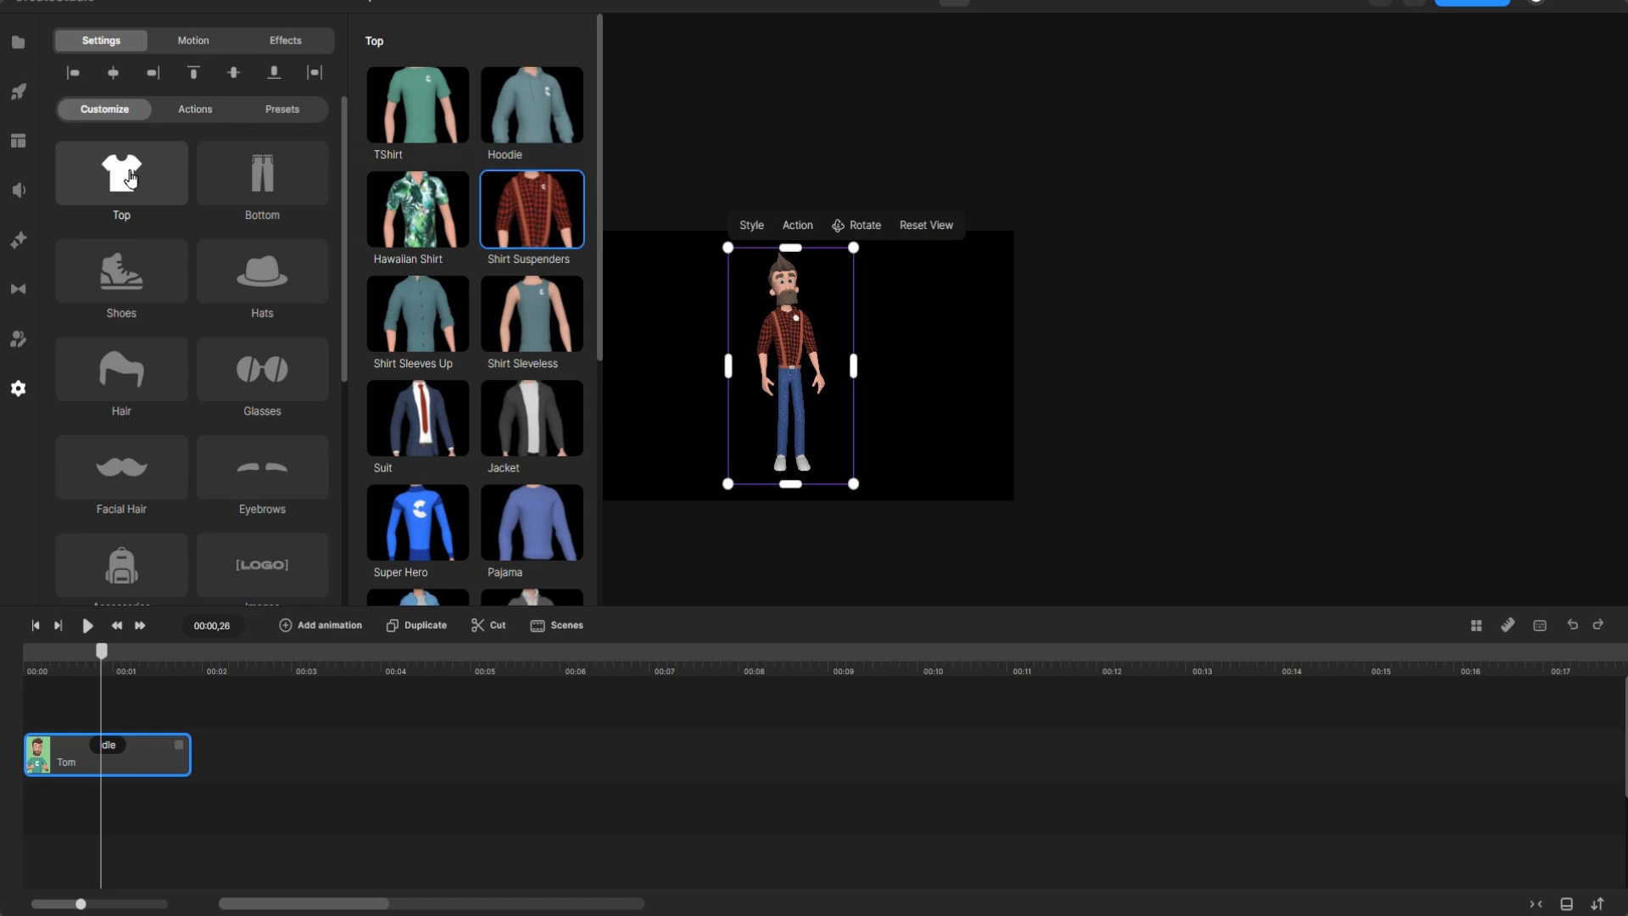
{"action": "scroll", "coordinate": [437, 363], "scroll_direction": "down", "scroll_amount": 2}
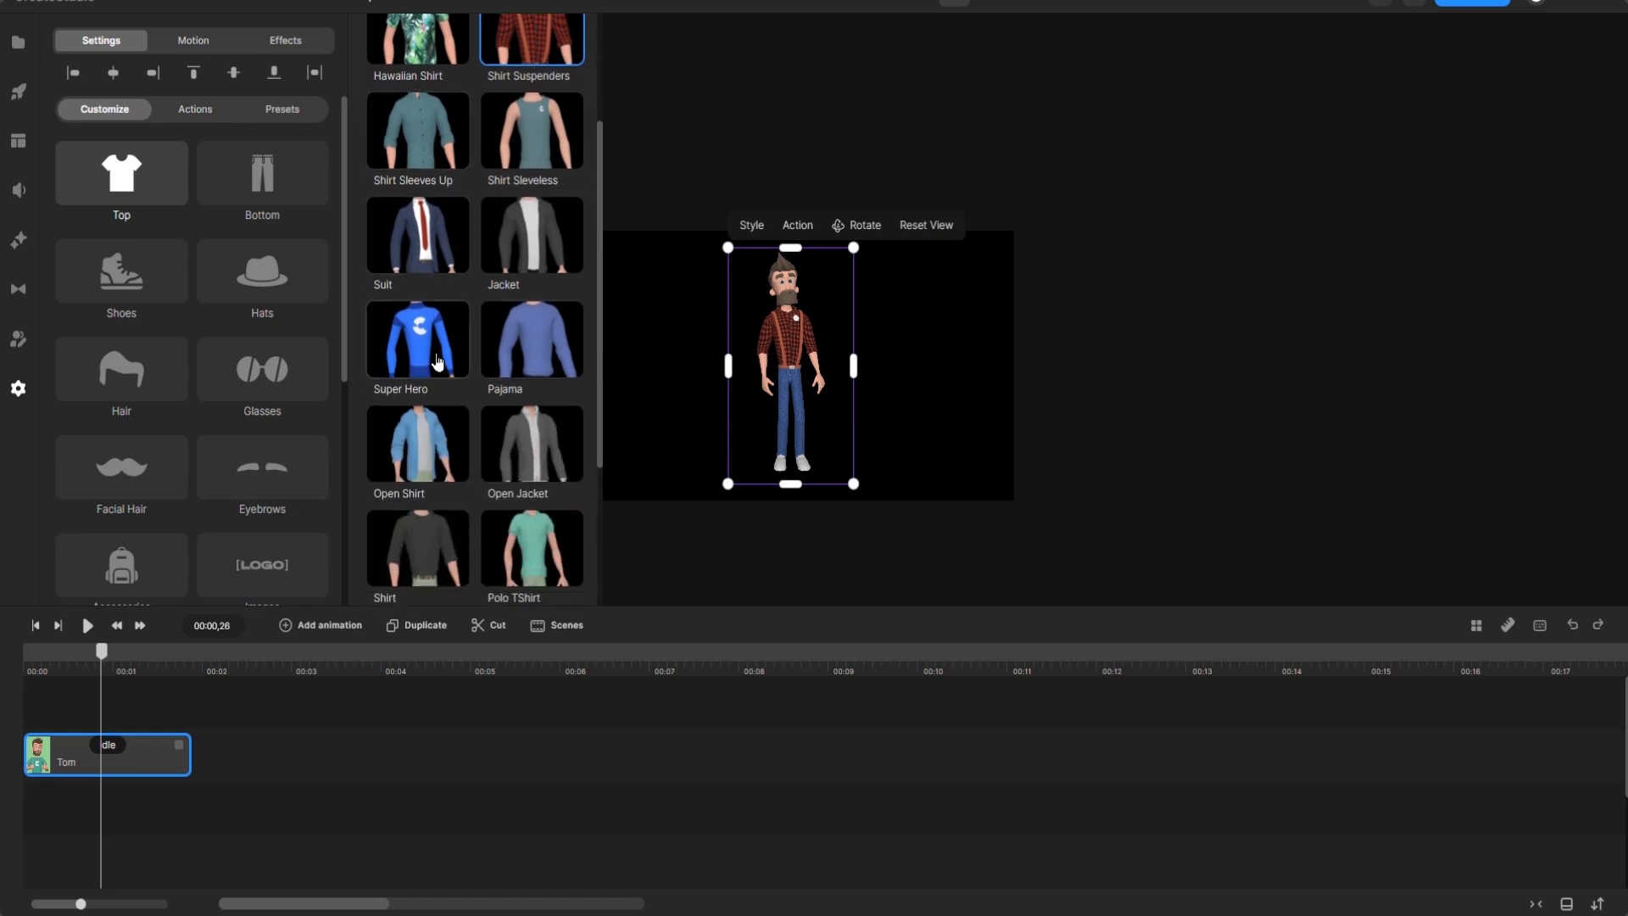
{"action": "left_click", "coordinate": [433, 347]}
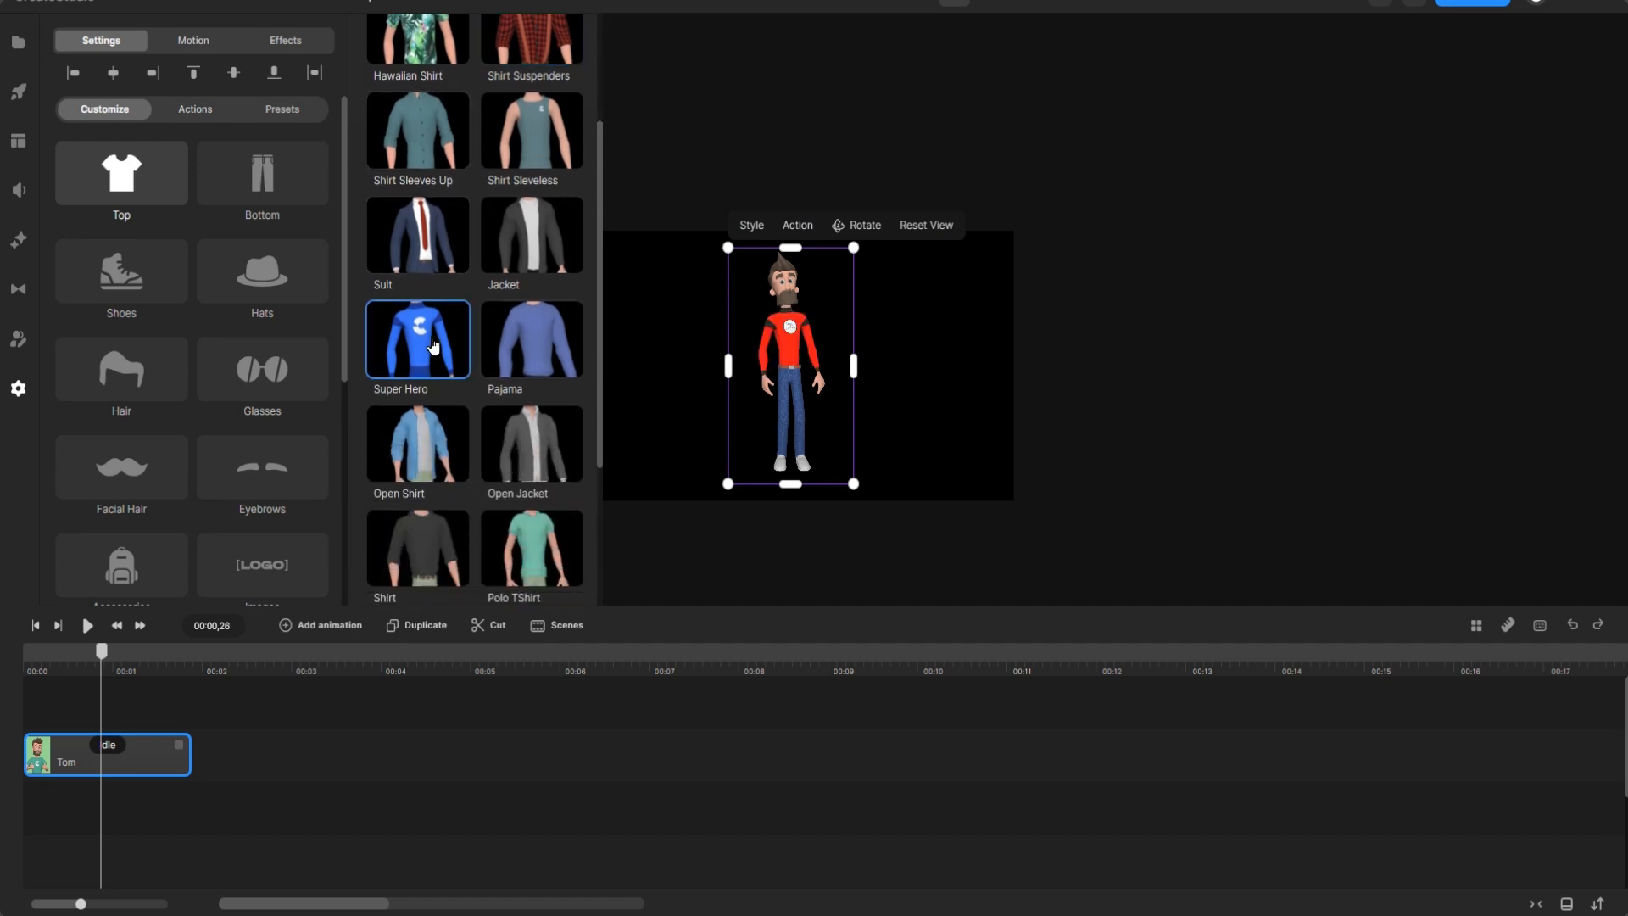
{"action": "left_click", "coordinate": [270, 165]}
{"action": "left_click", "coordinate": [427, 317]}
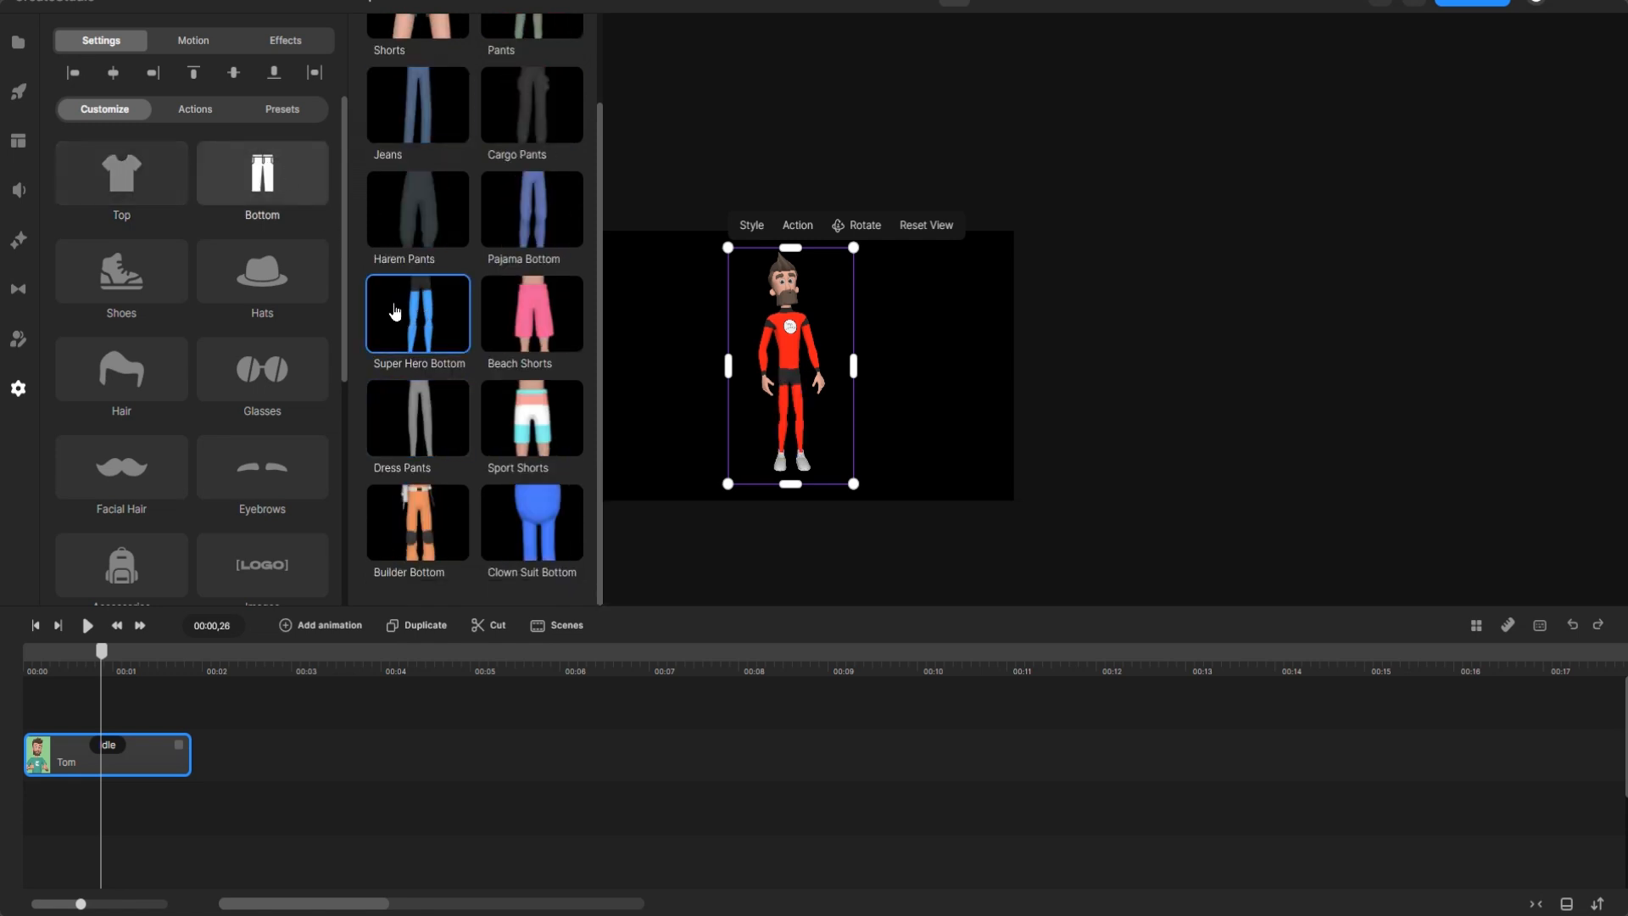
Step: Change Tom's facial hair to the Side Shaved style
{"action": "left_click", "coordinate": [136, 467]}
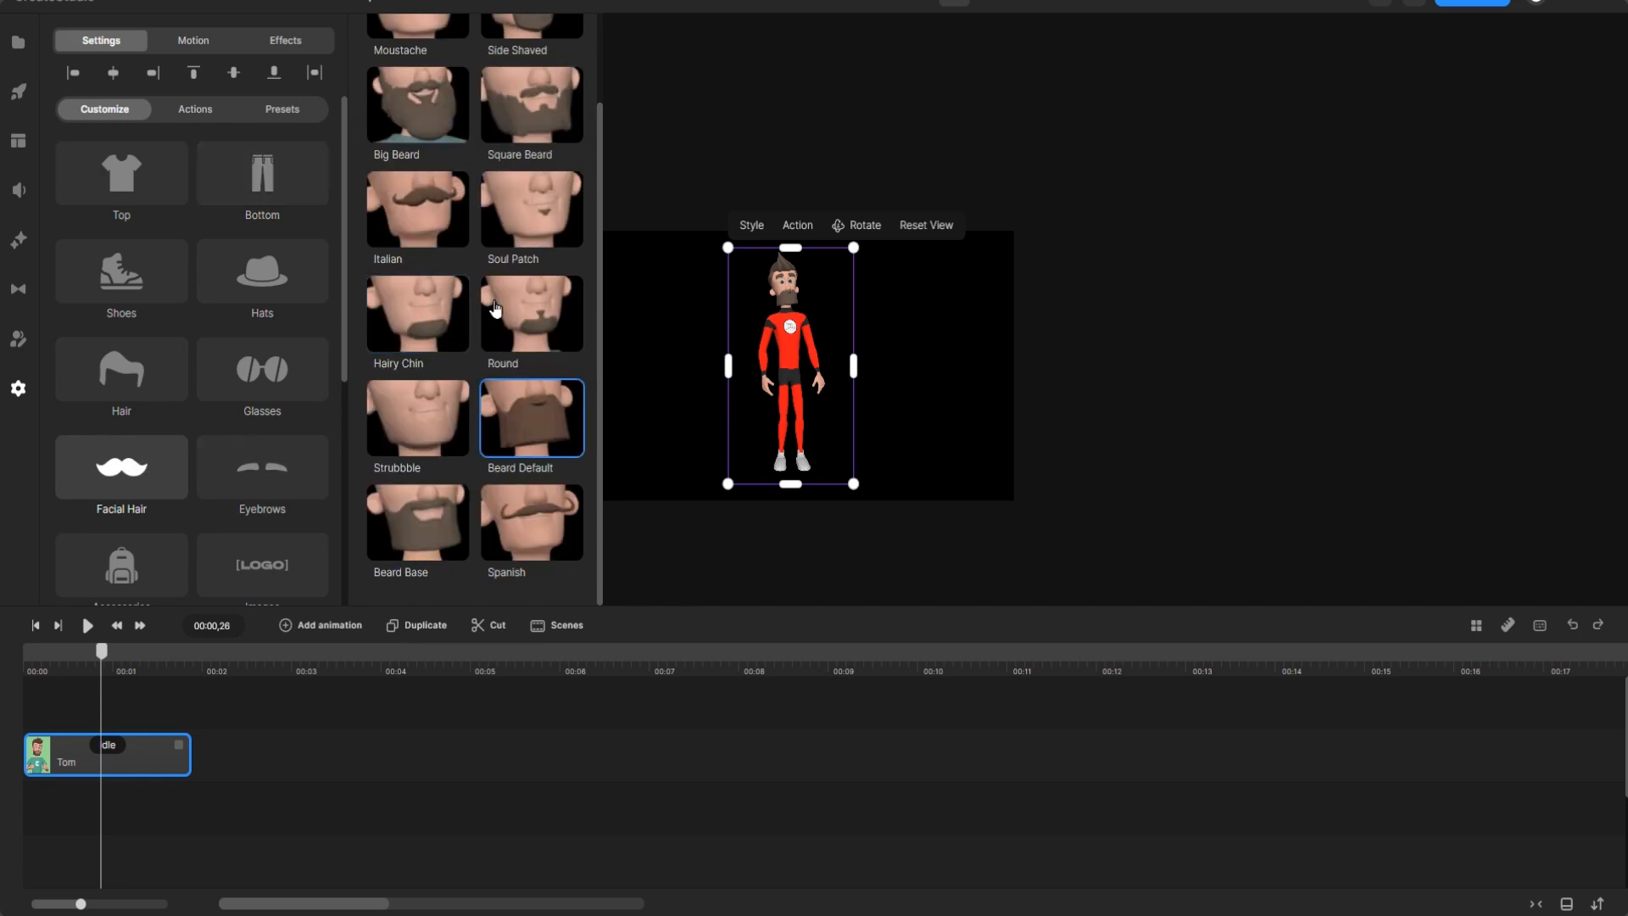
{"action": "scroll", "coordinate": [522, 310], "scroll_direction": "up", "scroll_amount": 1}
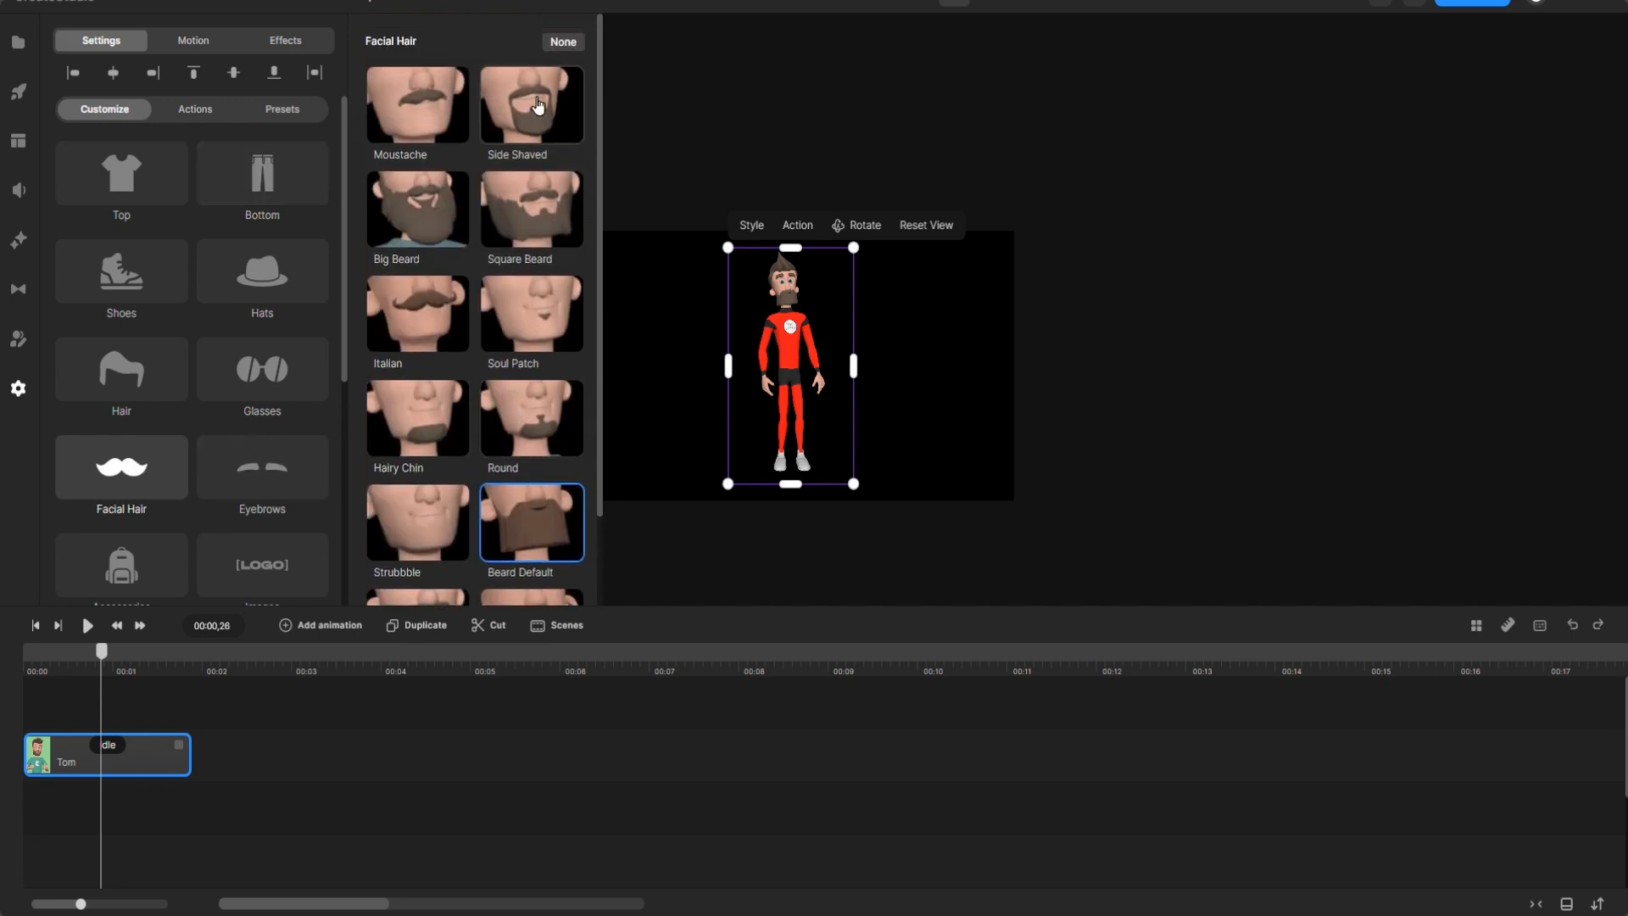
{"action": "left_click", "coordinate": [532, 111]}
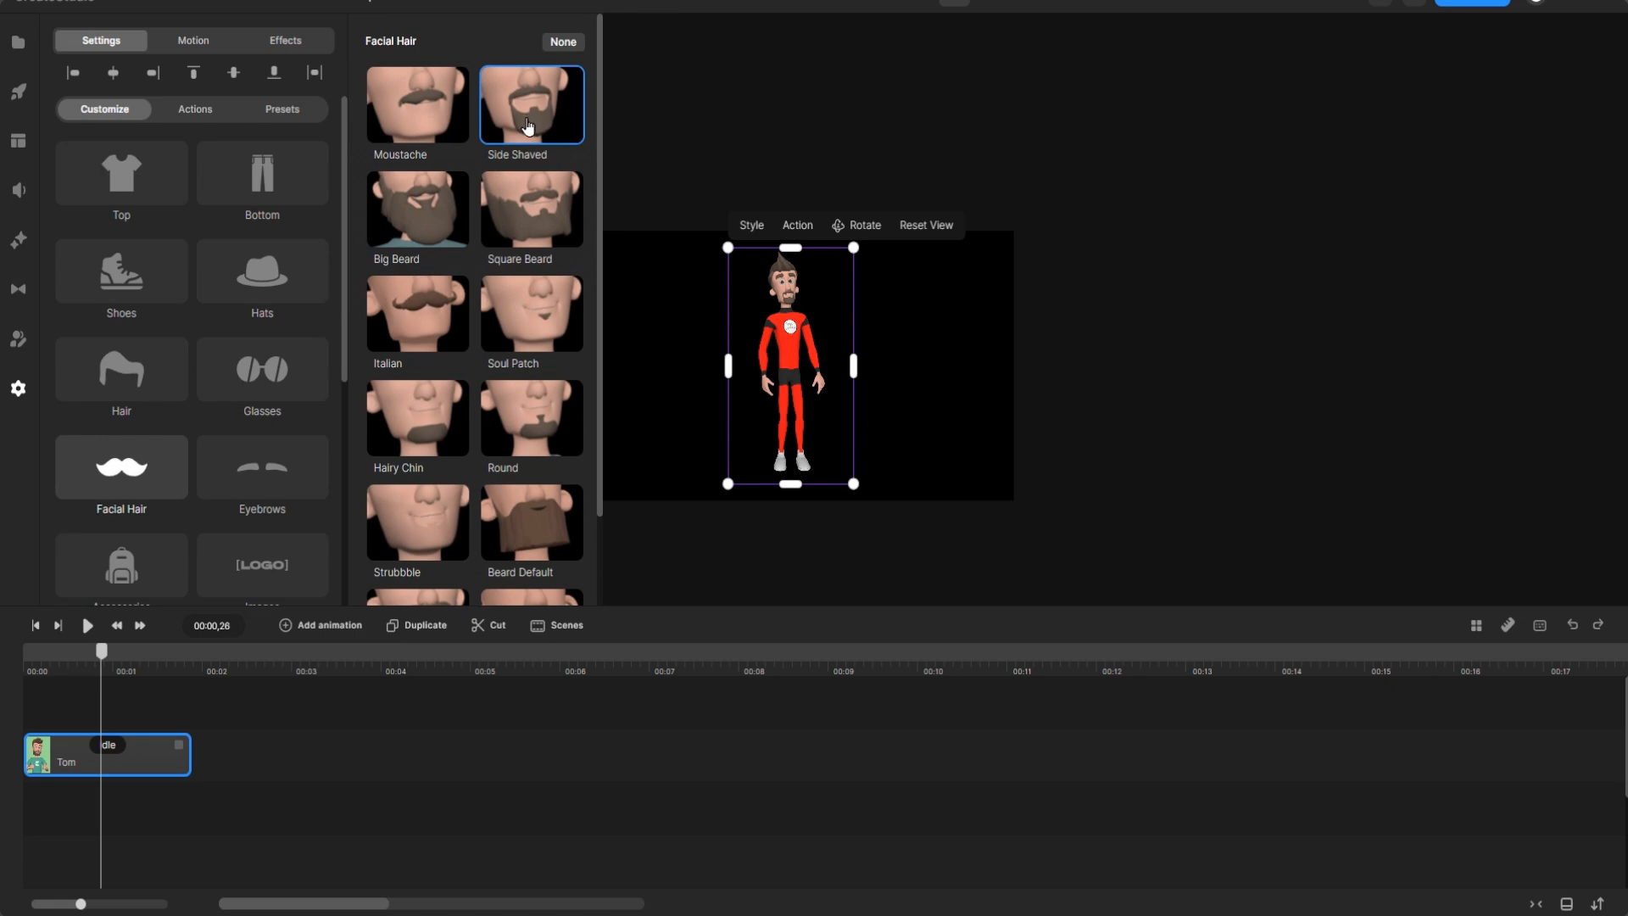
Step: Set Tom's skin color to the light red ef6969, starting from the red favorite swatch
{"action": "scroll", "coordinate": [305, 388], "scroll_direction": "down", "scroll_amount": 4}
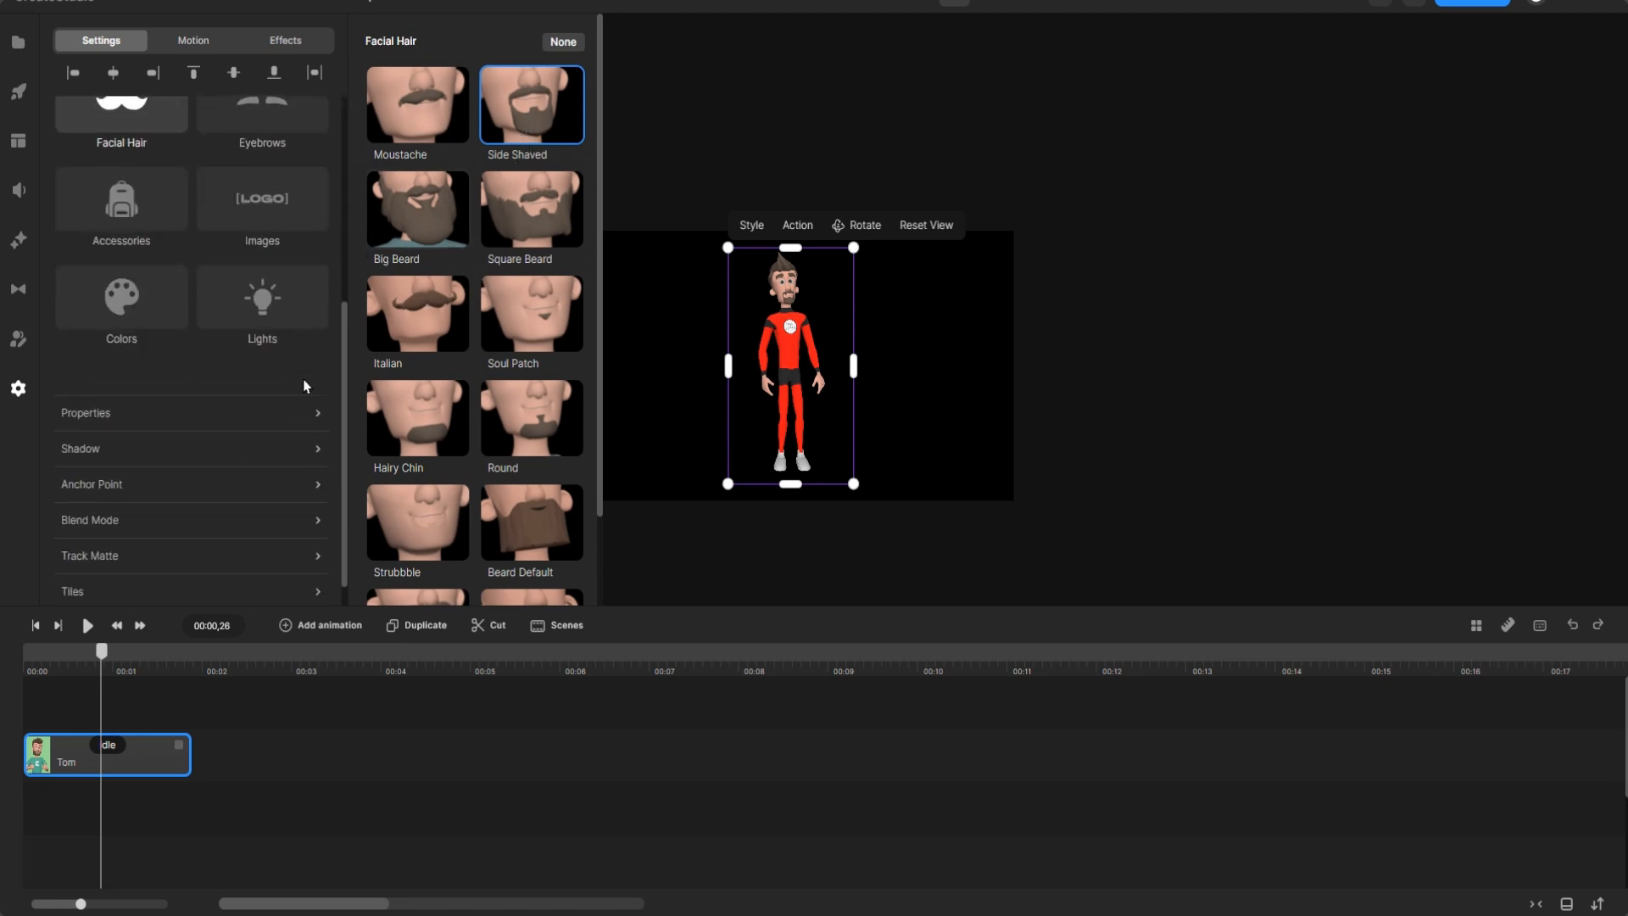
{"action": "left_click", "coordinate": [141, 309]}
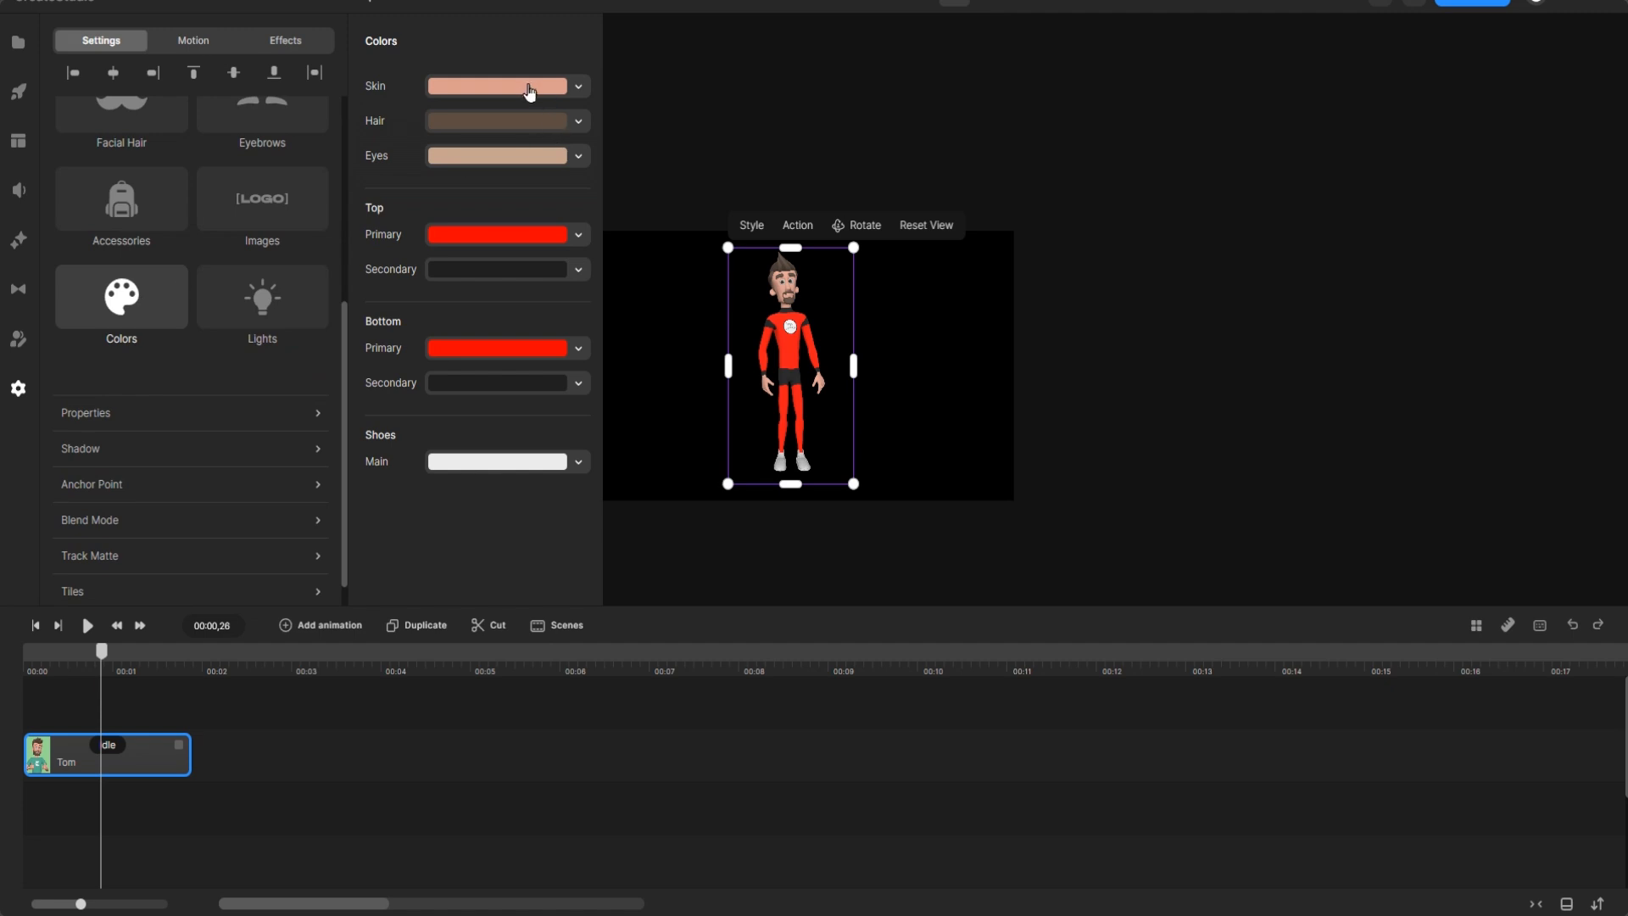
{"action": "left_click", "coordinate": [501, 95]}
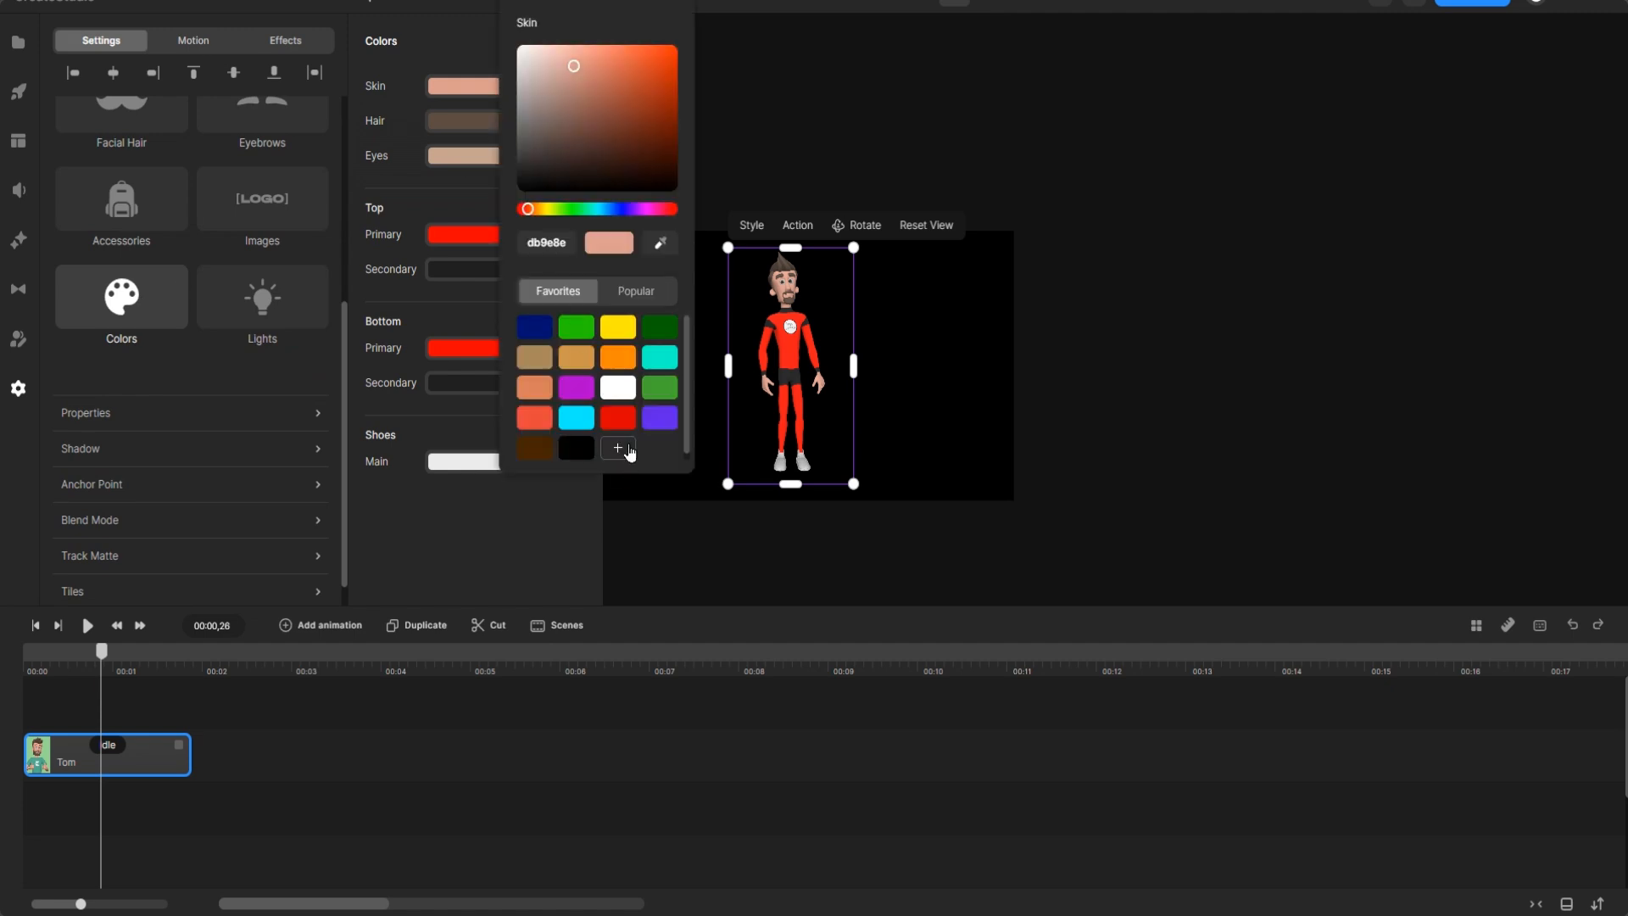
{"action": "left_click", "coordinate": [618, 417]}
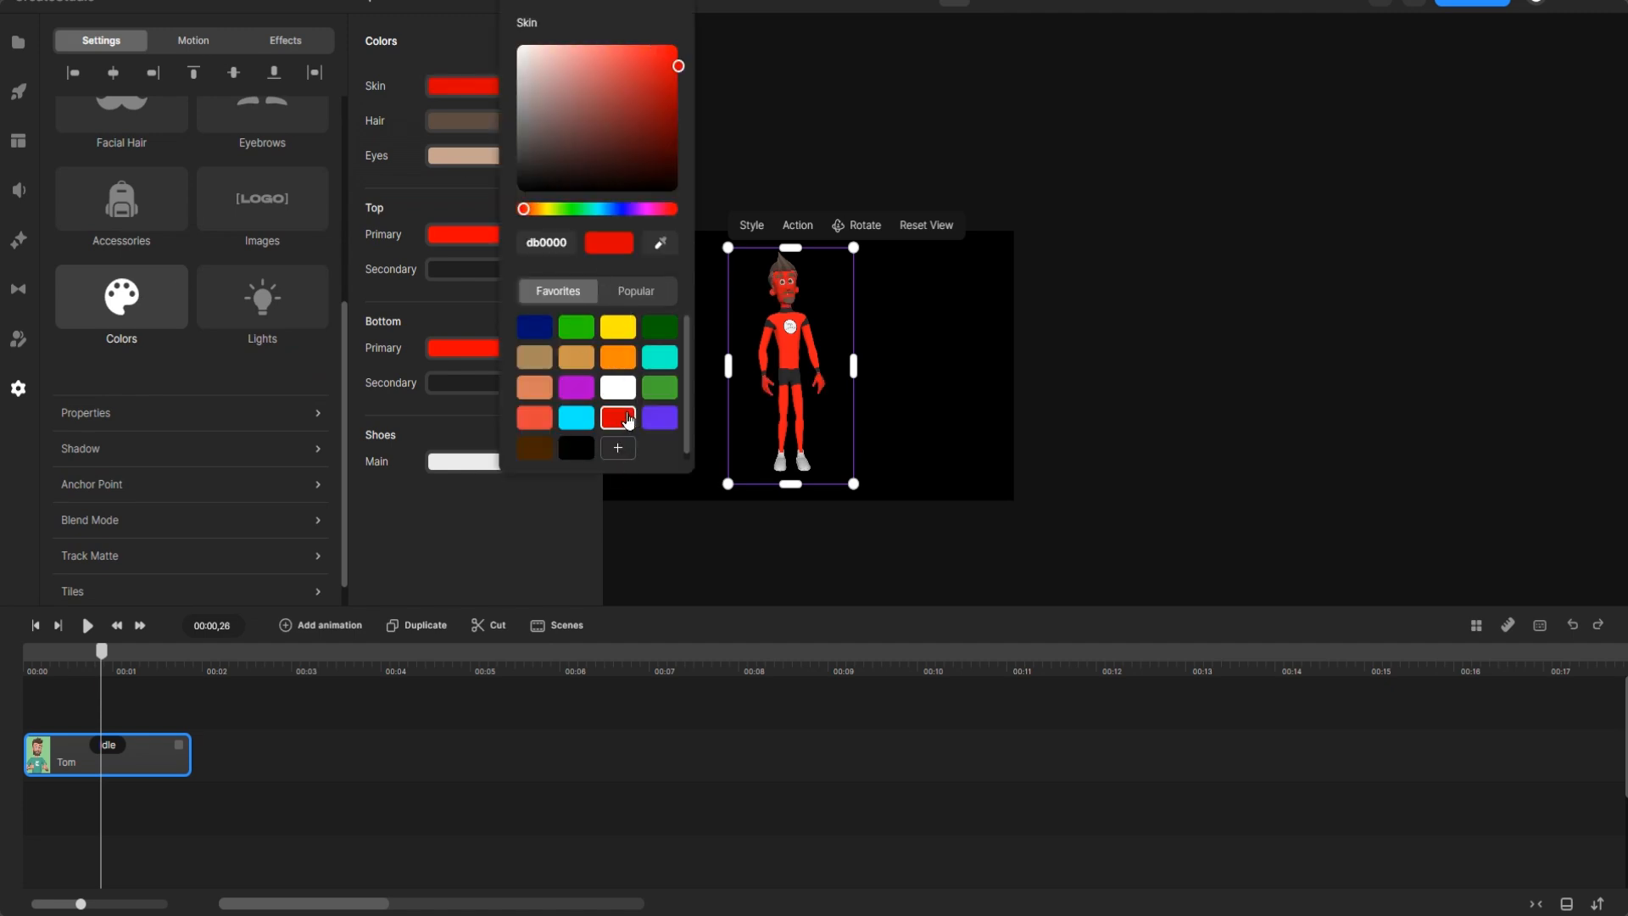
{"action": "left_click_drag", "start_coordinate": [679, 63], "coordinate": [607, 54]}
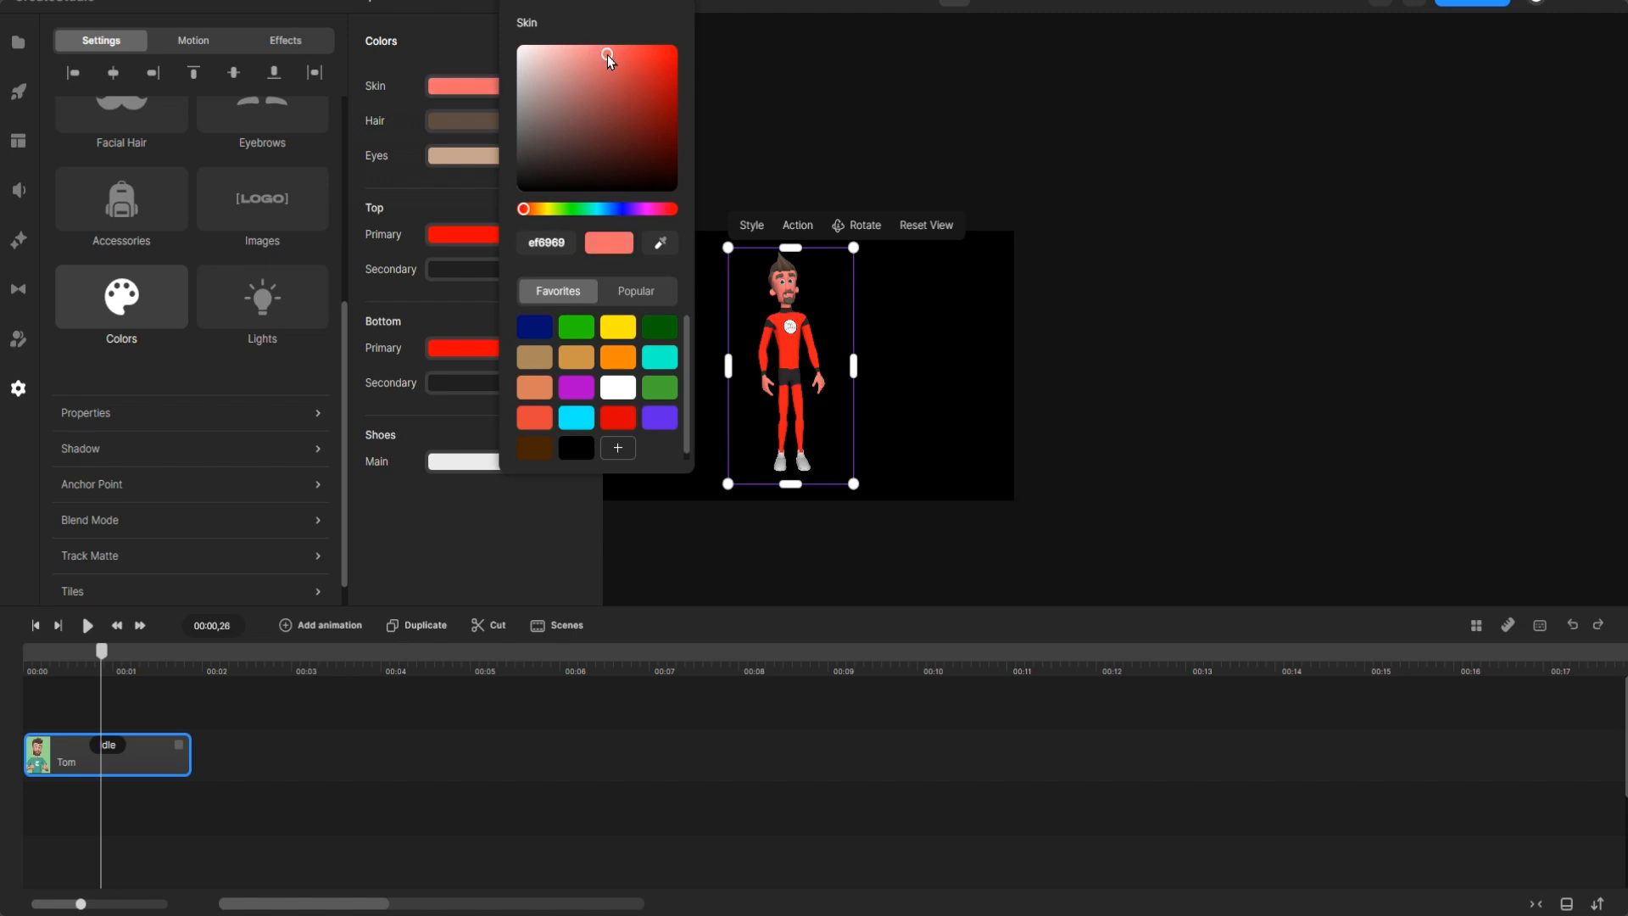
Step: Set both Tom's hair and eye colors to the red favorite db0000
{"action": "left_click", "coordinate": [441, 119]}
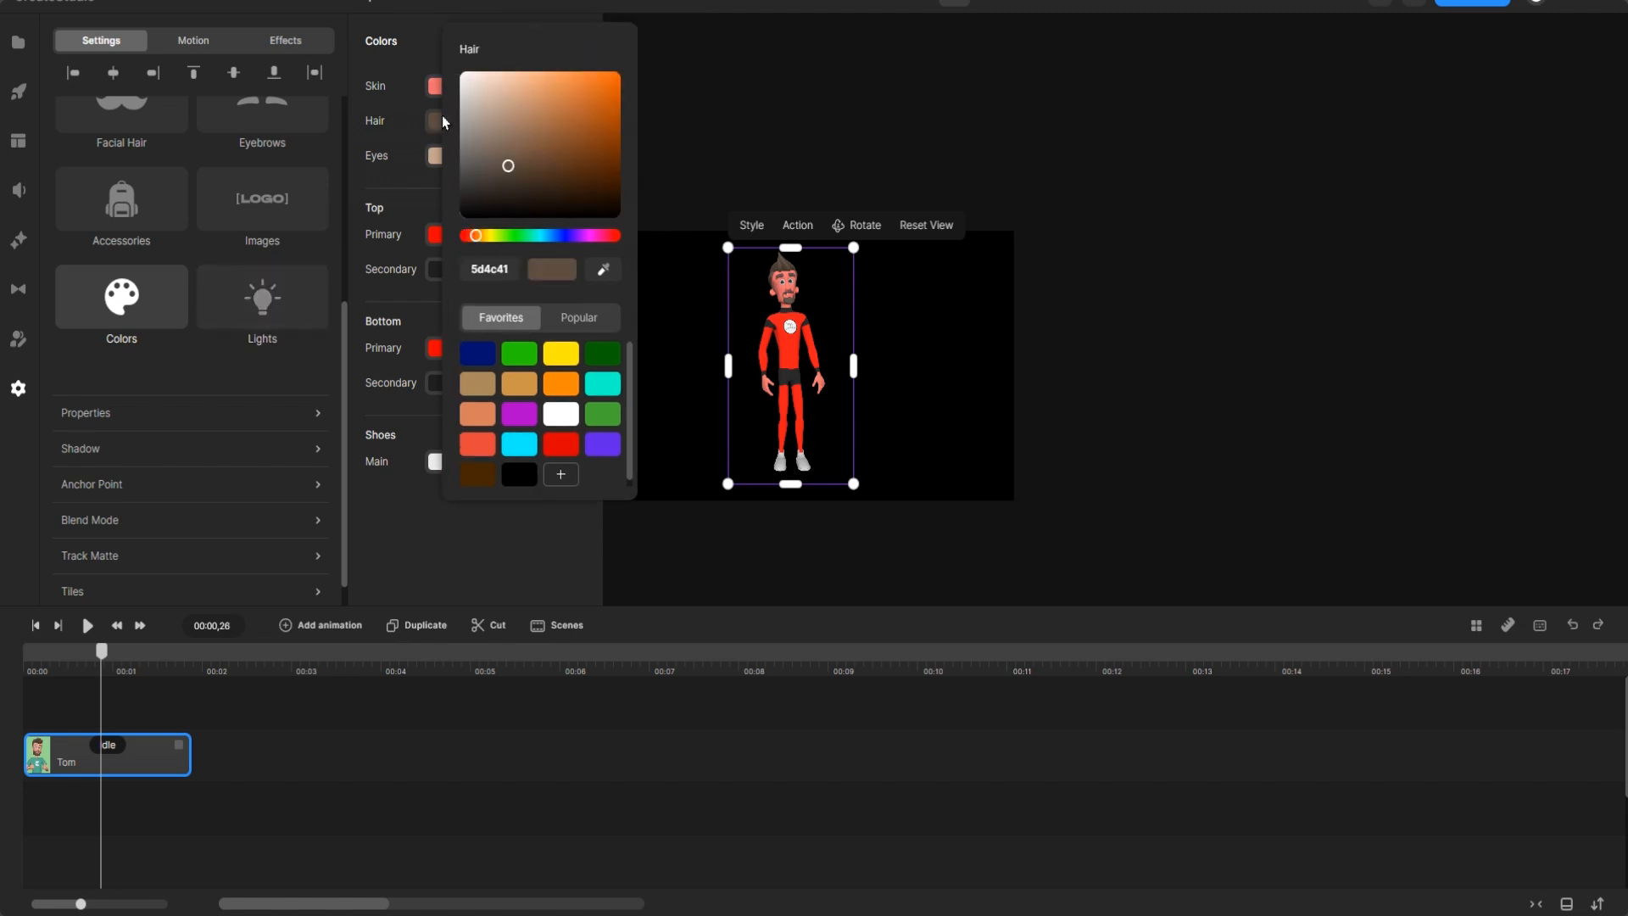
{"action": "left_click", "coordinate": [568, 448]}
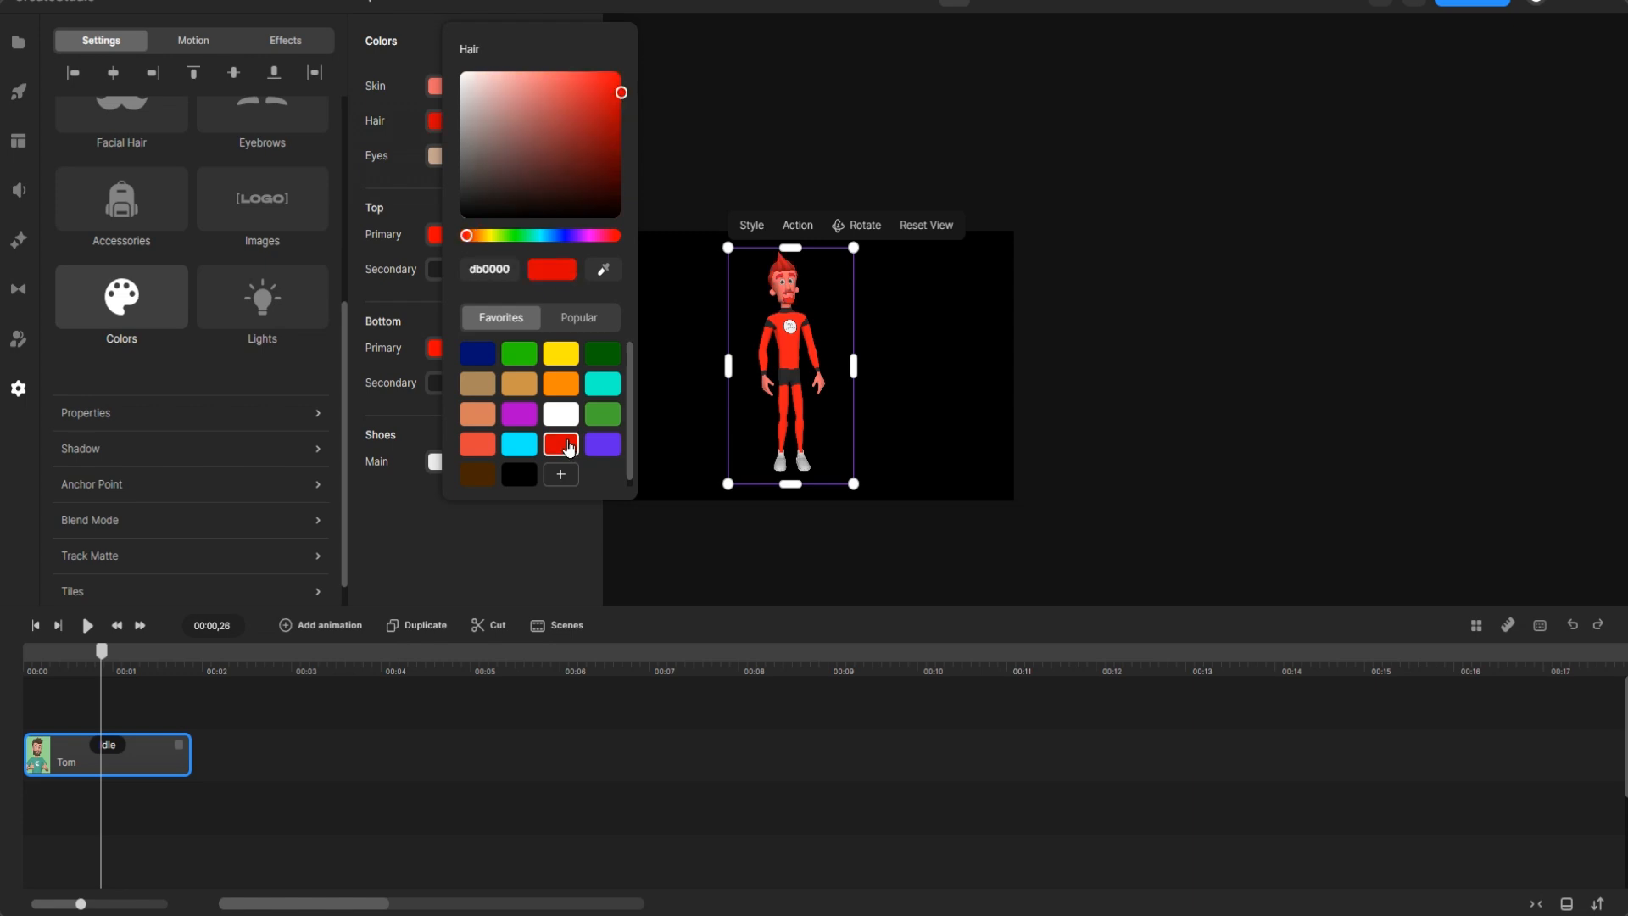
{"action": "left_click", "coordinate": [433, 158]}
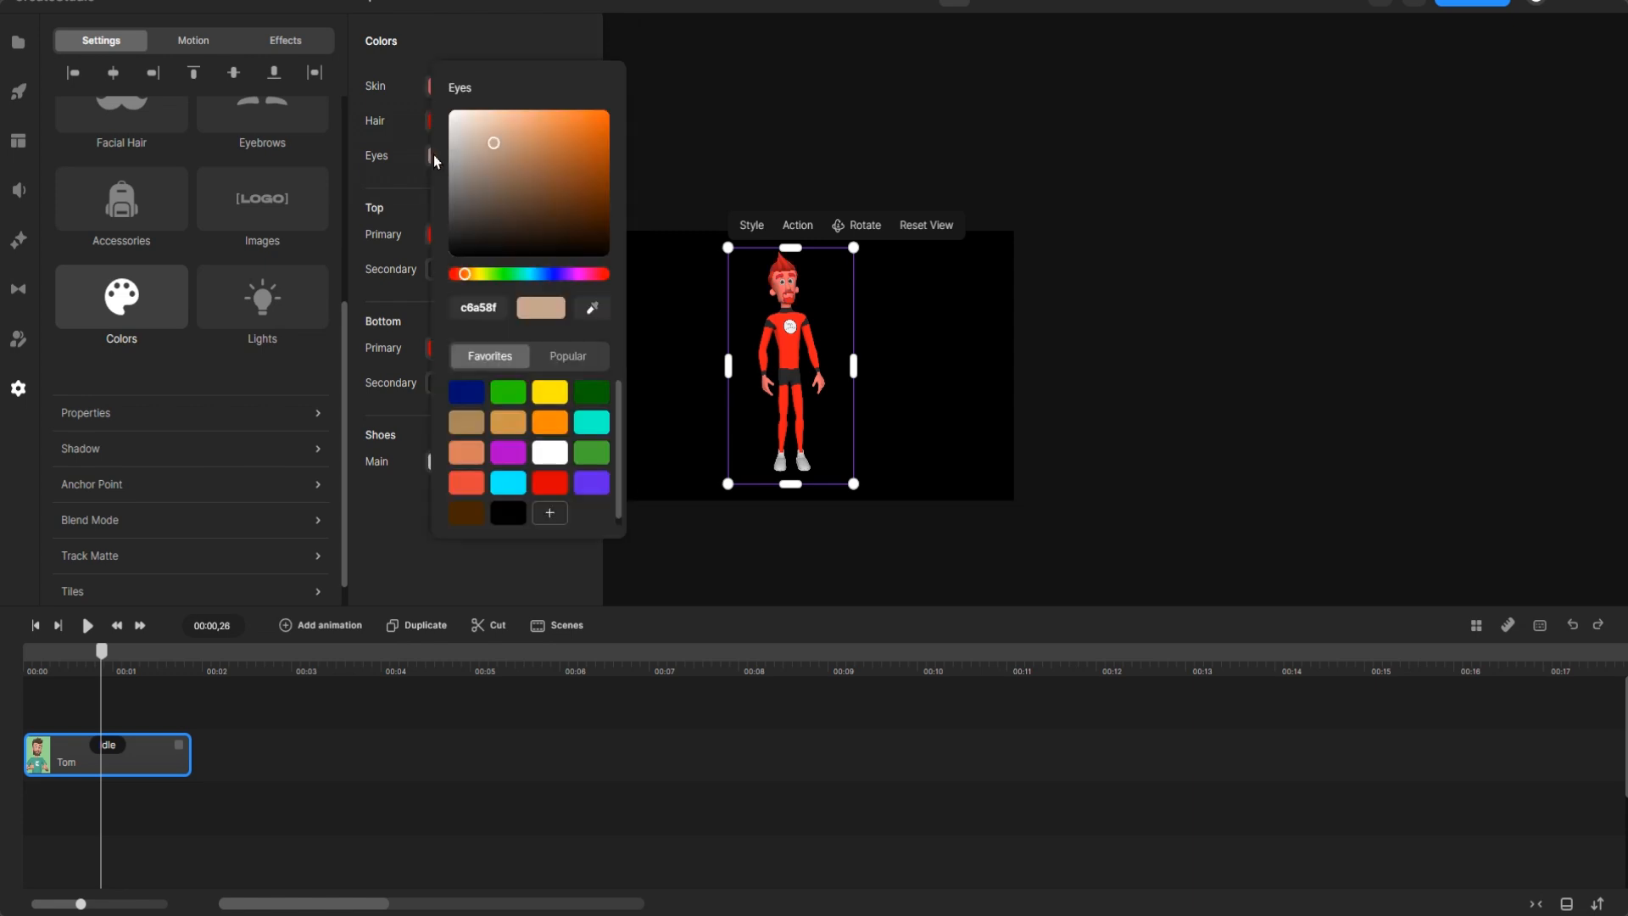
{"action": "left_click", "coordinate": [552, 484]}
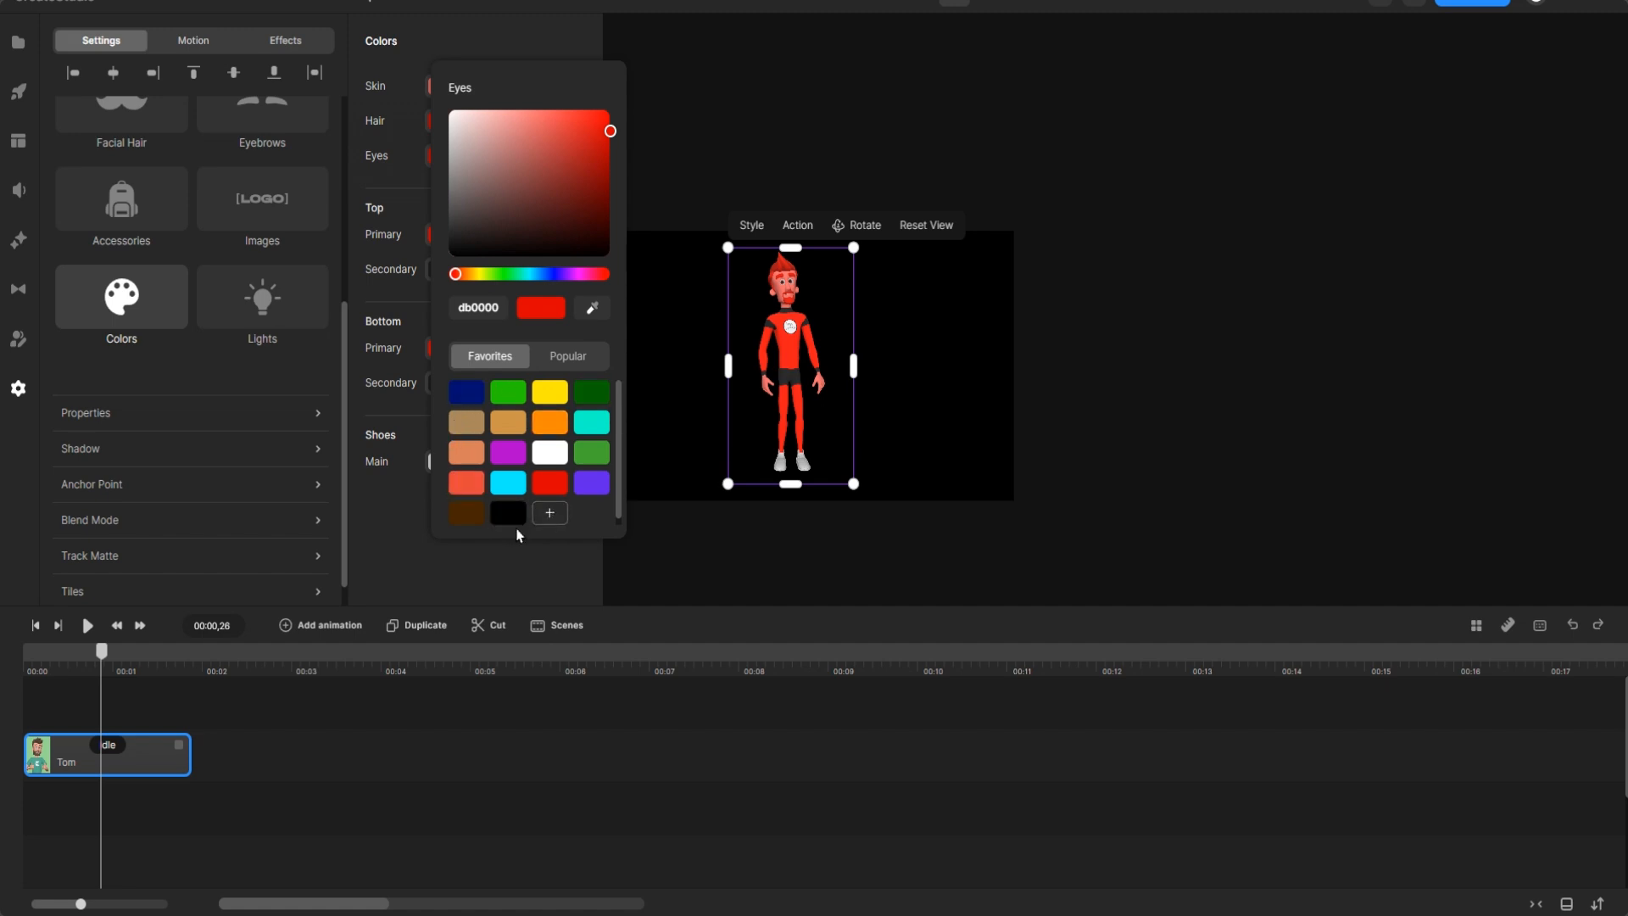
{"action": "left_click", "coordinate": [592, 484]}
{"action": "right_click", "coordinate": [592, 485]}
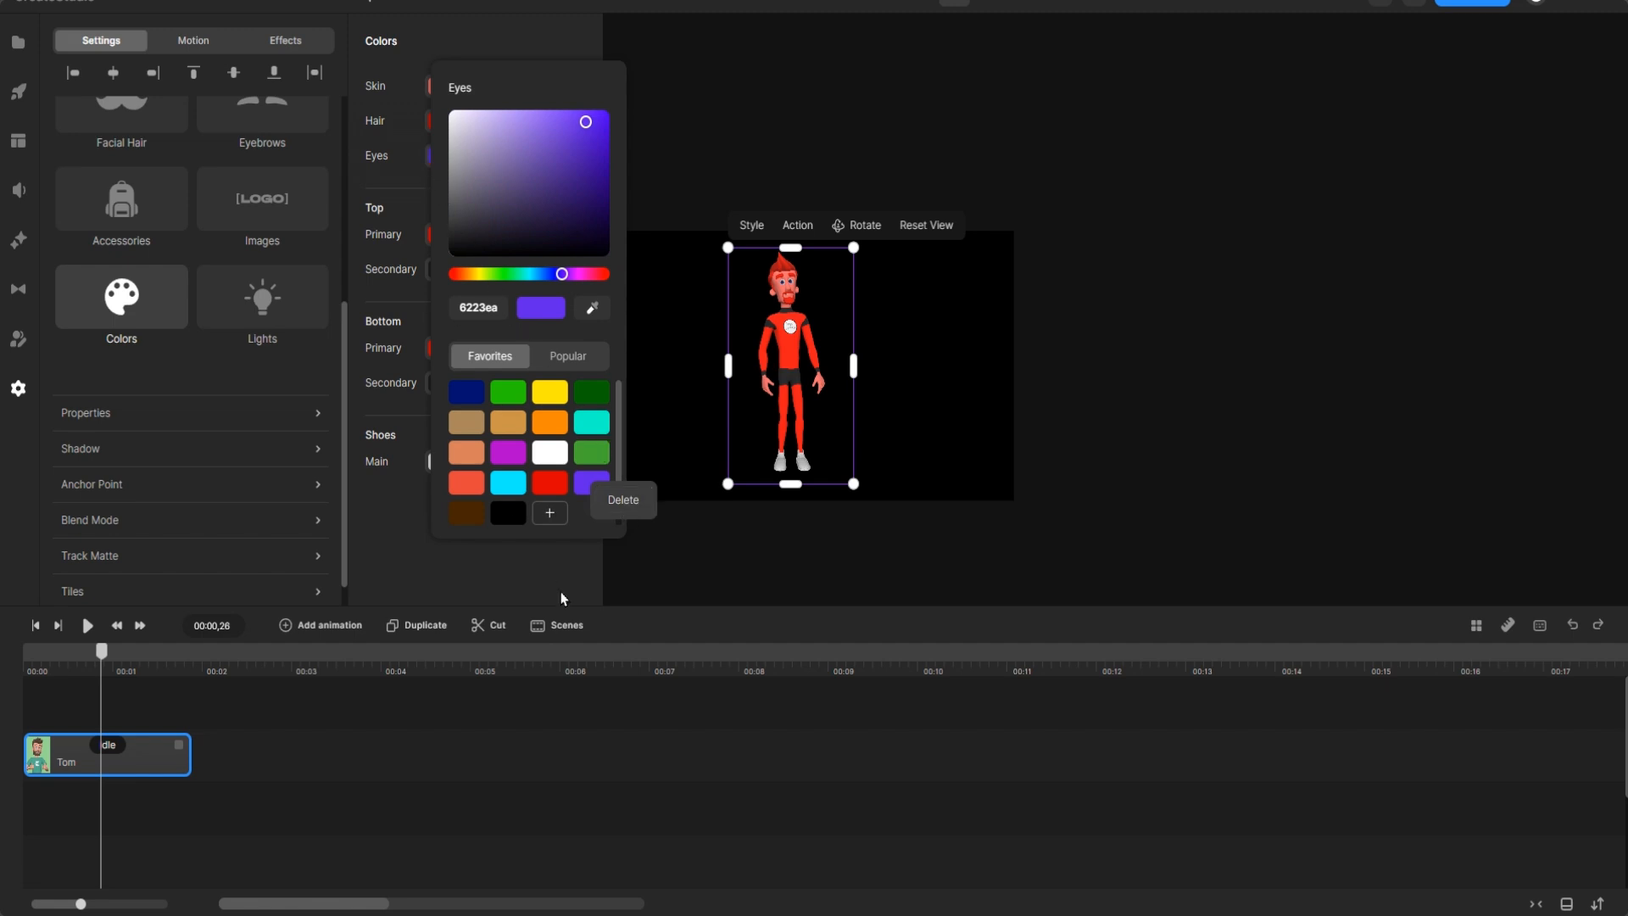
{"action": "left_click", "coordinate": [561, 484]}
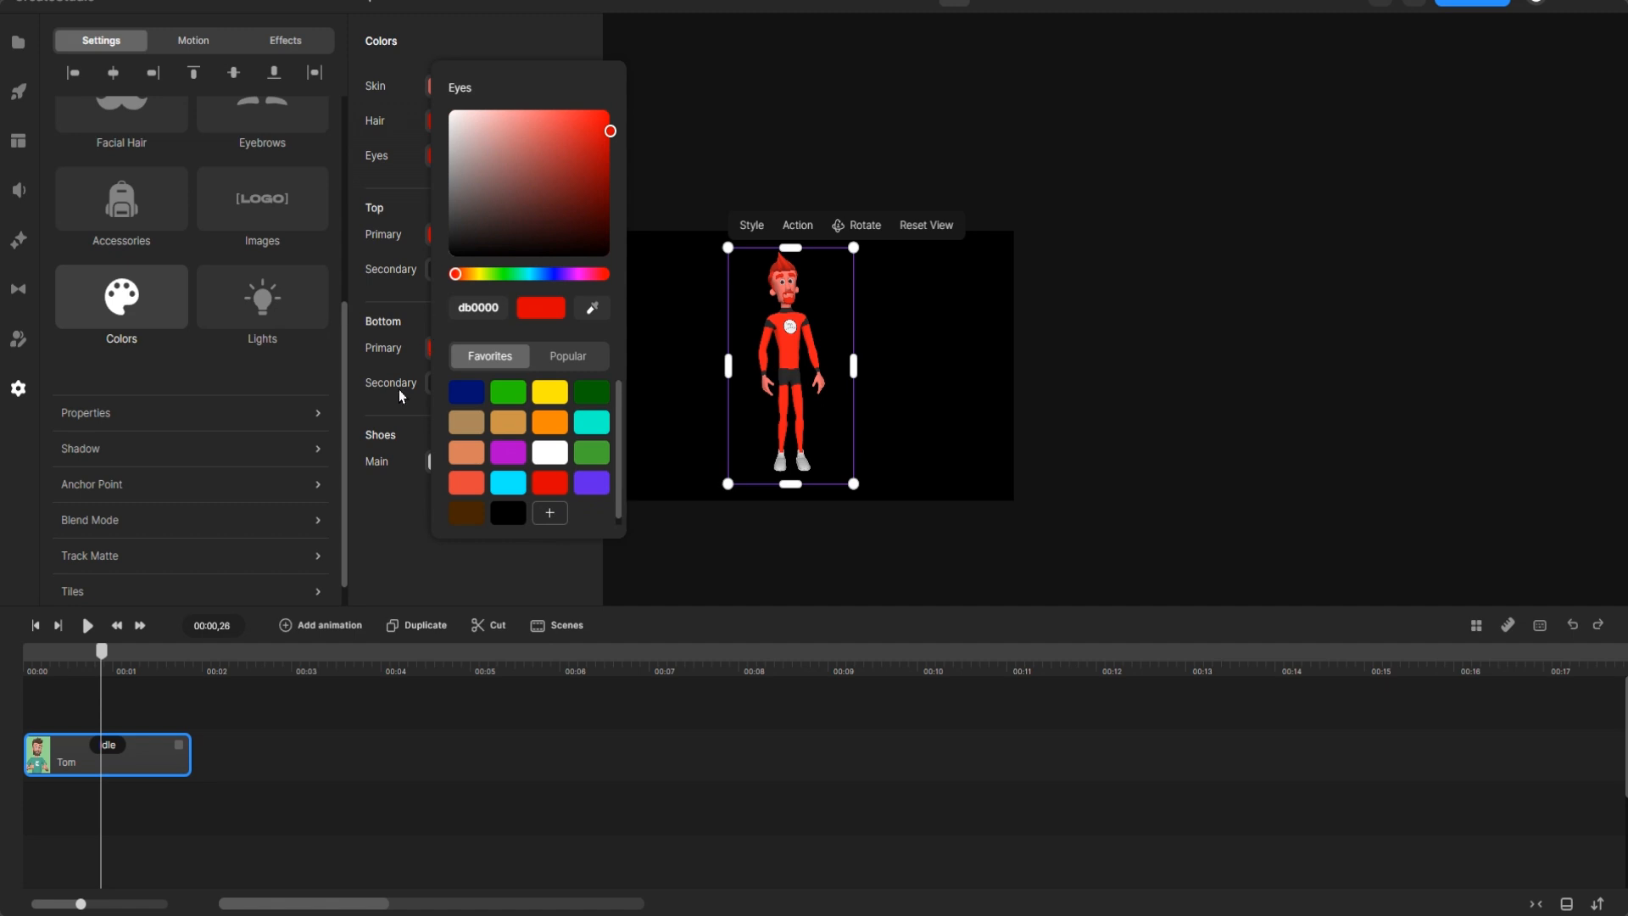
{"action": "left_click", "coordinate": [402, 214]}
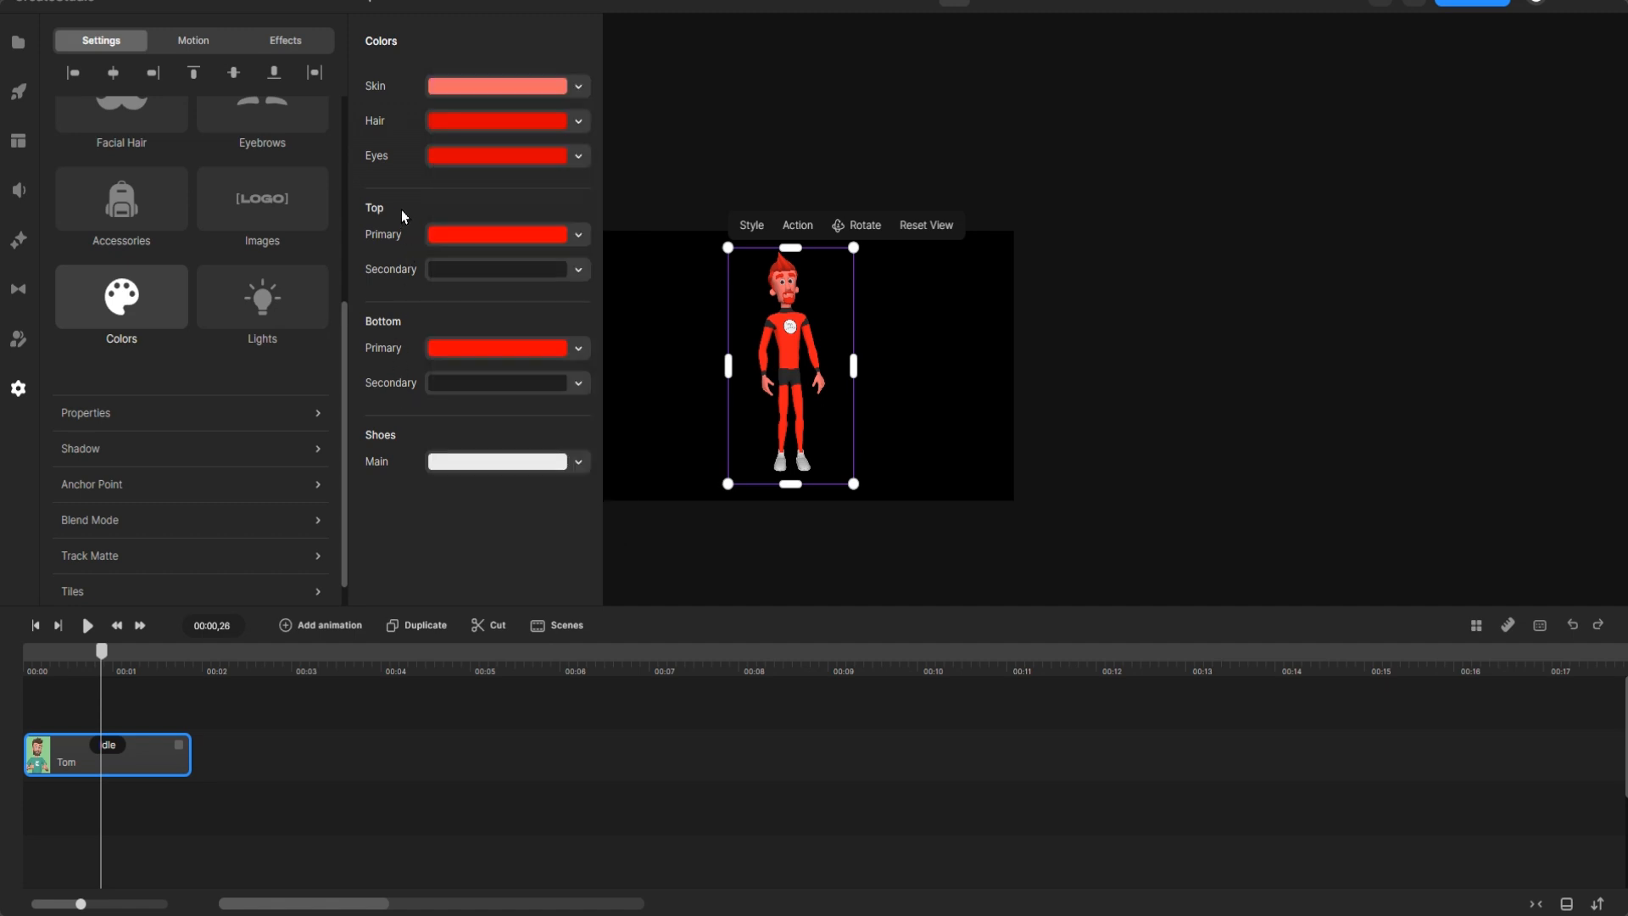
Step: Set the secondary colors of Tom's top and bottom to the red favorite db0000
{"action": "left_click", "coordinate": [471, 272]}
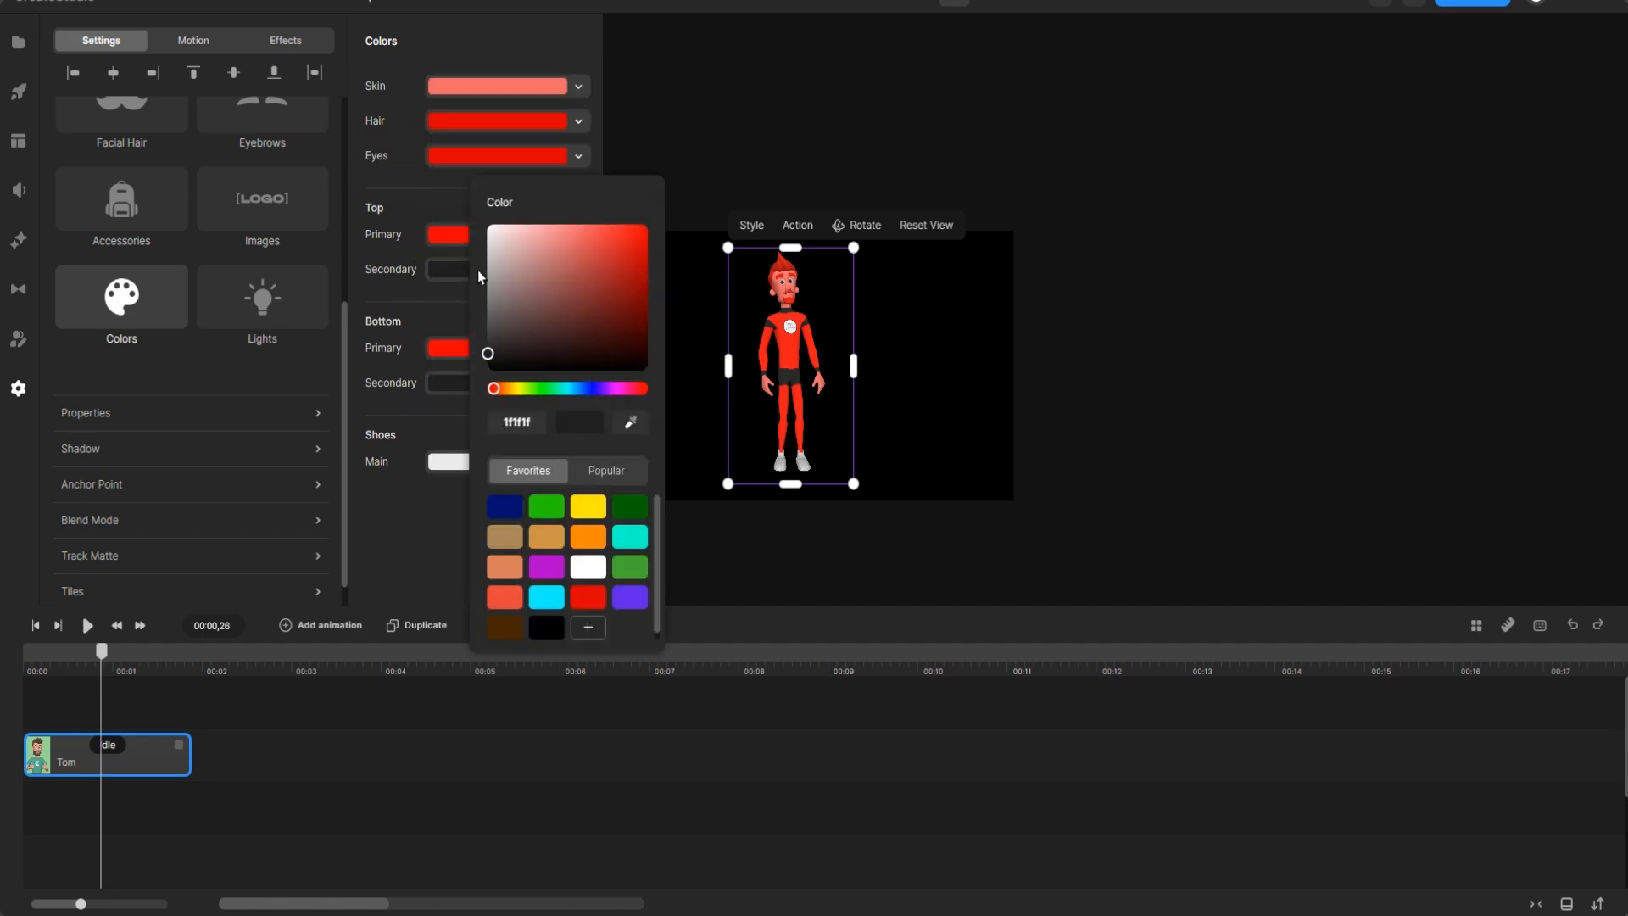
{"action": "left_click", "coordinate": [591, 599]}
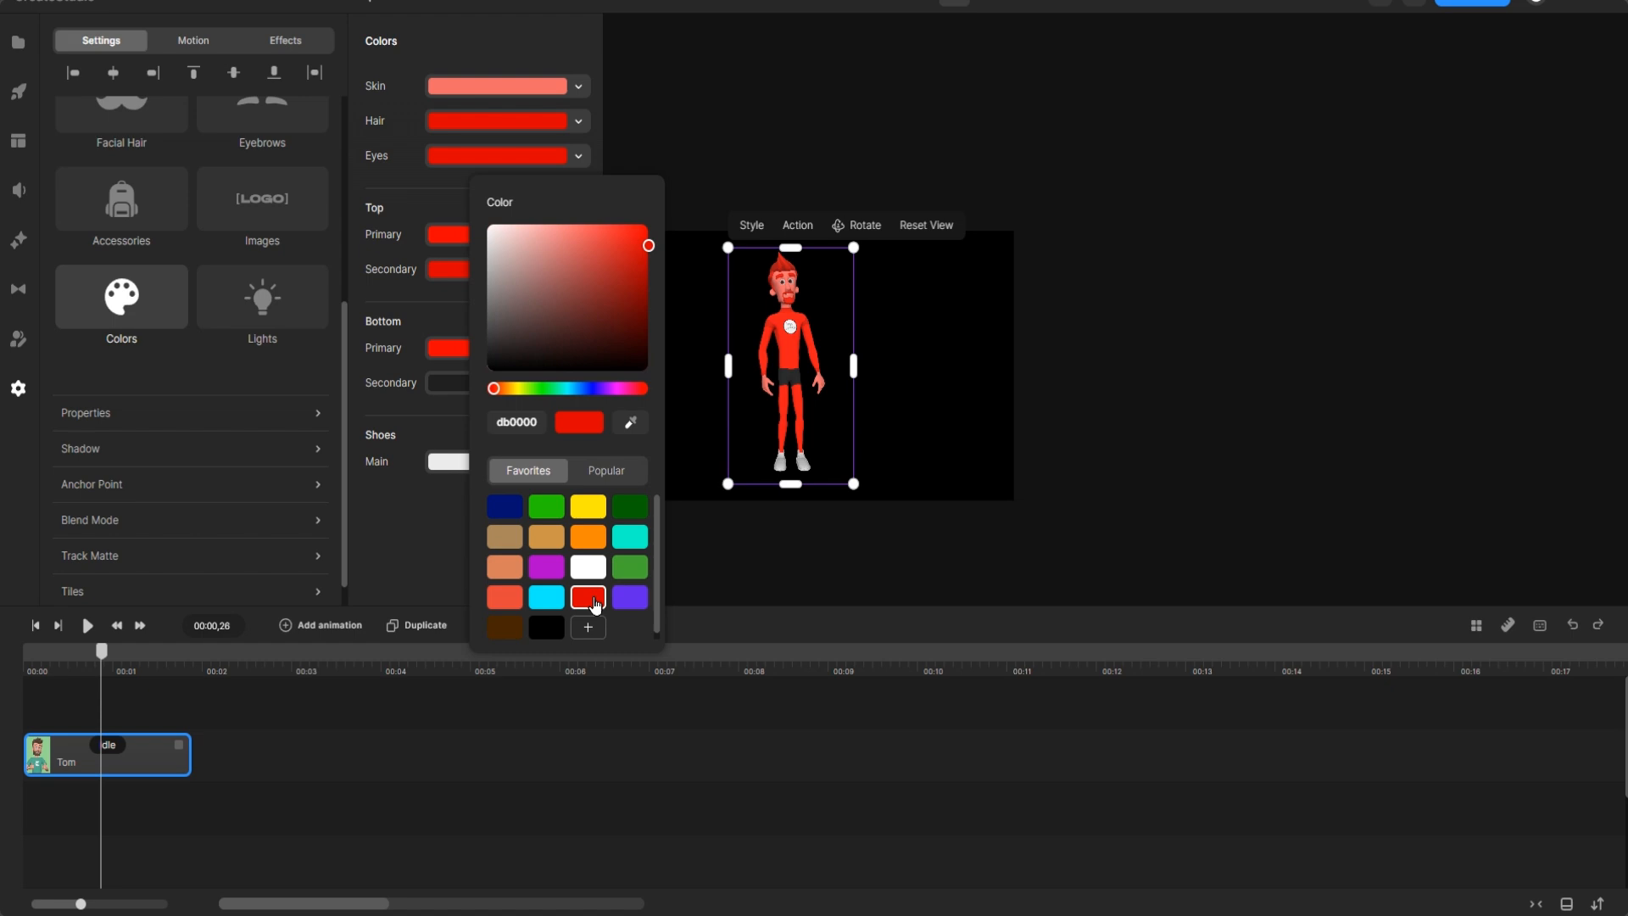
{"action": "left_click", "coordinate": [450, 384]}
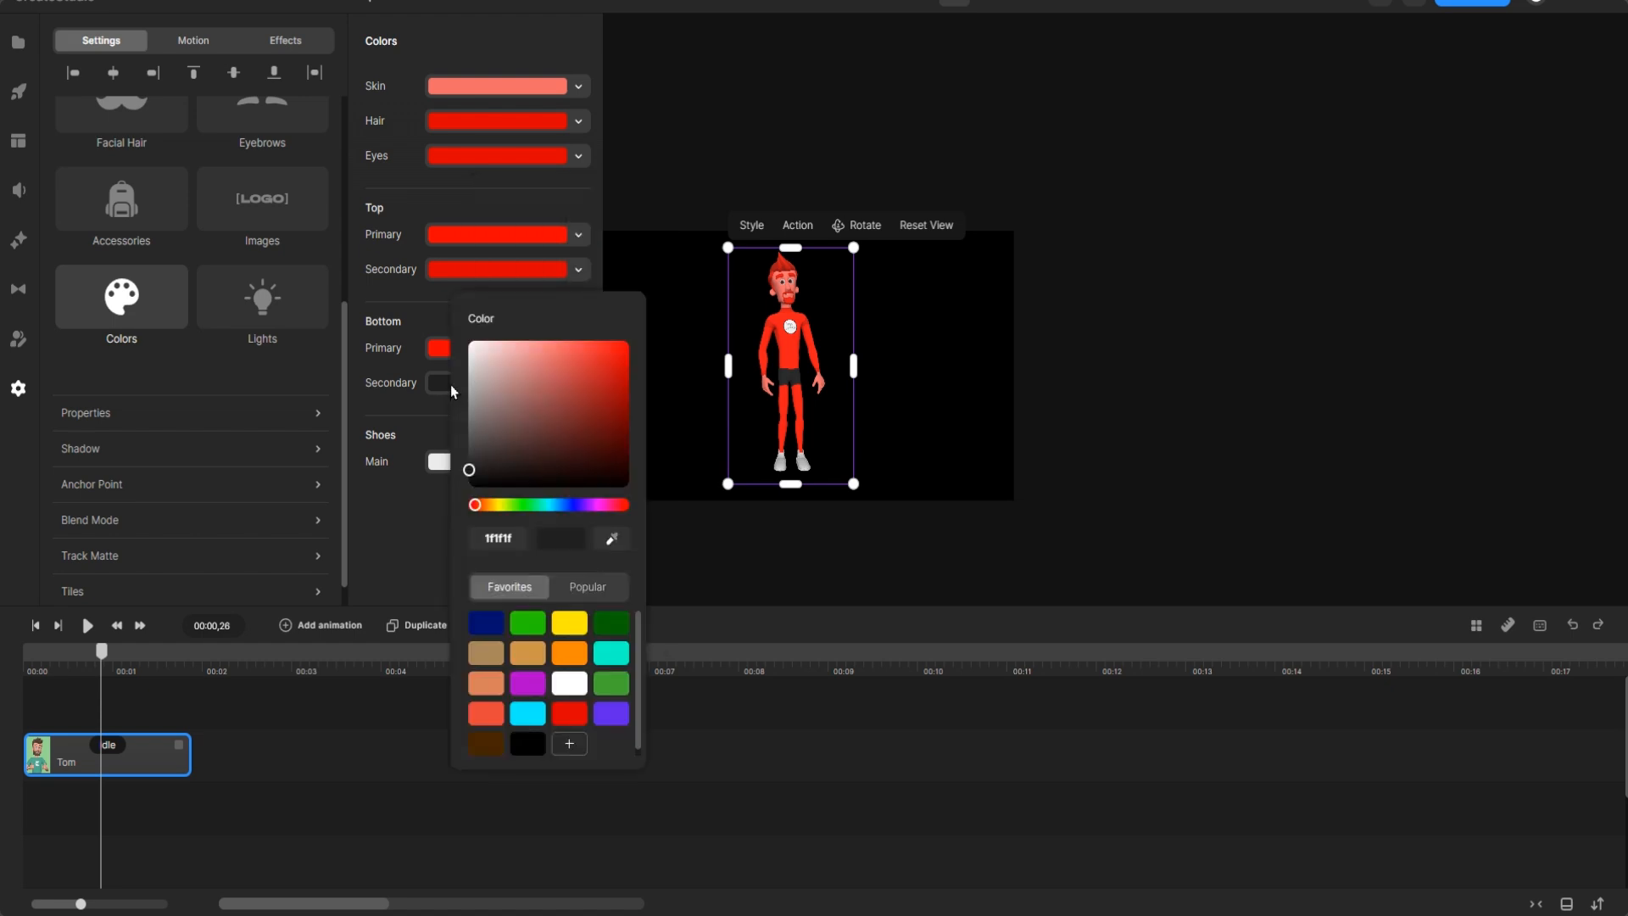
{"action": "left_click", "coordinate": [576, 715]}
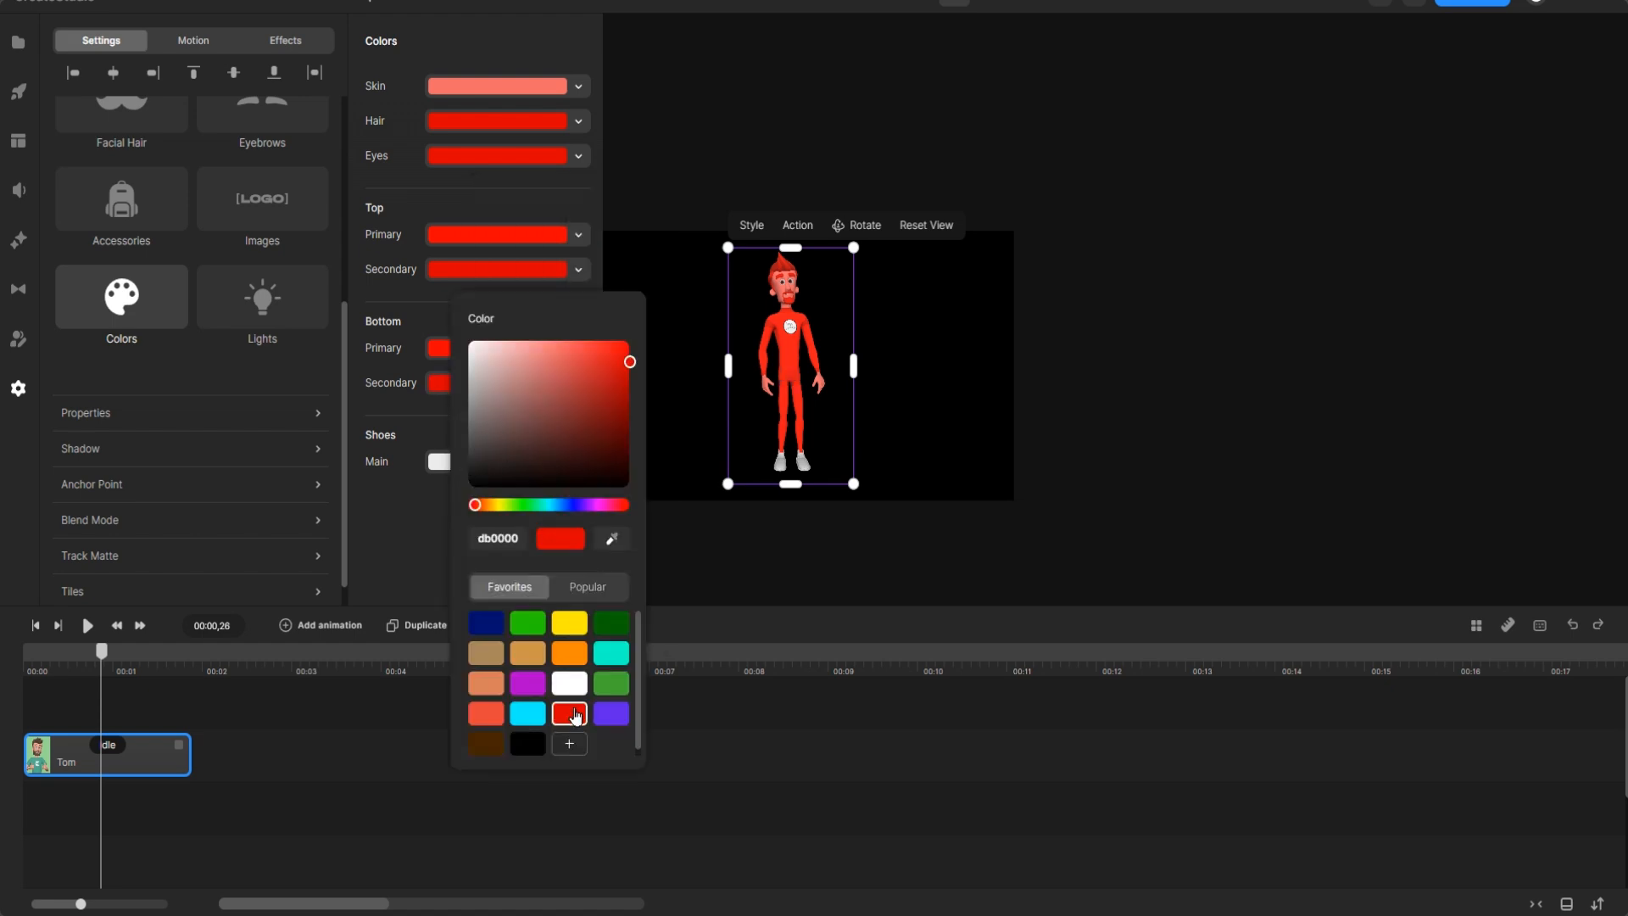
Step: Set the main color of Tom's shoes to the red favorite db0000
{"action": "left_click", "coordinate": [432, 462]}
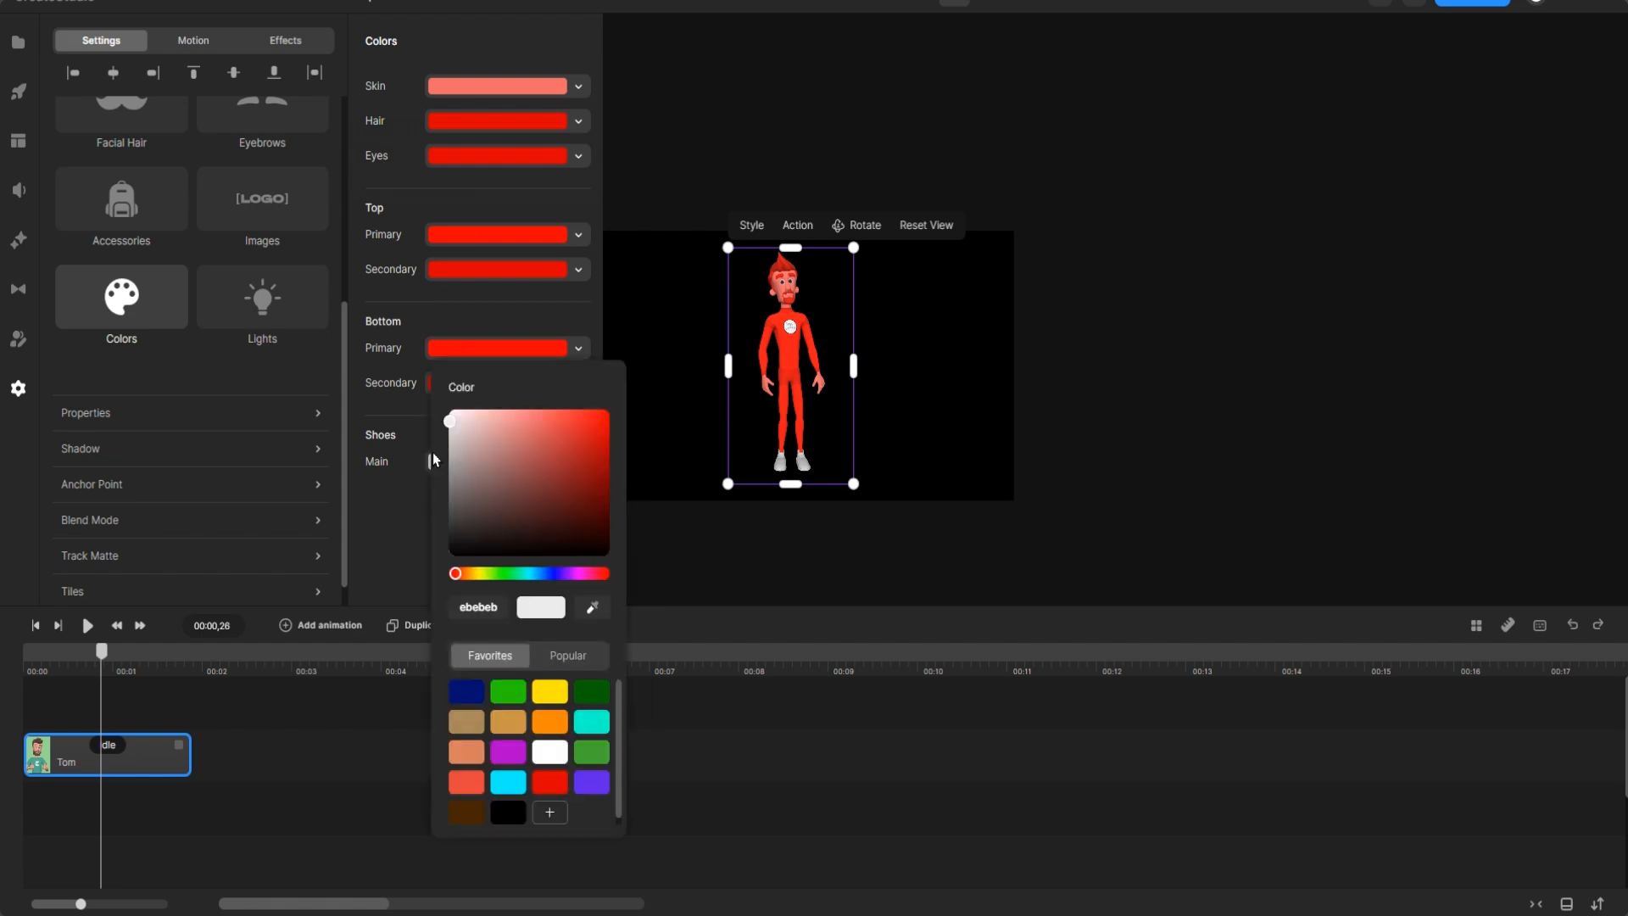
{"action": "left_click", "coordinate": [552, 781]}
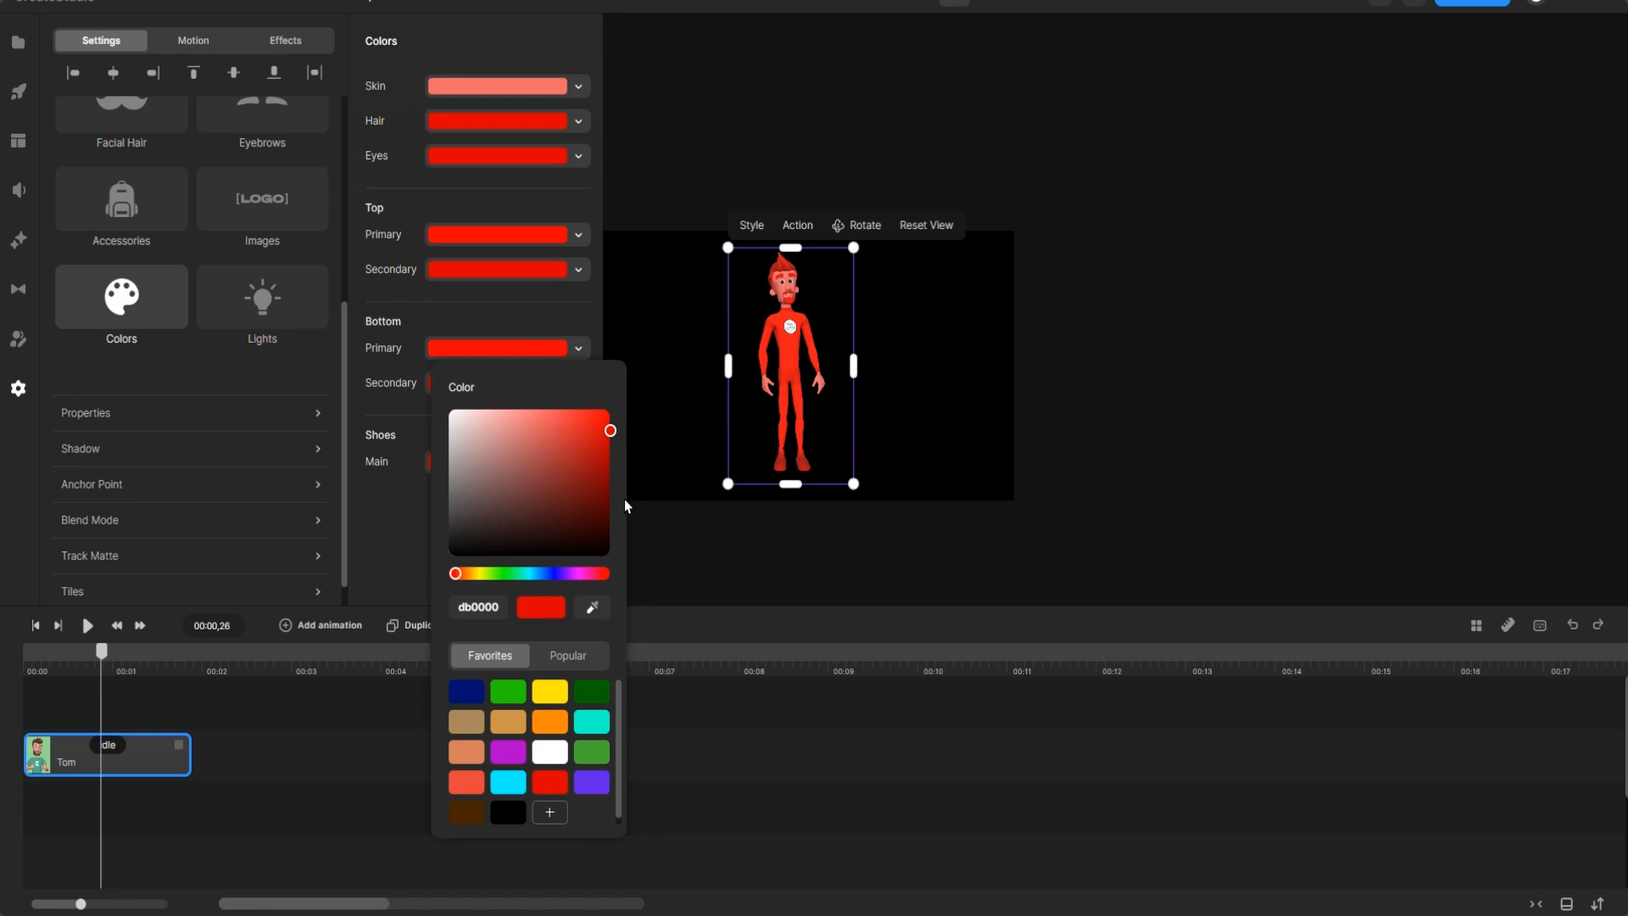
{"action": "left_click", "coordinate": [378, 533]}
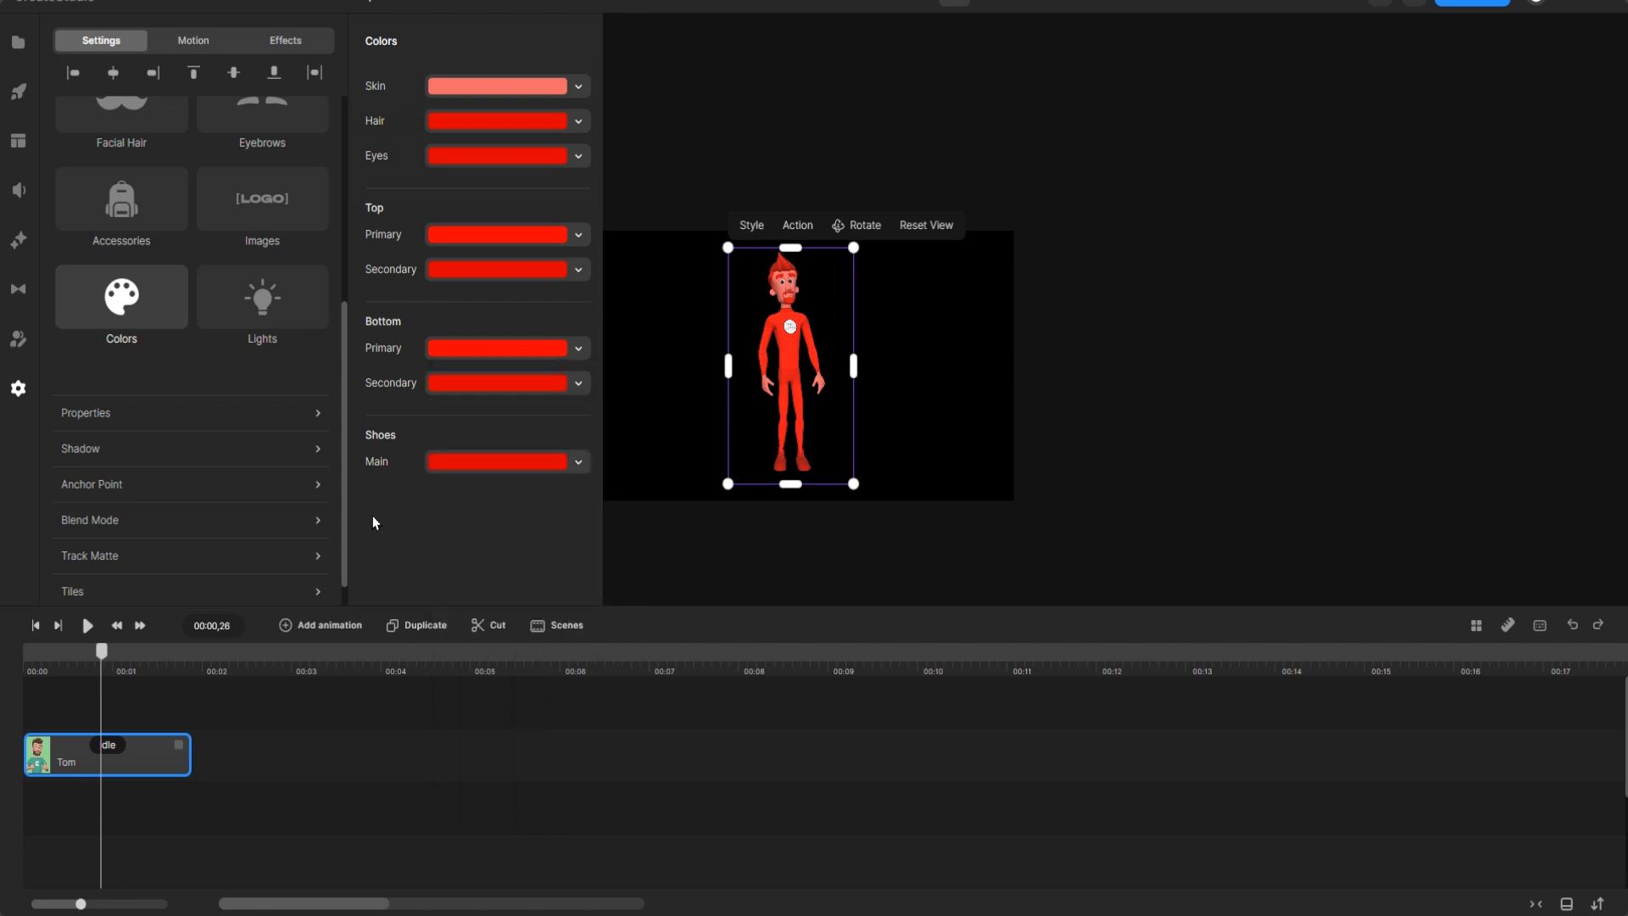
Step: Change Tom's action from Idle to Dancing, extend his clip to about 15 seconds, and return the playhead to the start
{"action": "scroll", "coordinate": [206, 316], "scroll_direction": "up", "scroll_amount": 5}
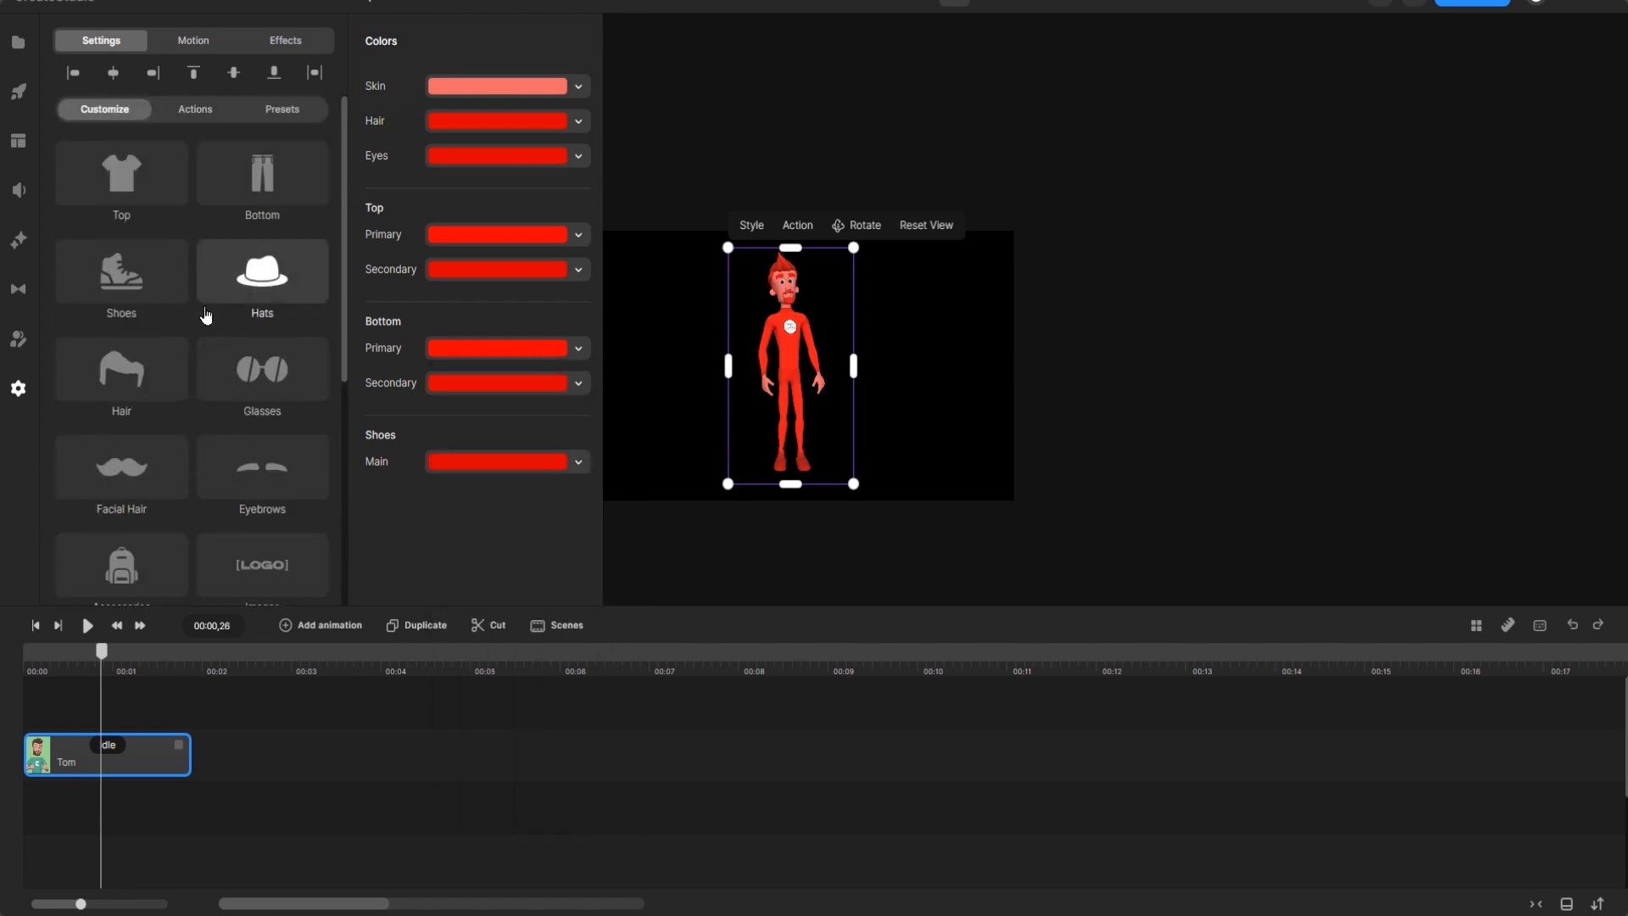
{"action": "left_click", "coordinate": [206, 112]}
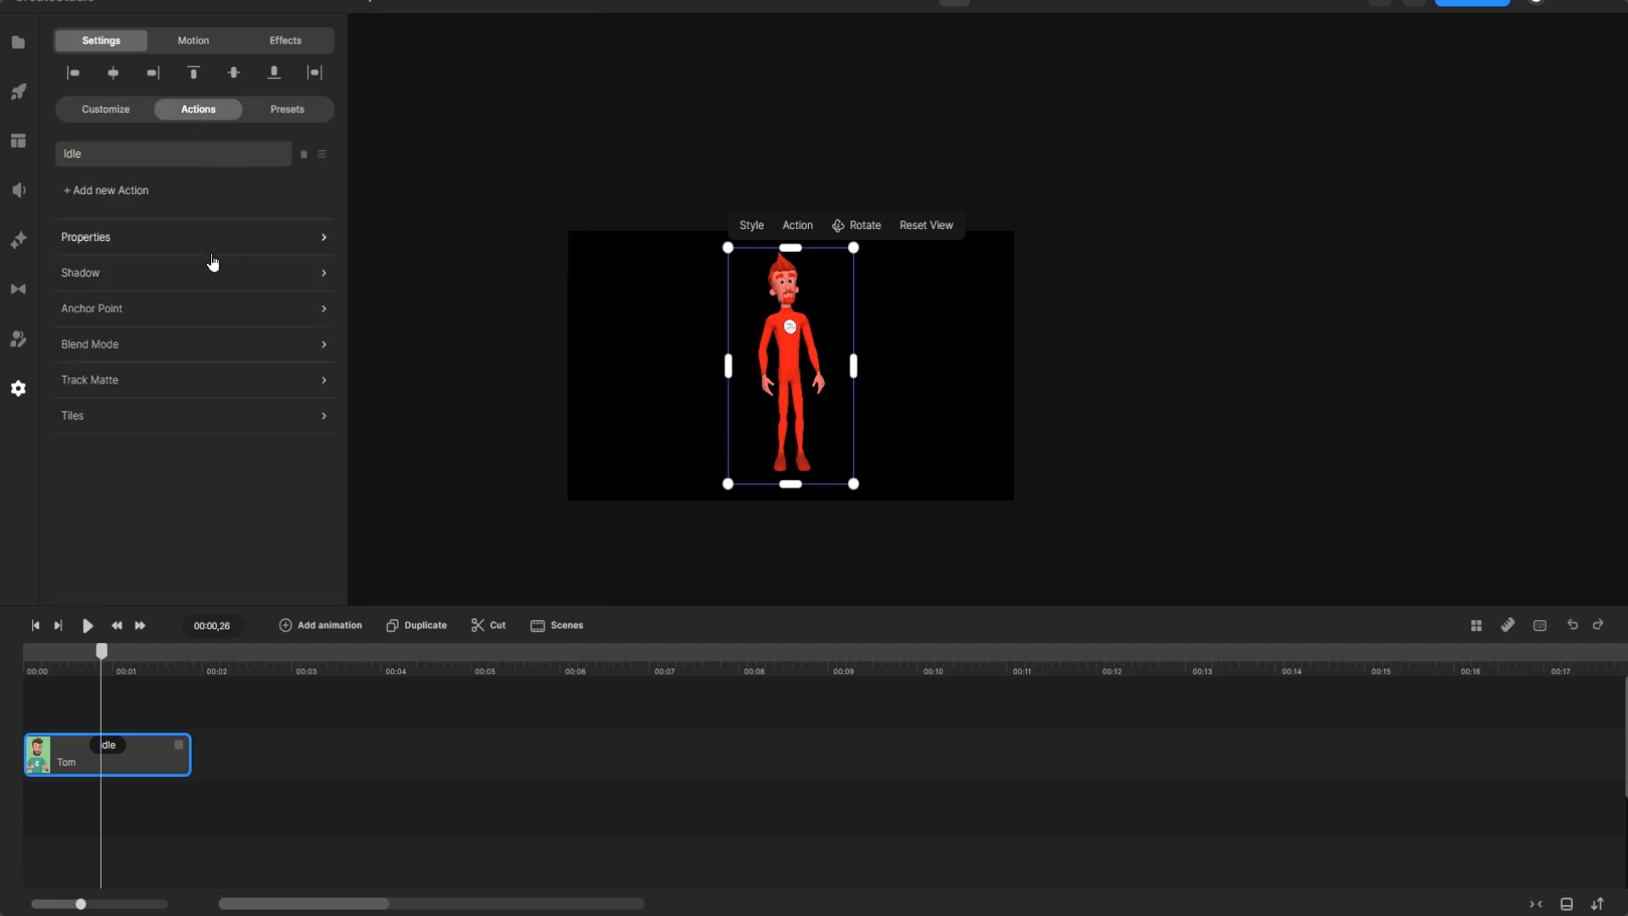
{"action": "left_click", "coordinate": [232, 162]}
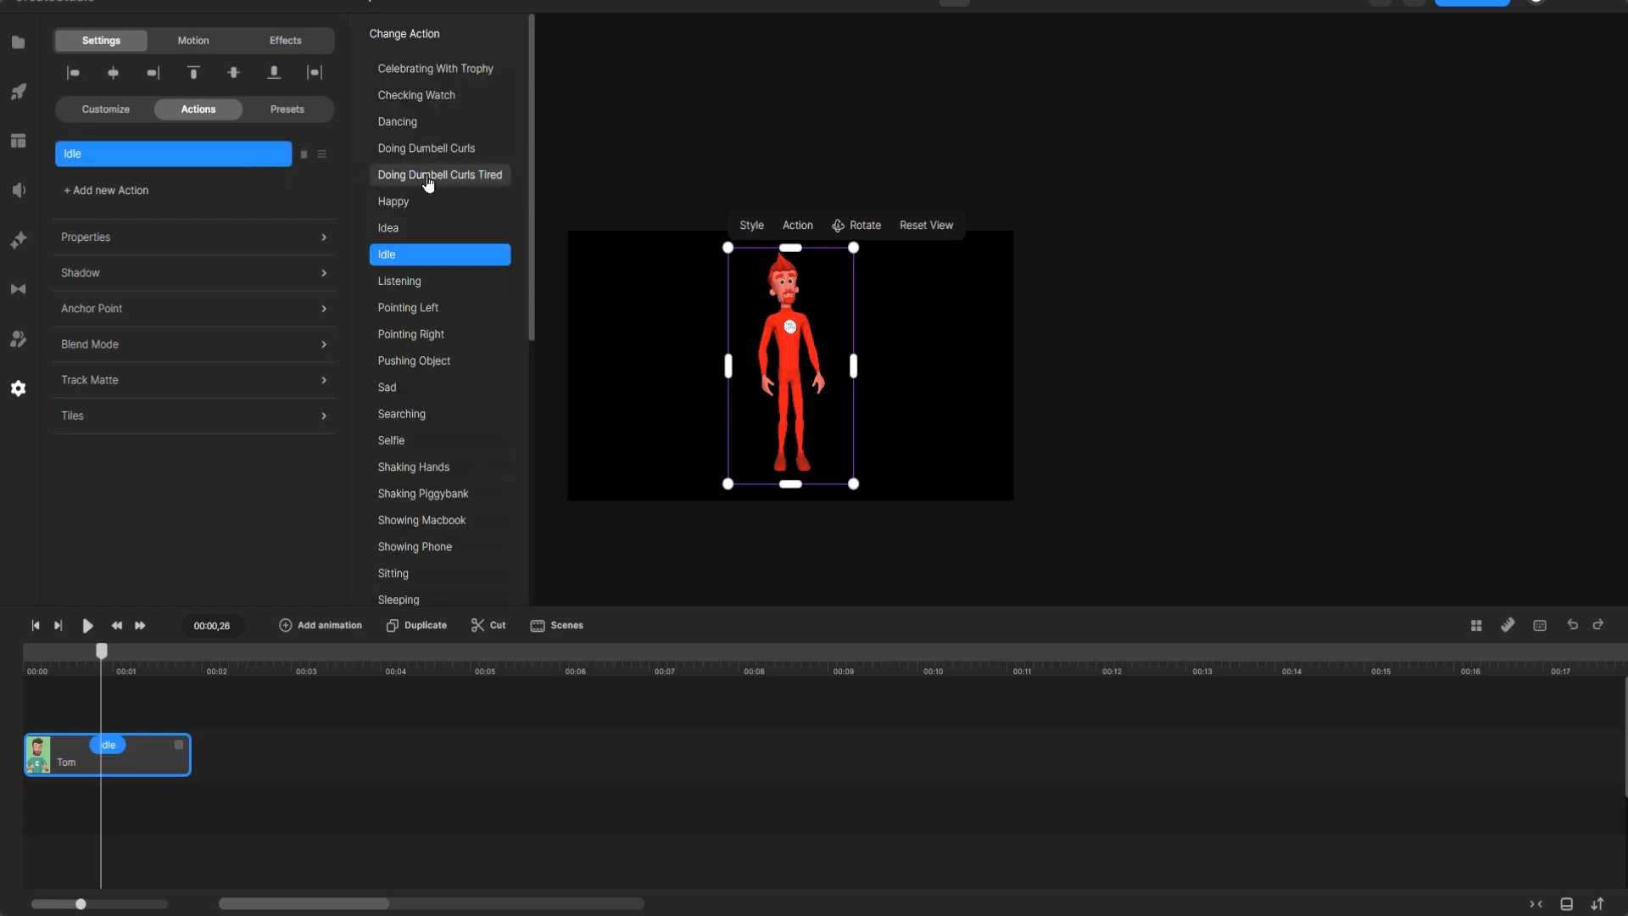
{"action": "scroll", "coordinate": [446, 275], "scroll_direction": "down", "scroll_amount": 5}
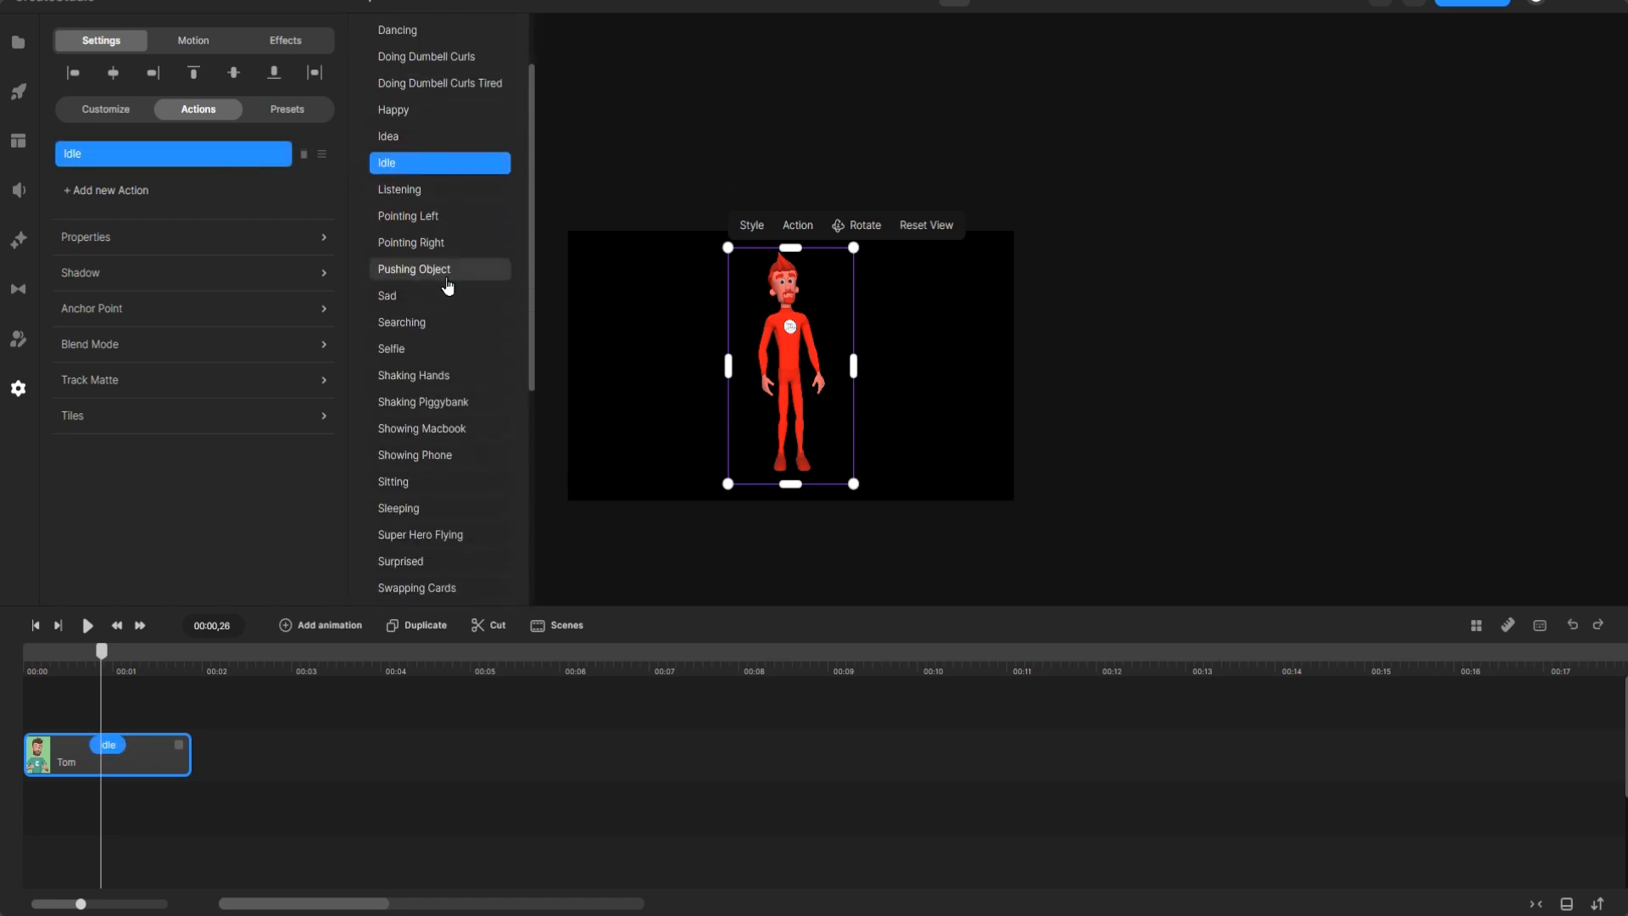
{"action": "scroll", "coordinate": [455, 286], "scroll_direction": "up", "scroll_amount": 5}
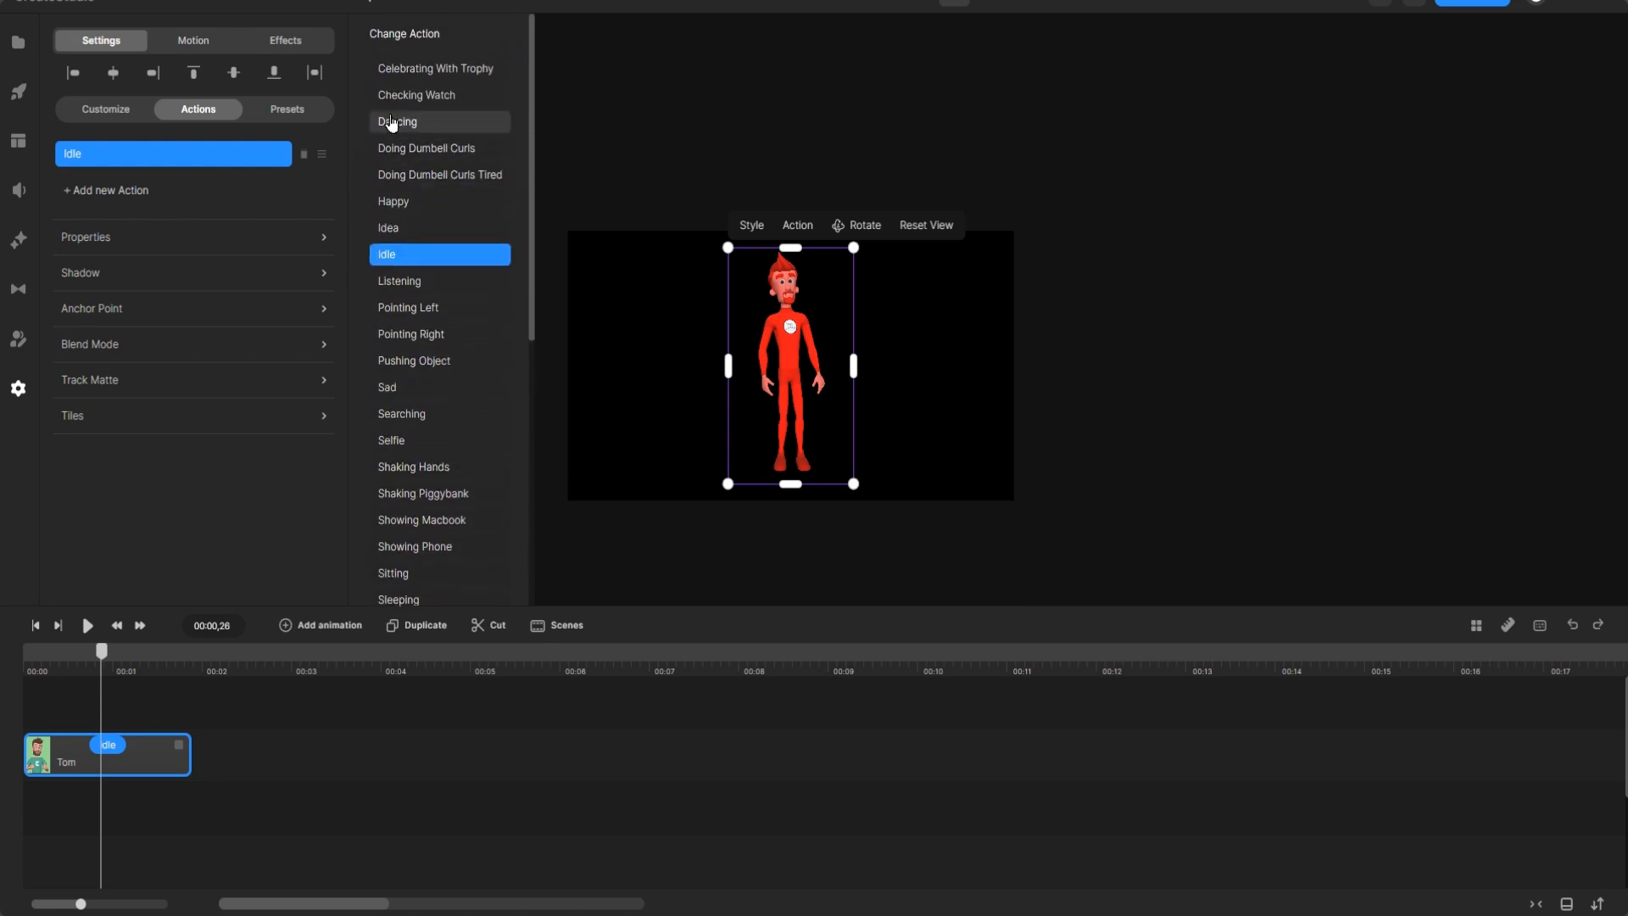
{"action": "left_click", "coordinate": [391, 124]}
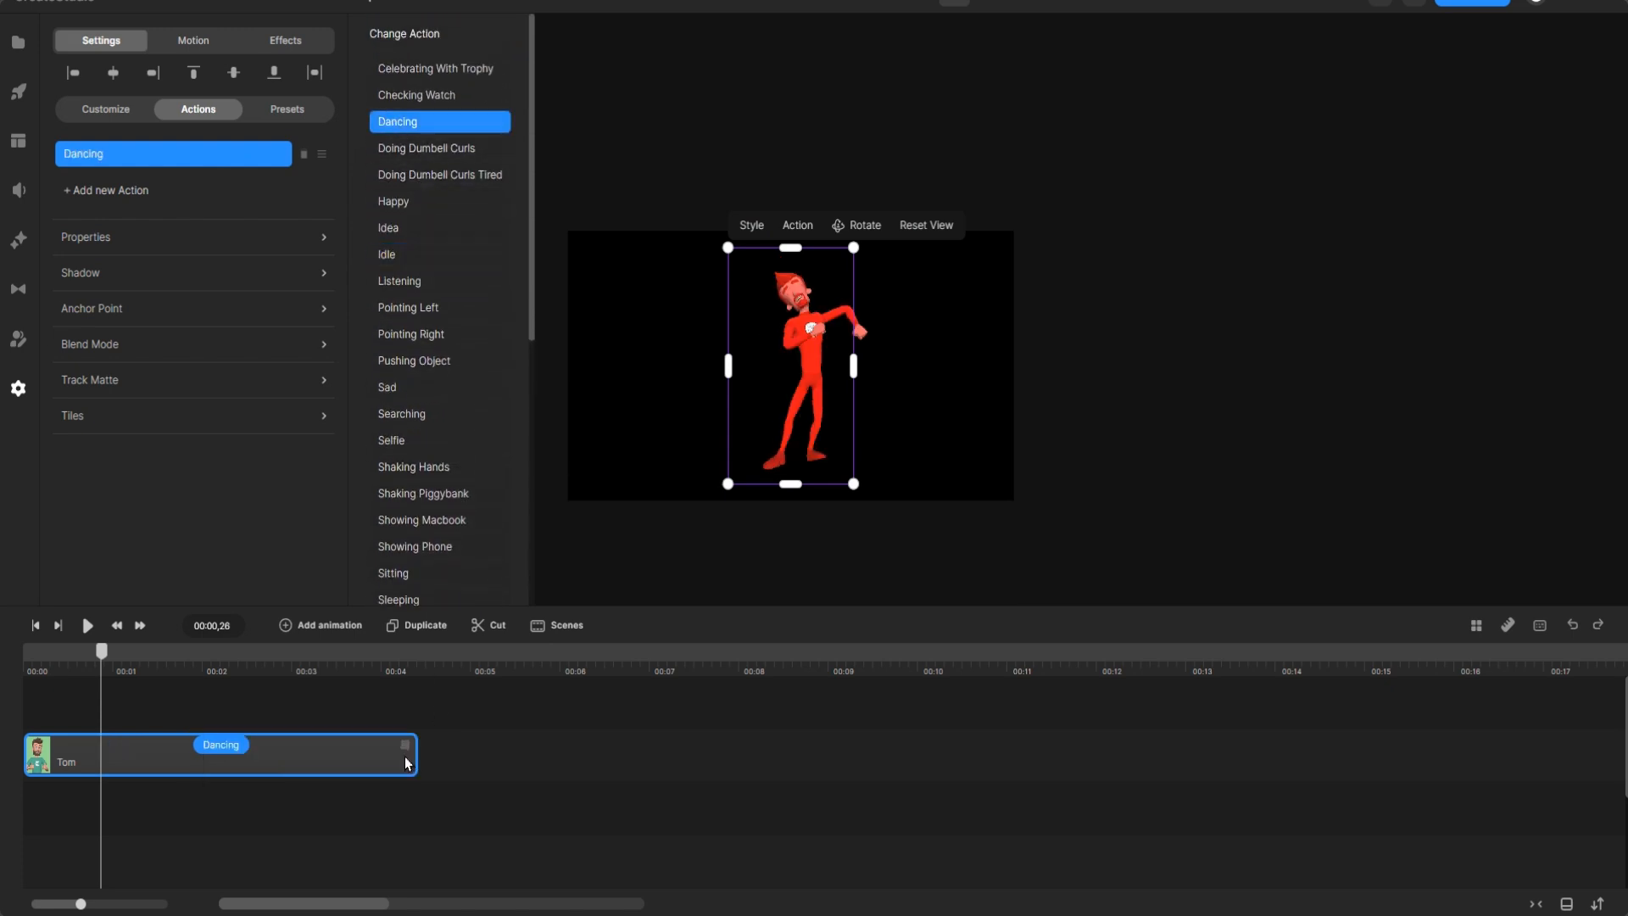
{"action": "left_click_drag", "start_coordinate": [408, 740], "coordinate": [1377, 773]}
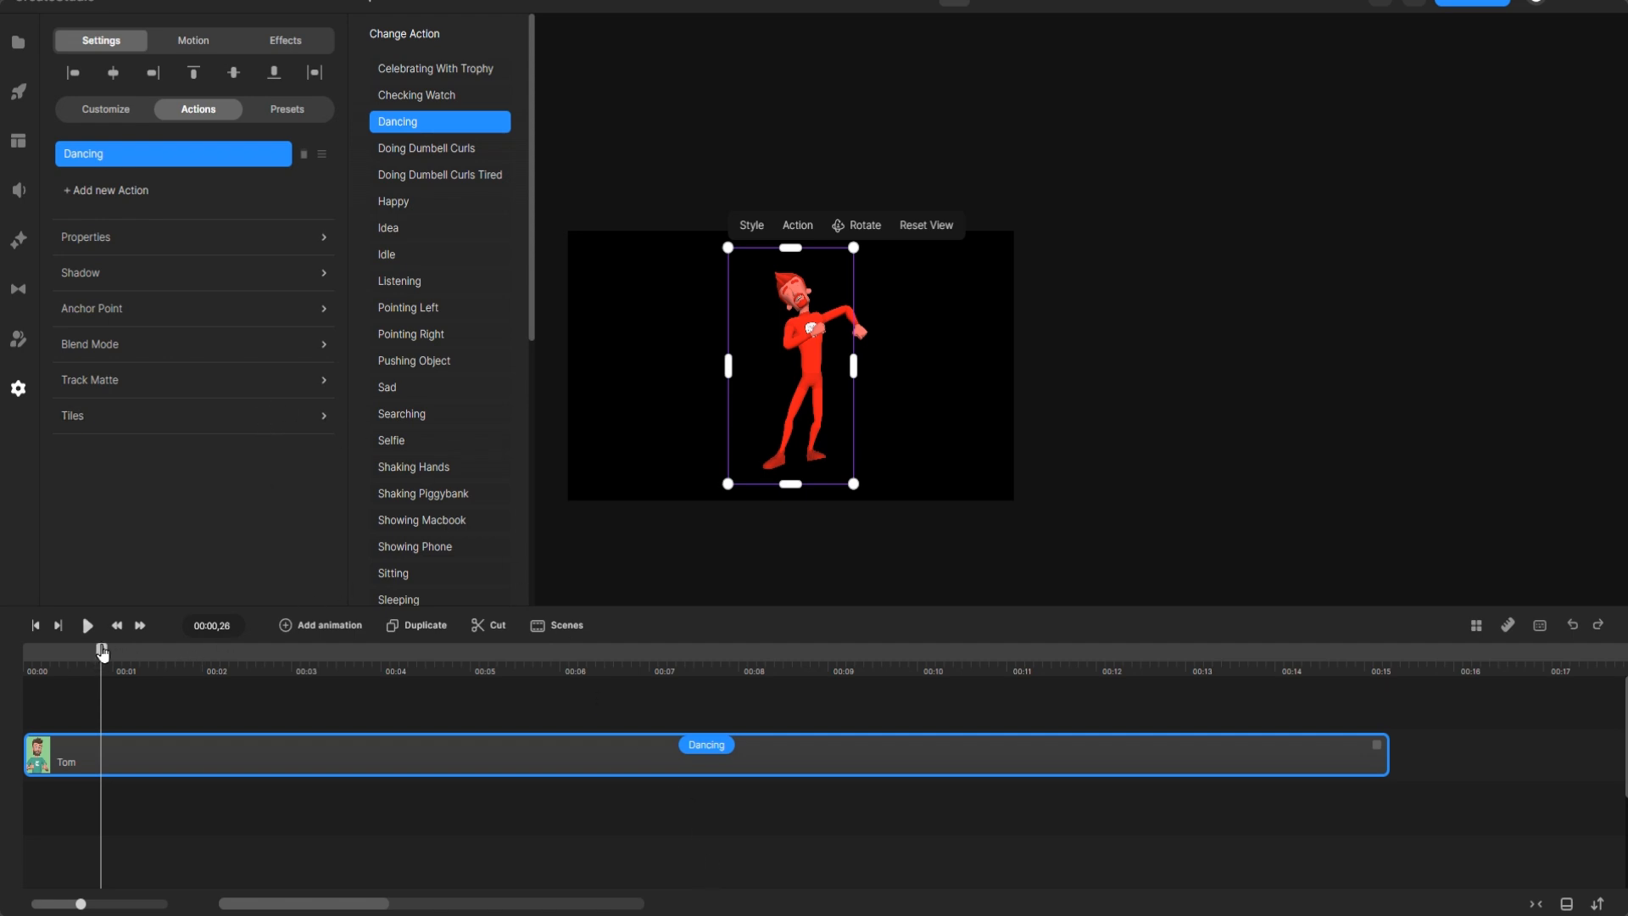
{"action": "left_click_drag", "start_coordinate": [100, 653], "coordinate": [17, 659]}
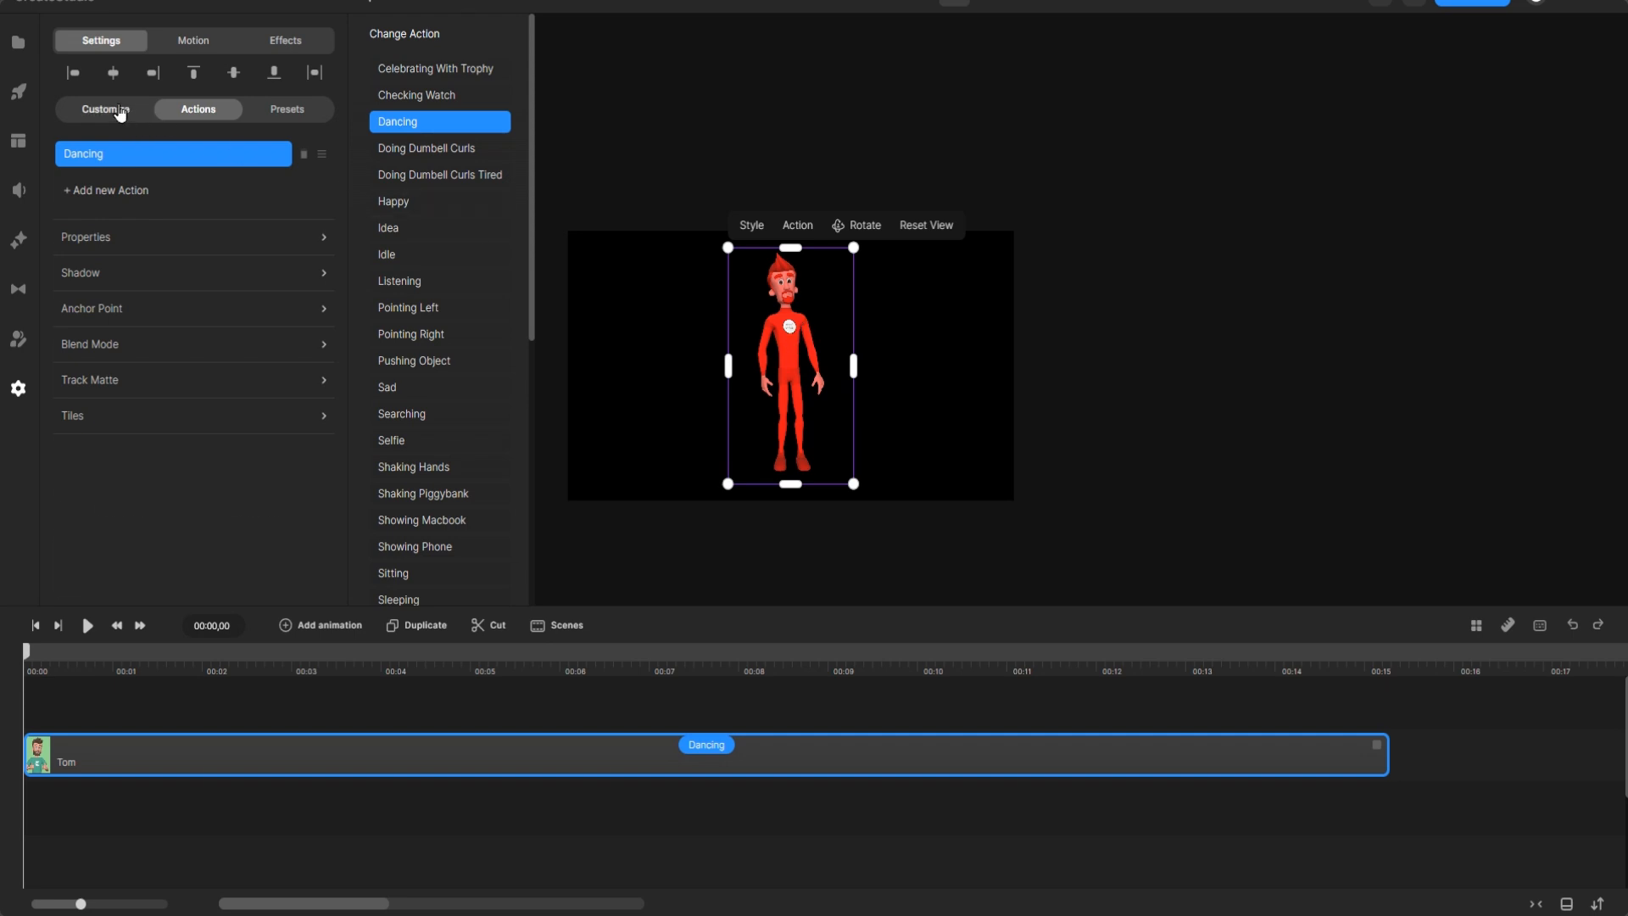
Step: Replace Tom's logo image with the red circle from the project media and play back the dance
{"action": "left_click", "coordinate": [119, 112]}
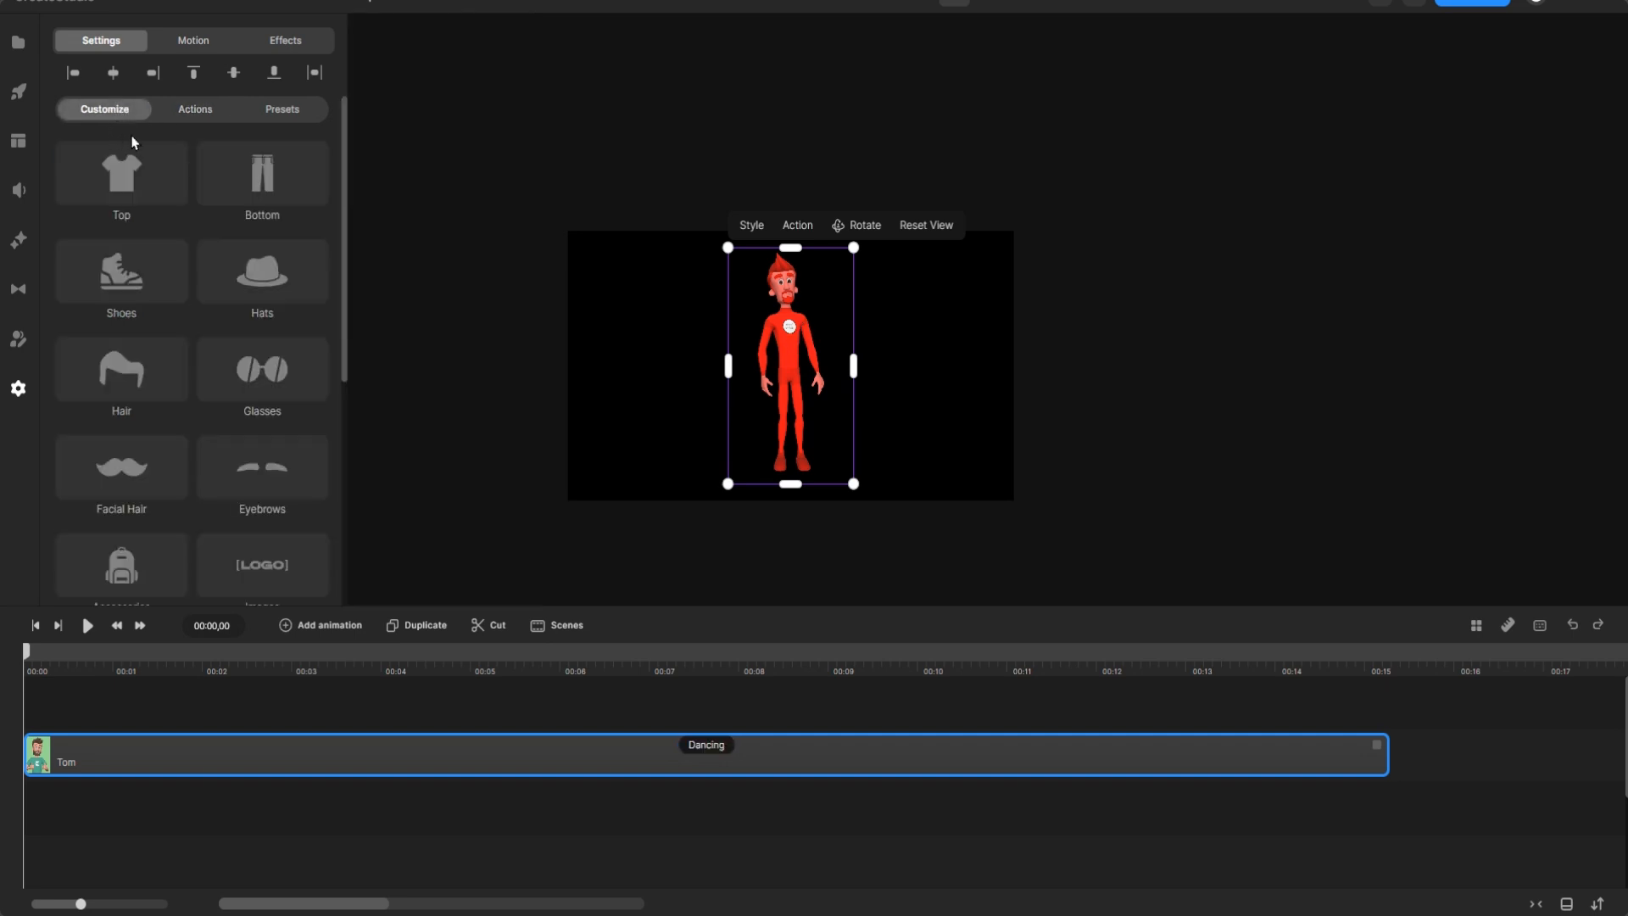
{"action": "scroll", "coordinate": [263, 208], "scroll_direction": "down", "scroll_amount": 5}
{"action": "left_click", "coordinate": [273, 175]}
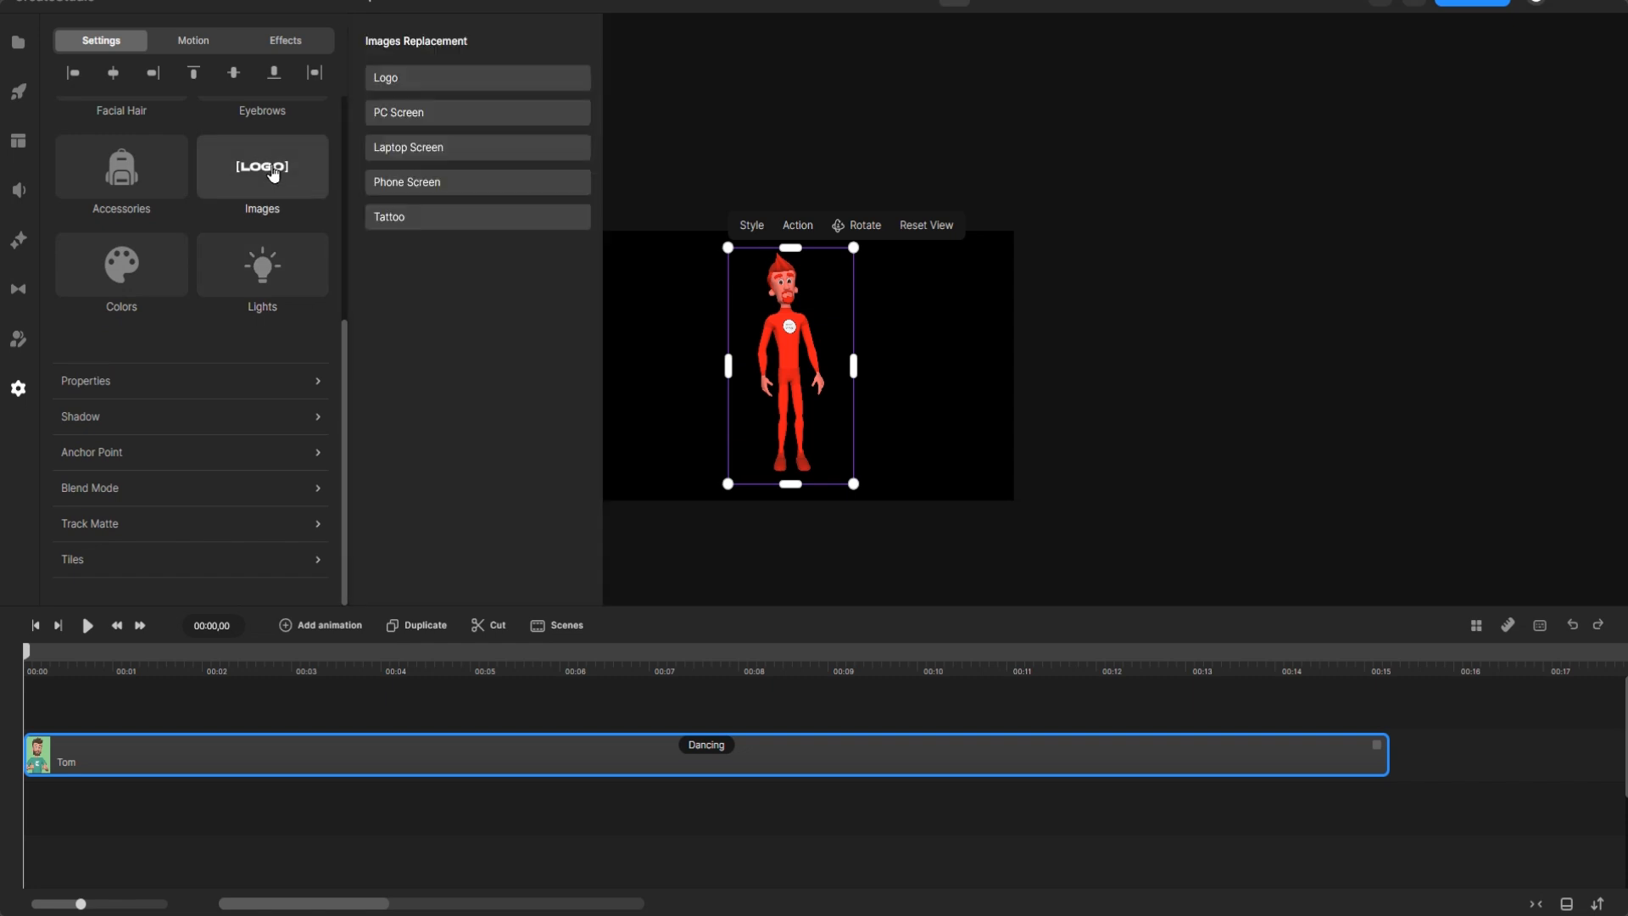
{"action": "left_click", "coordinate": [450, 76]}
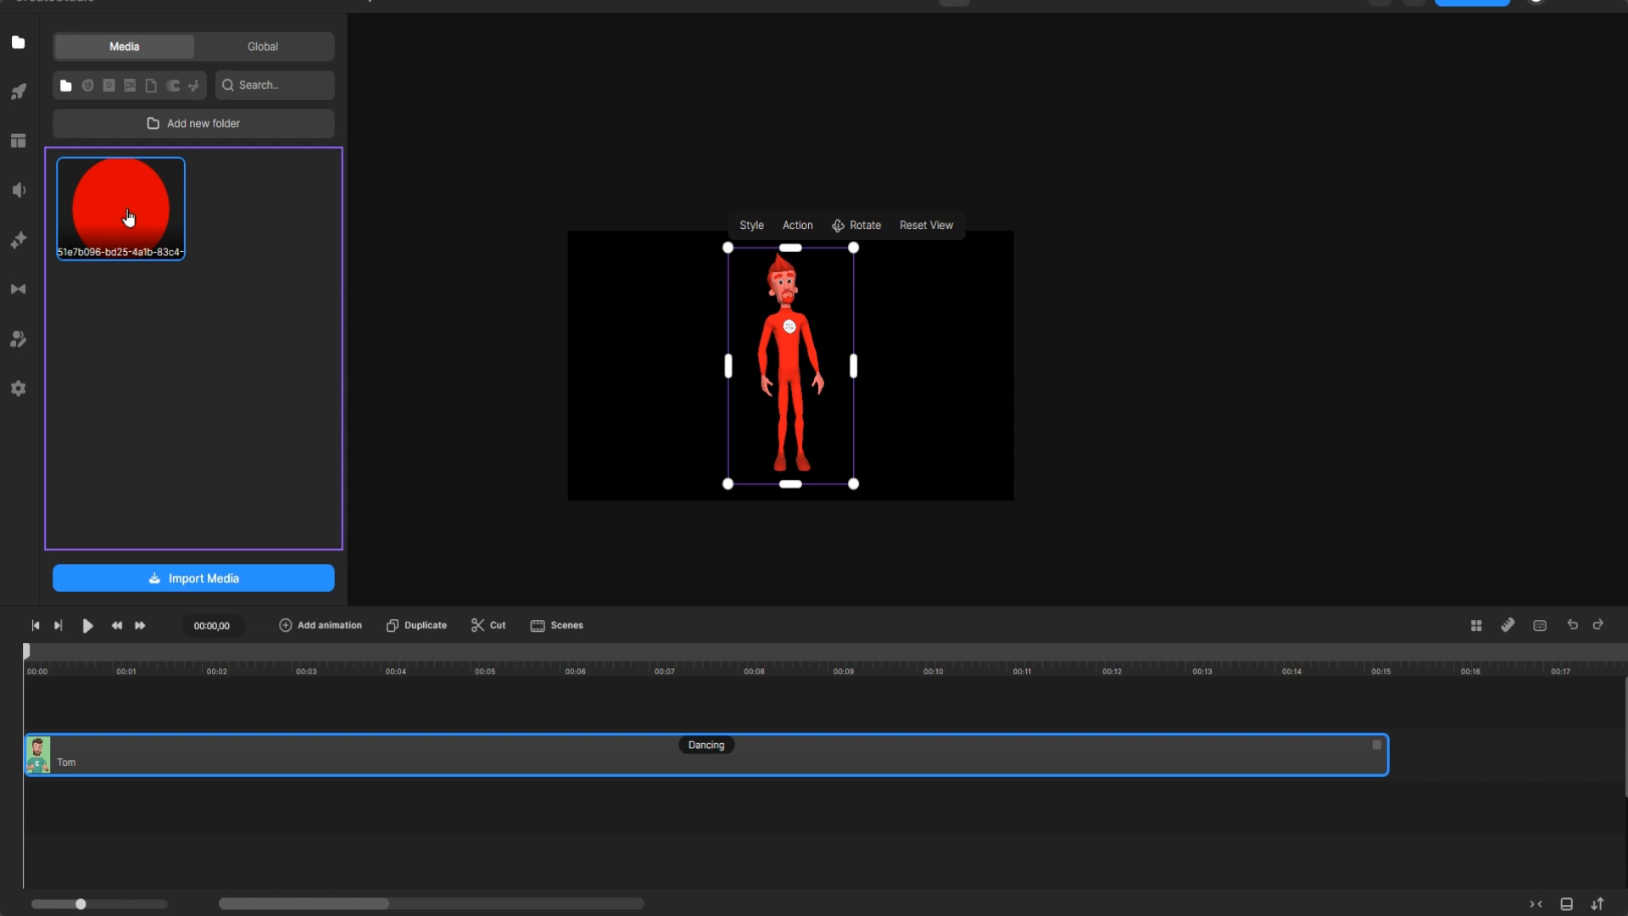
{"action": "left_click", "coordinate": [136, 207]}
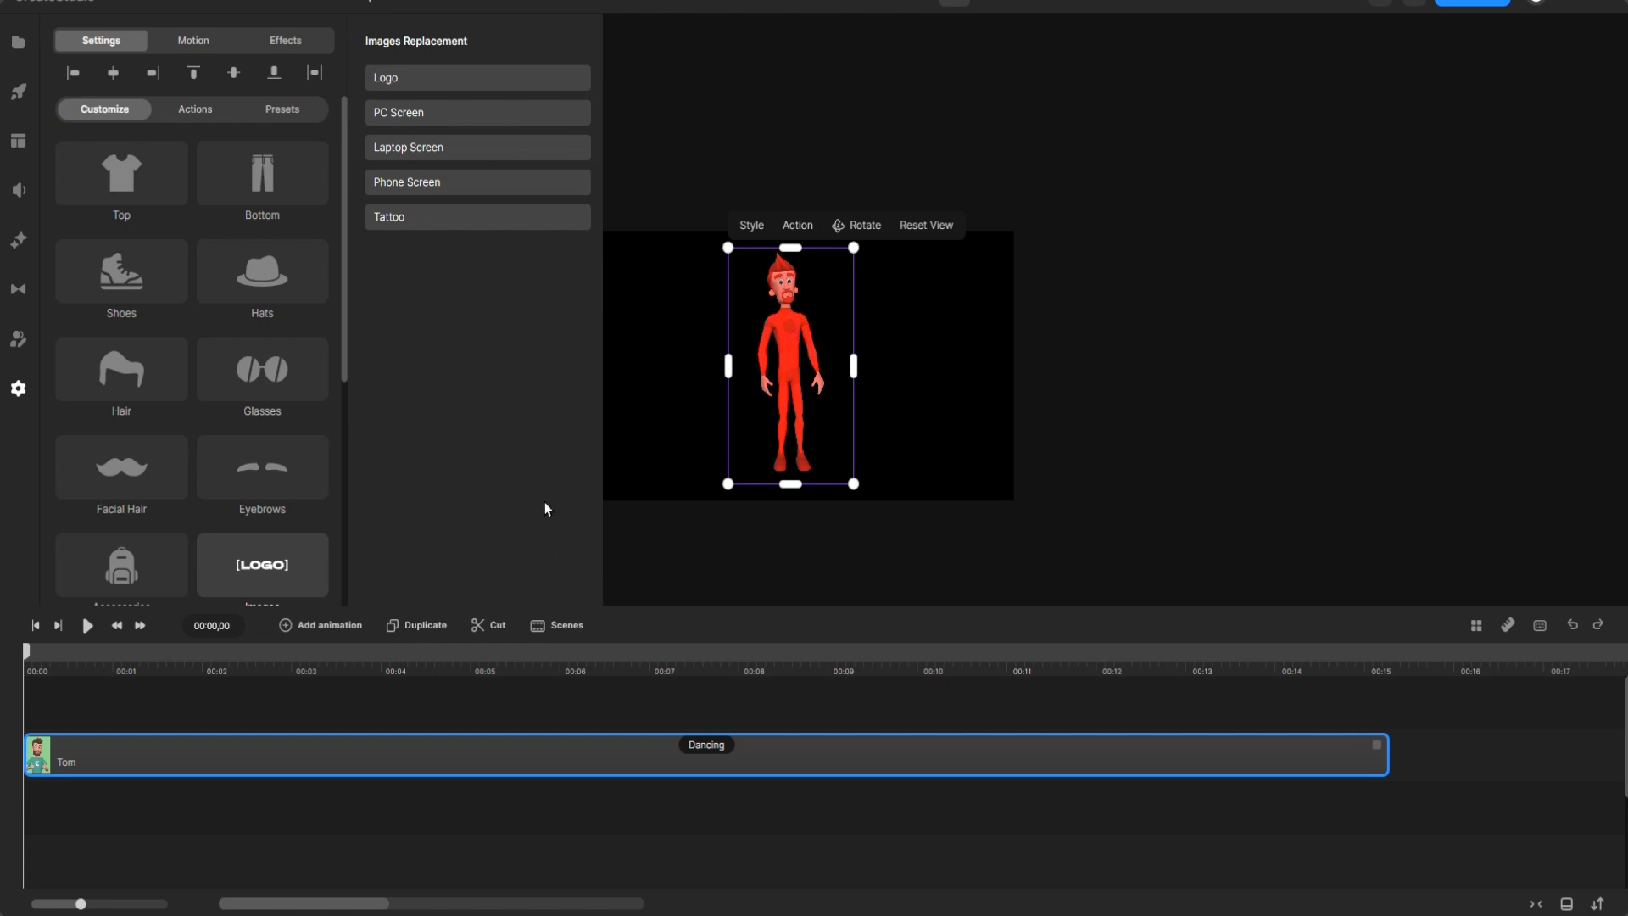
{"action": "left_click", "coordinate": [87, 626]}
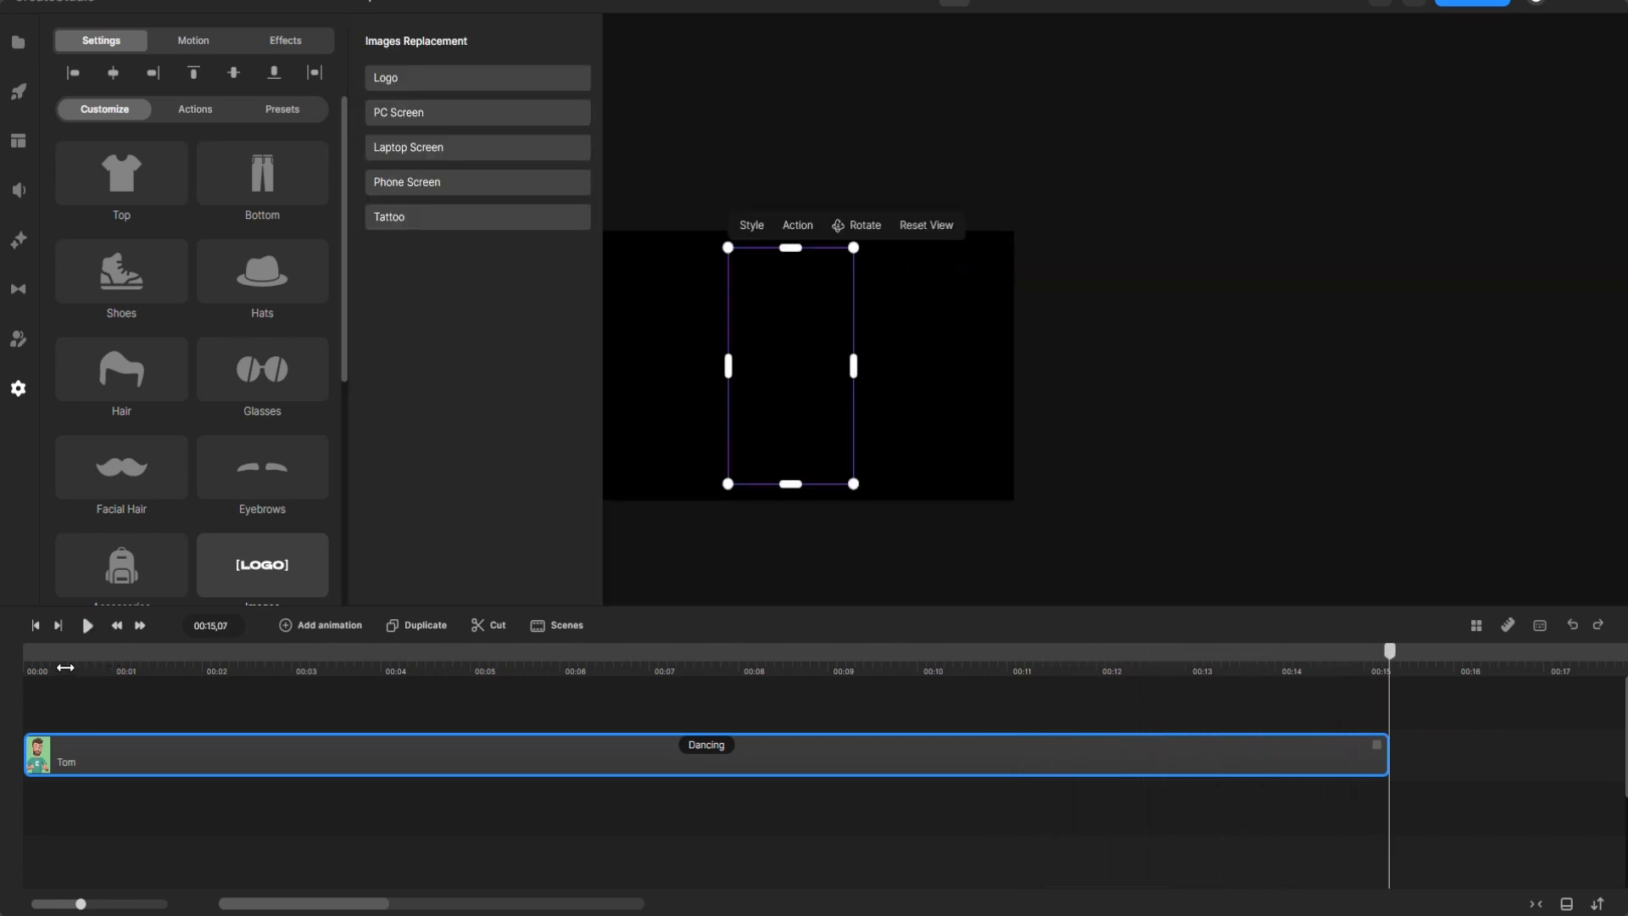
Step: Duplicate the Tom clip with the playhead back at the start, and save the project
{"action": "left_click_drag", "start_coordinate": [60, 664], "coordinate": [27, 658]}
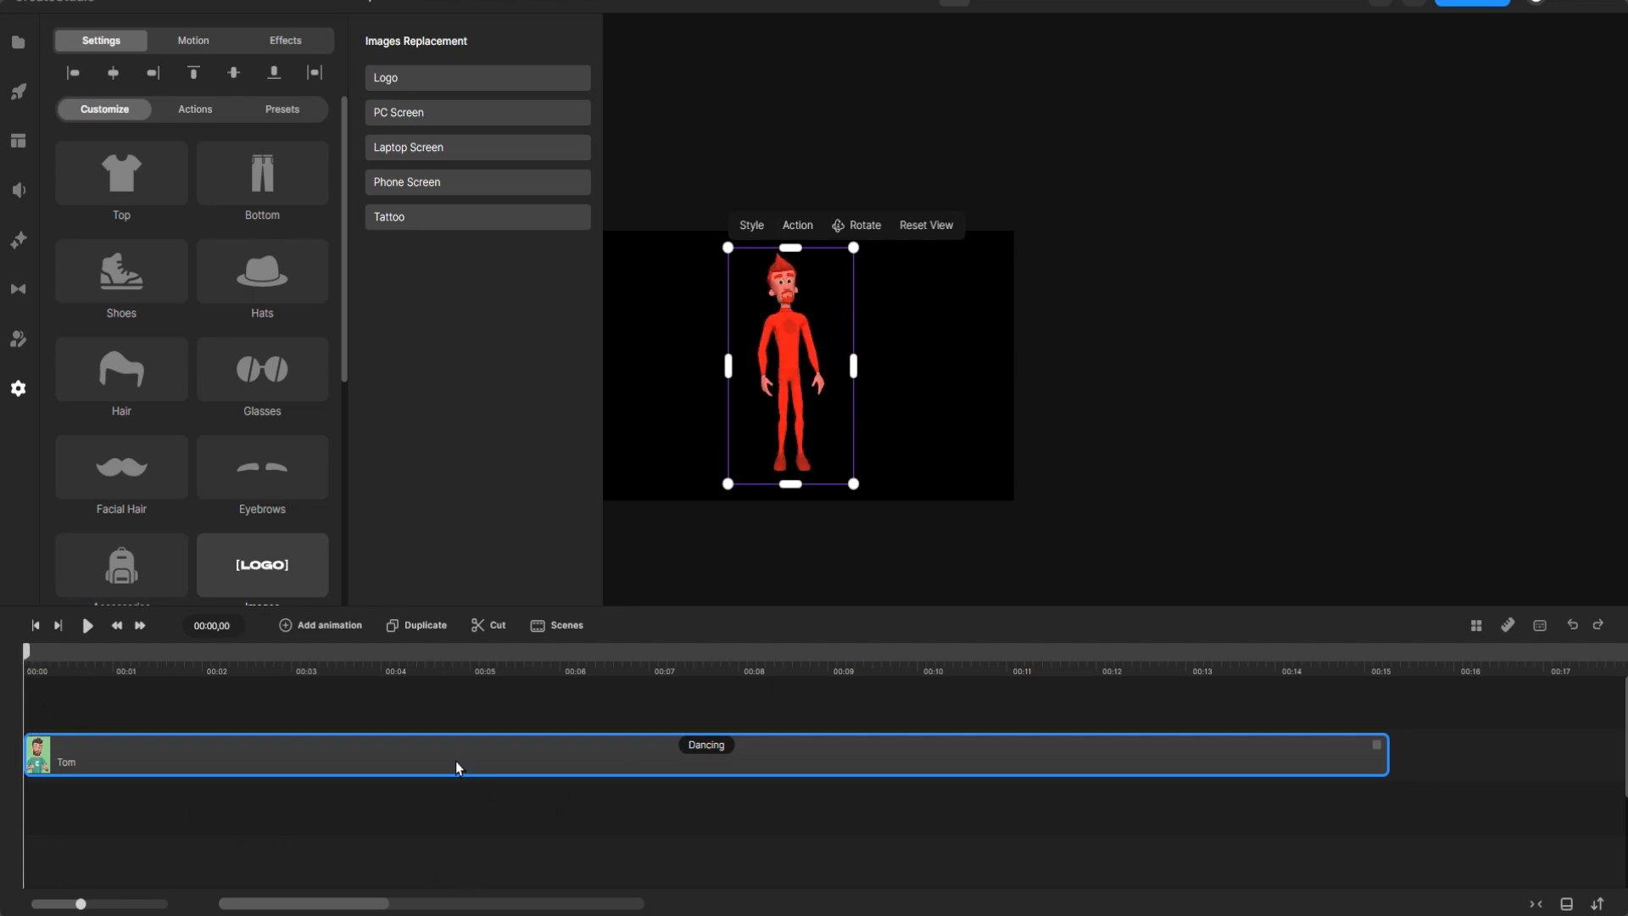
{"action": "left_click", "coordinate": [434, 627]}
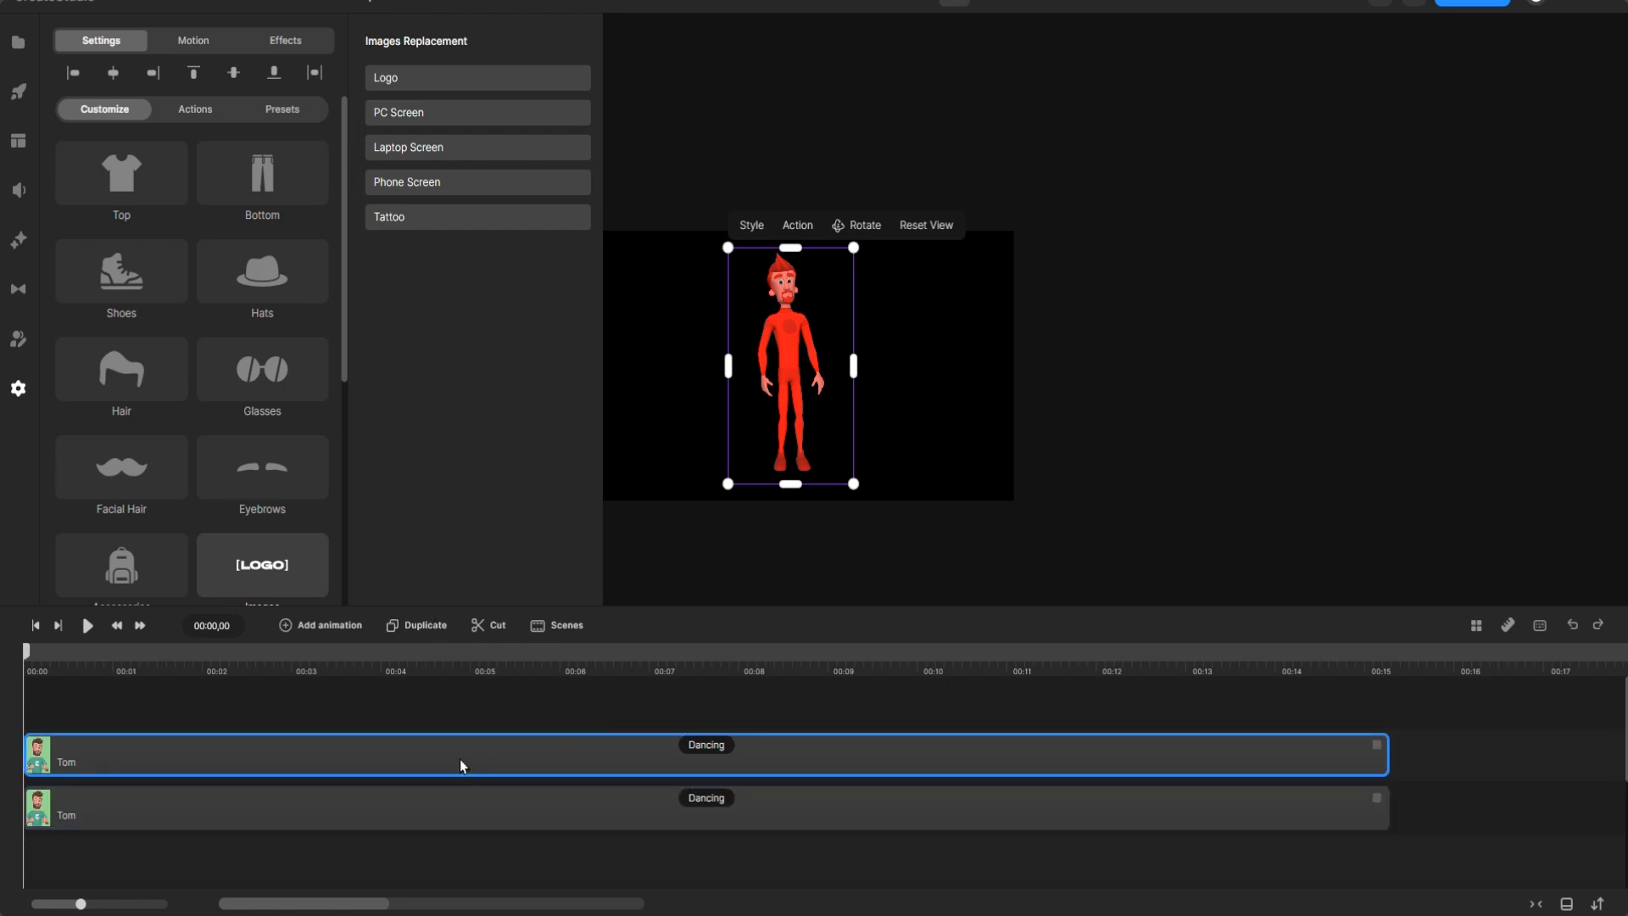
{"action": "key", "text": "ctrl+s"}
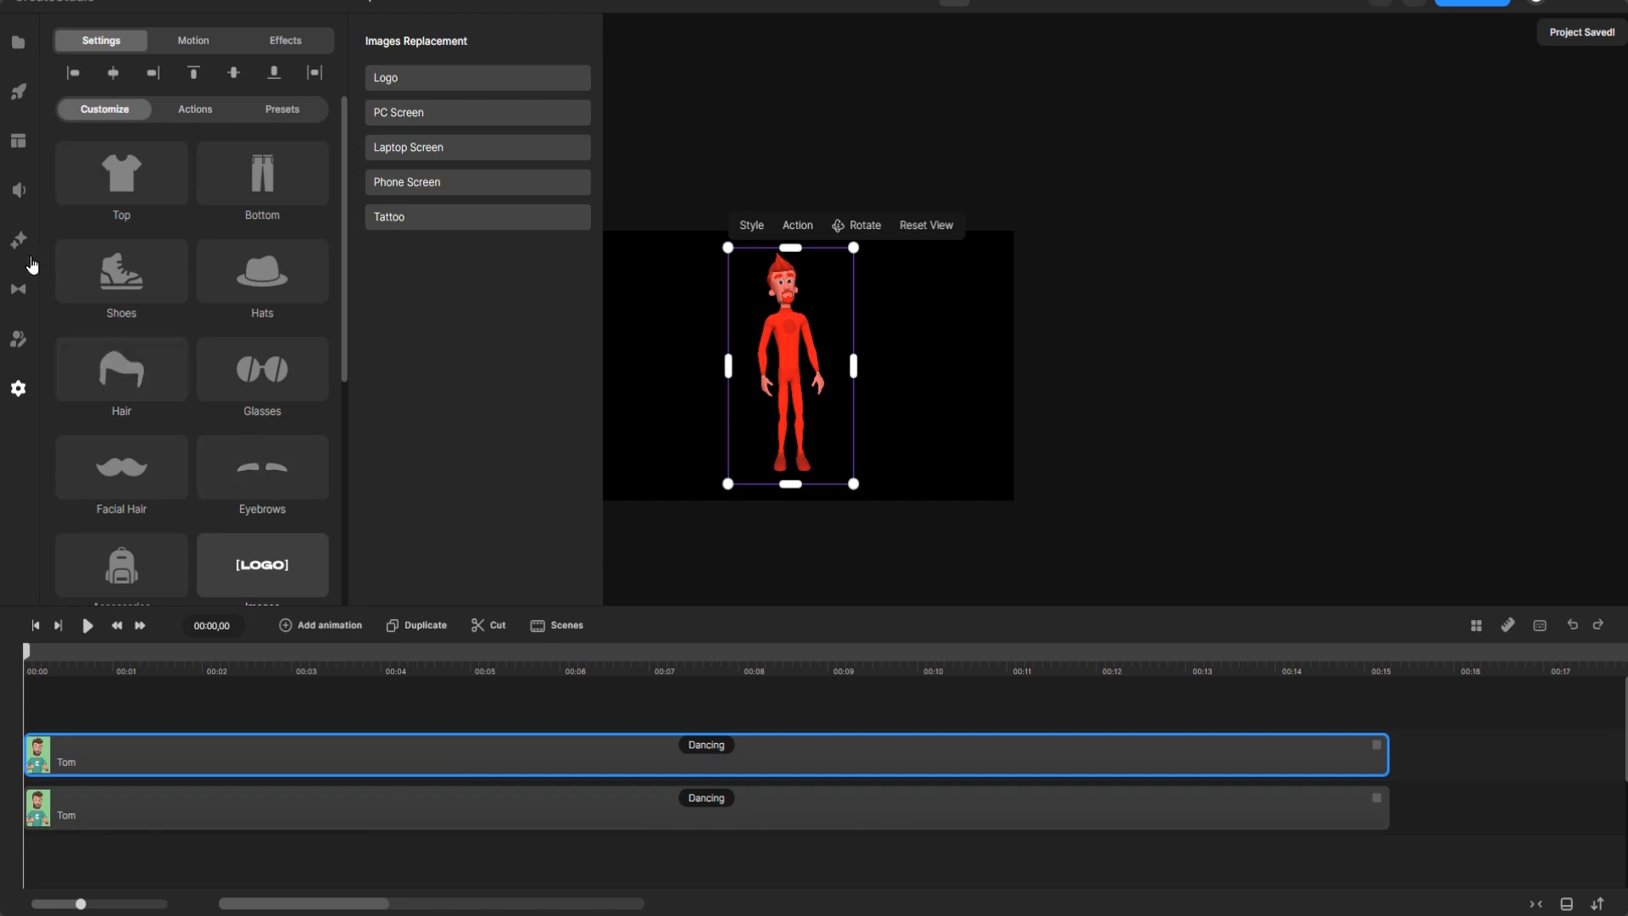
Step: Apply the Color Fill effect to the upper Tom clip and set its overlay color to the pale yellow f4f466
{"action": "left_click", "coordinate": [20, 242]}
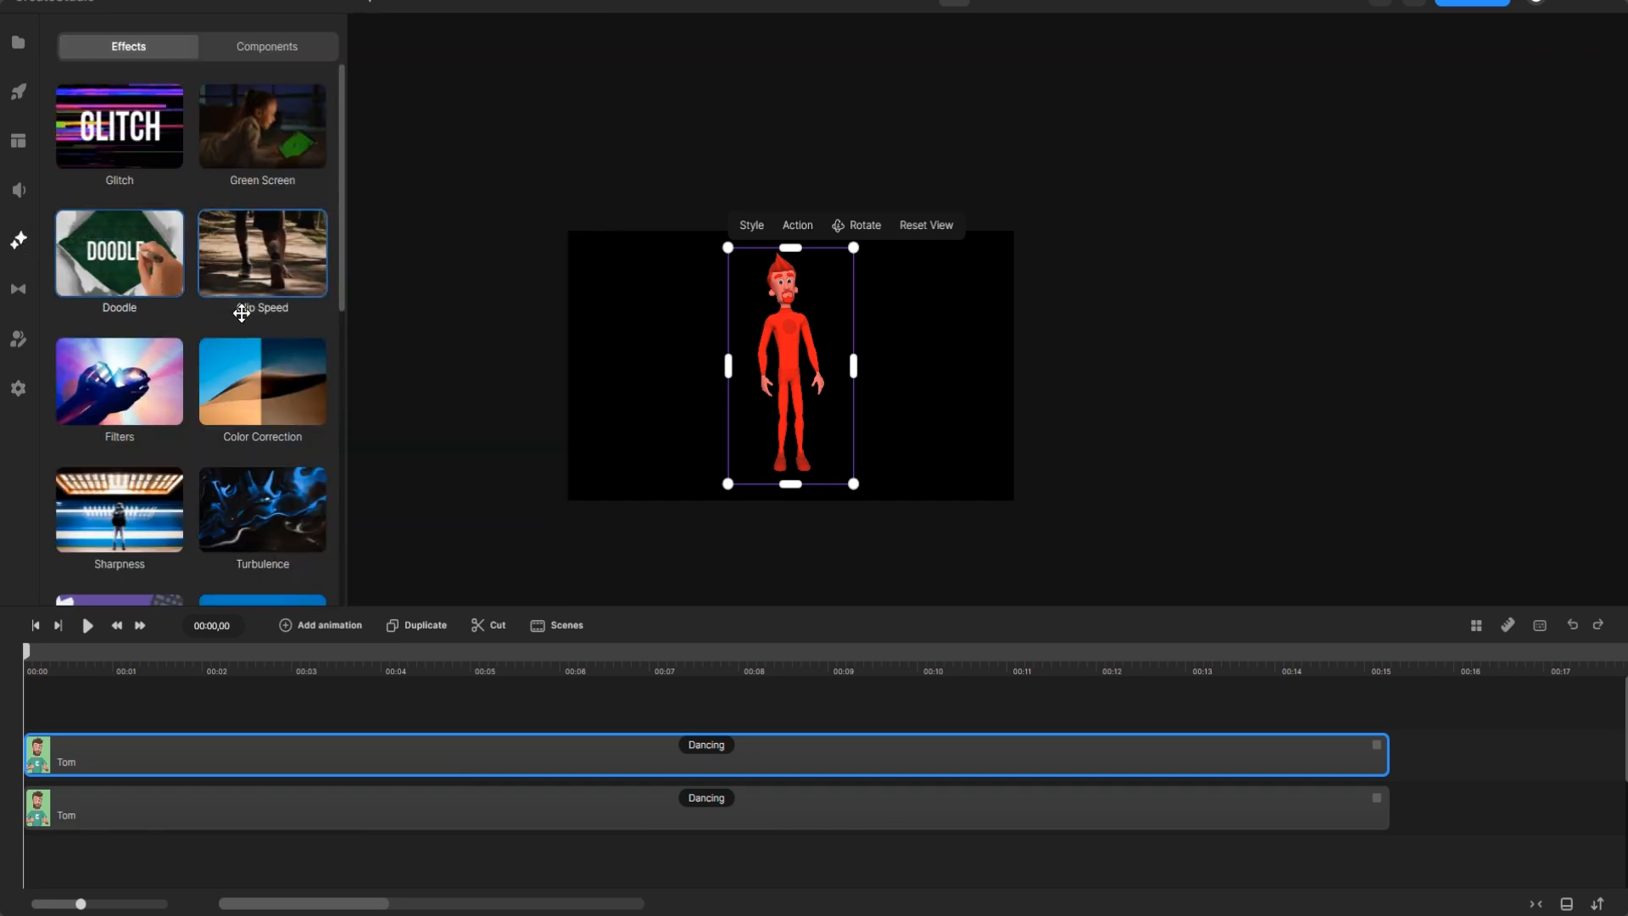
{"action": "scroll", "coordinate": [246, 305], "scroll_direction": "down", "scroll_amount": 5}
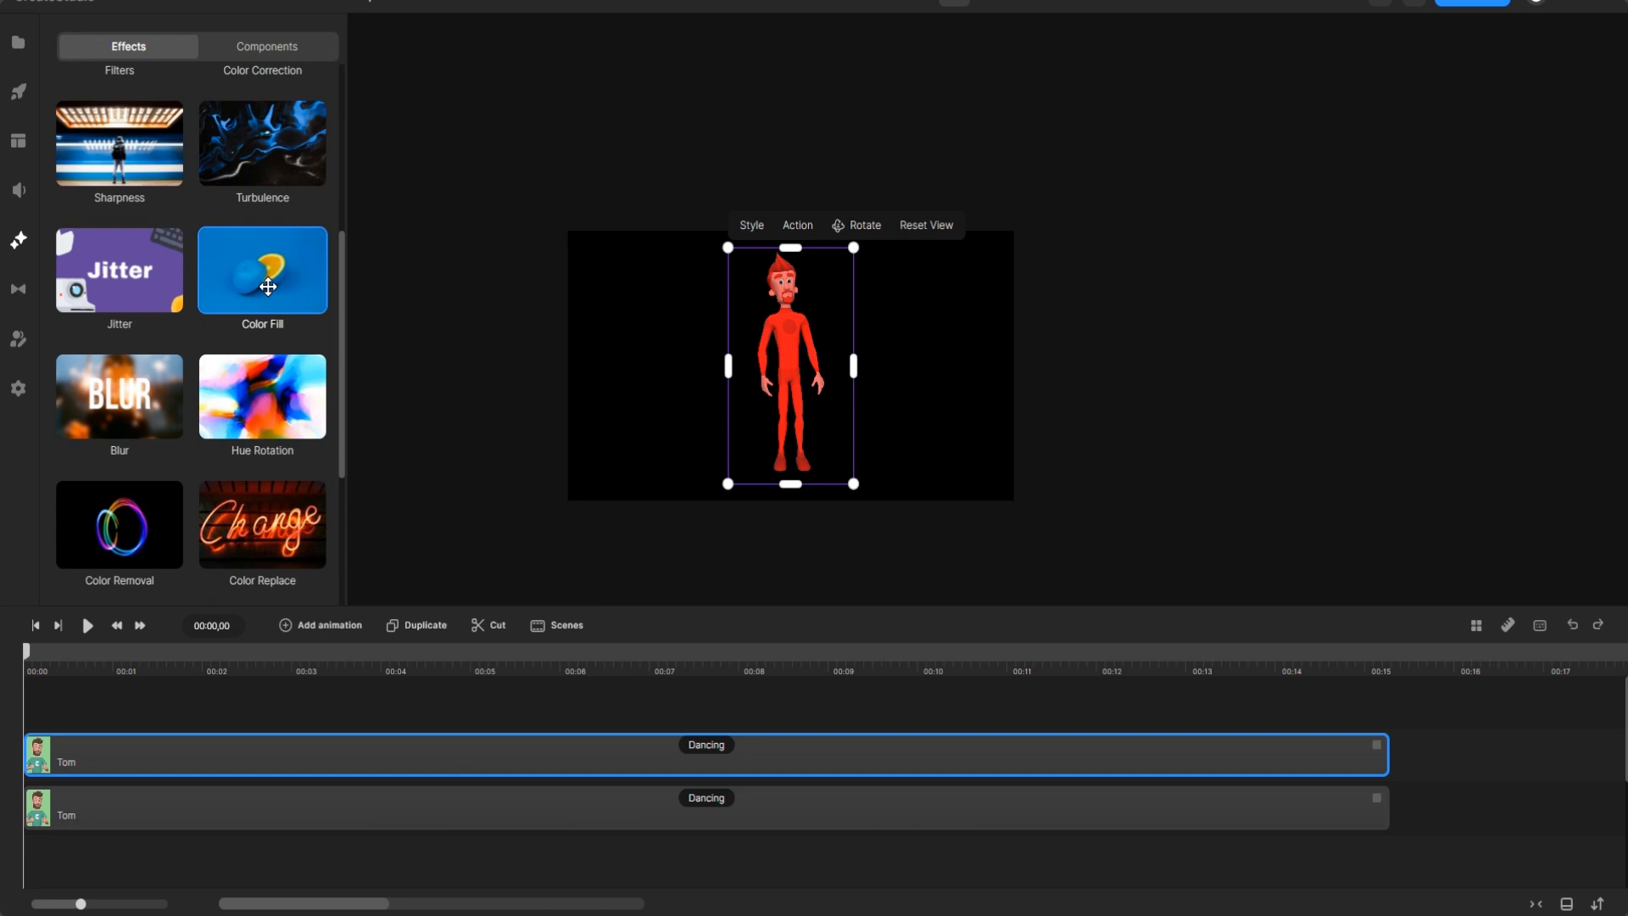
{"action": "left_click_drag", "start_coordinate": [268, 286], "coordinate": [335, 775]}
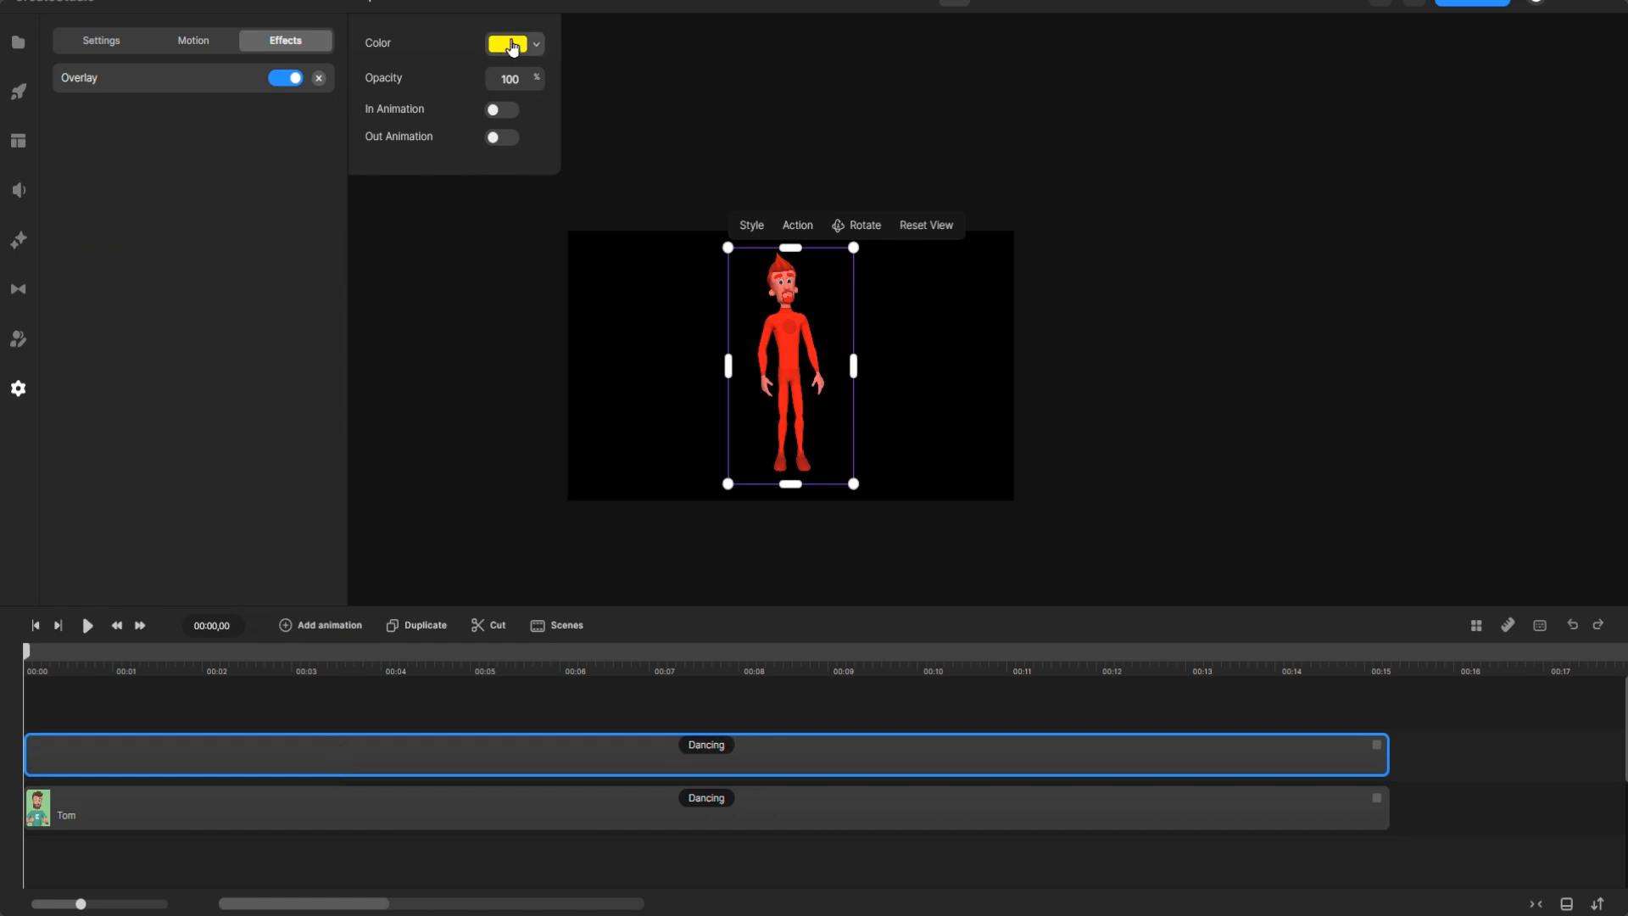
{"action": "left_click", "coordinate": [507, 43]}
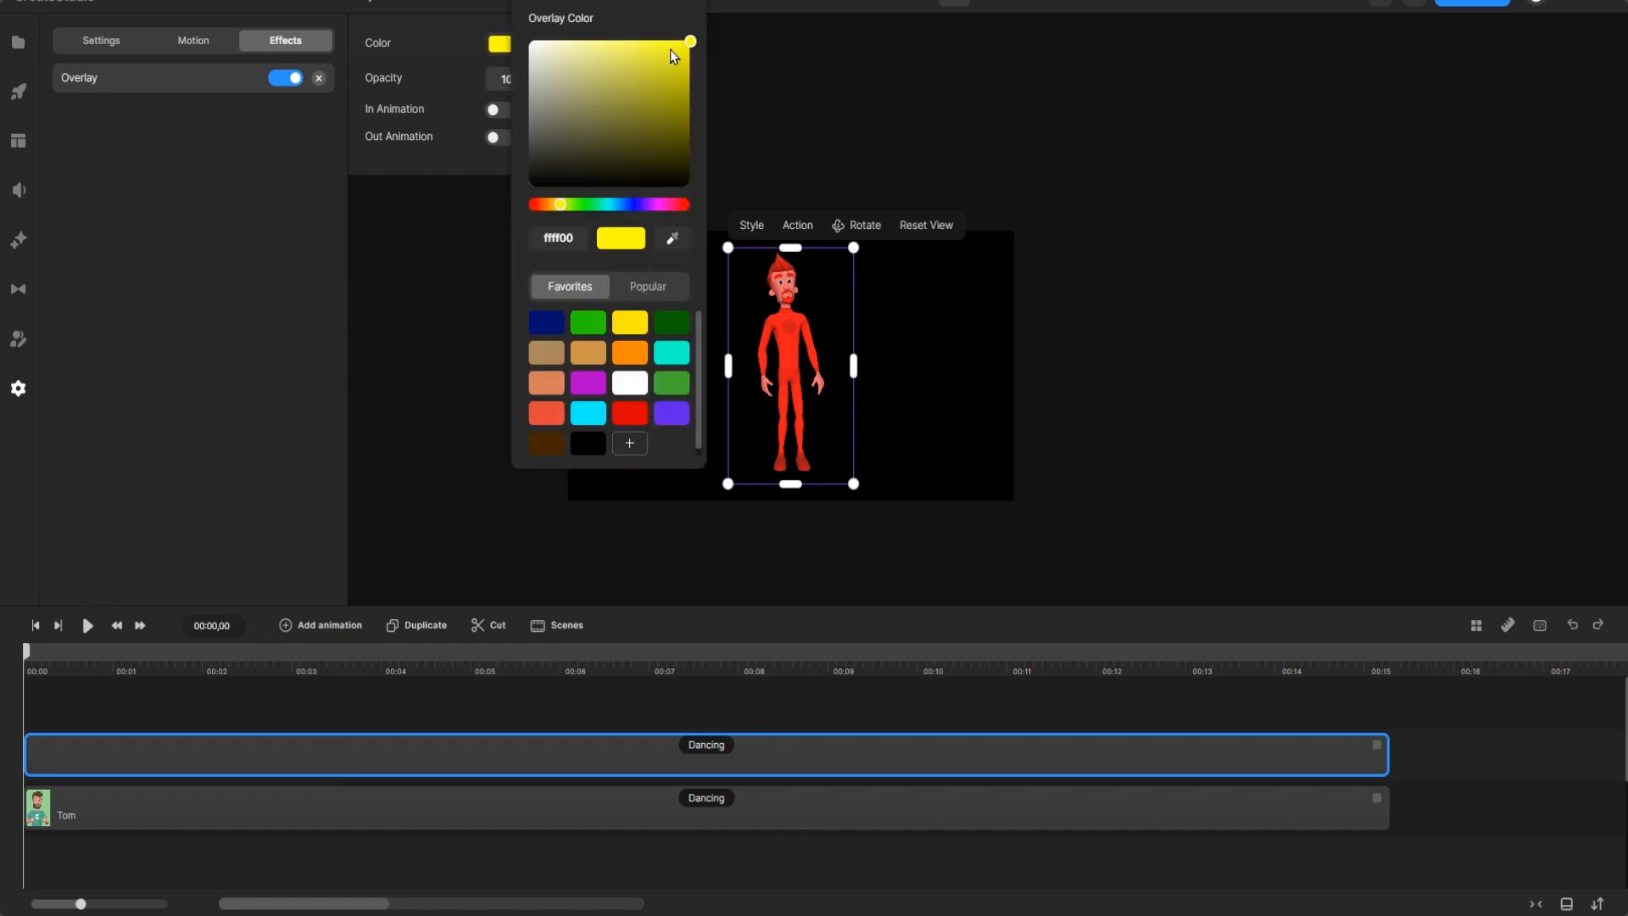
{"action": "left_click", "coordinate": [623, 48]}
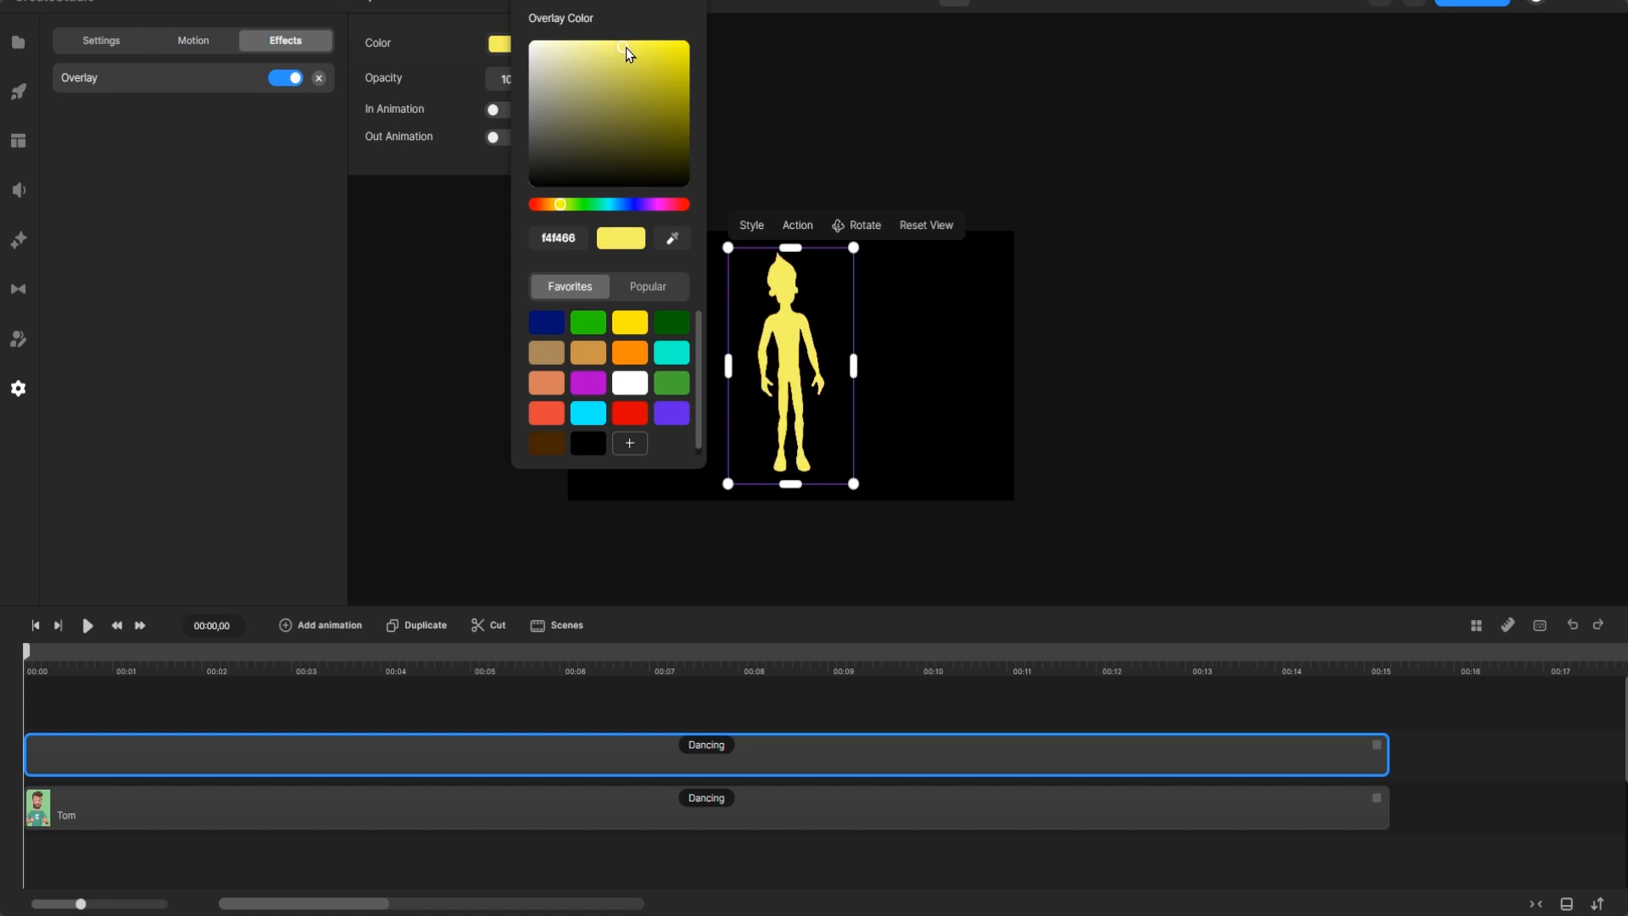
{"action": "left_click", "coordinate": [261, 292]}
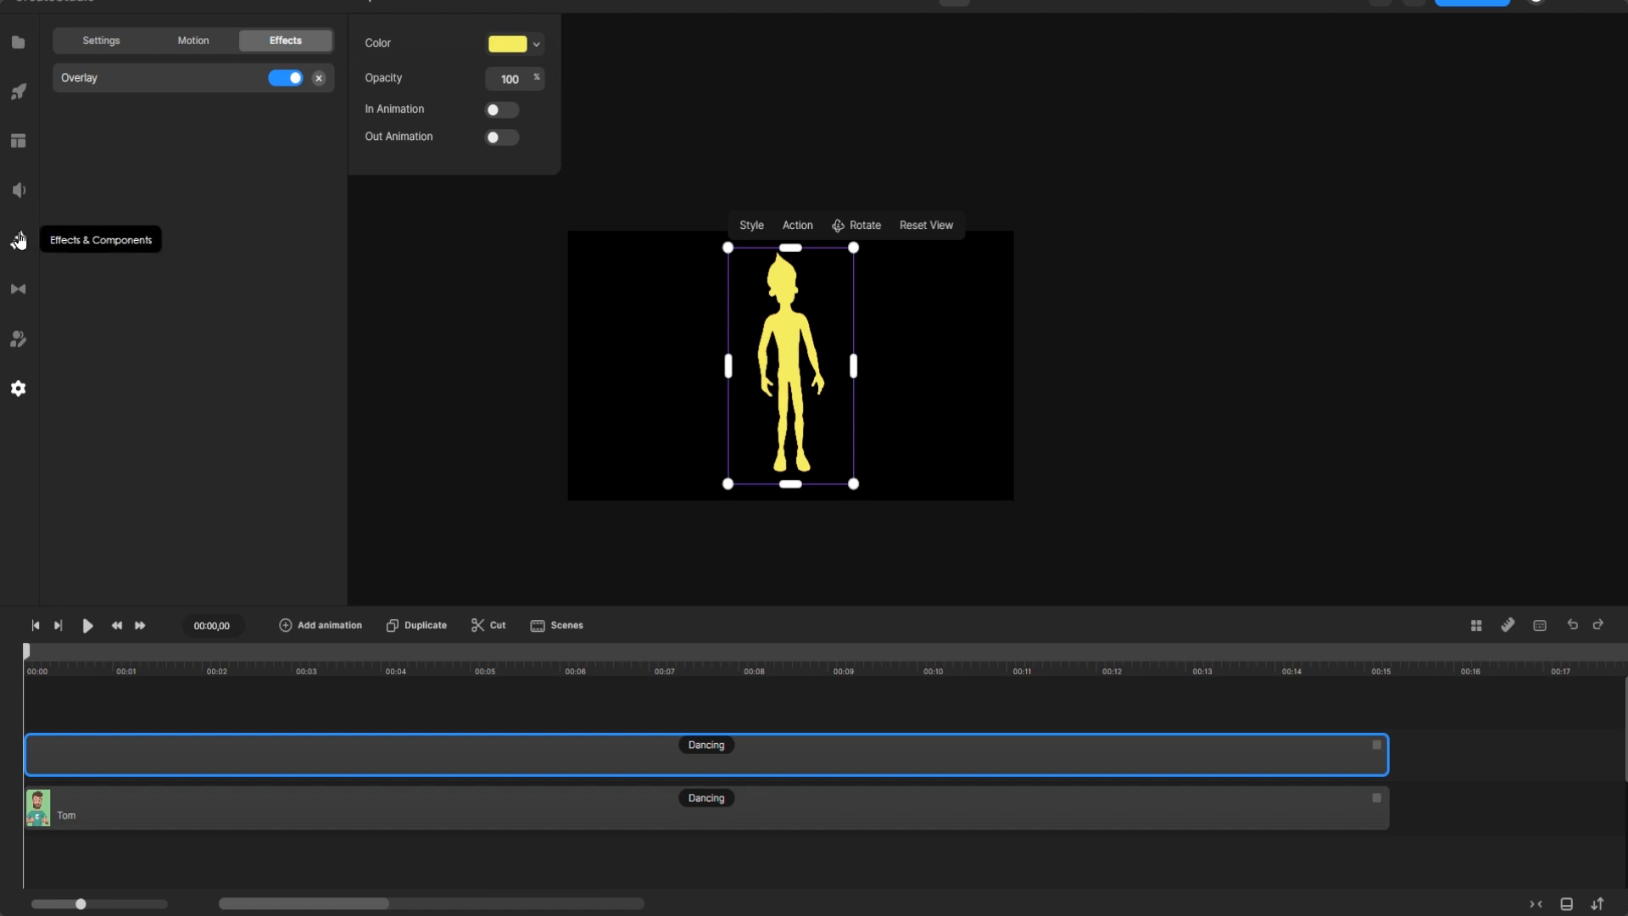
Step: Apply the Edge Feather effect to the yellow-filled upper Tom clip
{"action": "left_click", "coordinate": [18, 240]}
{"action": "scroll", "coordinate": [246, 322], "scroll_direction": "down", "scroll_amount": 5}
{"action": "scroll", "coordinate": [263, 346], "scroll_direction": "down", "scroll_amount": 3}
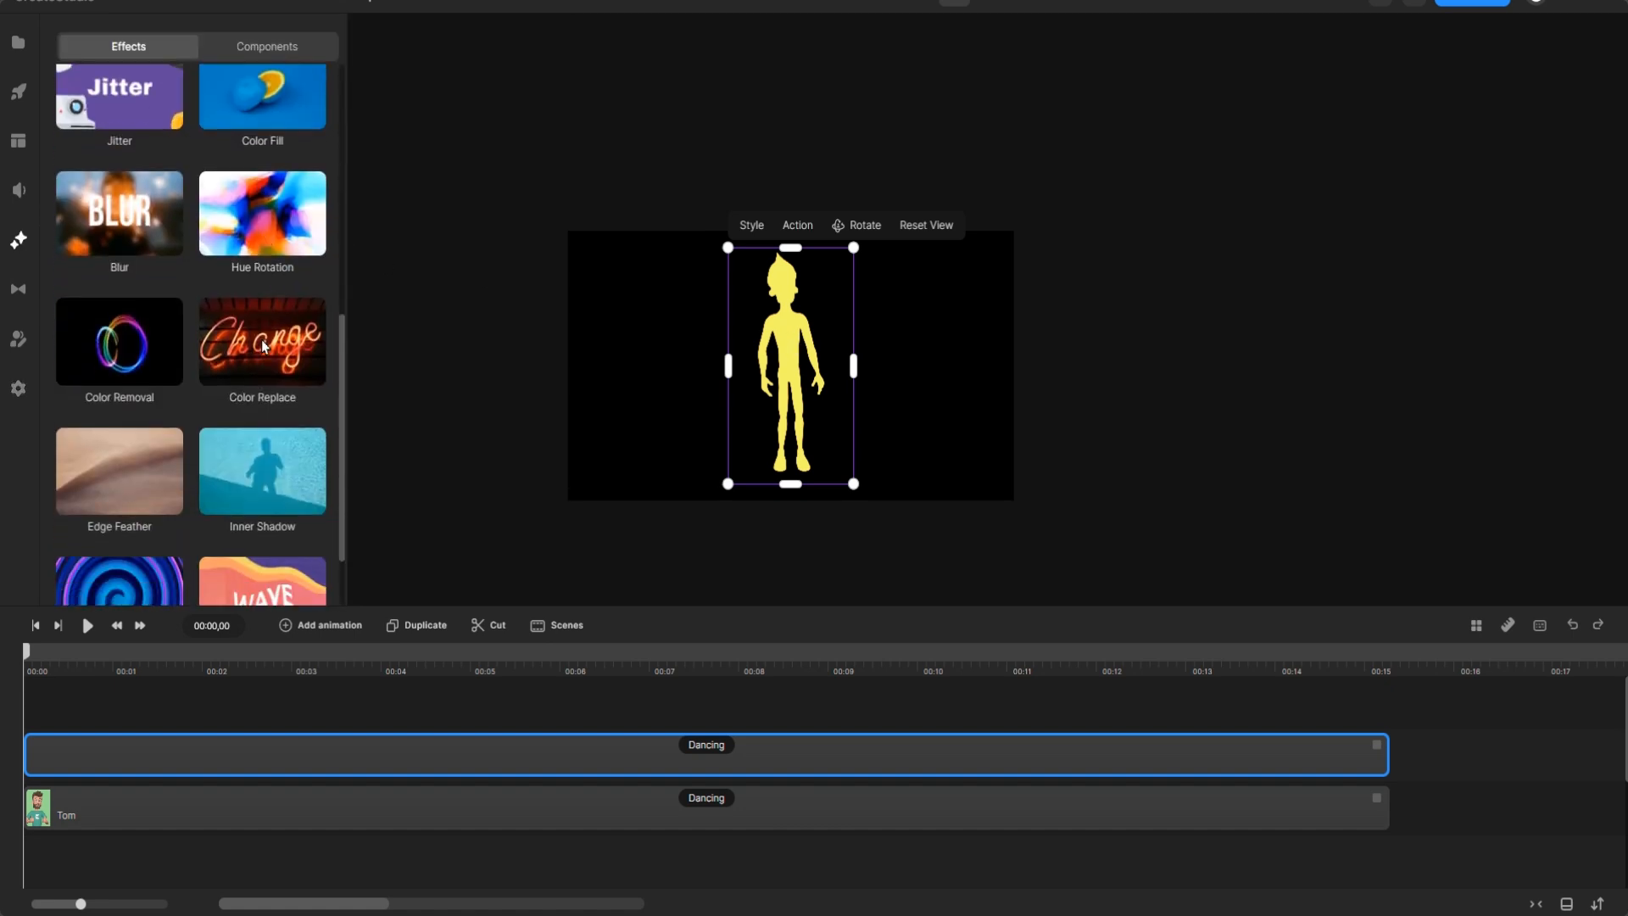
{"action": "left_click_drag", "start_coordinate": [102, 392], "coordinate": [363, 754]}
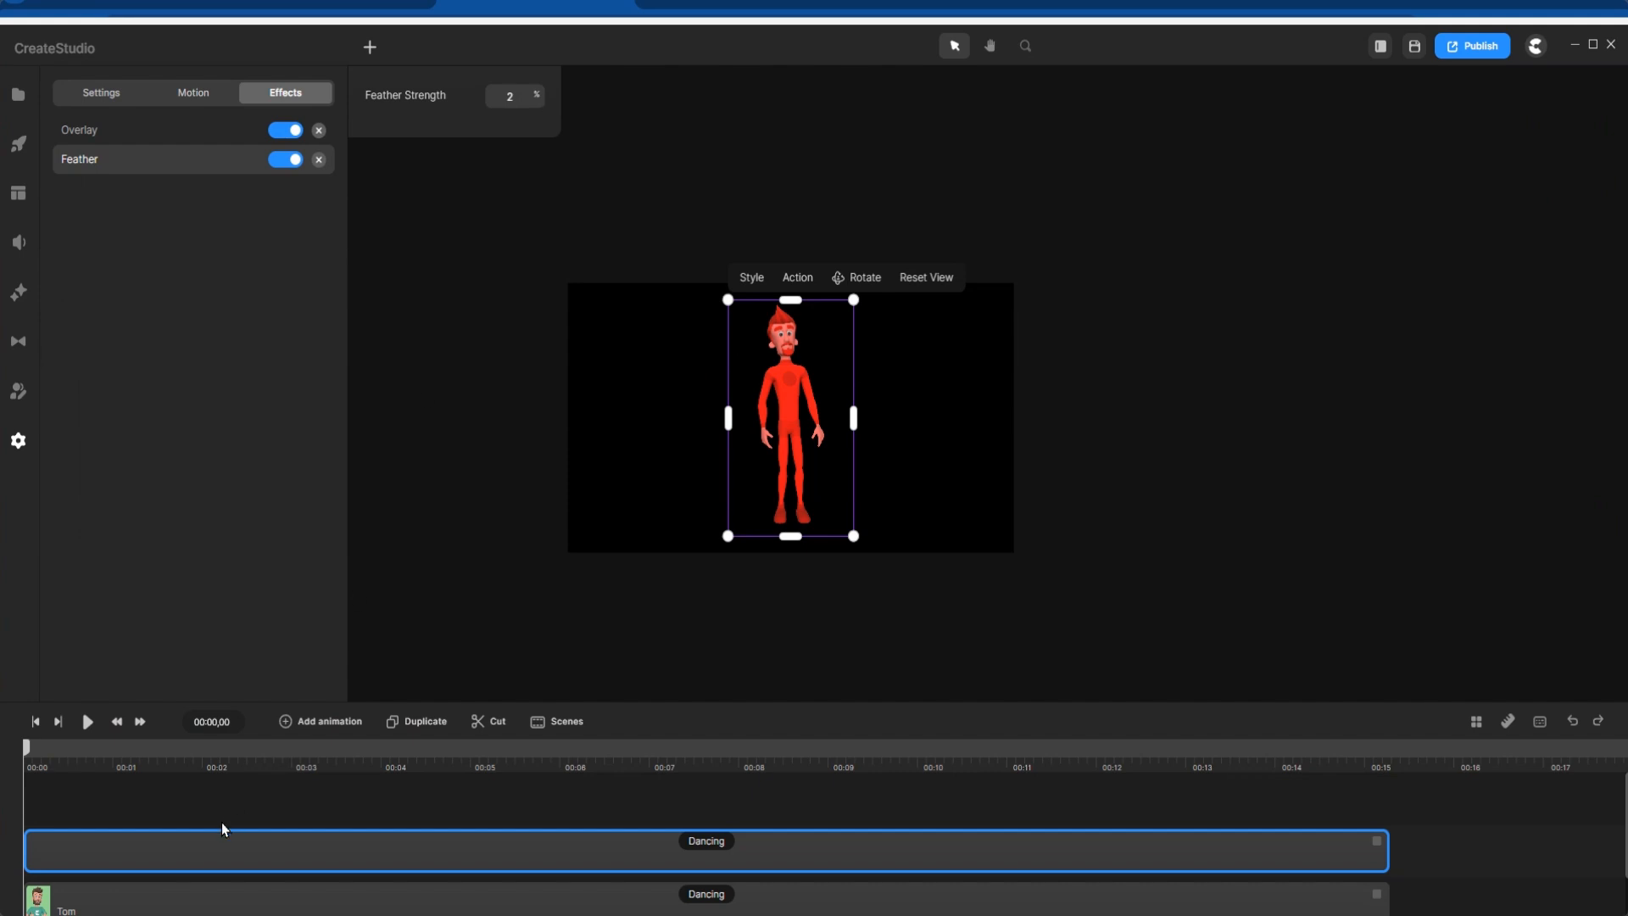
Step: Set the upper clip's feather strength to 4, checking it on the dancing pose around 00:00,17
{"action": "left_click_drag", "start_coordinate": [30, 753], "coordinate": [81, 753]}
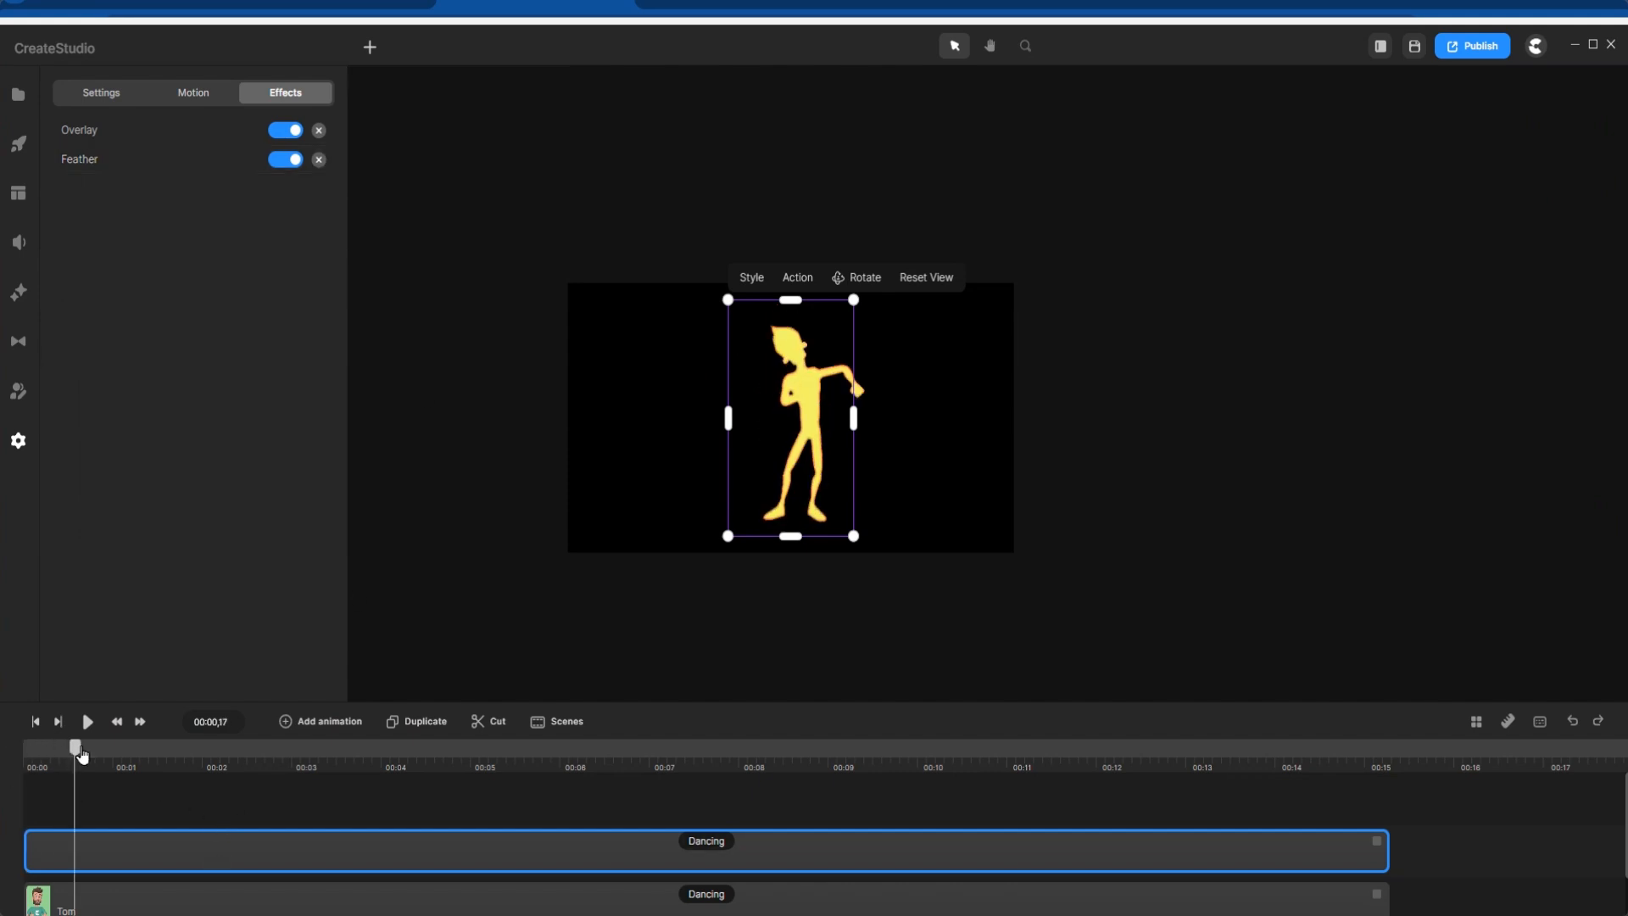
{"action": "scroll", "coordinate": [844, 424], "scroll_direction": "up", "scroll_amount": 5}
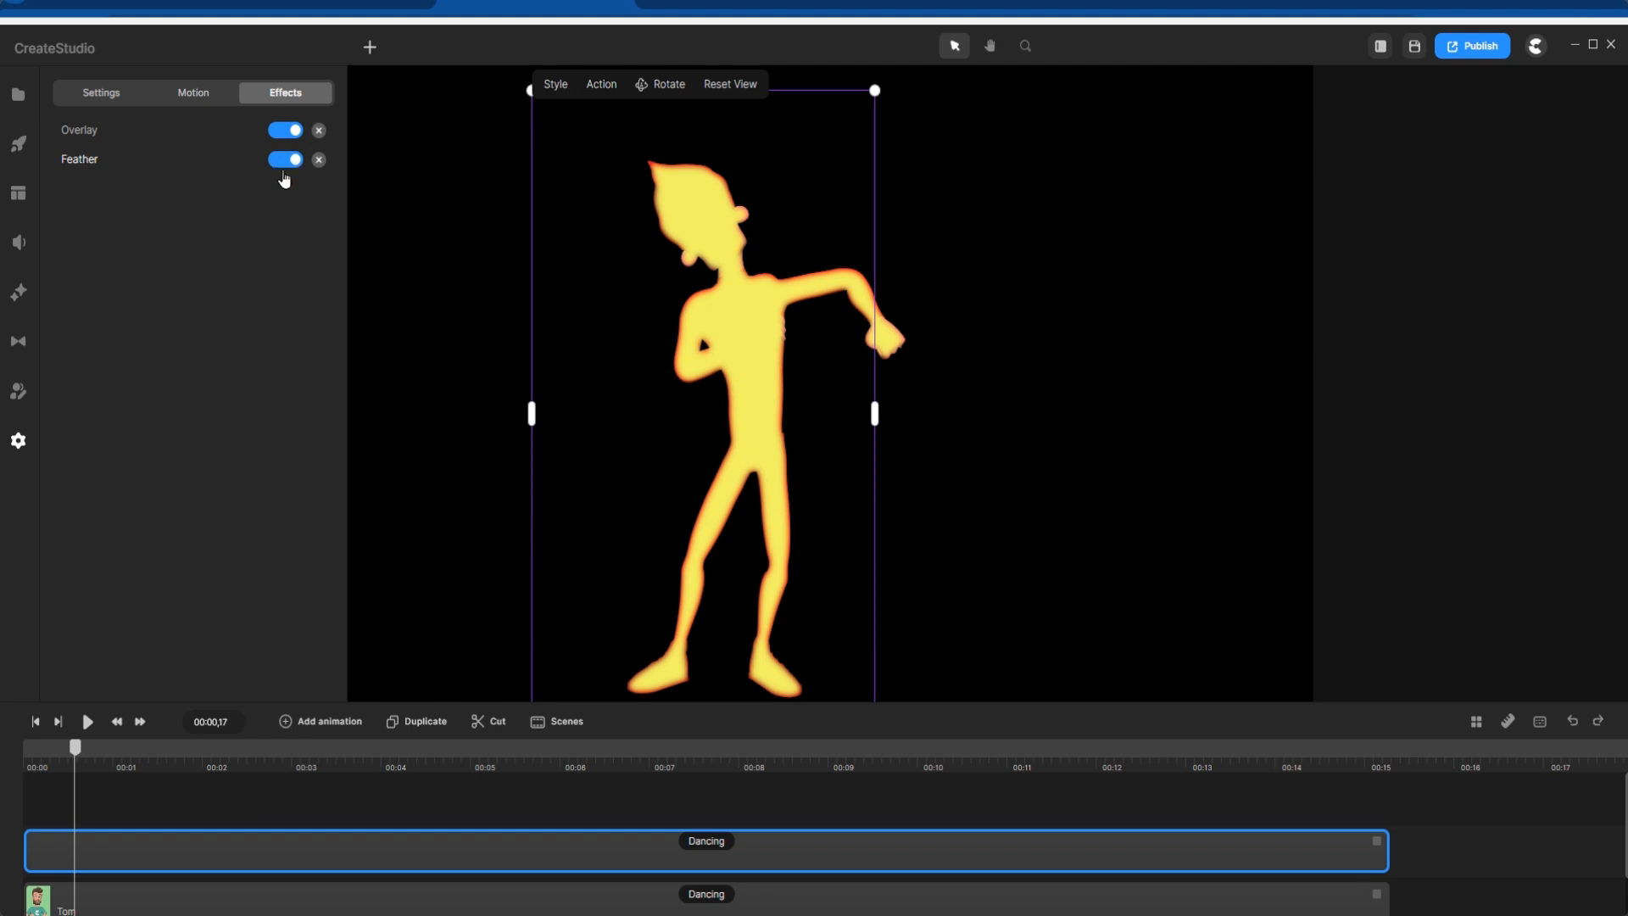
{"action": "left_click", "coordinate": [108, 159]}
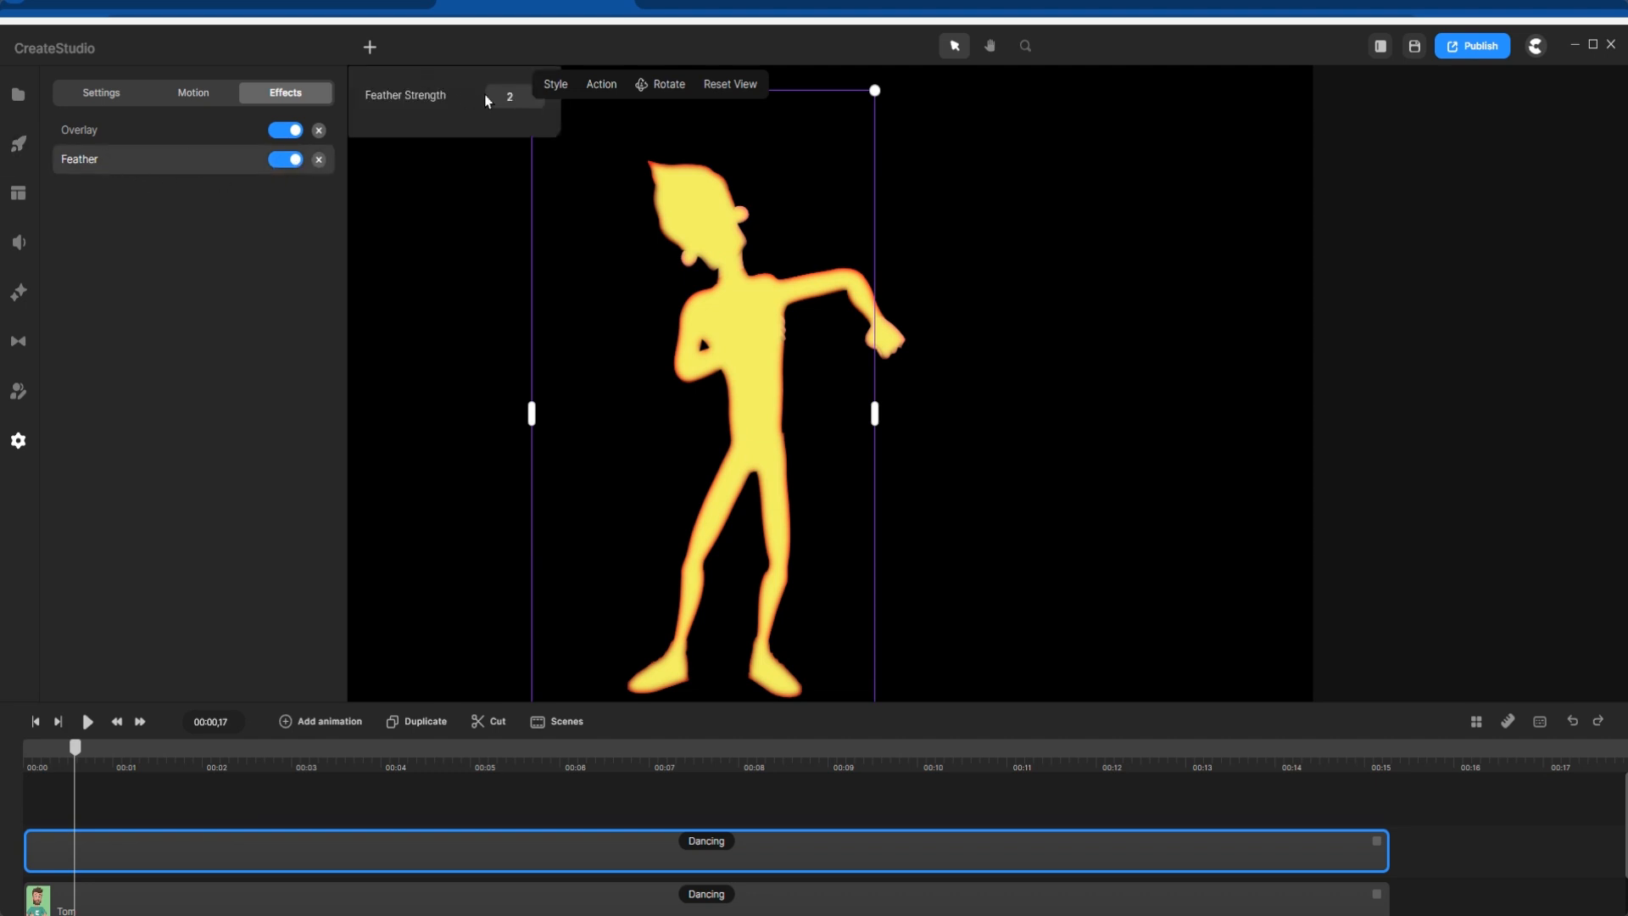
{"action": "mouse_move", "coordinate": [534, 100]}
{"action": "left_mouse_down"}
{"action": "mouse_move", "coordinate": [555, 102]}
{"action": "mouse_move", "coordinate": [528, 99]}
{"action": "left_mouse_up"}
{"action": "key", "text": "Return"}
{"action": "key", "text": "Up"}
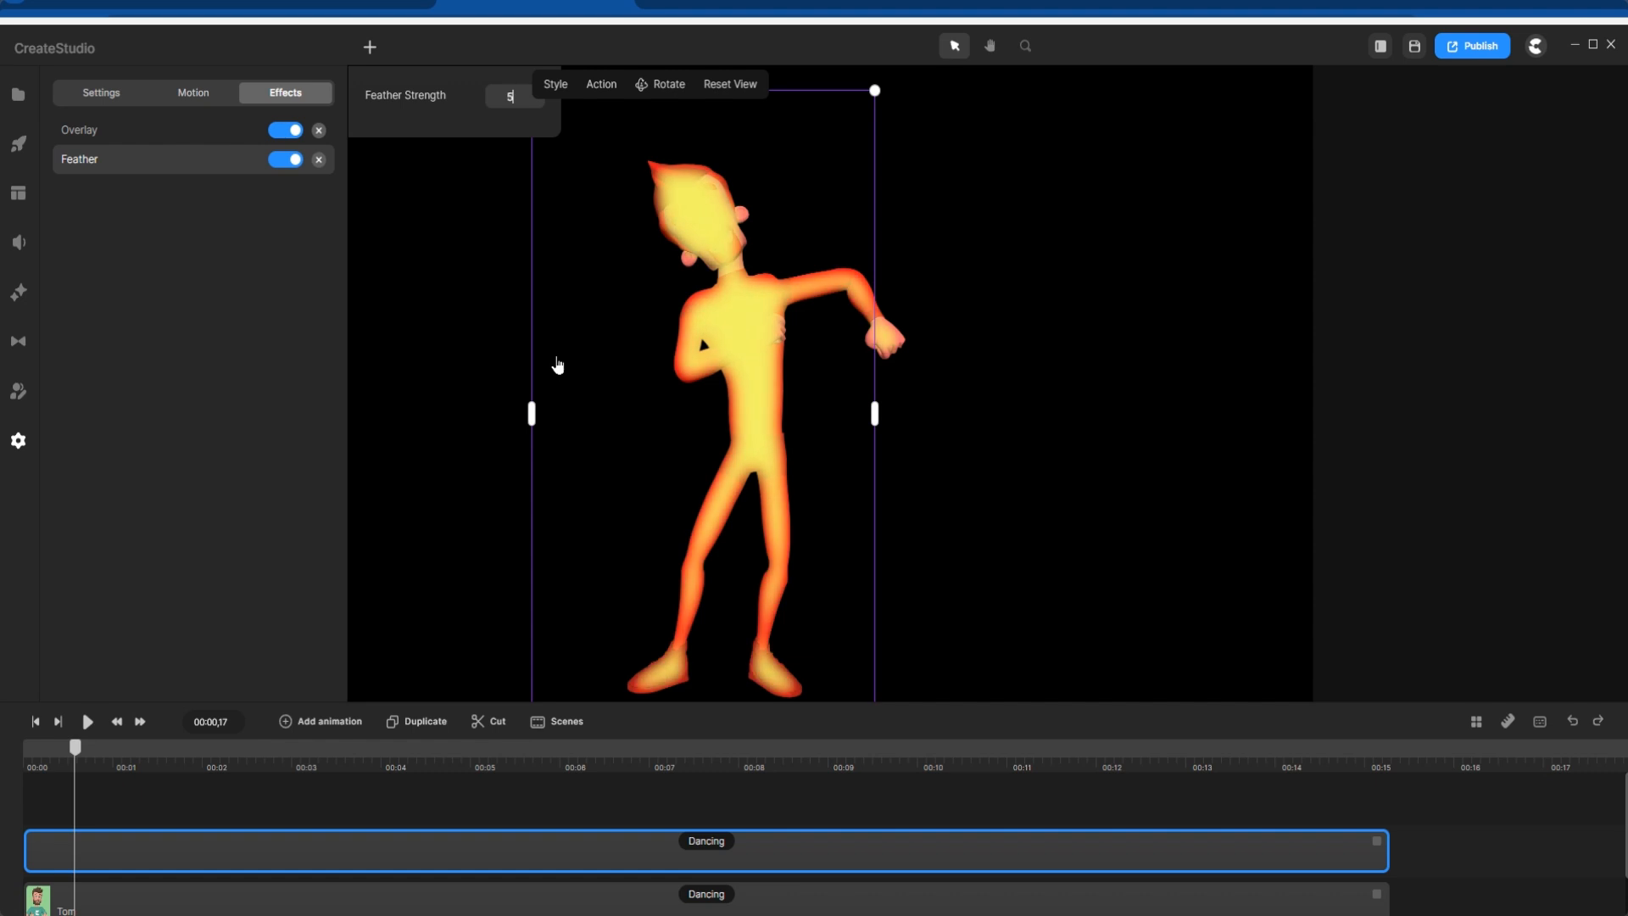
{"action": "key", "text": "BackSpace"}
{"action": "type", "text": "4"}
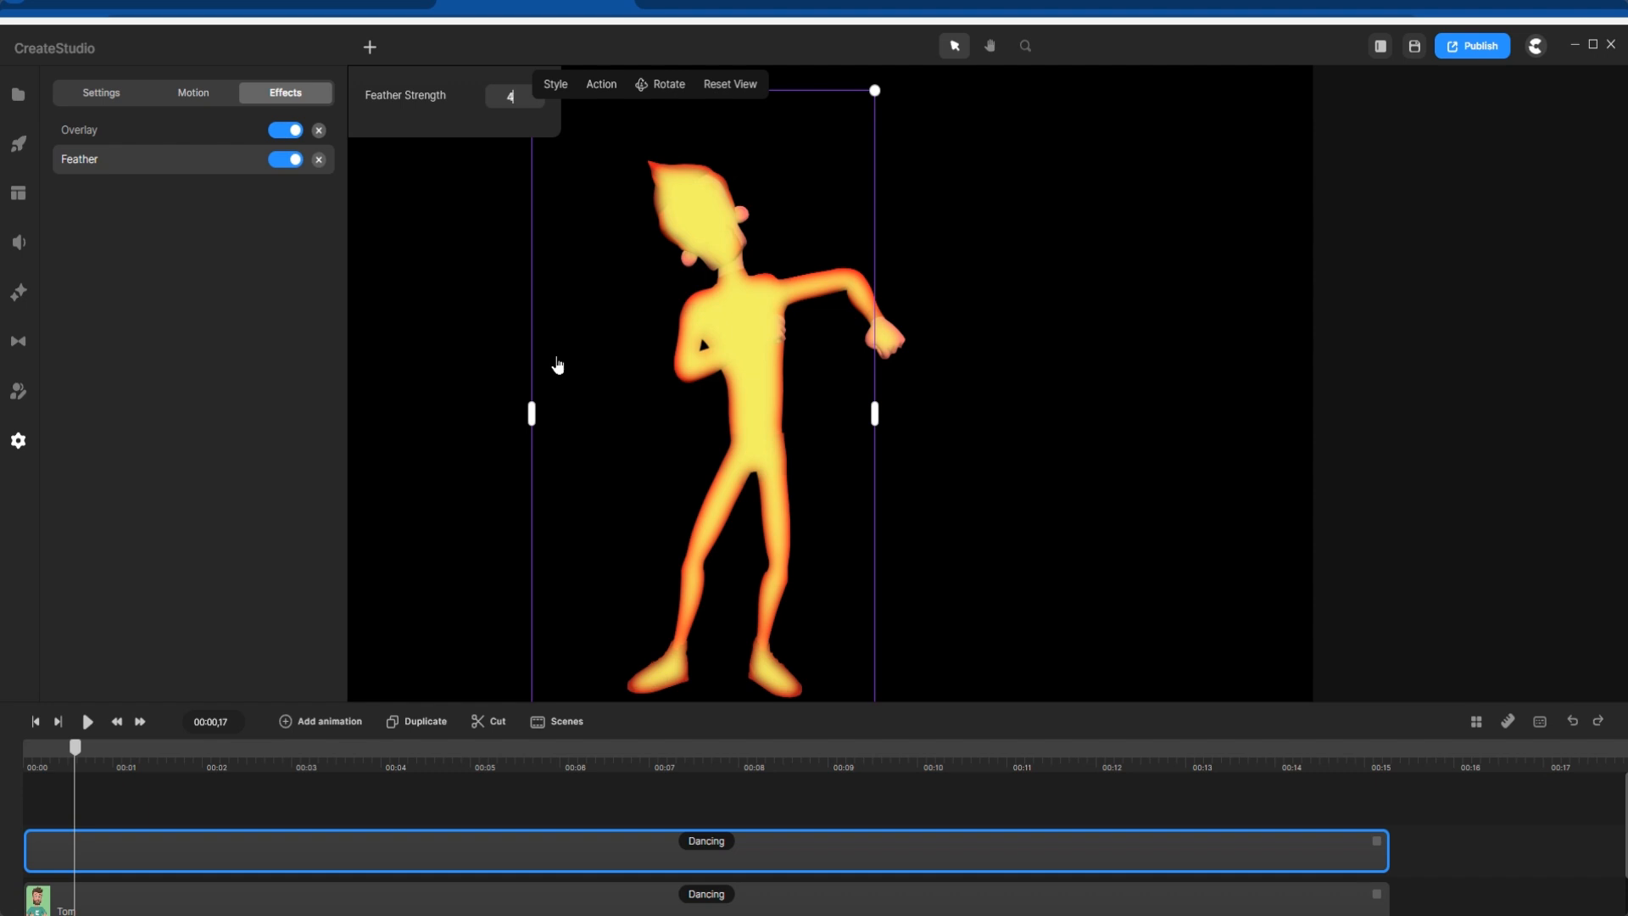
{"action": "left_click", "coordinate": [217, 216]}
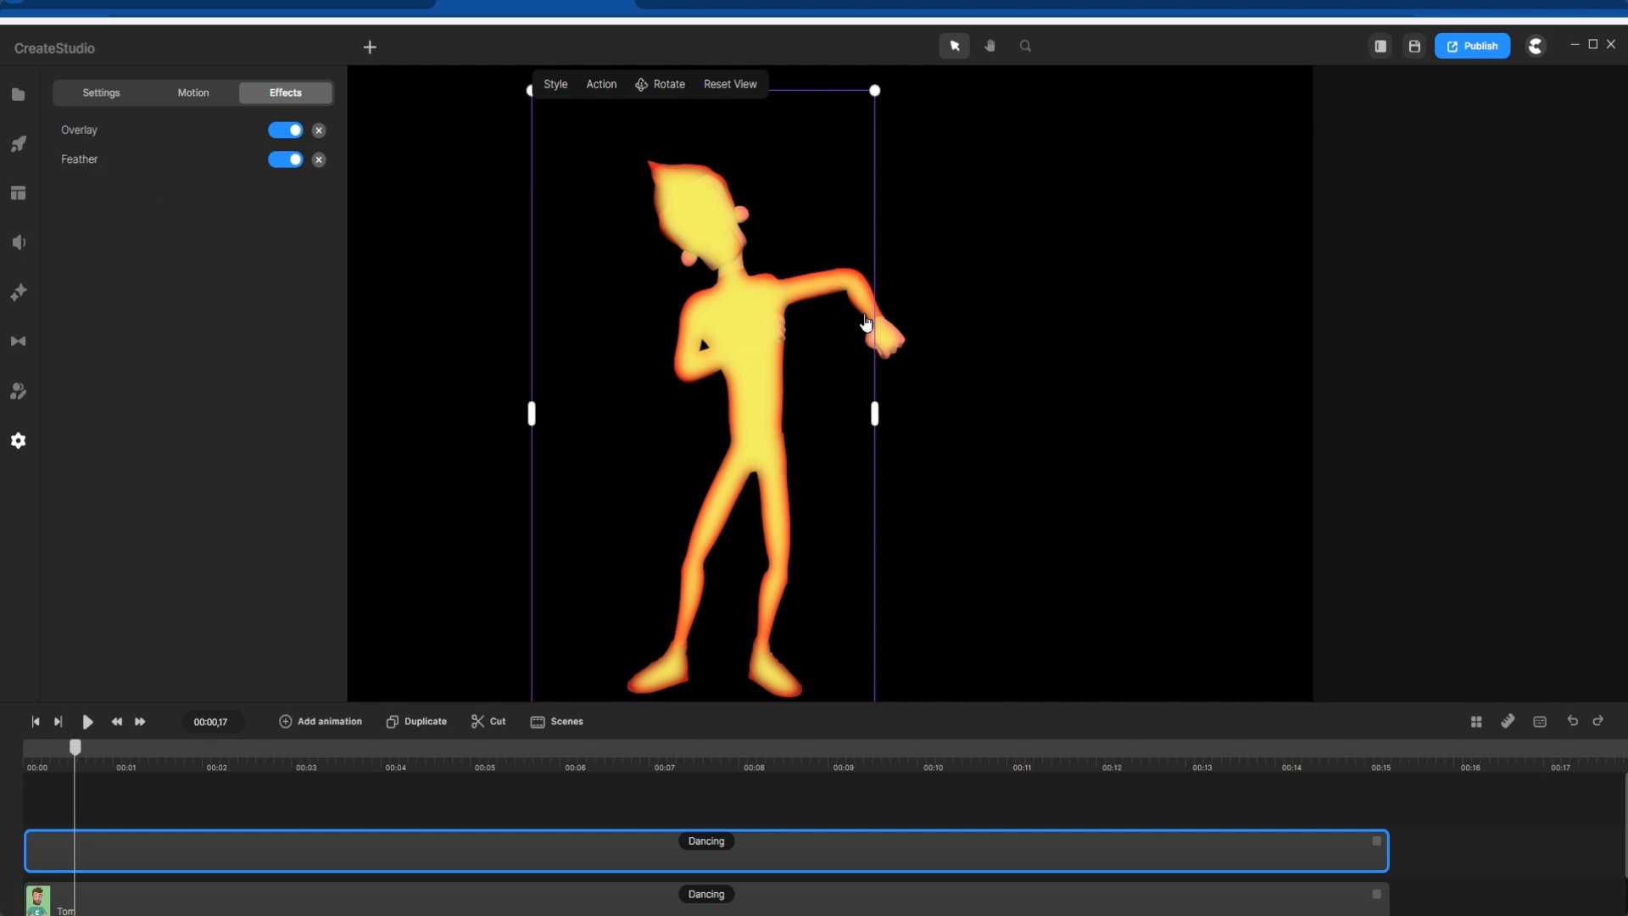
Step: Apply the Turbulence effect to the upper yellow Tom clip
{"action": "left_click", "coordinate": [20, 292]}
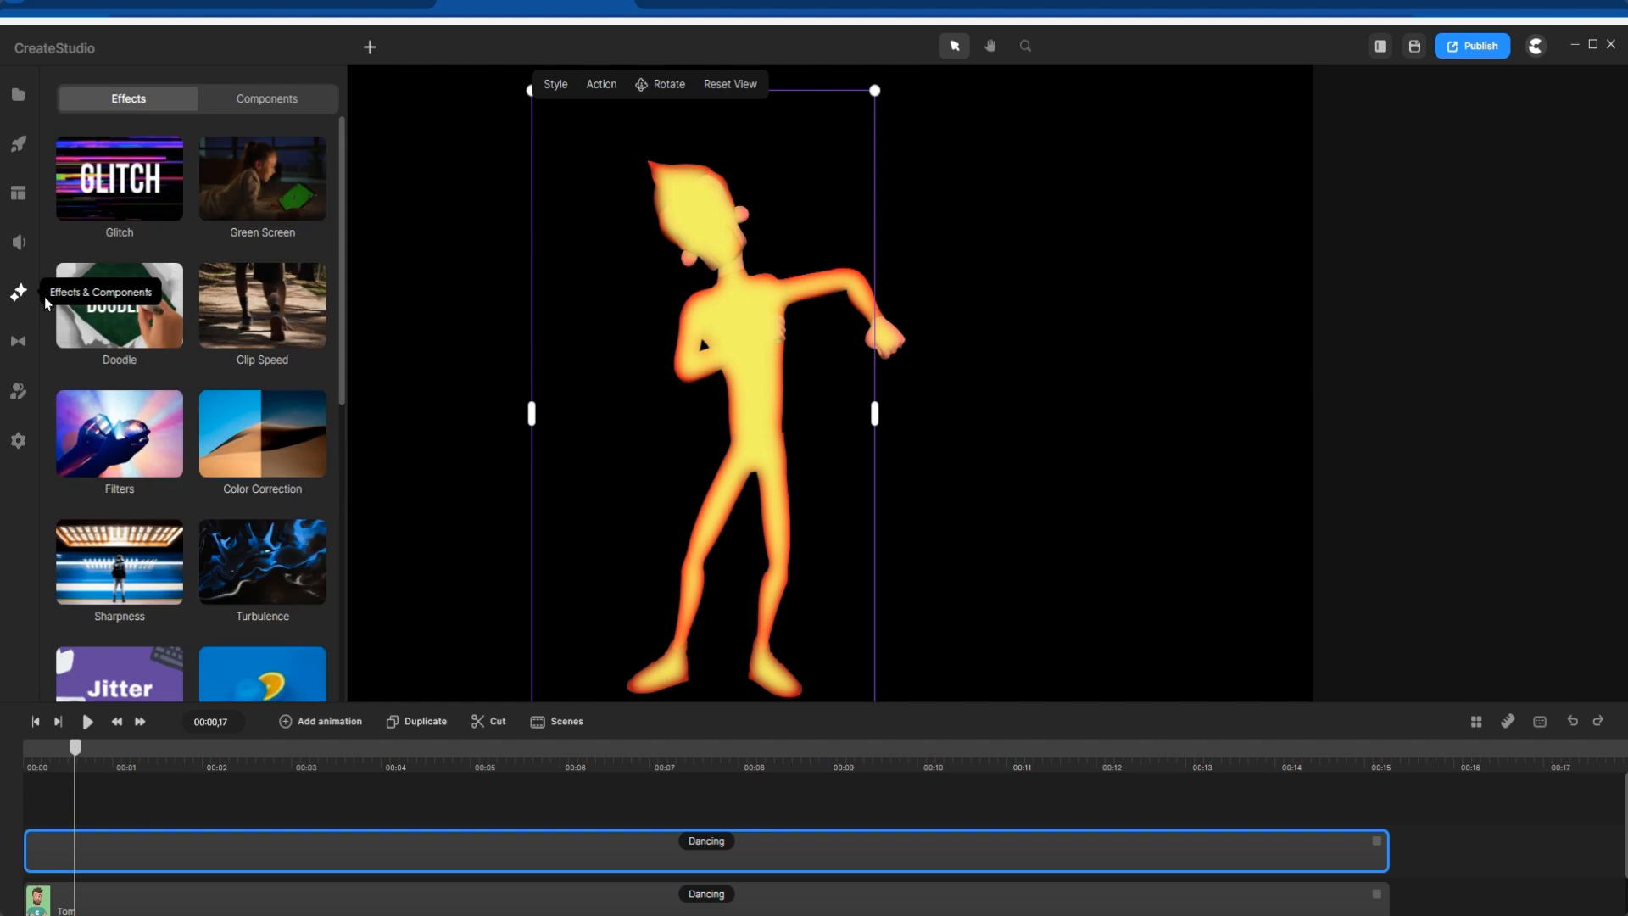
{"action": "scroll", "coordinate": [300, 381], "scroll_direction": "down", "scroll_amount": 2}
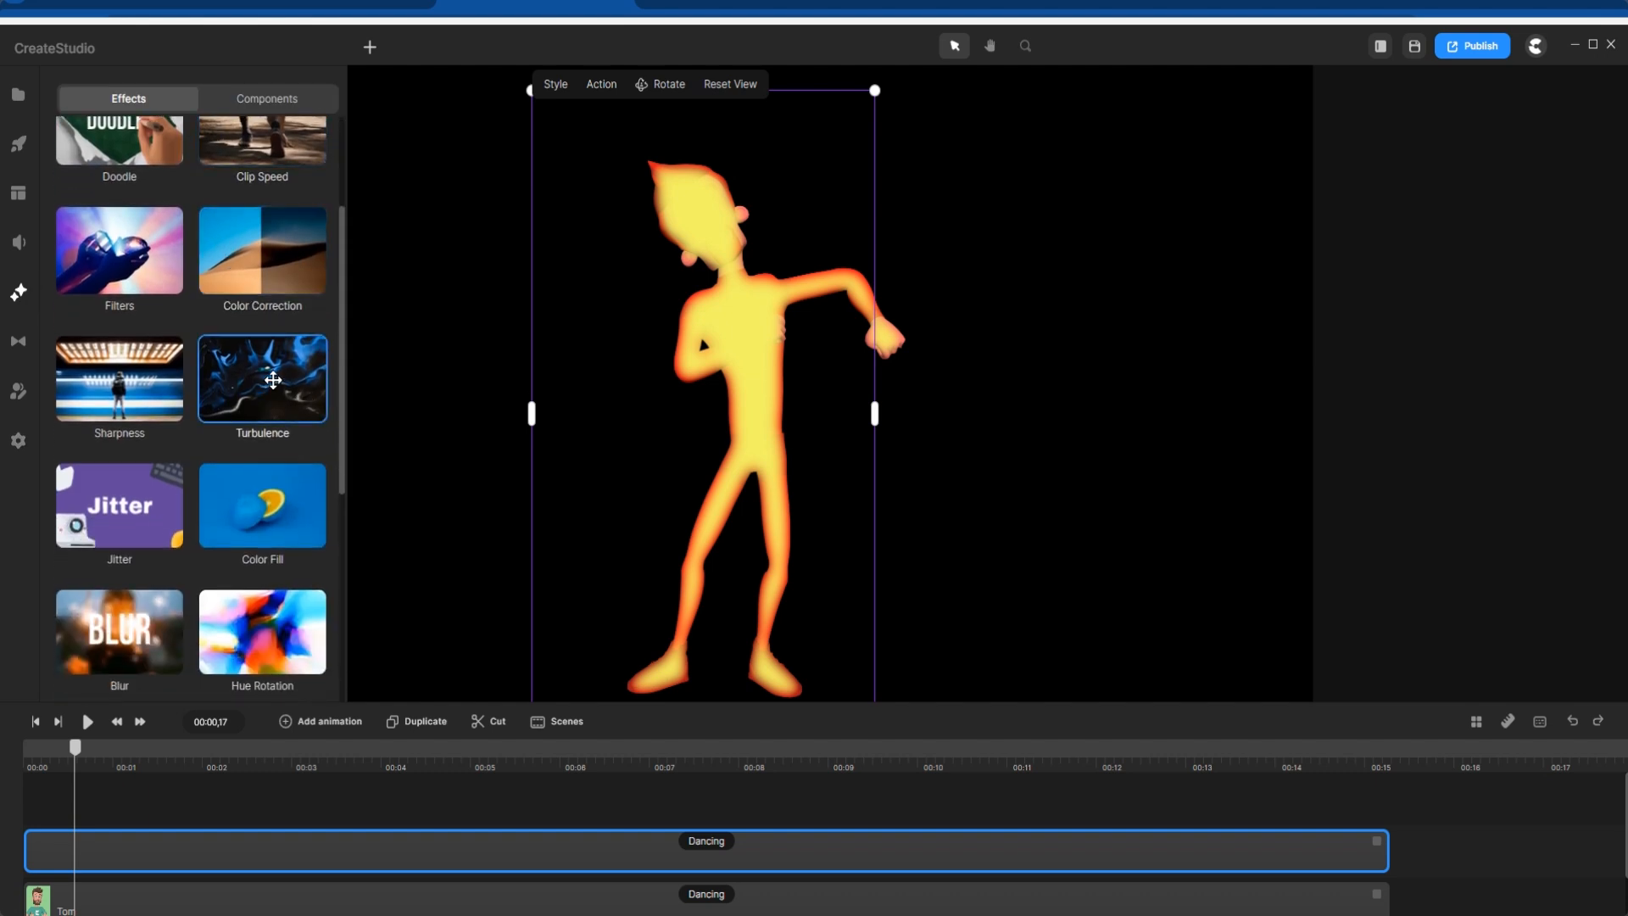
{"action": "left_click_drag", "start_coordinate": [273, 380], "coordinate": [371, 857]}
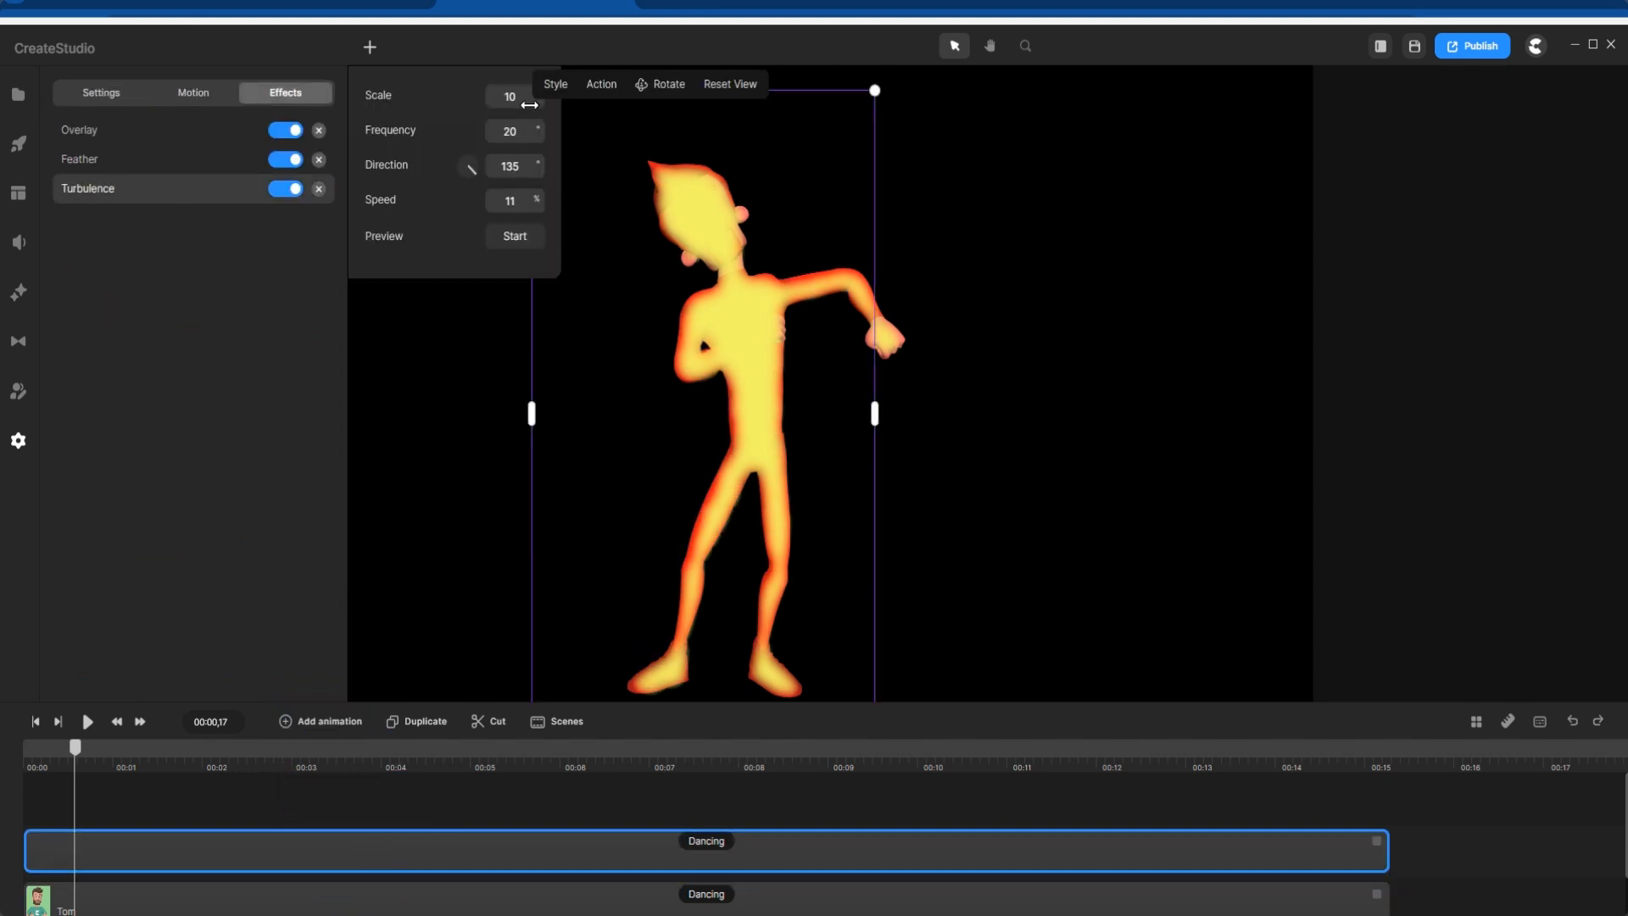
Step: Start the turbulence preview on the yellow clip and set scale 66, frequency 20, direction 360 and speed 5
{"action": "mouse_move", "coordinate": [529, 104]}
{"action": "left_mouse_down"}
{"action": "mouse_move", "coordinate": [566, 117]}
{"action": "mouse_move", "coordinate": [560, 139]}
{"action": "mouse_move", "coordinate": [574, 142]}
{"action": "mouse_move", "coordinate": [543, 126]}
{"action": "left_mouse_up"}
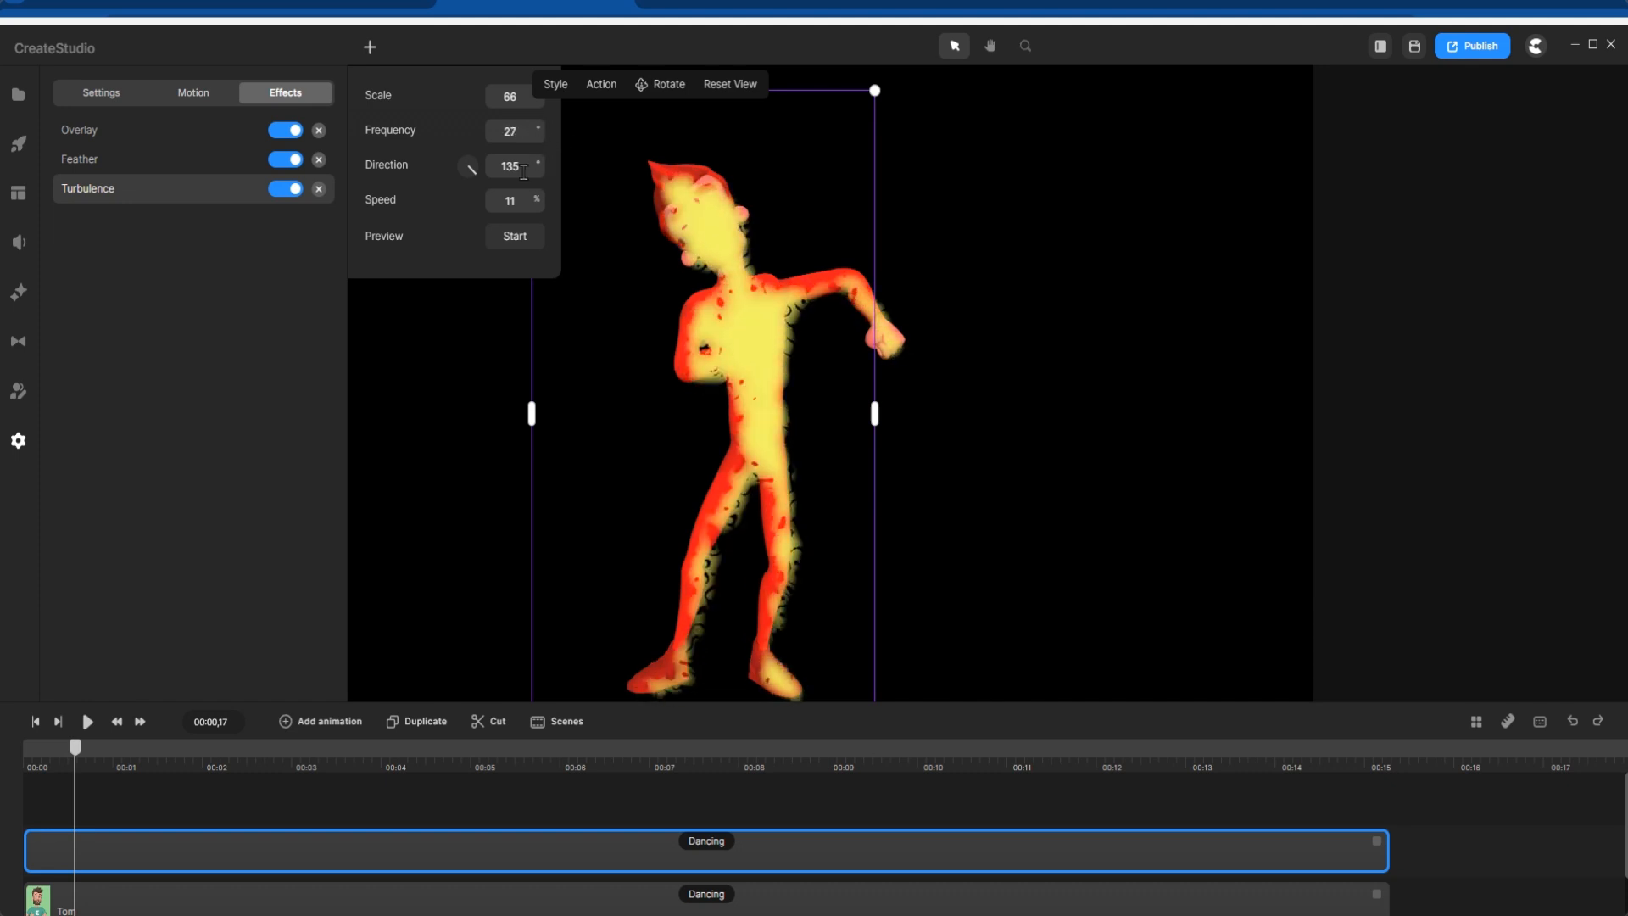
{"action": "left_click_drag", "start_coordinate": [473, 185], "coordinate": [464, 144]}
{"action": "left_click", "coordinate": [515, 237]}
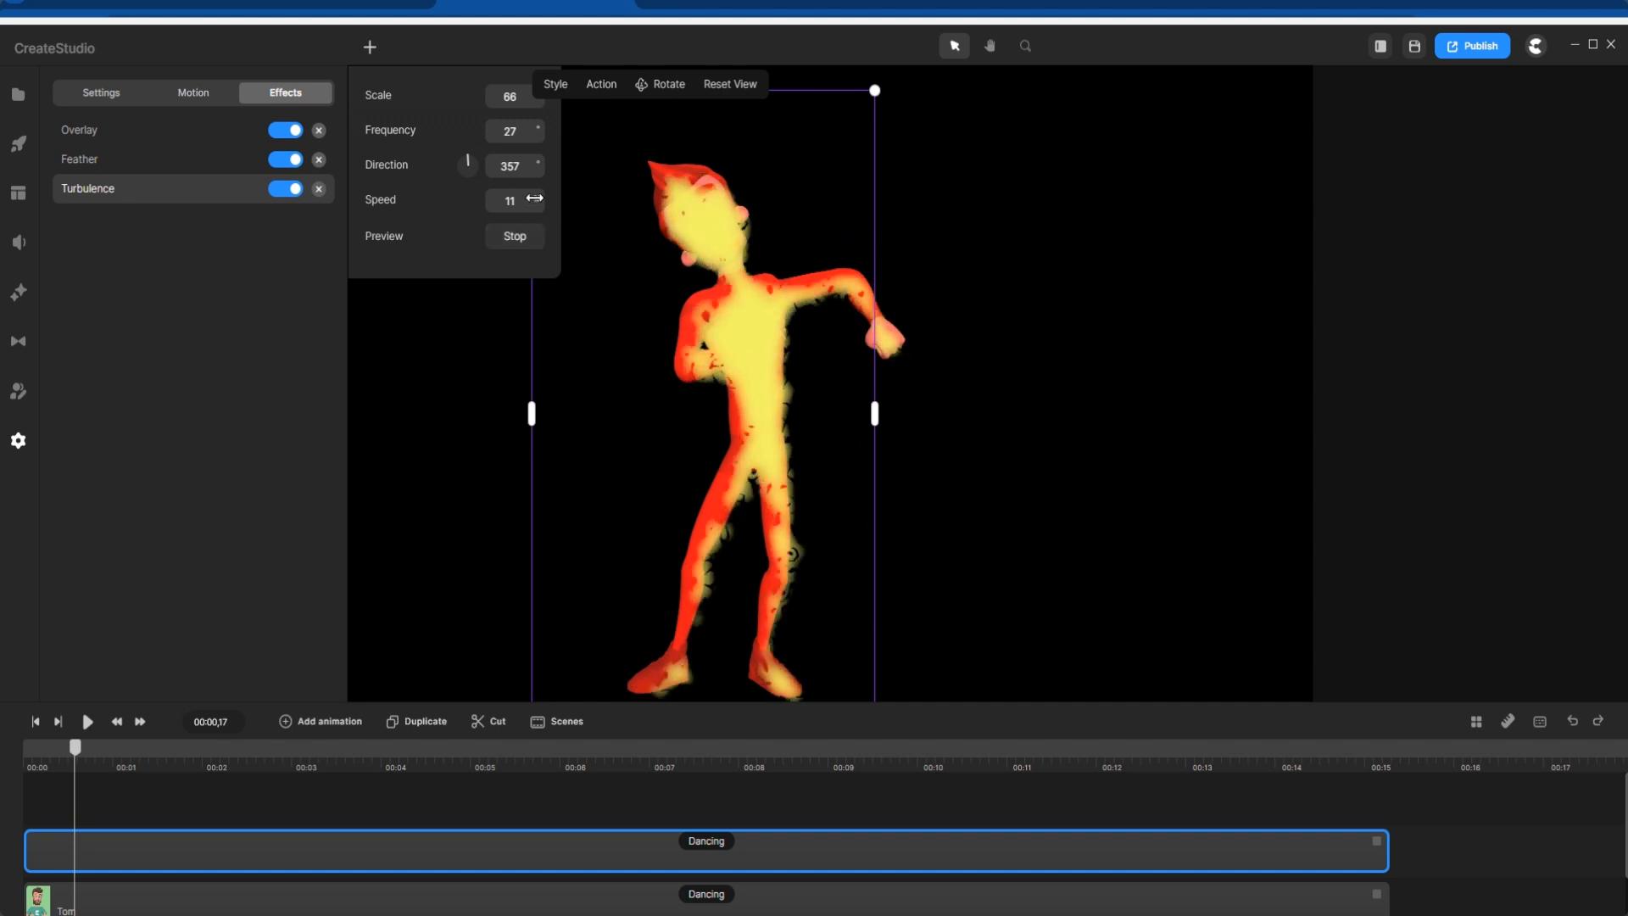
{"action": "left_click_drag", "start_coordinate": [532, 197], "coordinate": [530, 198]}
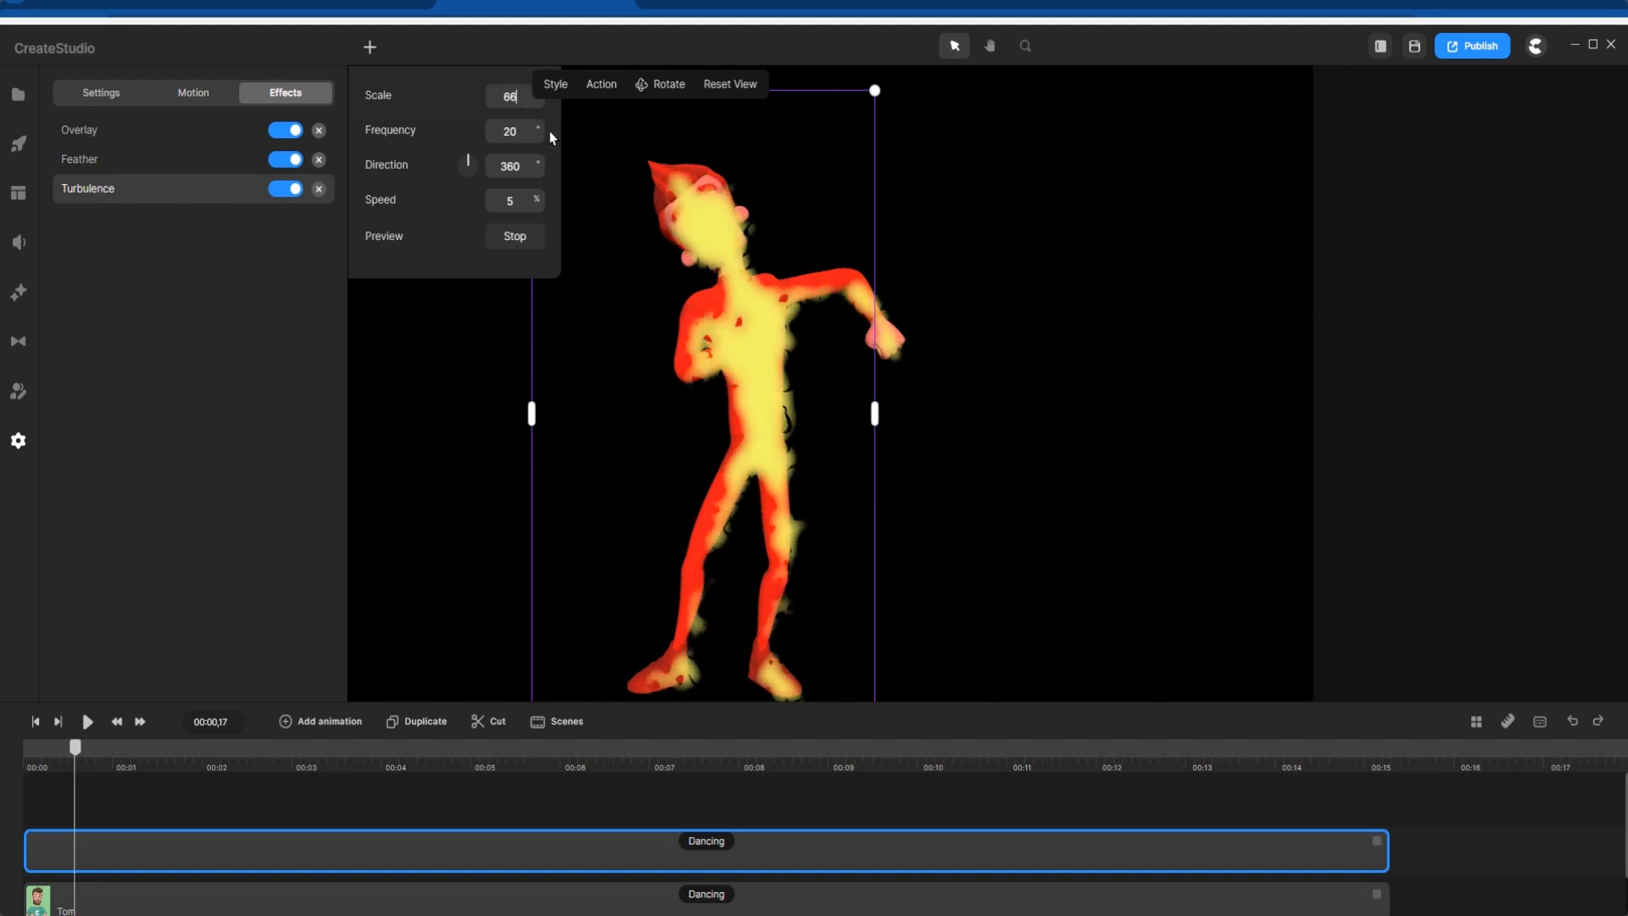
Step: Lower the yellow clip's turbulence scale to 50
{"action": "key", "text": "Down"}
{"action": "key", "text": "Down"}
{"action": "key", "text": "Down"}
{"action": "key", "text": "Down"}
{"action": "key", "text": "Down"}
{"action": "key", "text": "Down"}
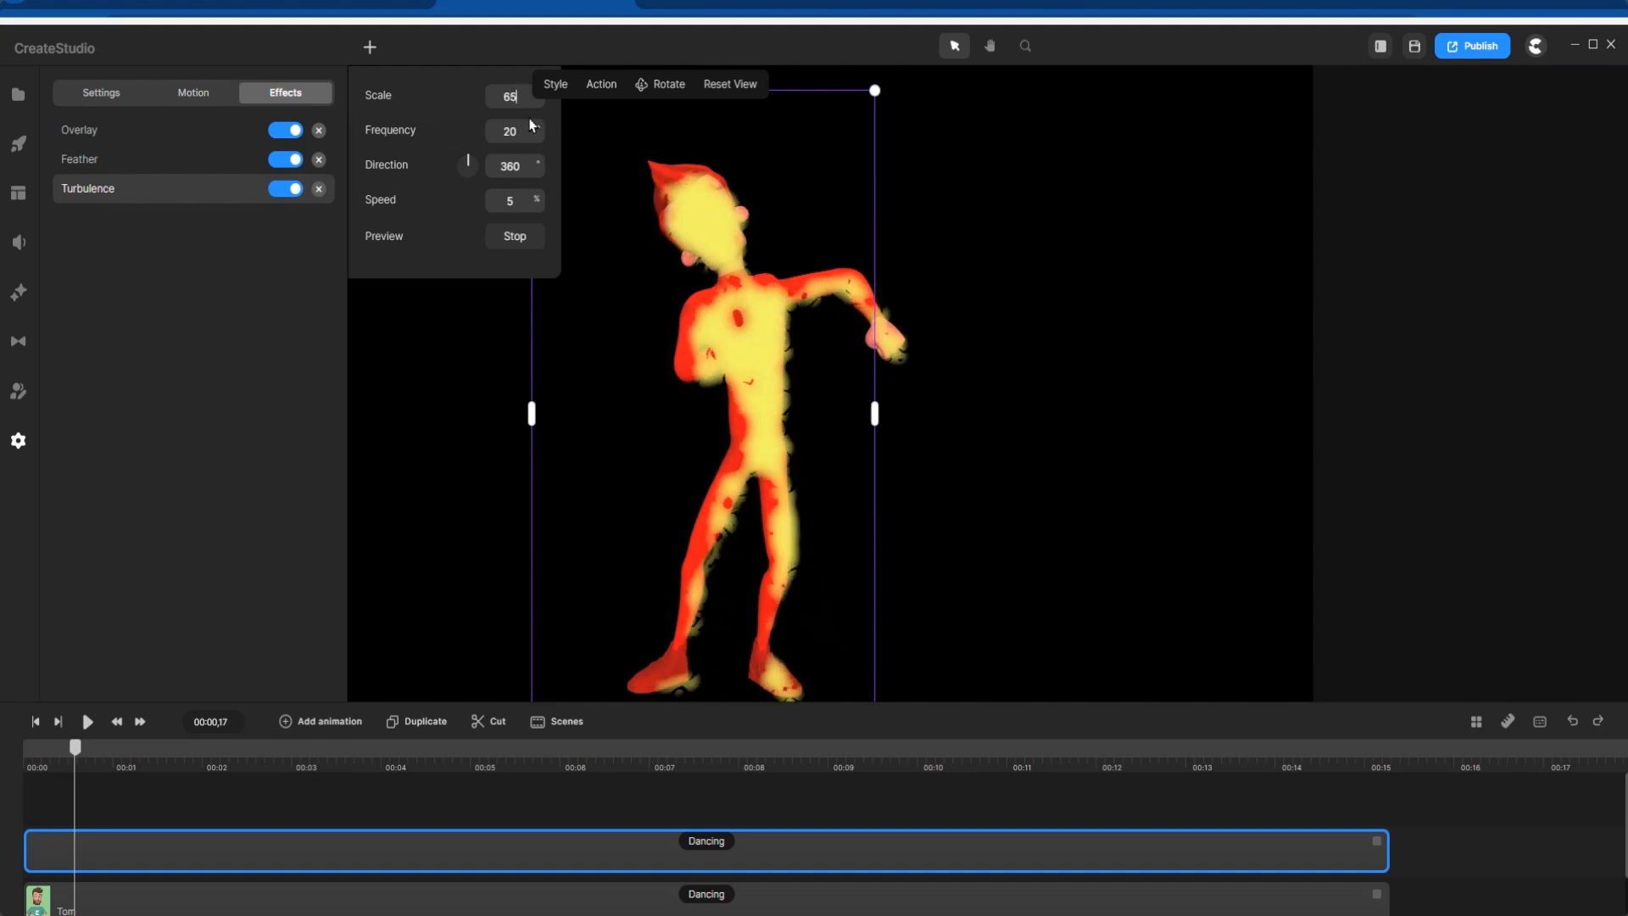
{"action": "key", "text": "Down"}
{"action": "key", "text": "Down"}
{"action": "key", "text": "Down"}
{"action": "key", "text": "Down"}
{"action": "key", "text": "Down"}
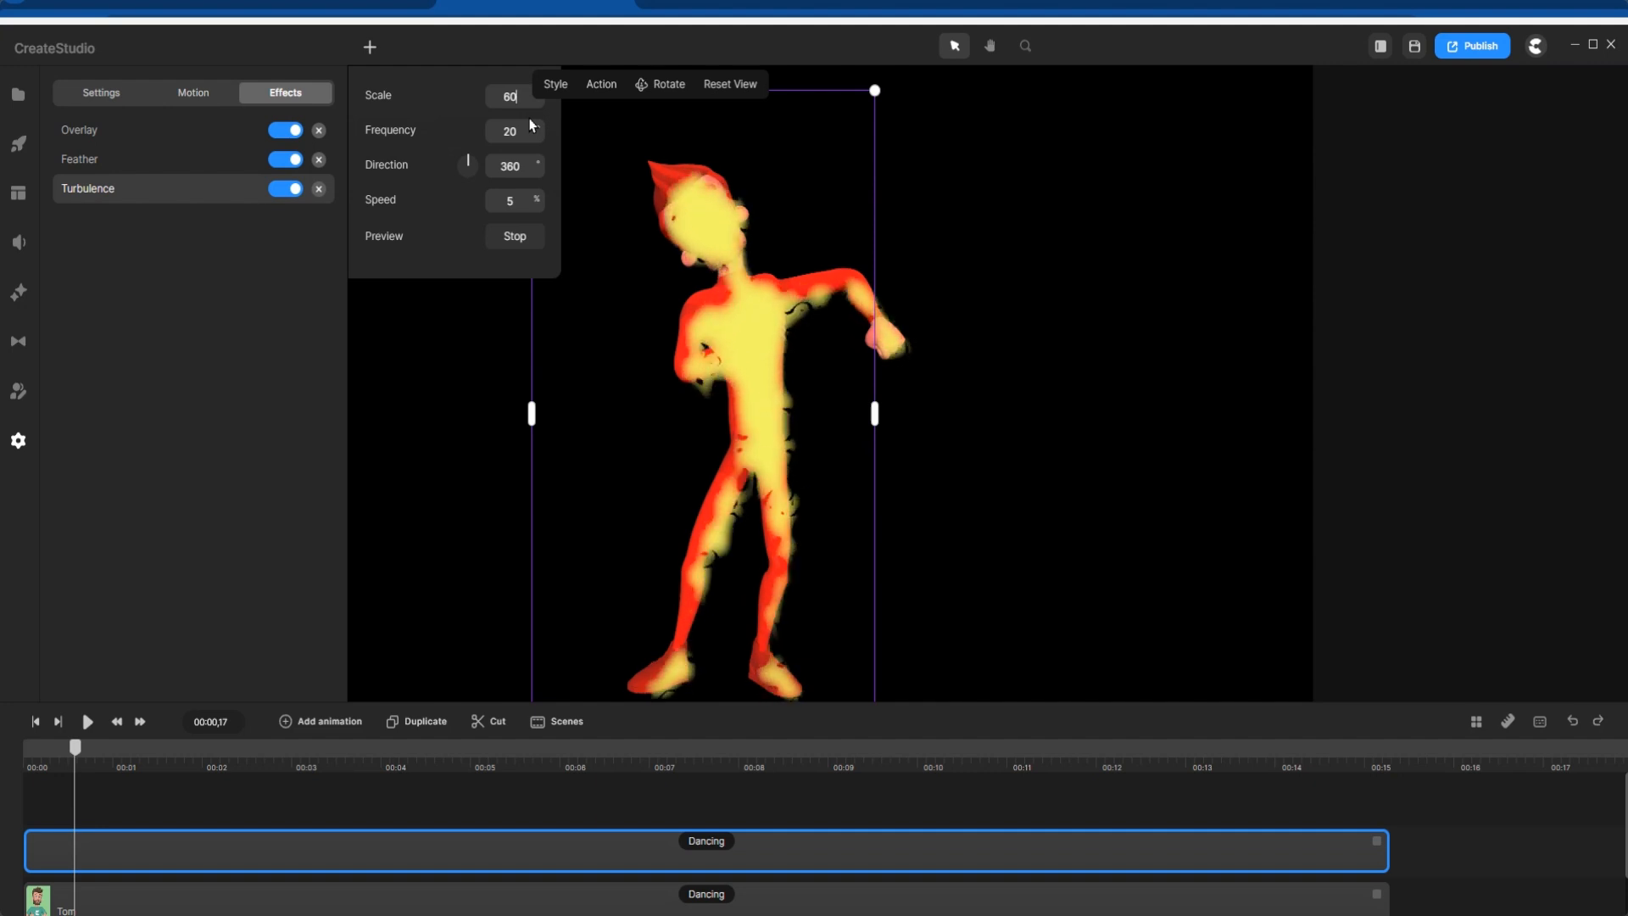
{"action": "key", "text": "Down"}
{"action": "key", "text": "Down"}
{"action": "key", "text": "Down"}
{"action": "key", "text": "Down"}
{"action": "key", "text": "Down"}
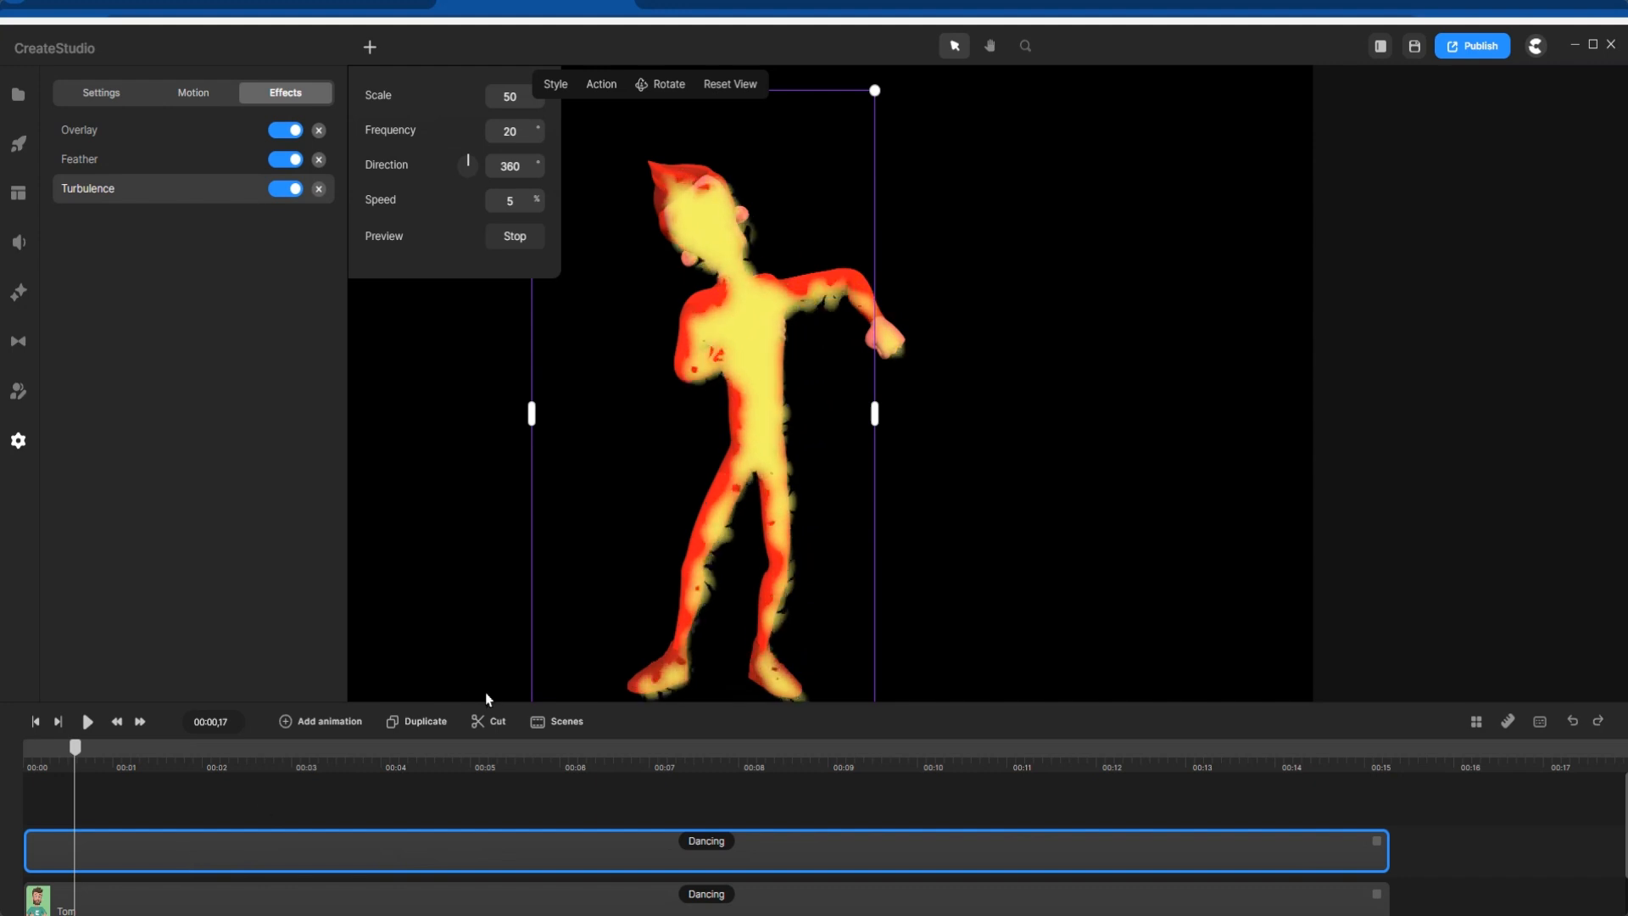
Step: Duplicate the yellow turbulent clip and set the copy's overlay color to orange ff8800
{"action": "left_click", "coordinate": [419, 724]}
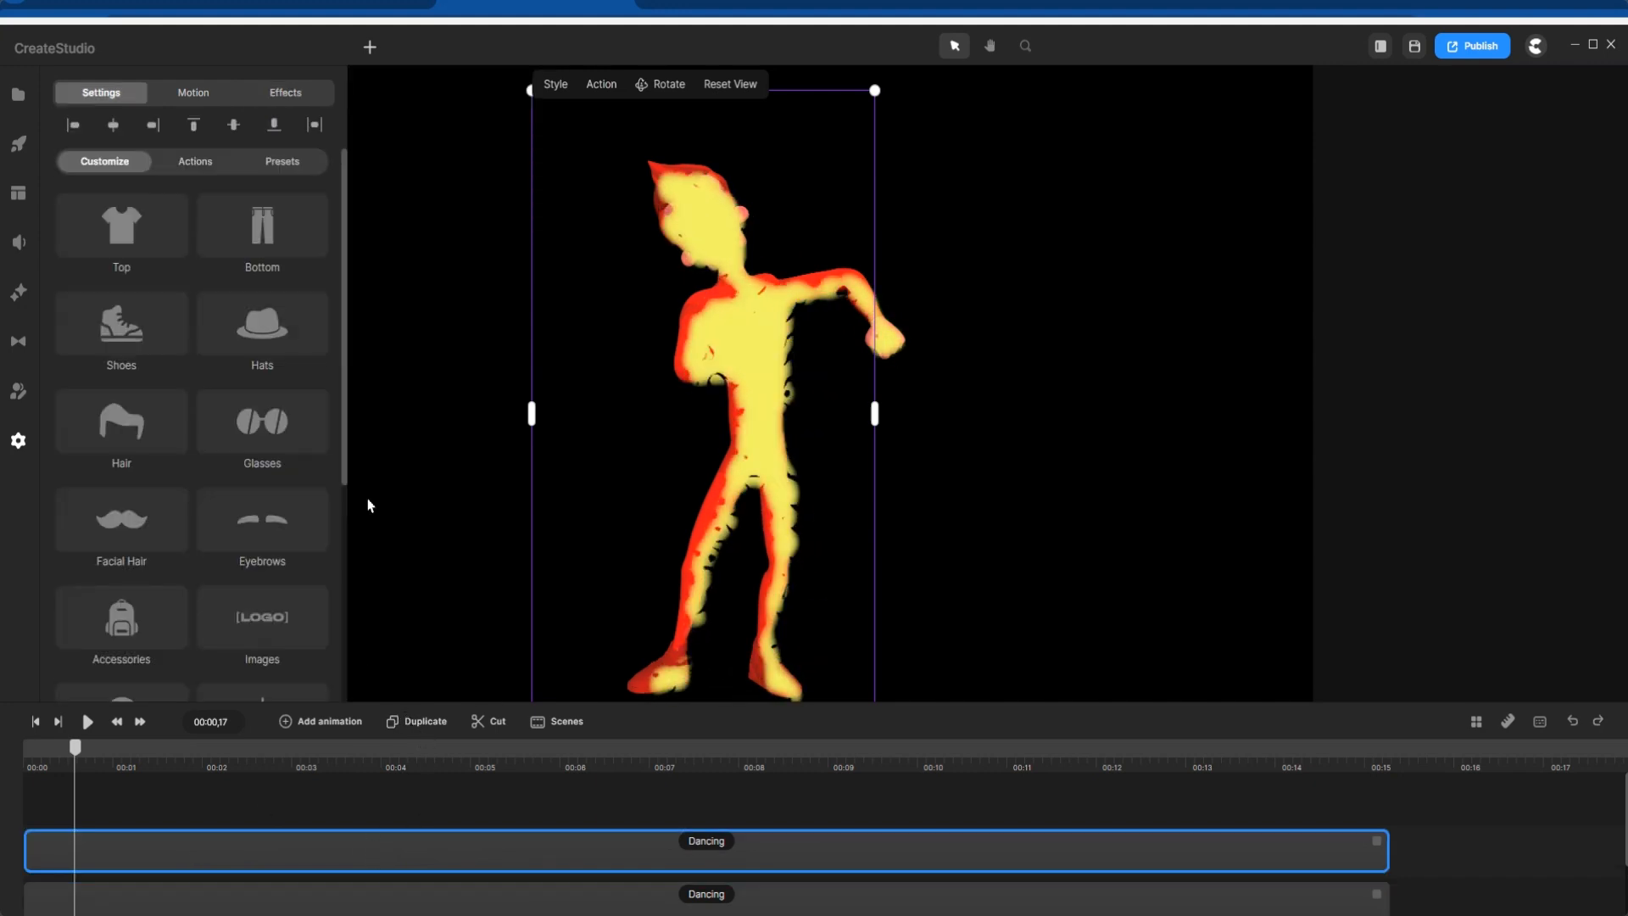
{"action": "left_click", "coordinate": [283, 91]}
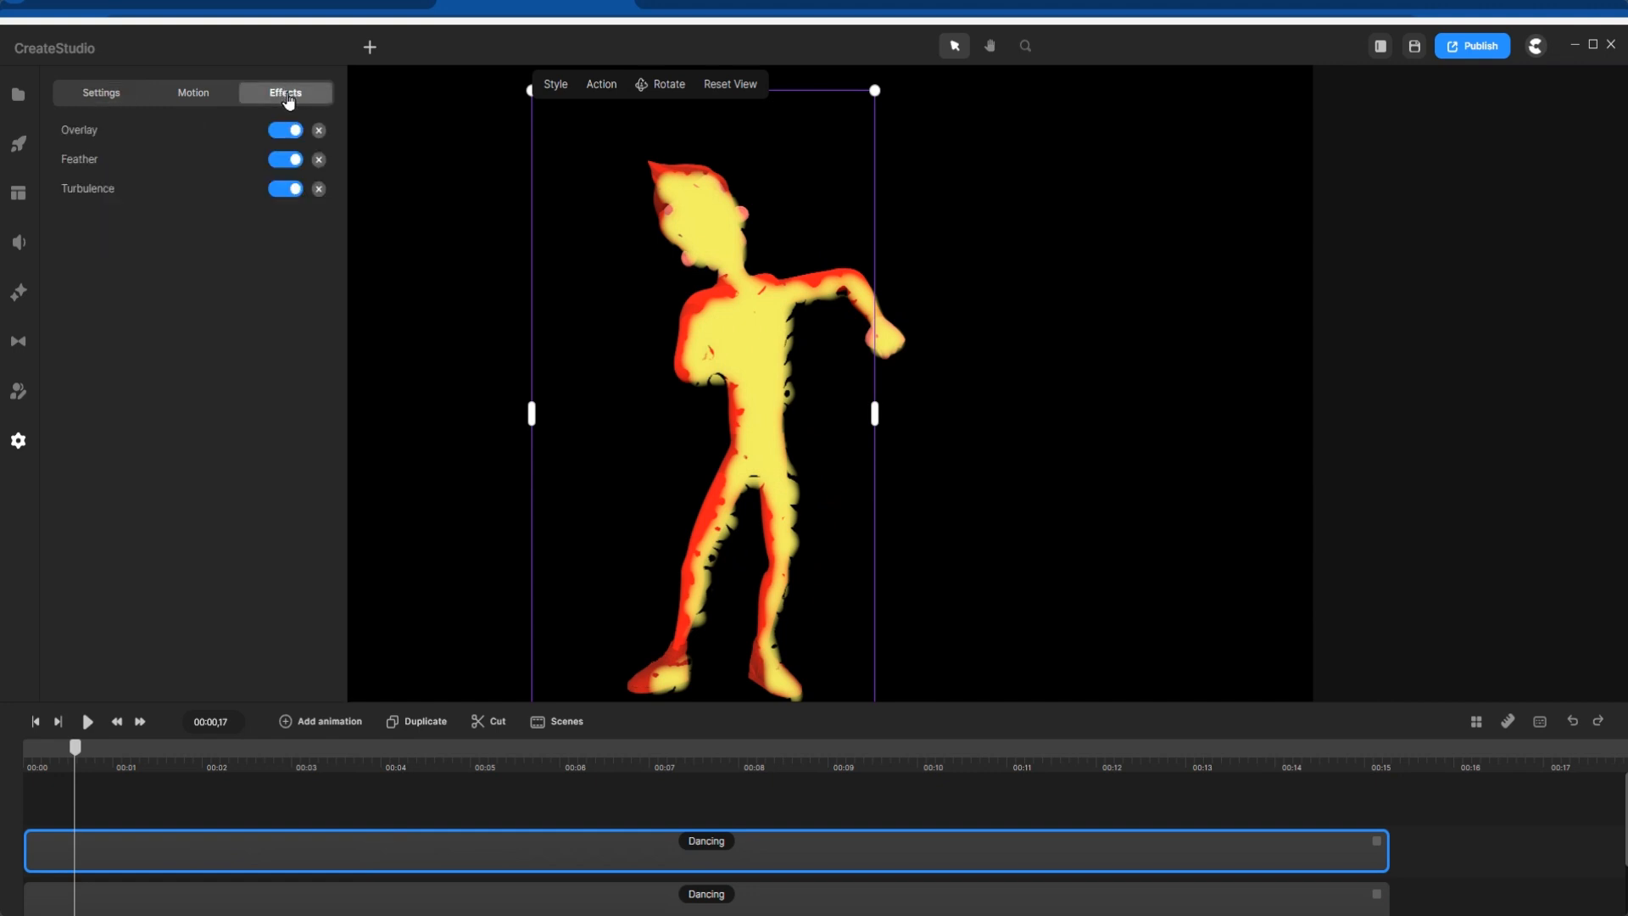
{"action": "left_click", "coordinate": [91, 130]}
{"action": "left_click", "coordinate": [509, 96]}
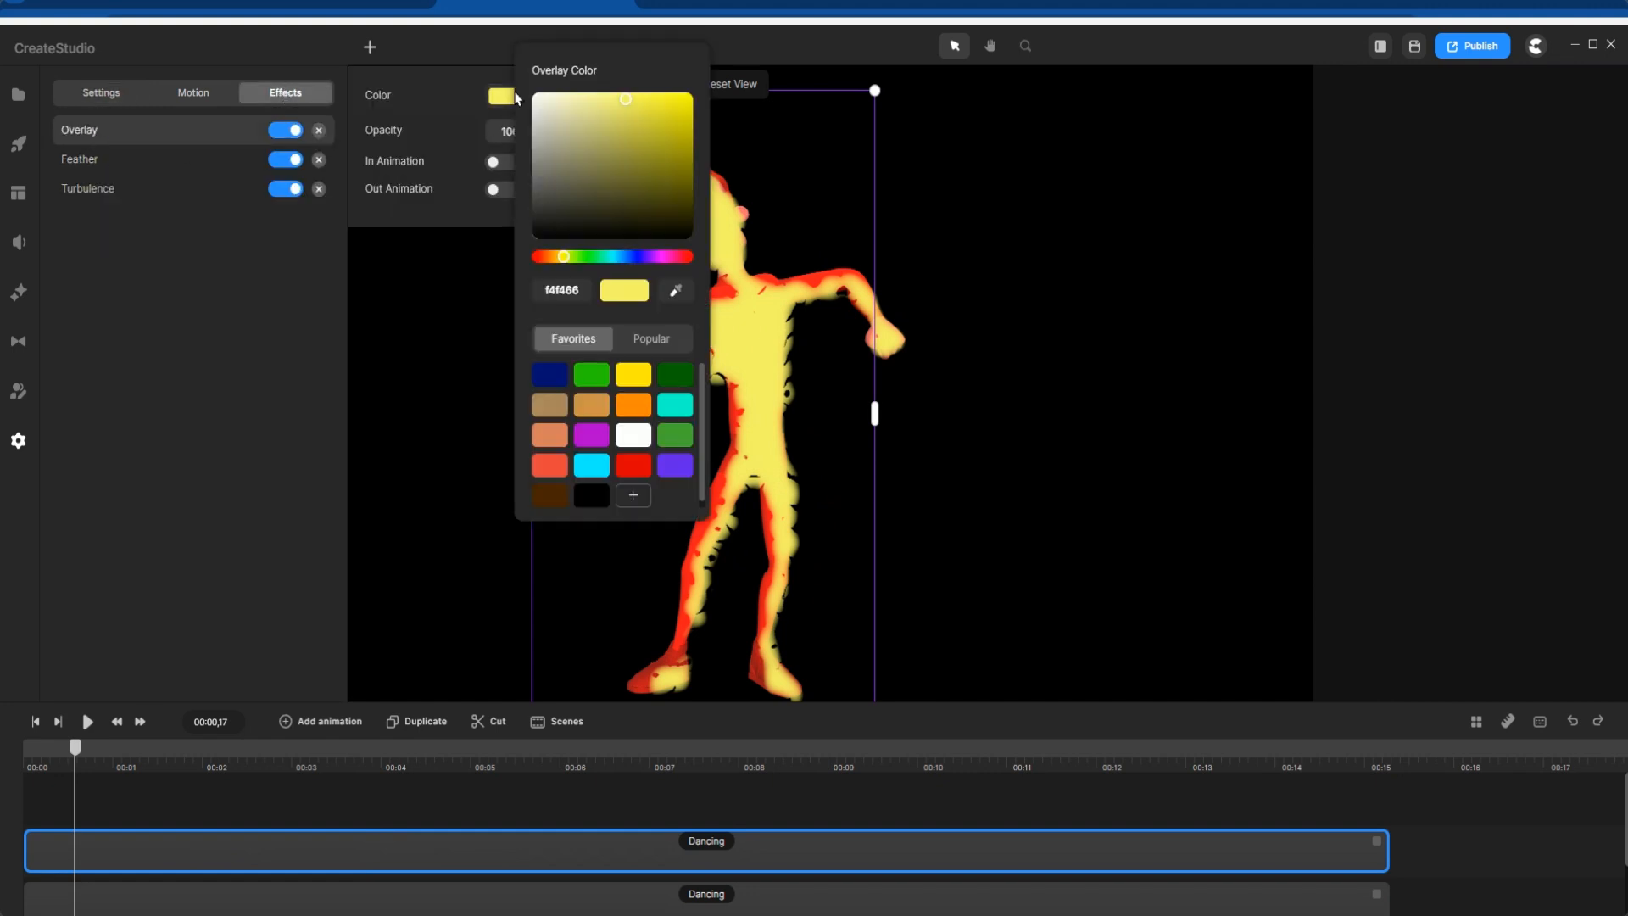
{"action": "left_click", "coordinate": [629, 406]}
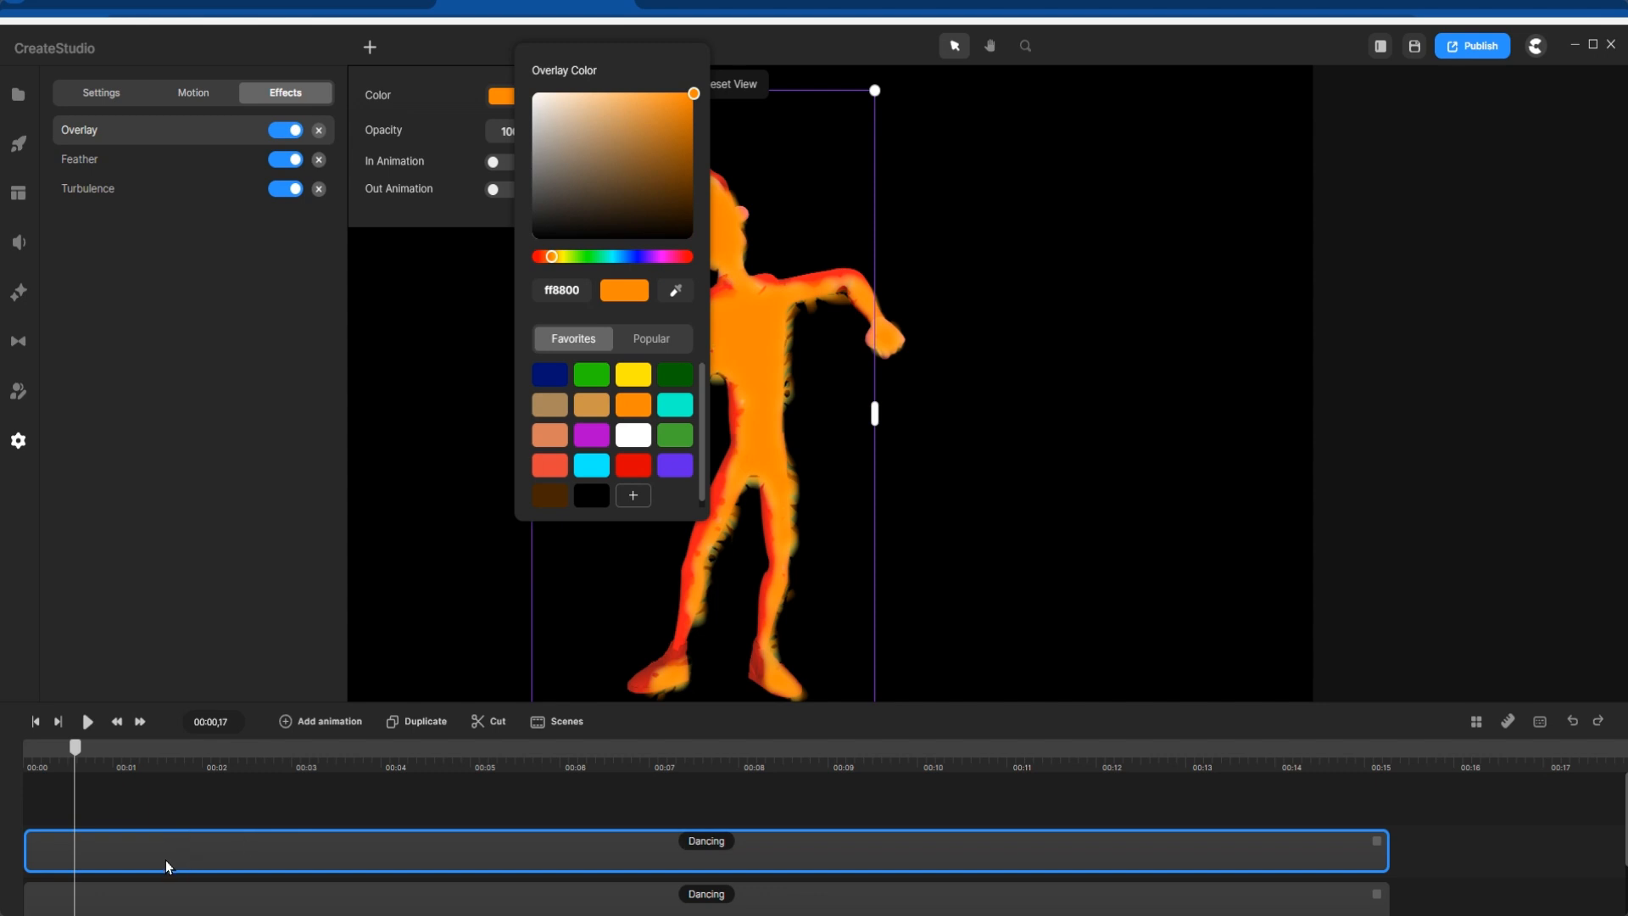
Step: Duplicate the orange clip and set the new copy's overlay color to the light red ef3232
{"action": "left_click", "coordinate": [429, 723]}
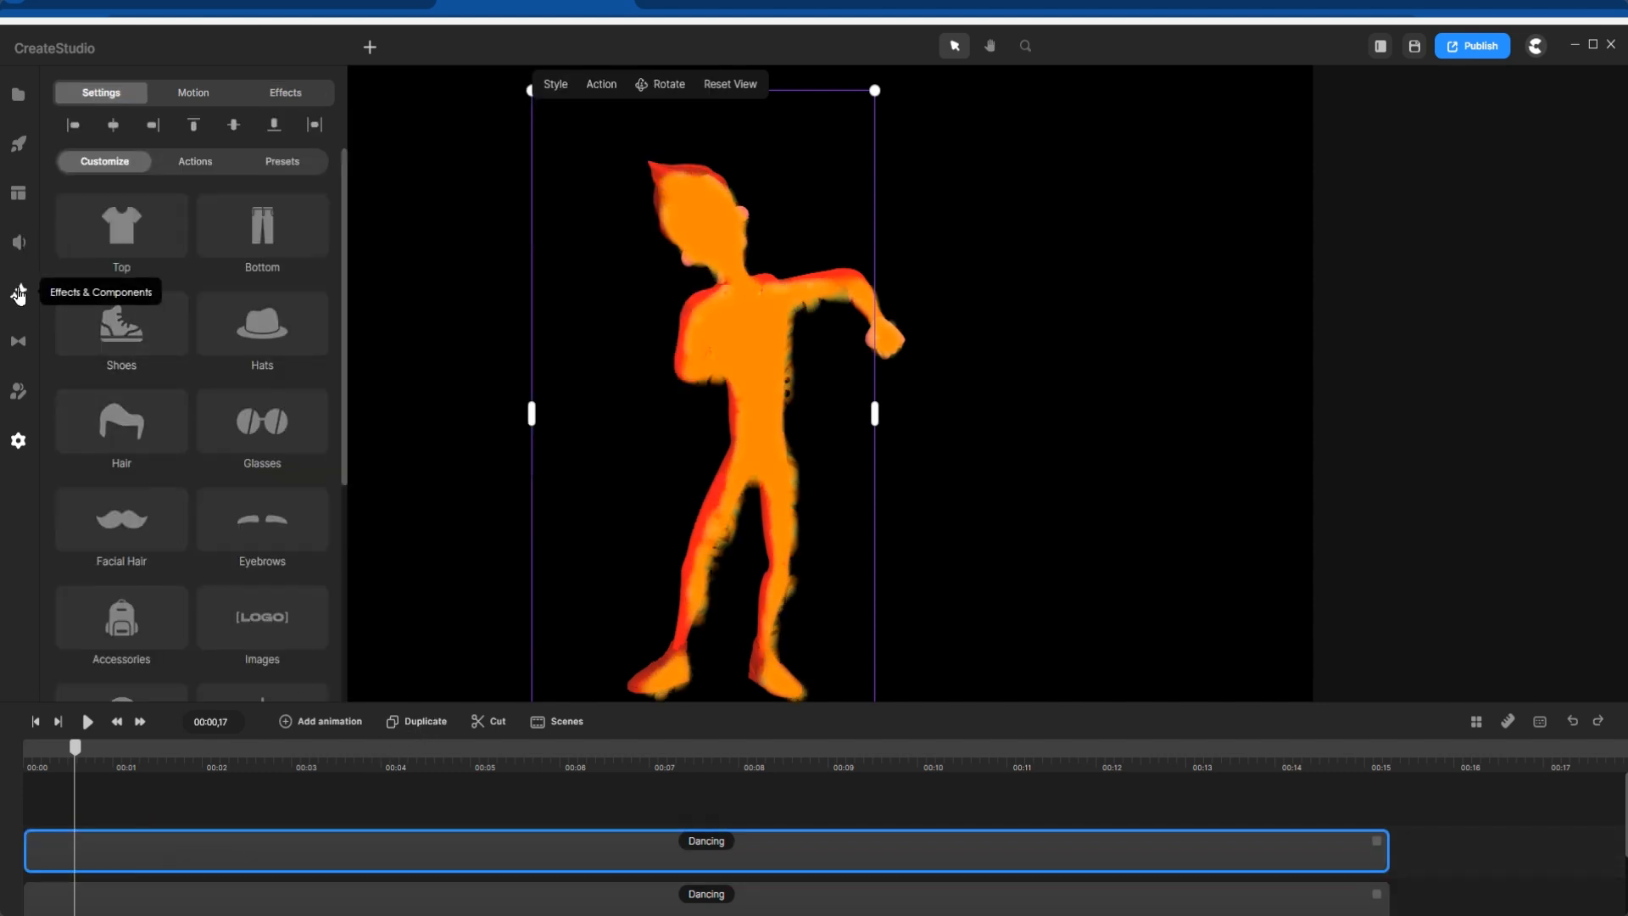
{"action": "left_click", "coordinate": [288, 94]}
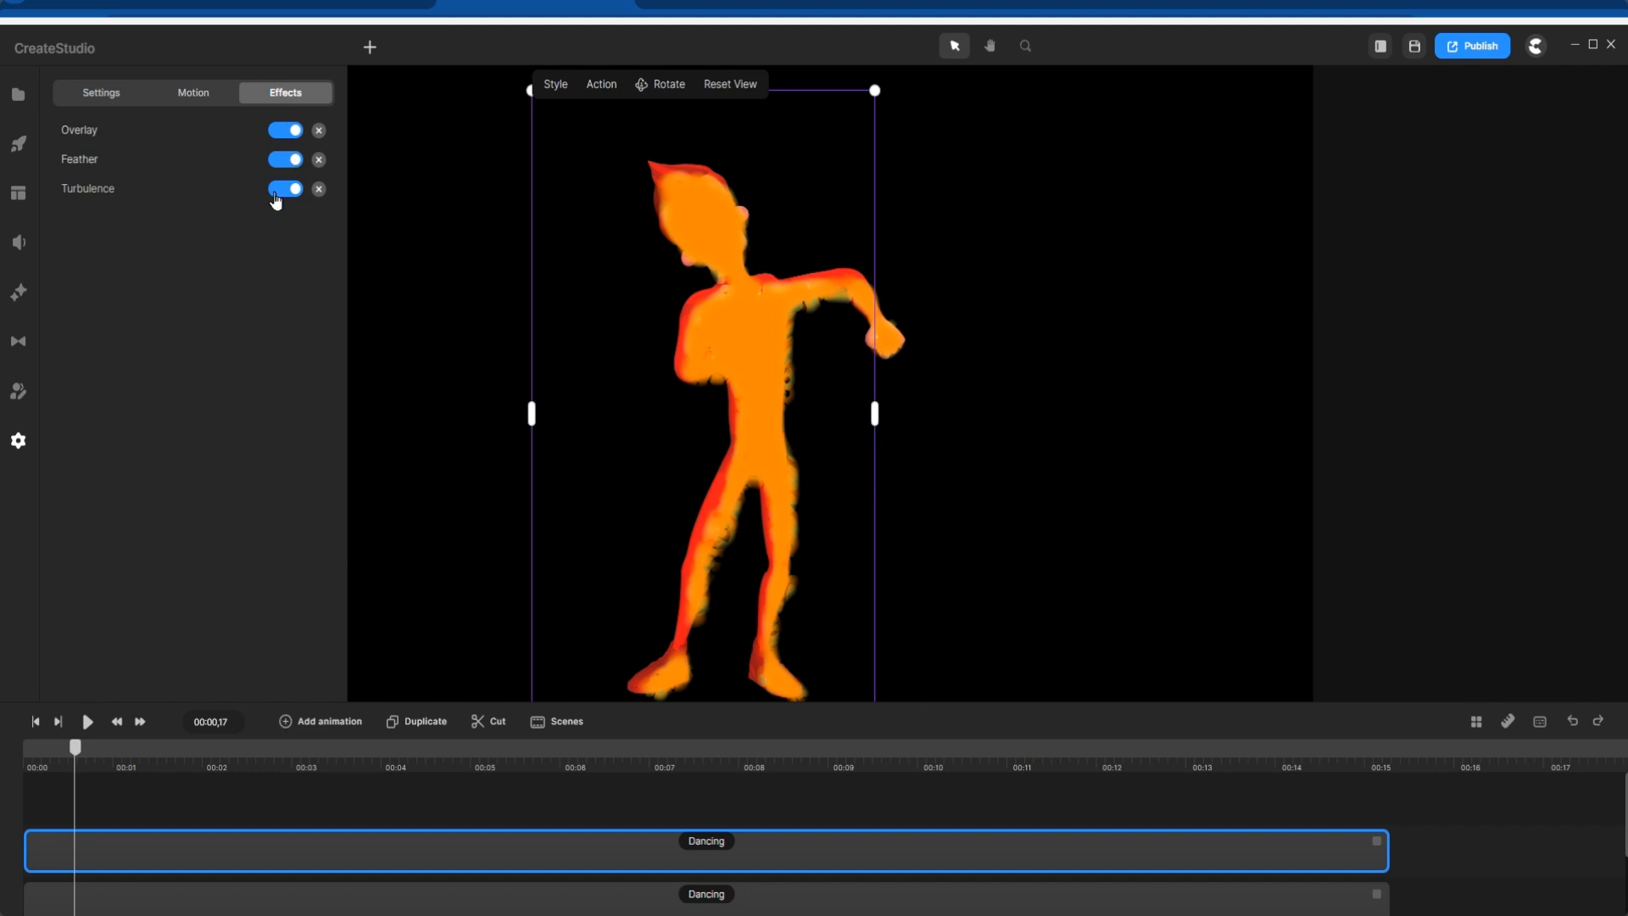
{"action": "left_click", "coordinate": [157, 133]}
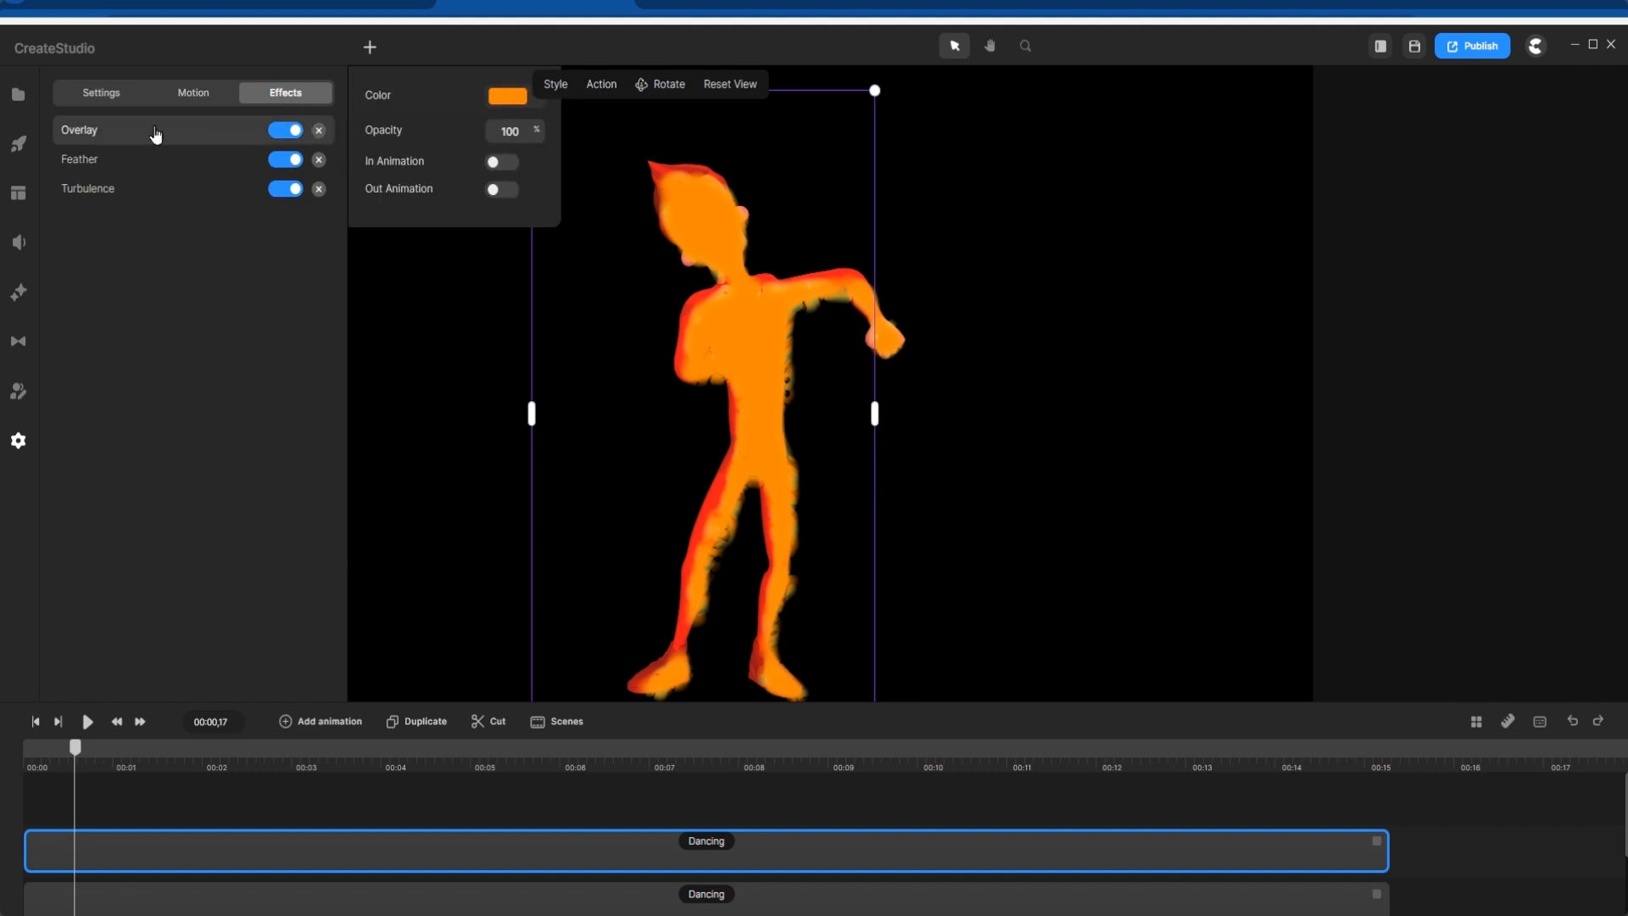
{"action": "left_click", "coordinate": [515, 98]}
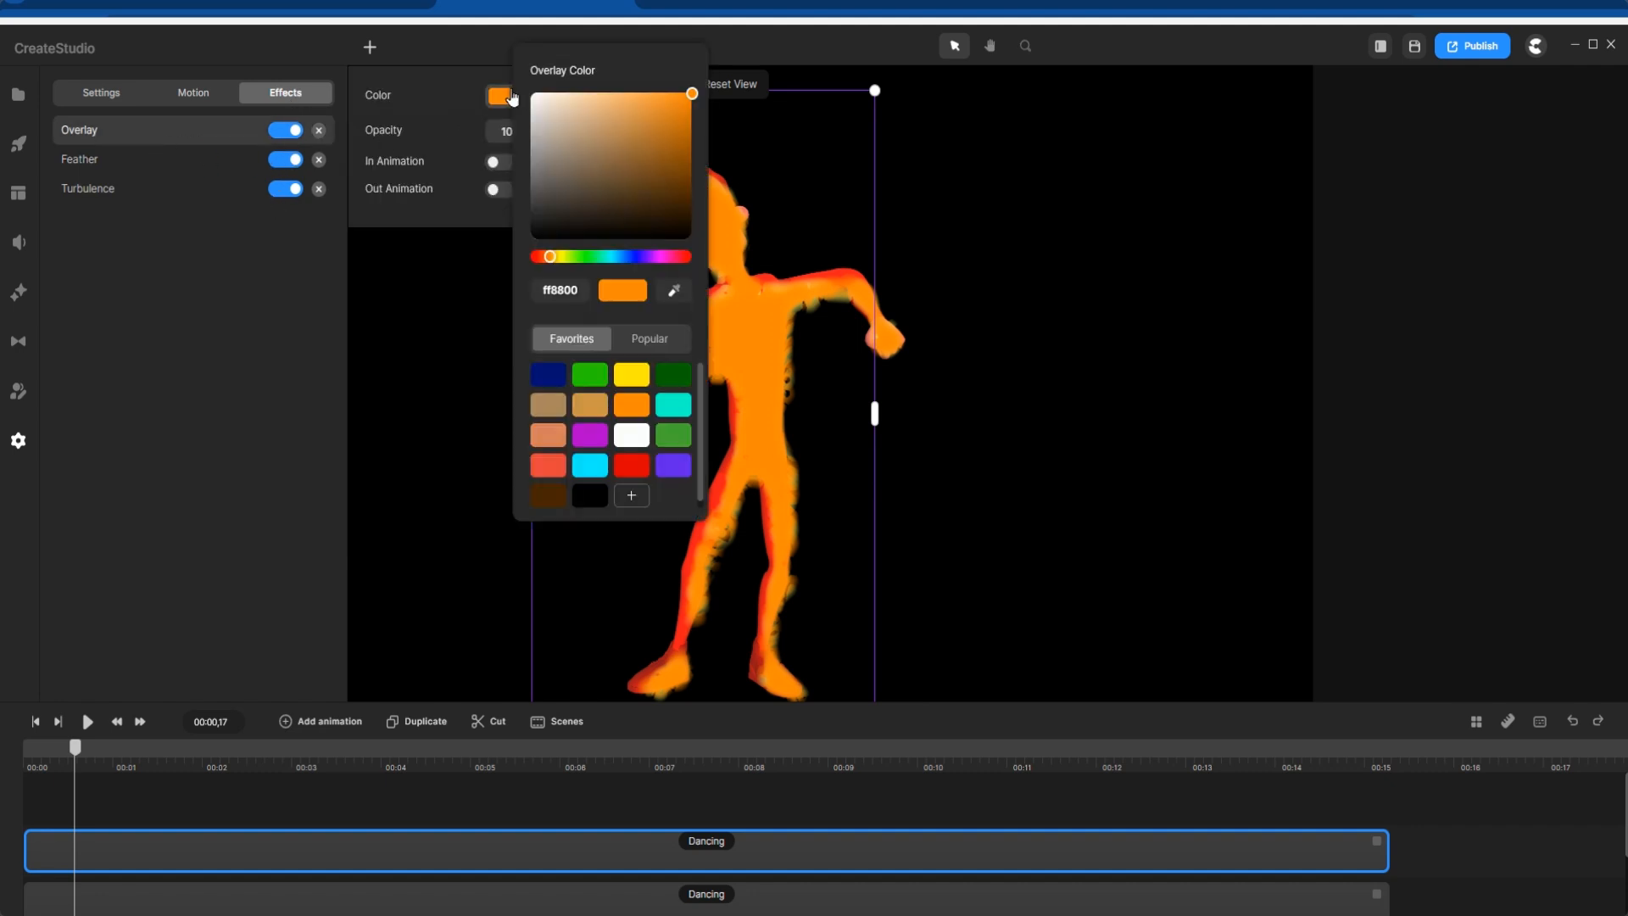
{"action": "left_click", "coordinate": [632, 466]}
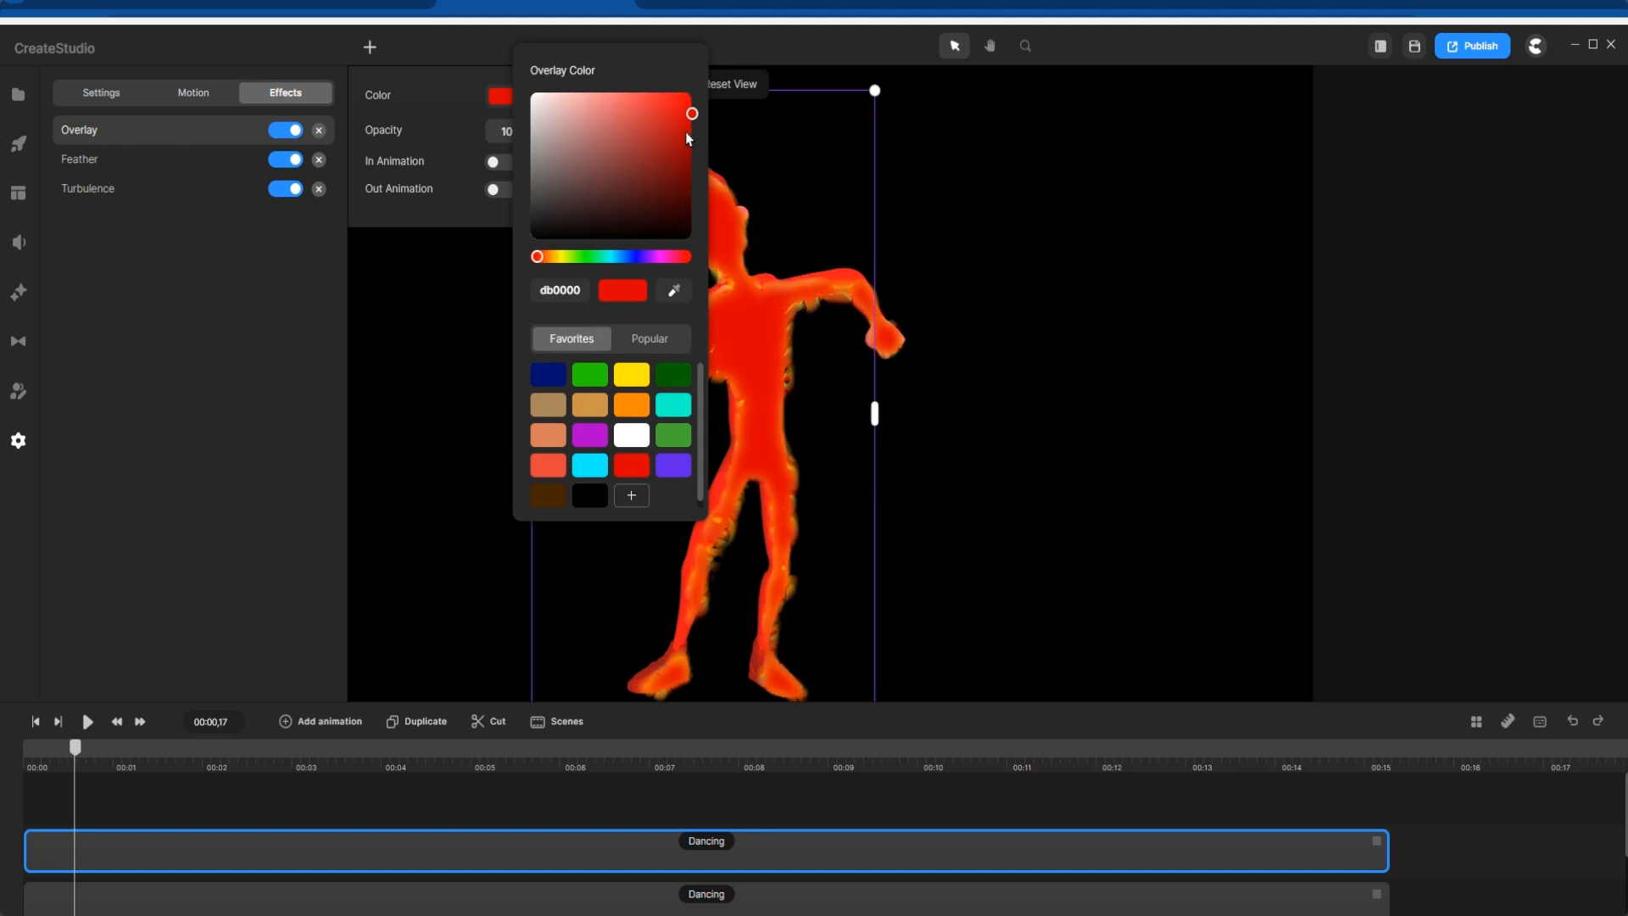
{"action": "left_click_drag", "start_coordinate": [691, 113], "coordinate": [659, 104]}
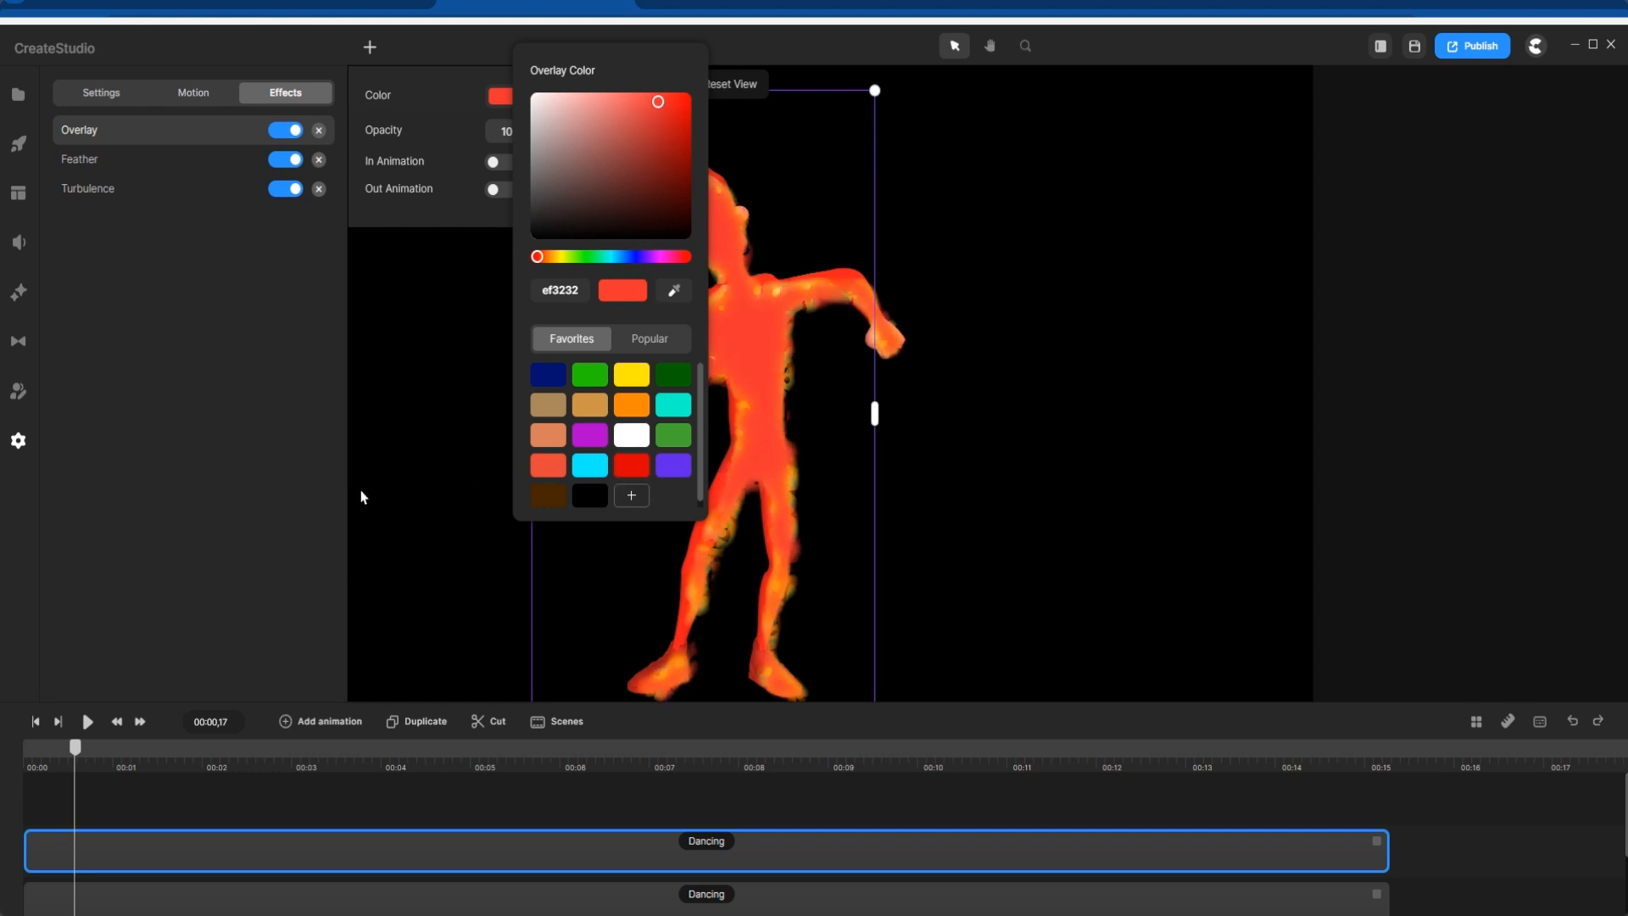
{"action": "left_click", "coordinate": [283, 499]}
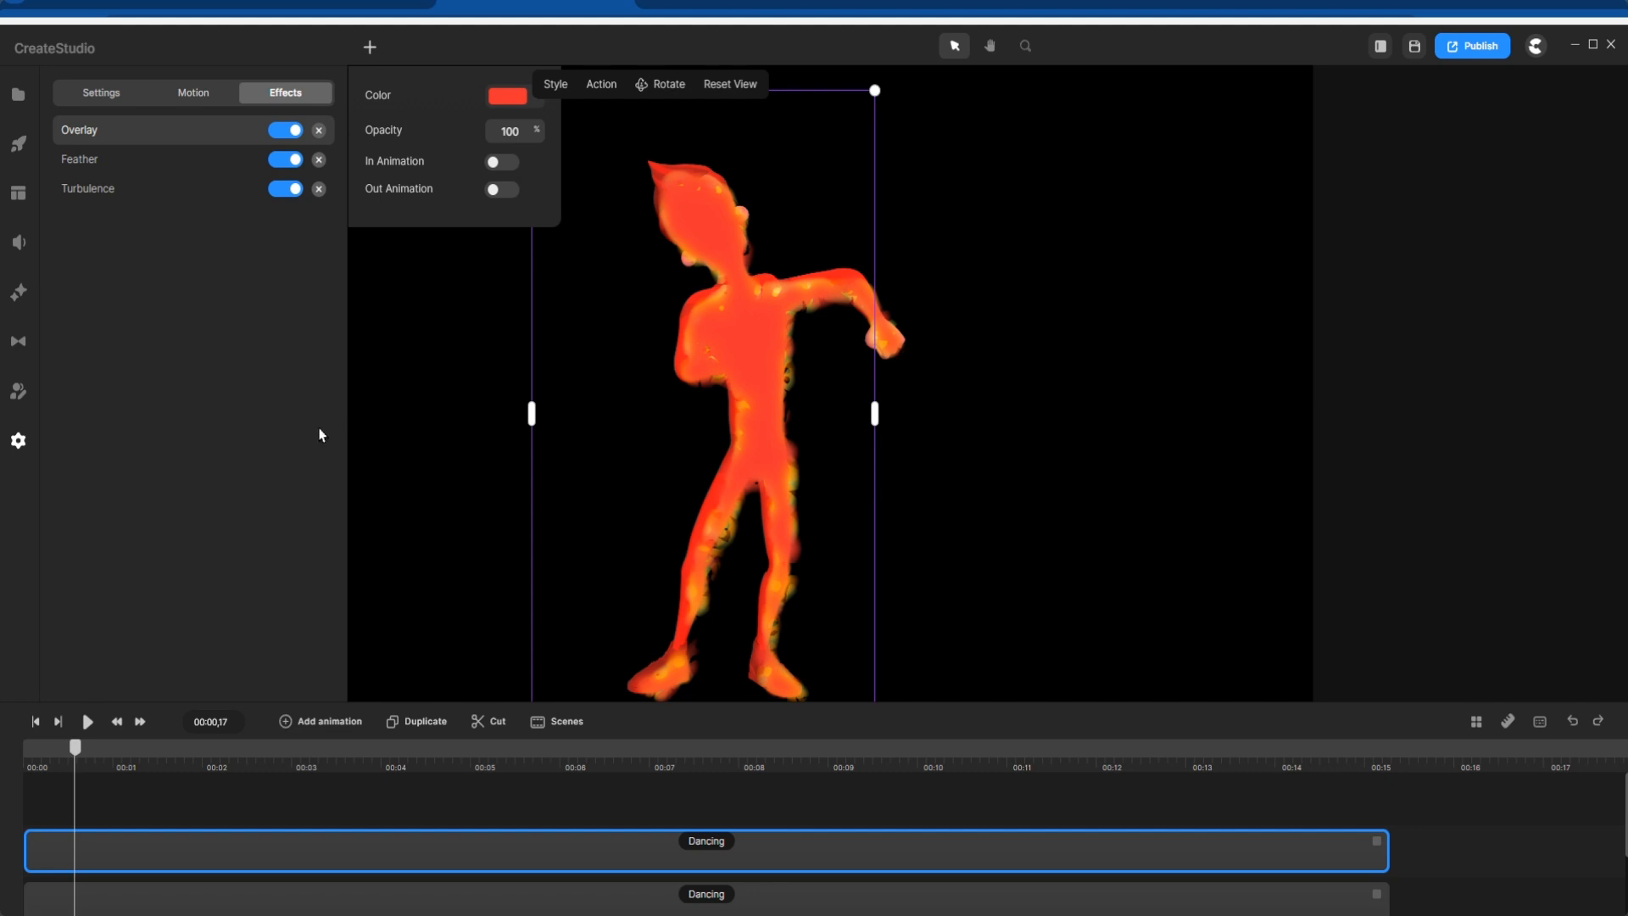
{"action": "left_click", "coordinate": [142, 375]}
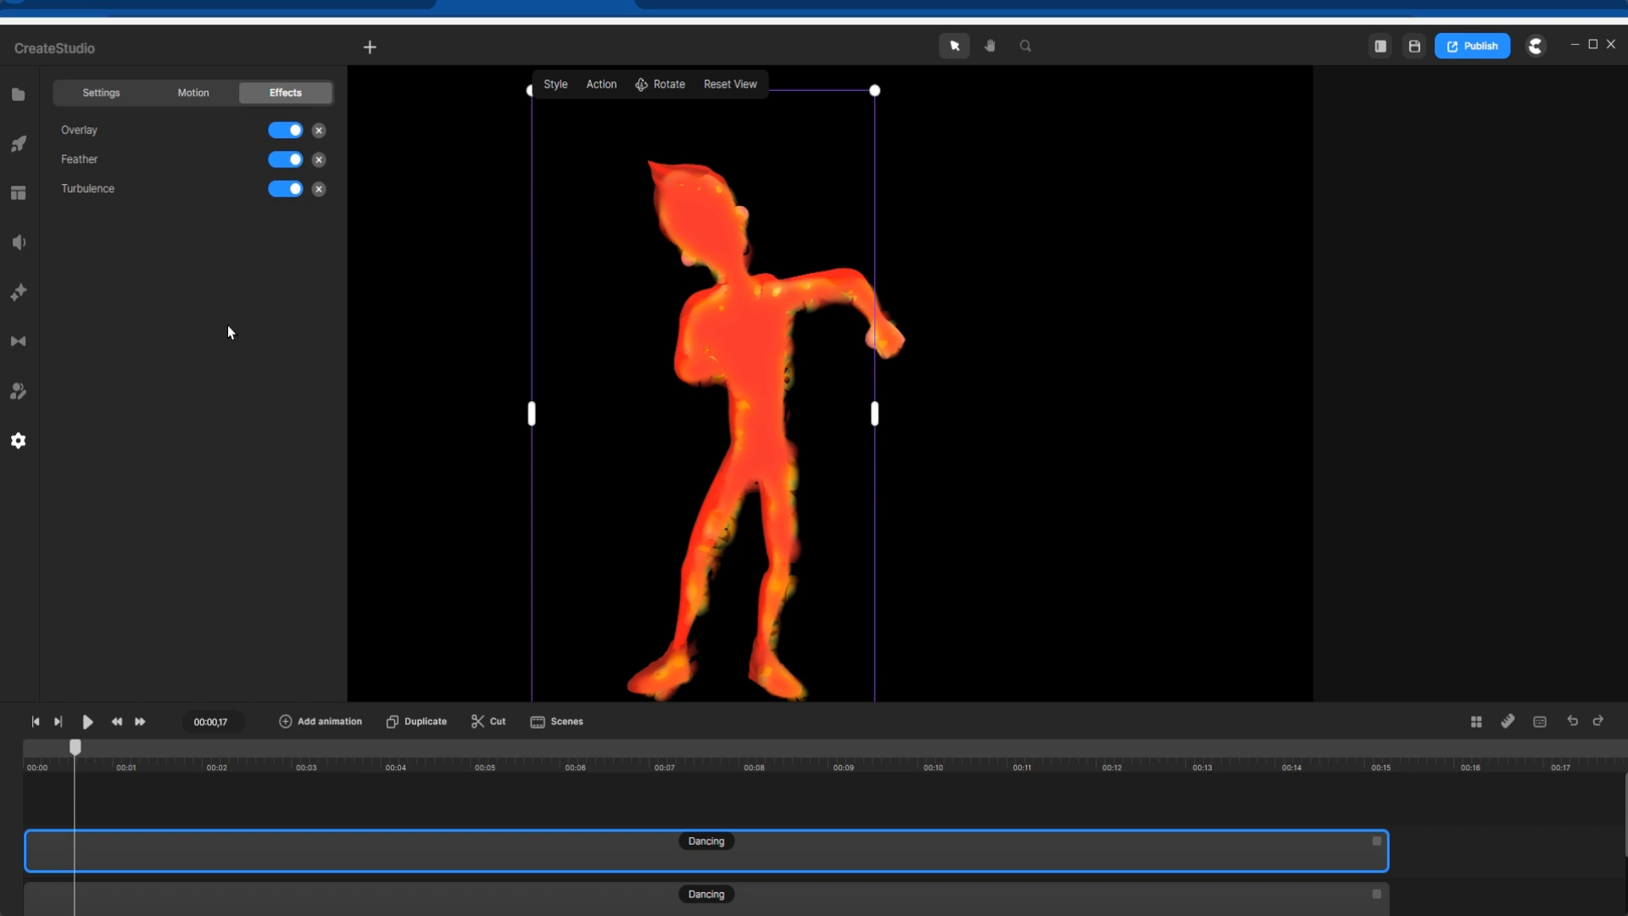
Step: Set the opacity of the topmost red clip to 50%
{"action": "left_click", "coordinate": [109, 94]}
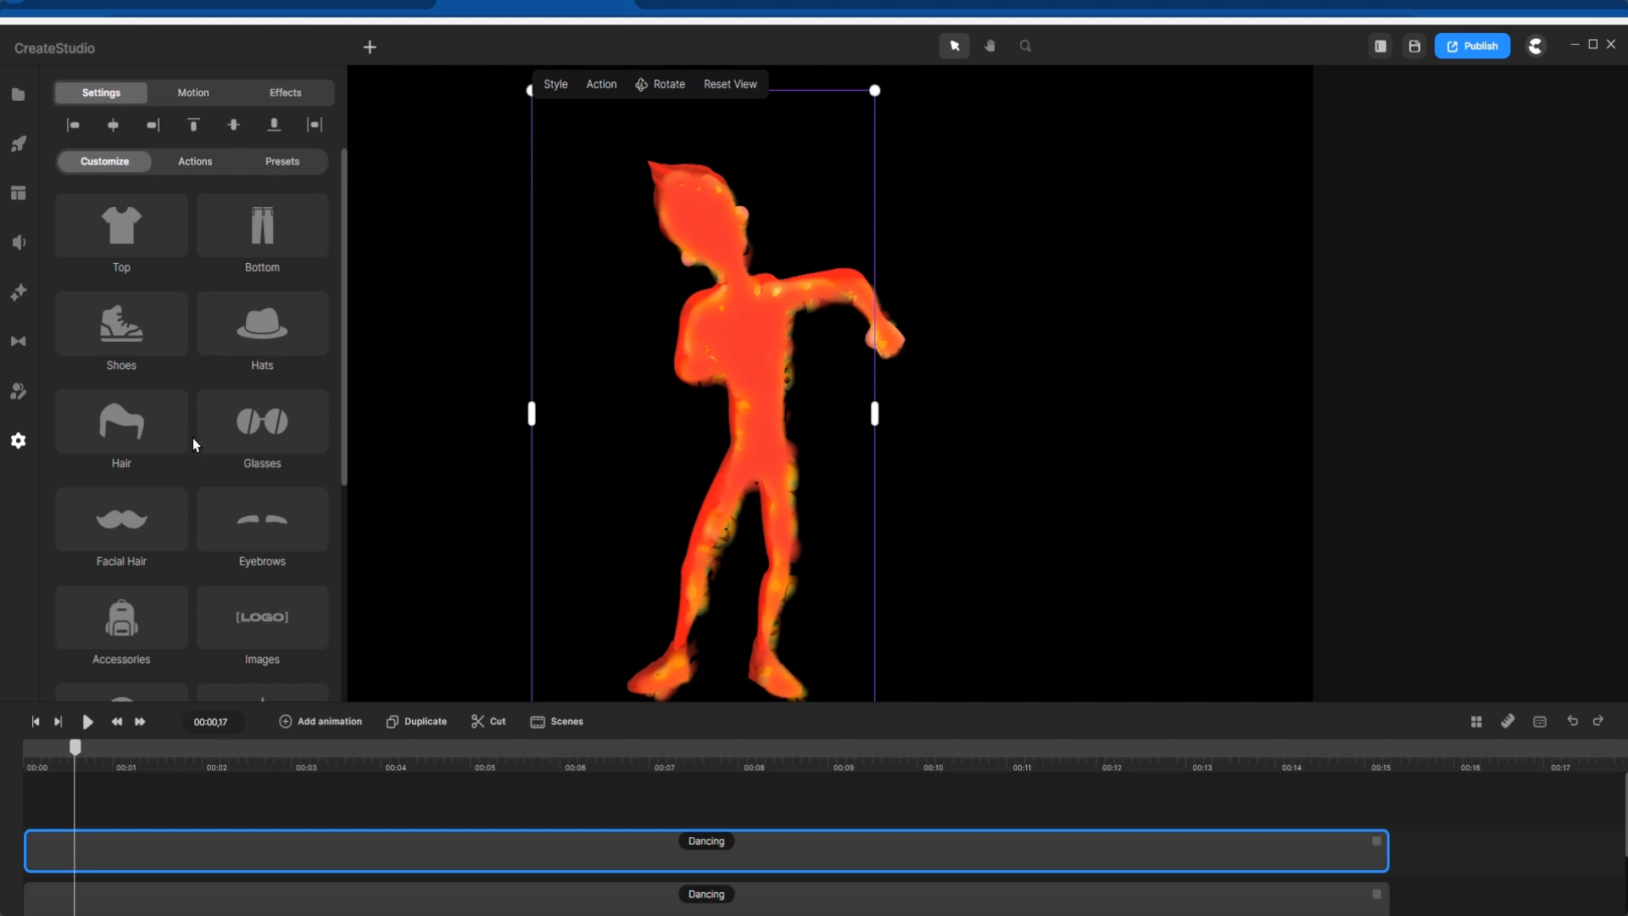
{"action": "scroll", "coordinate": [191, 438], "scroll_direction": "down", "scroll_amount": 5}
{"action": "left_click", "coordinate": [168, 479]}
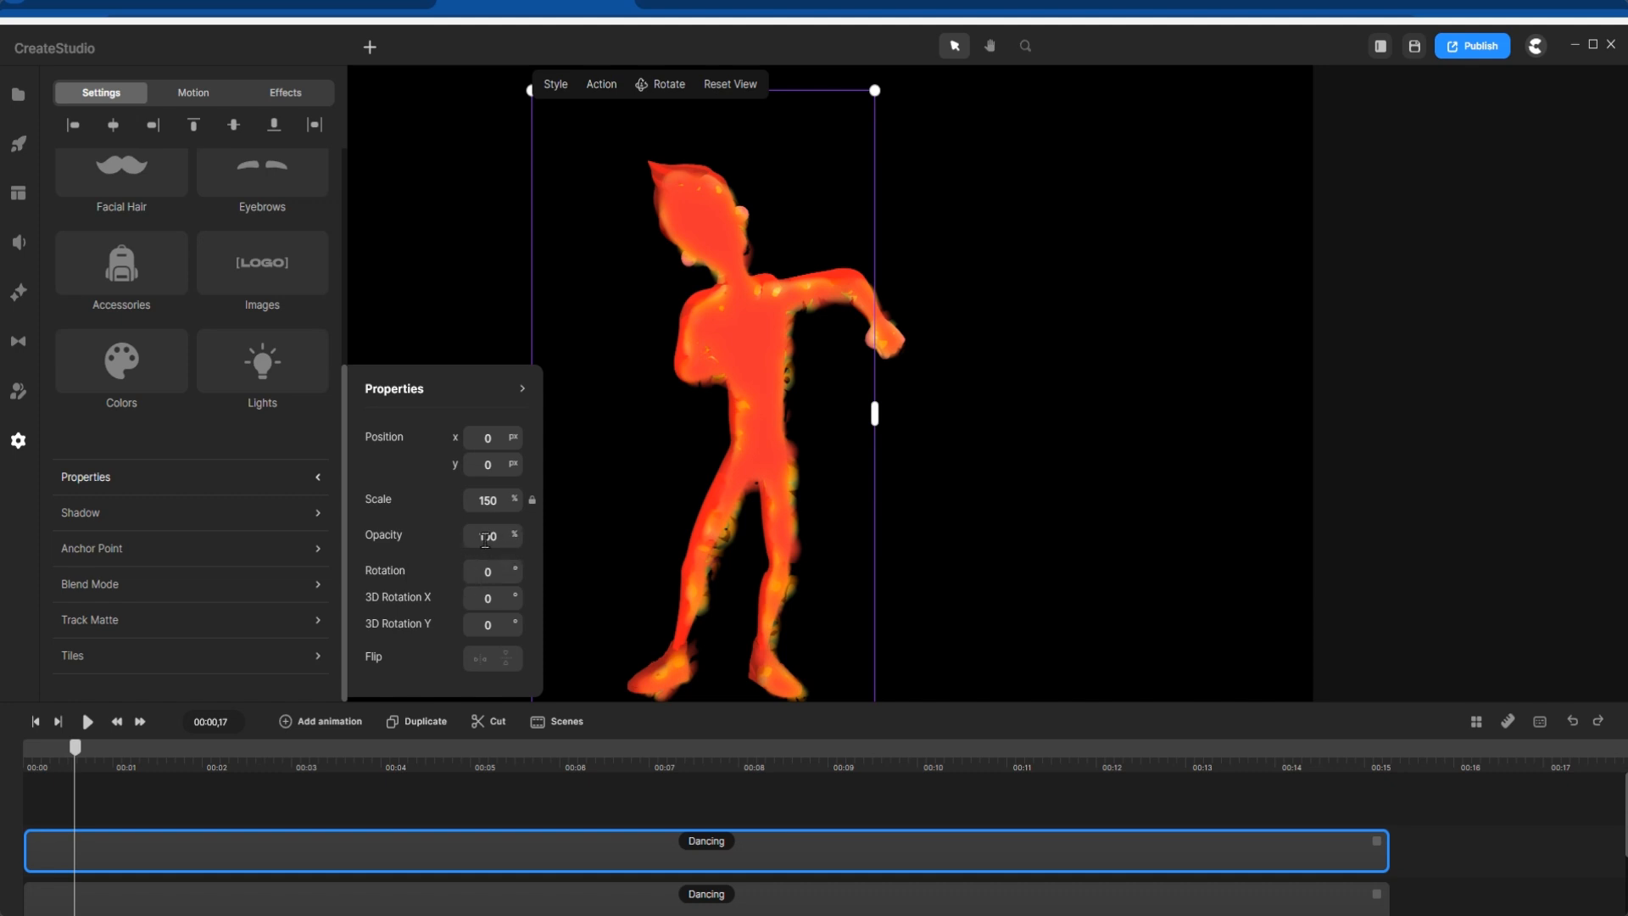
{"action": "left_click_drag", "start_coordinate": [503, 543], "coordinate": [472, 540]}
{"action": "type", "text": "50"}
{"action": "key", "text": "Return"}
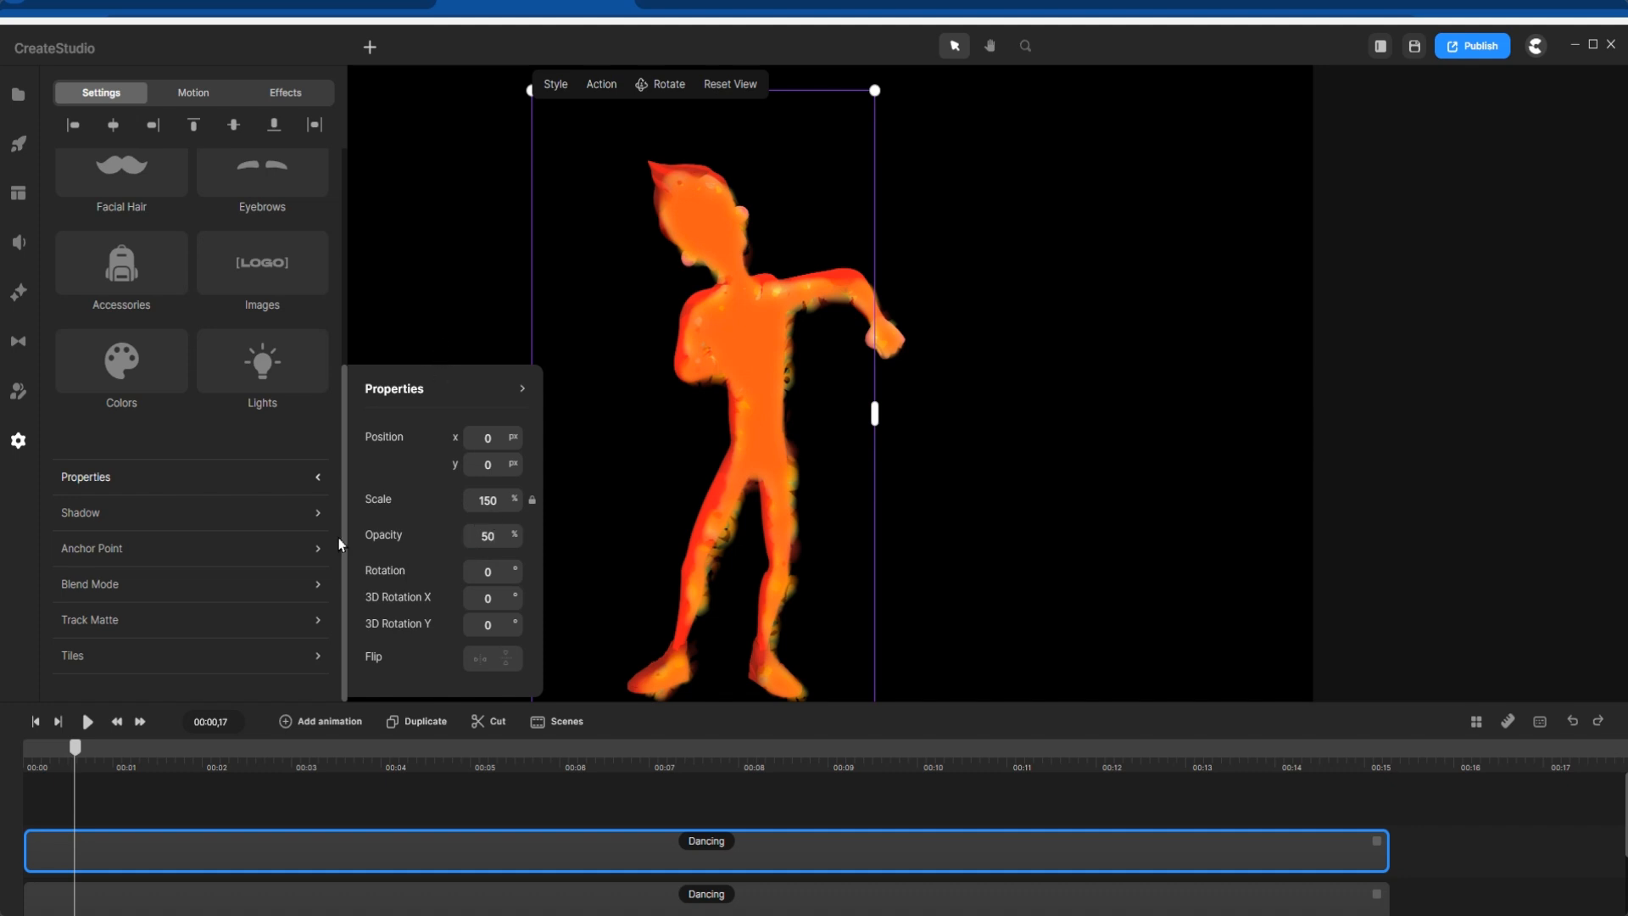
Step: Set the opacity of the orange clip, directly beneath the red one, to 50%
{"action": "scroll", "coordinate": [289, 784], "scroll_direction": "down", "scroll_amount": 1}
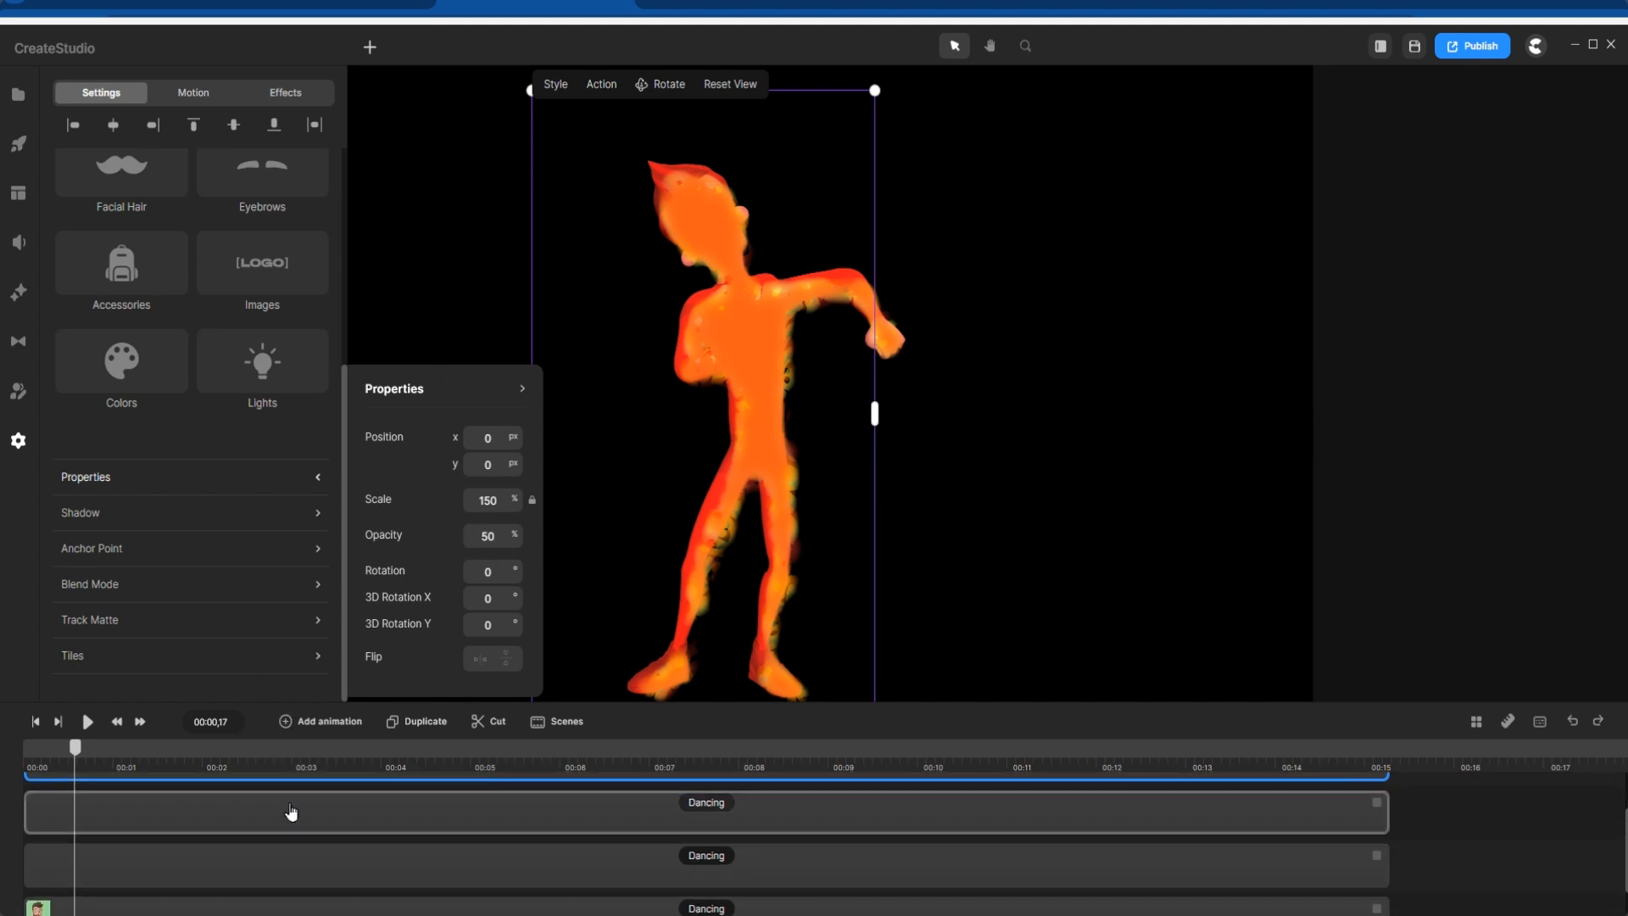
{"action": "left_click", "coordinate": [295, 812]}
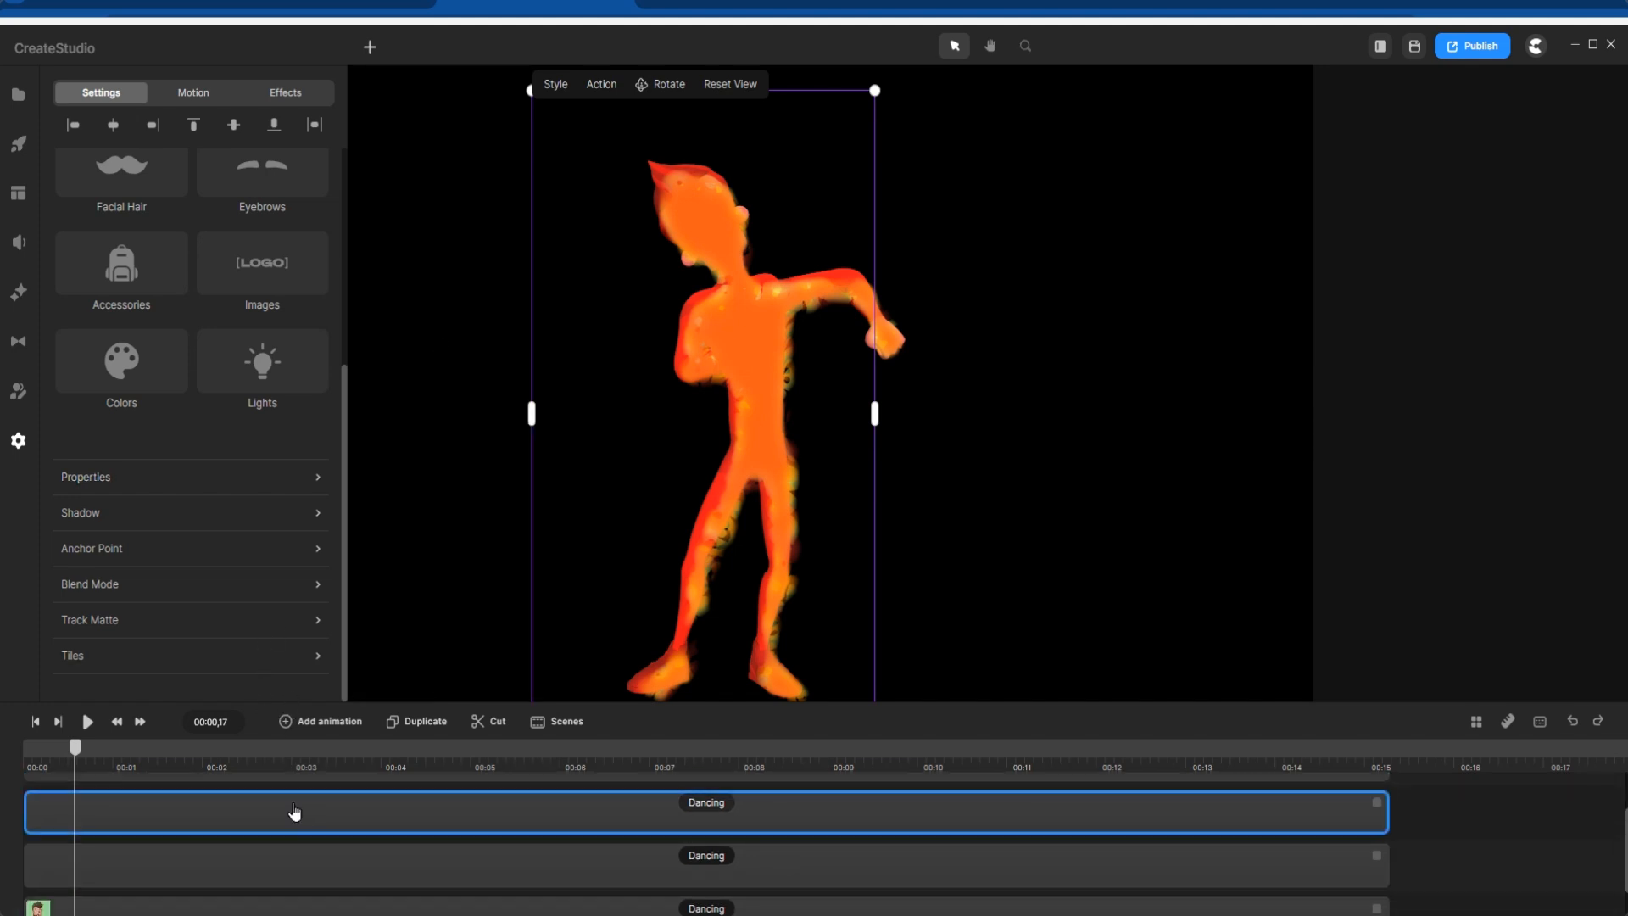
{"action": "left_click", "coordinate": [109, 480]}
{"action": "left_click_drag", "start_coordinate": [498, 539], "coordinate": [476, 535]}
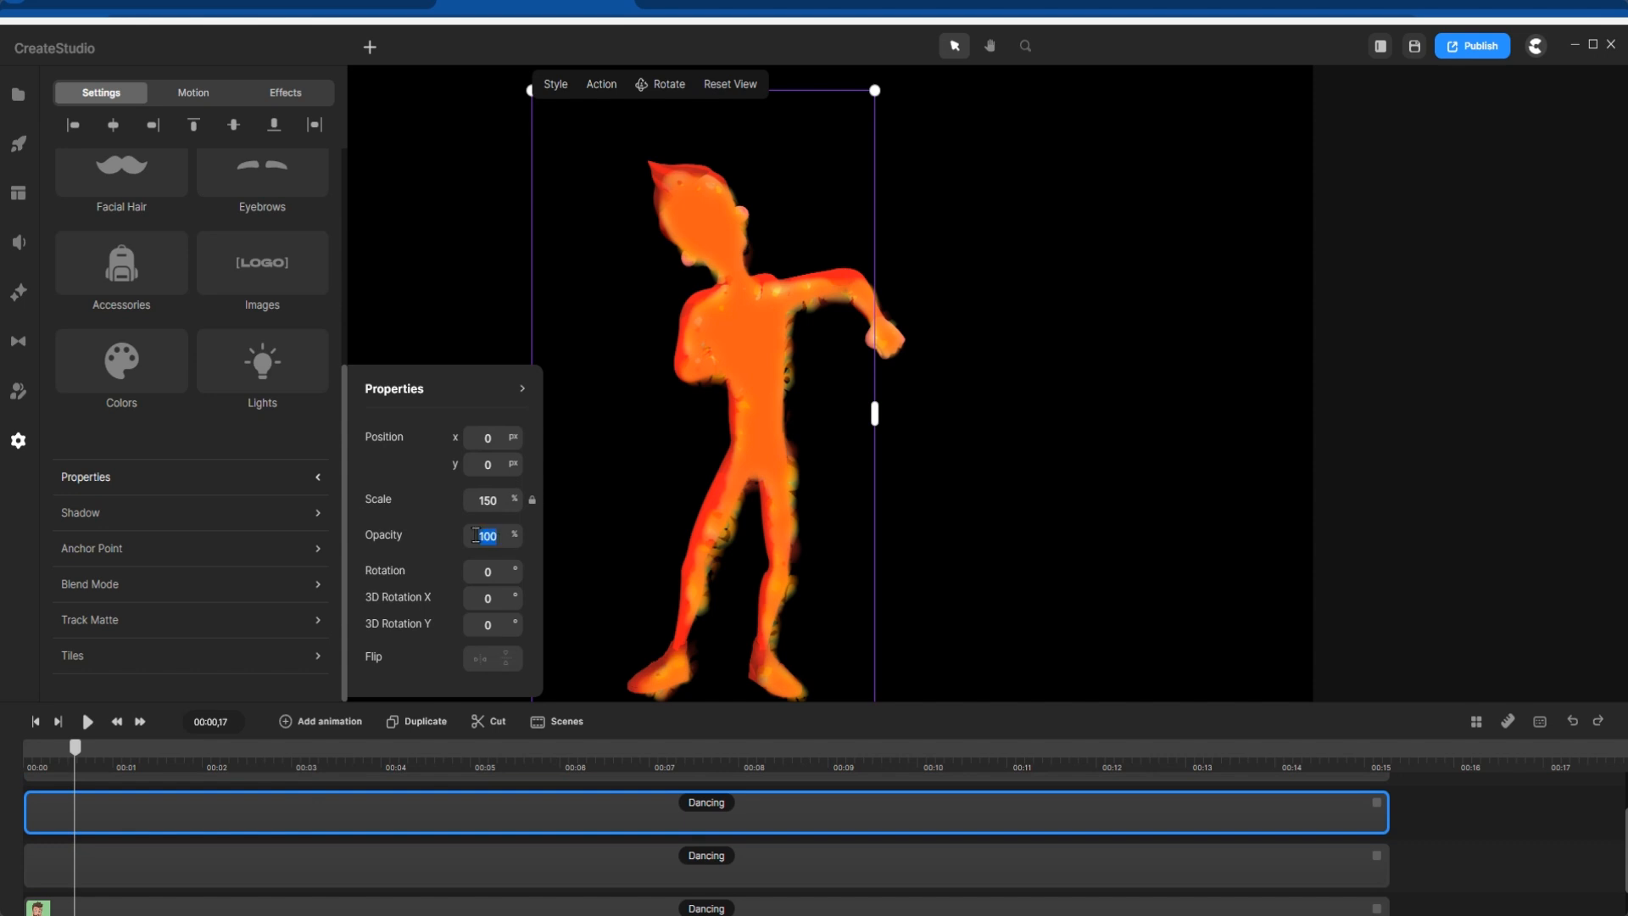
{"action": "type", "text": "50"}
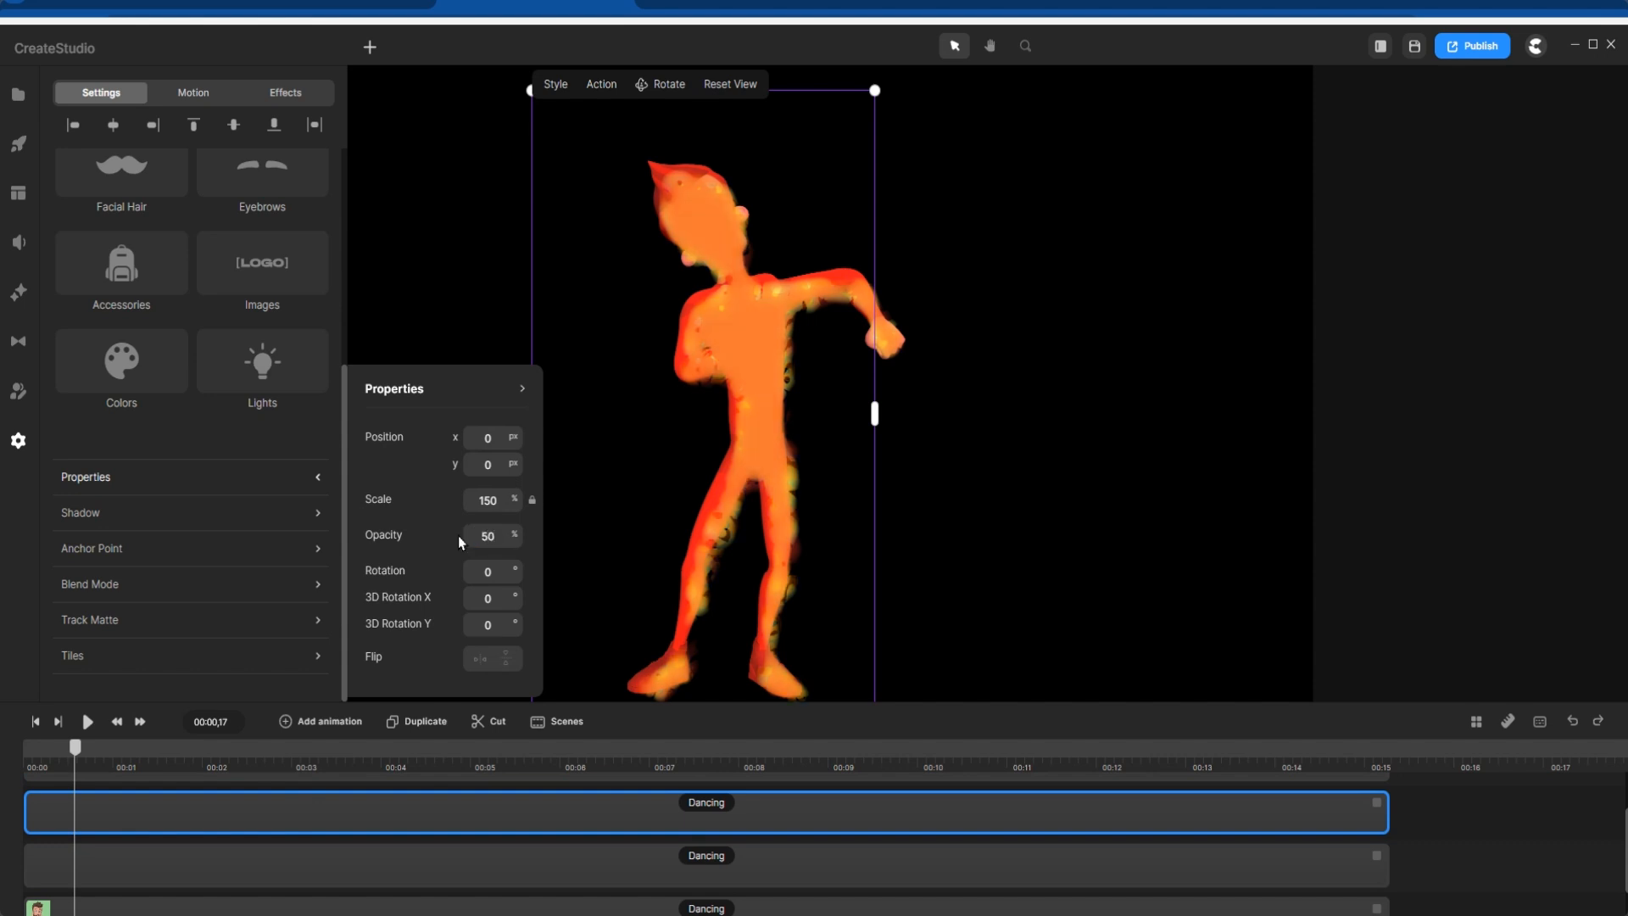
Step: Set the opacity of the yellow clip, directly above the original Tom clip, to 50%
{"action": "scroll", "coordinate": [263, 791], "scroll_direction": "down", "scroll_amount": 2}
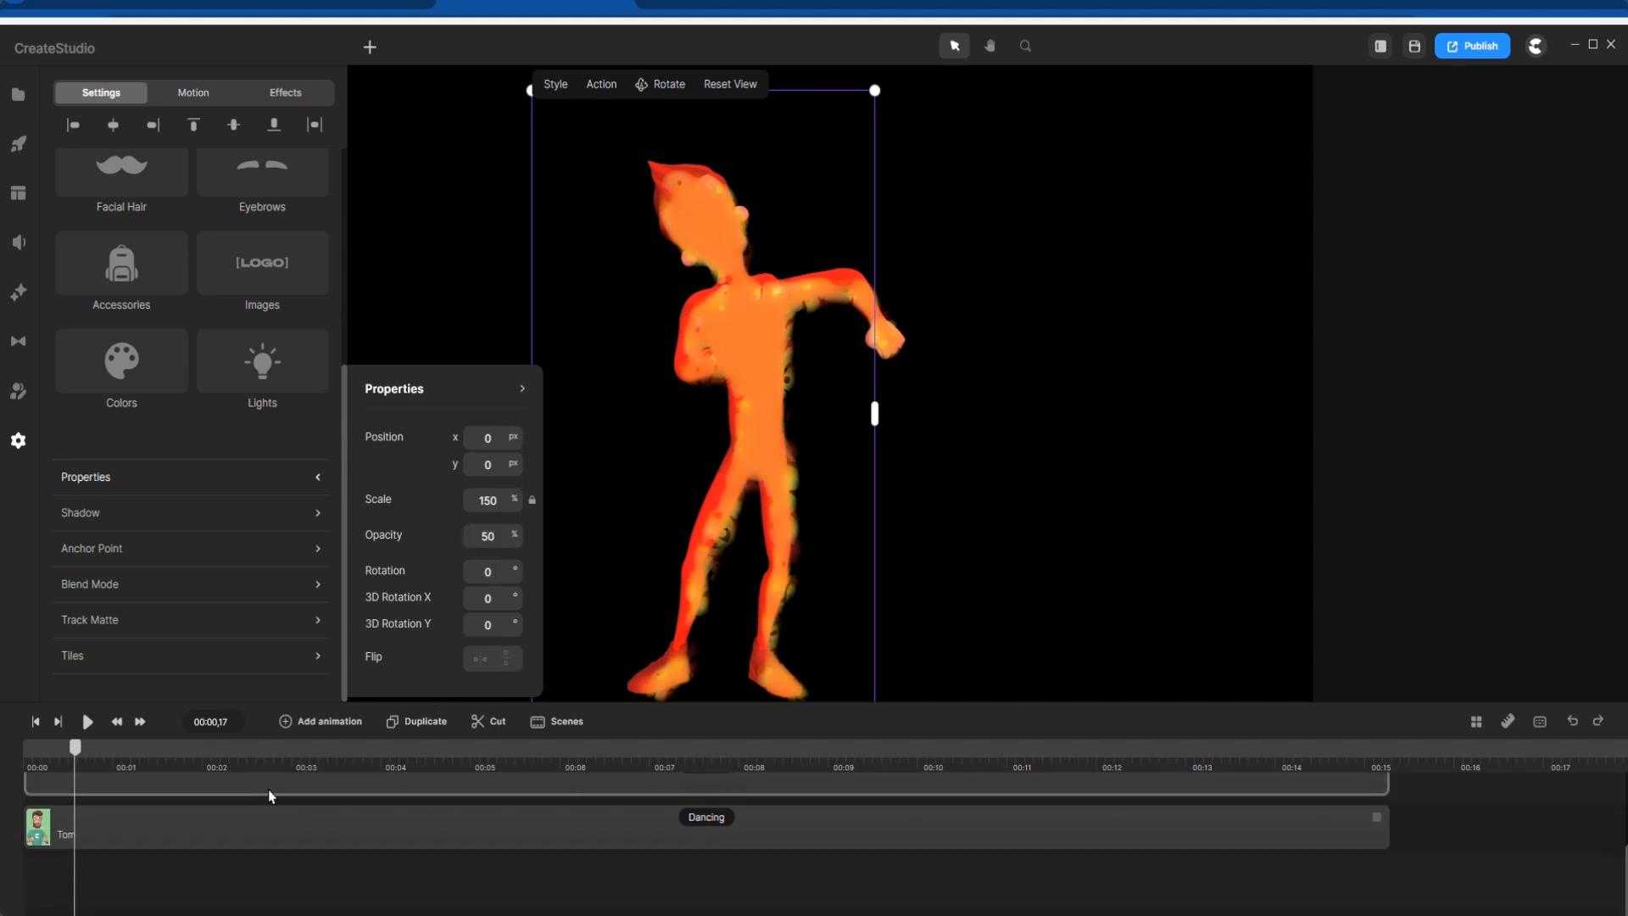
{"action": "left_click", "coordinate": [268, 787]}
{"action": "scroll", "coordinate": [271, 791], "scroll_direction": "up", "scroll_amount": 1}
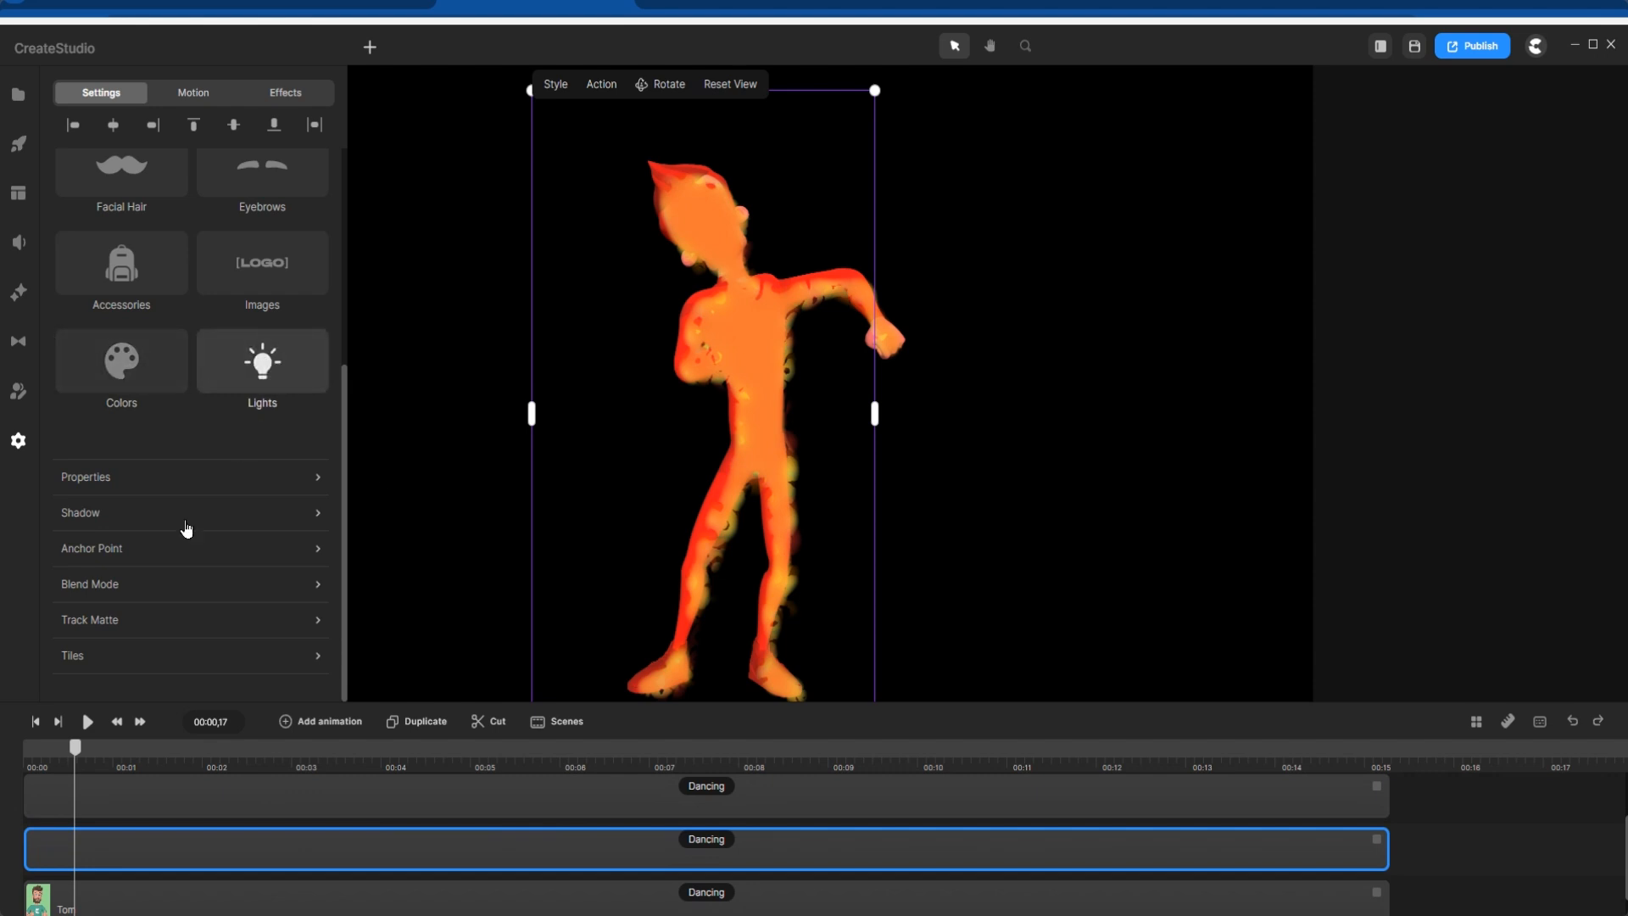
{"action": "left_click", "coordinate": [102, 477]}
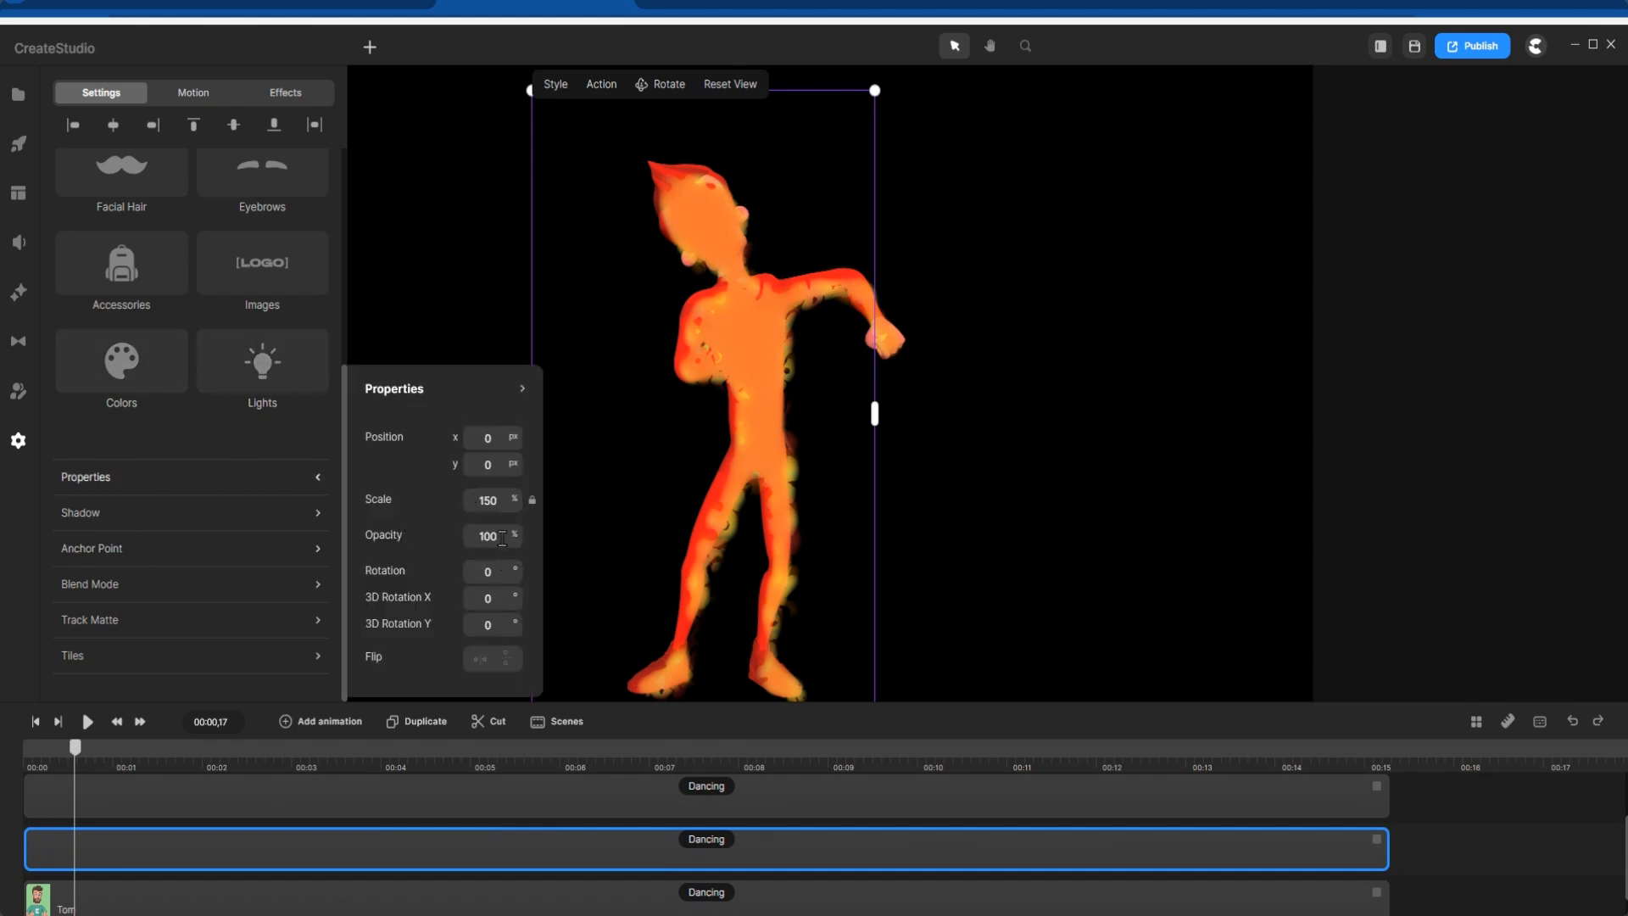
{"action": "type", "text": "50"}
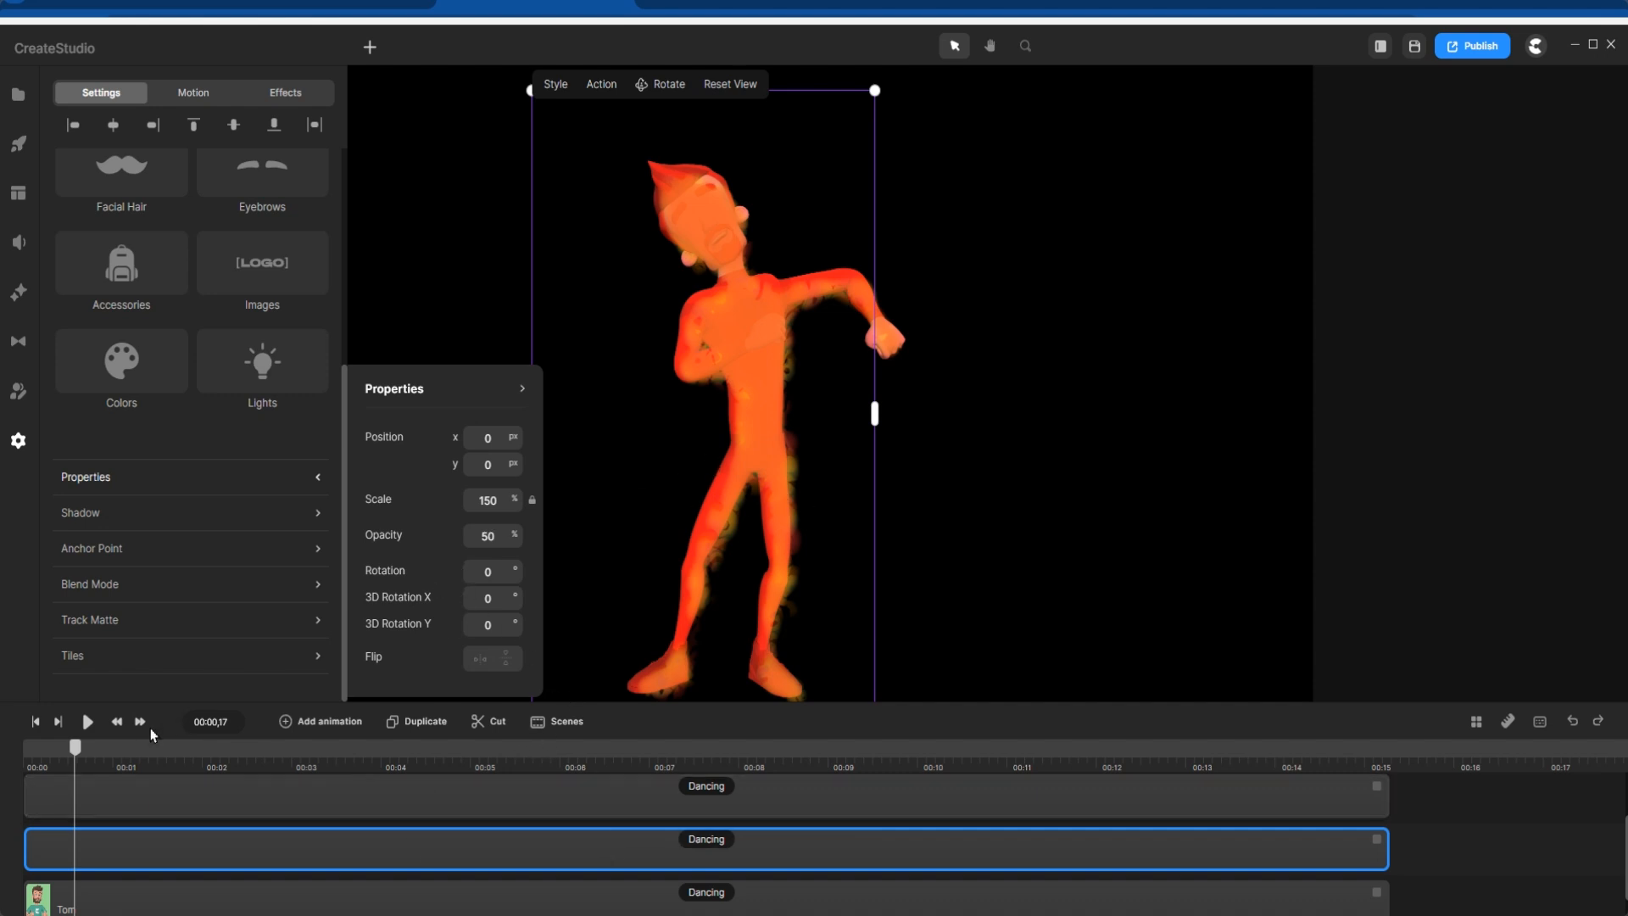
Step: Return the playhead to the start and play the layered dancing animation through to its end
{"action": "left_click_drag", "start_coordinate": [75, 746], "coordinate": [12, 767]}
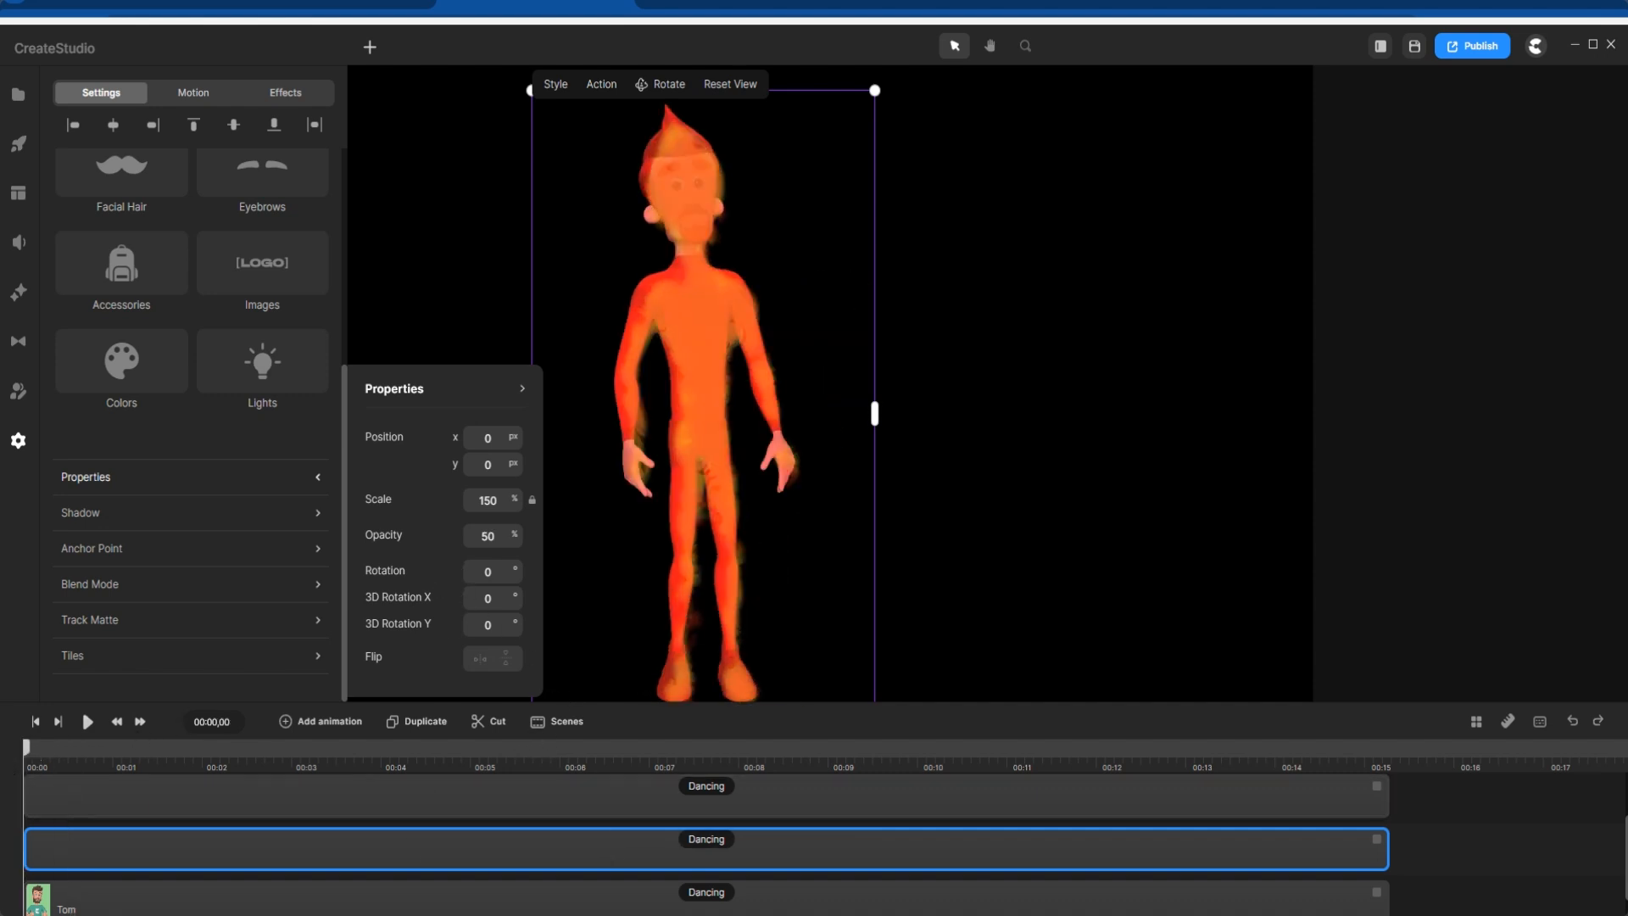
{"action": "key", "text": "space"}
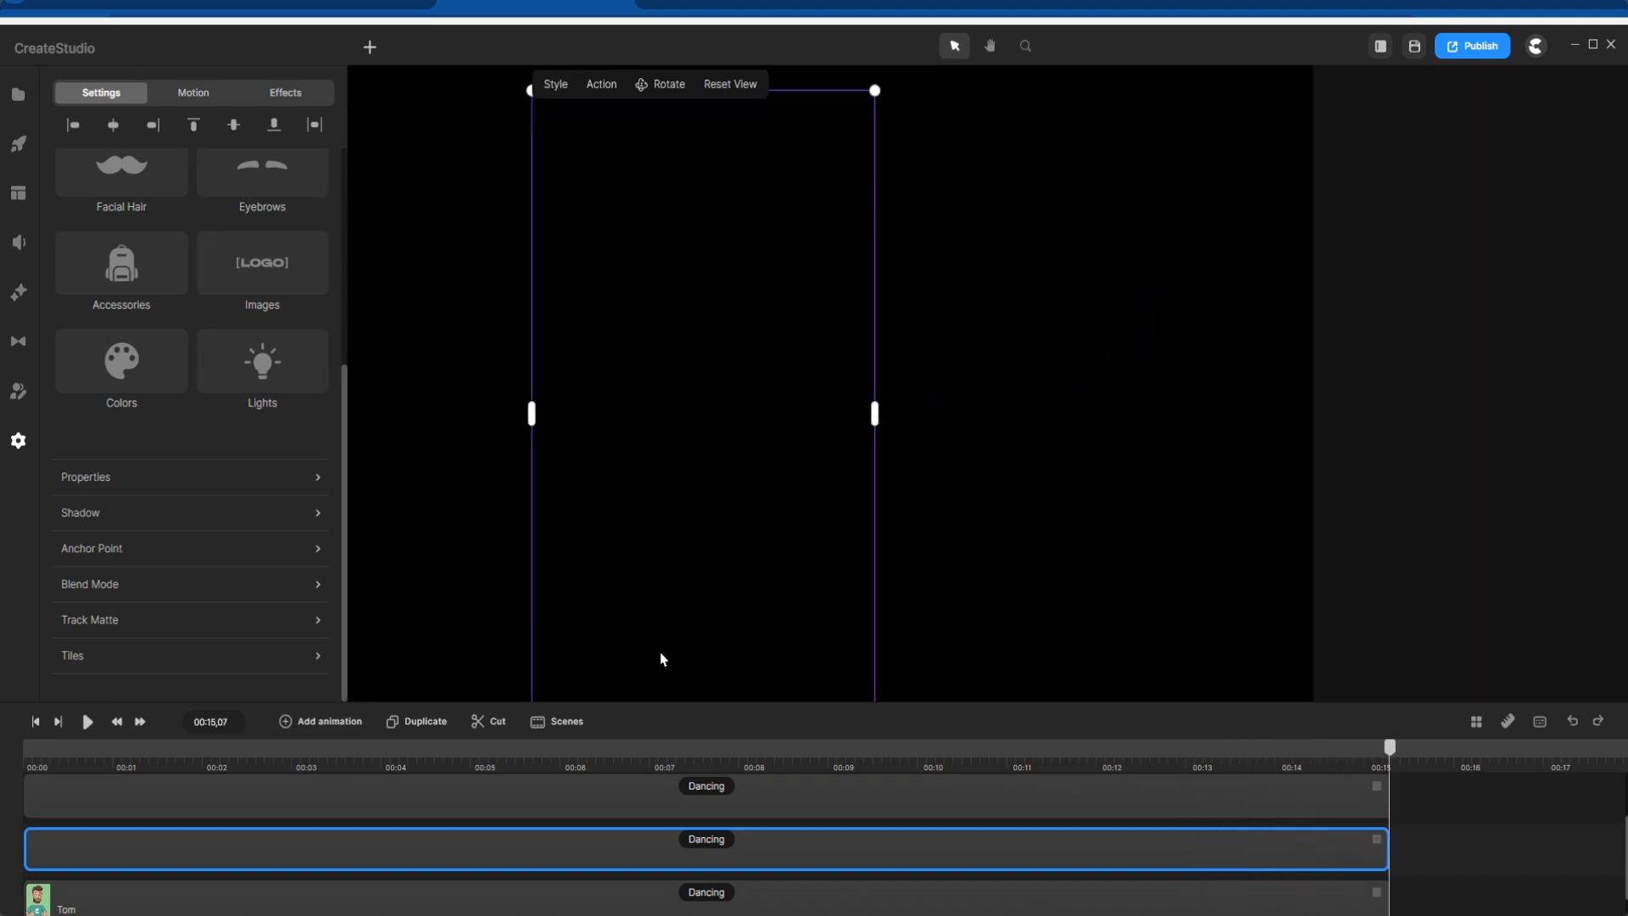
{"action": "scroll", "coordinate": [418, 852], "scroll_direction": "down", "scroll_amount": 2}
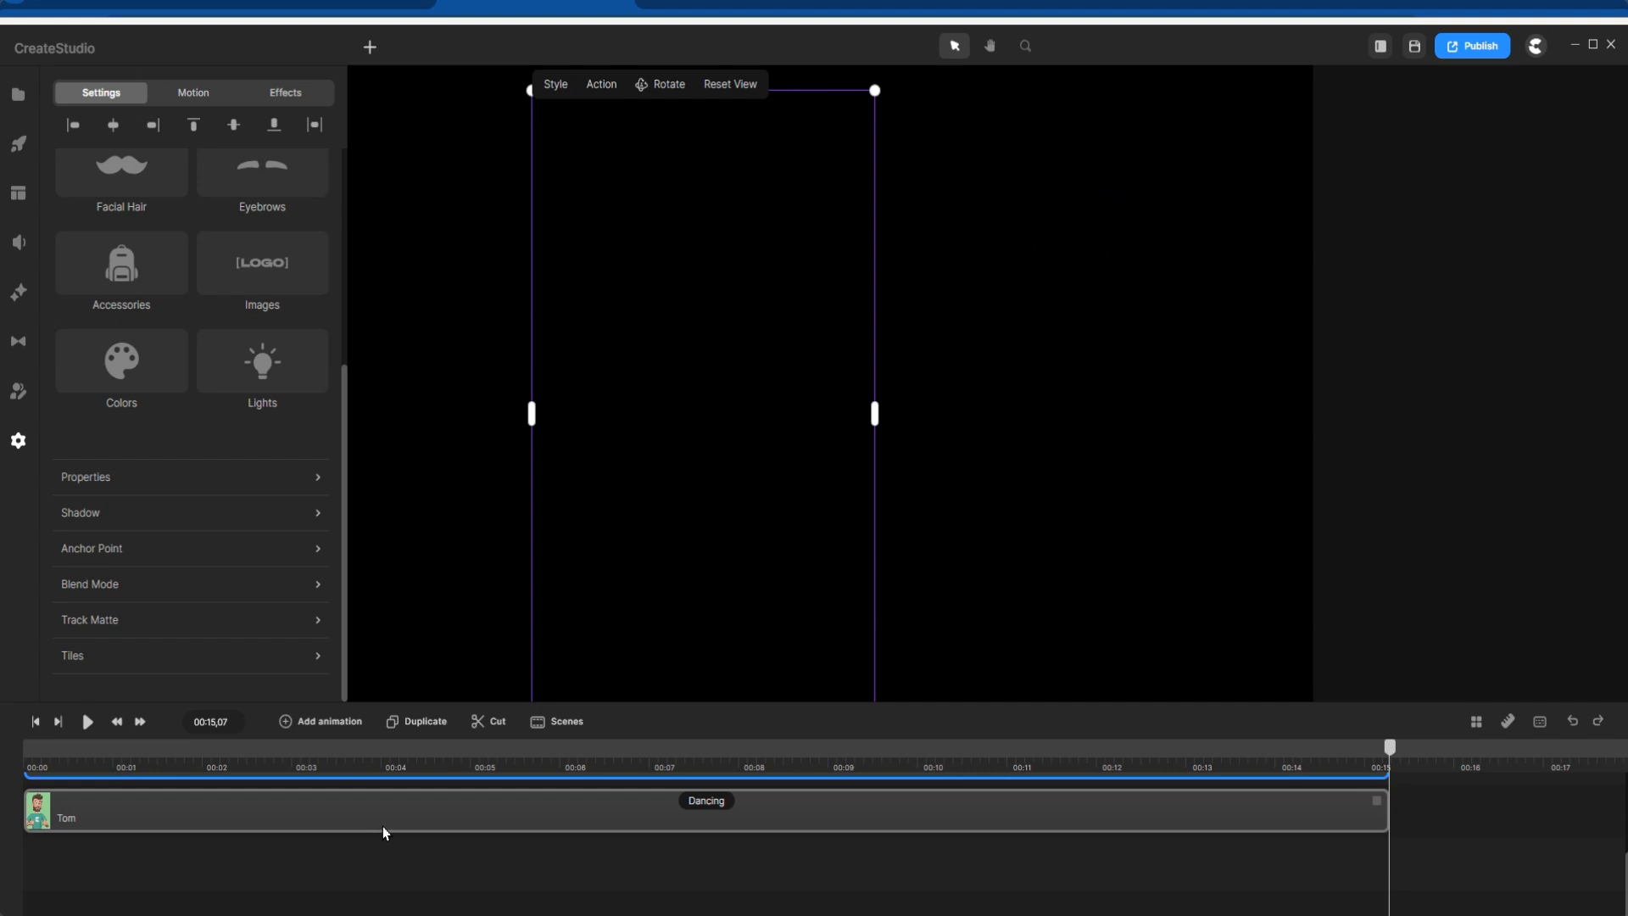
Step: Set the timeline track size to Medium so more of the stacked Dancing clips fit in view
{"action": "scroll", "coordinate": [383, 826], "scroll_direction": "up", "scroll_amount": 3}
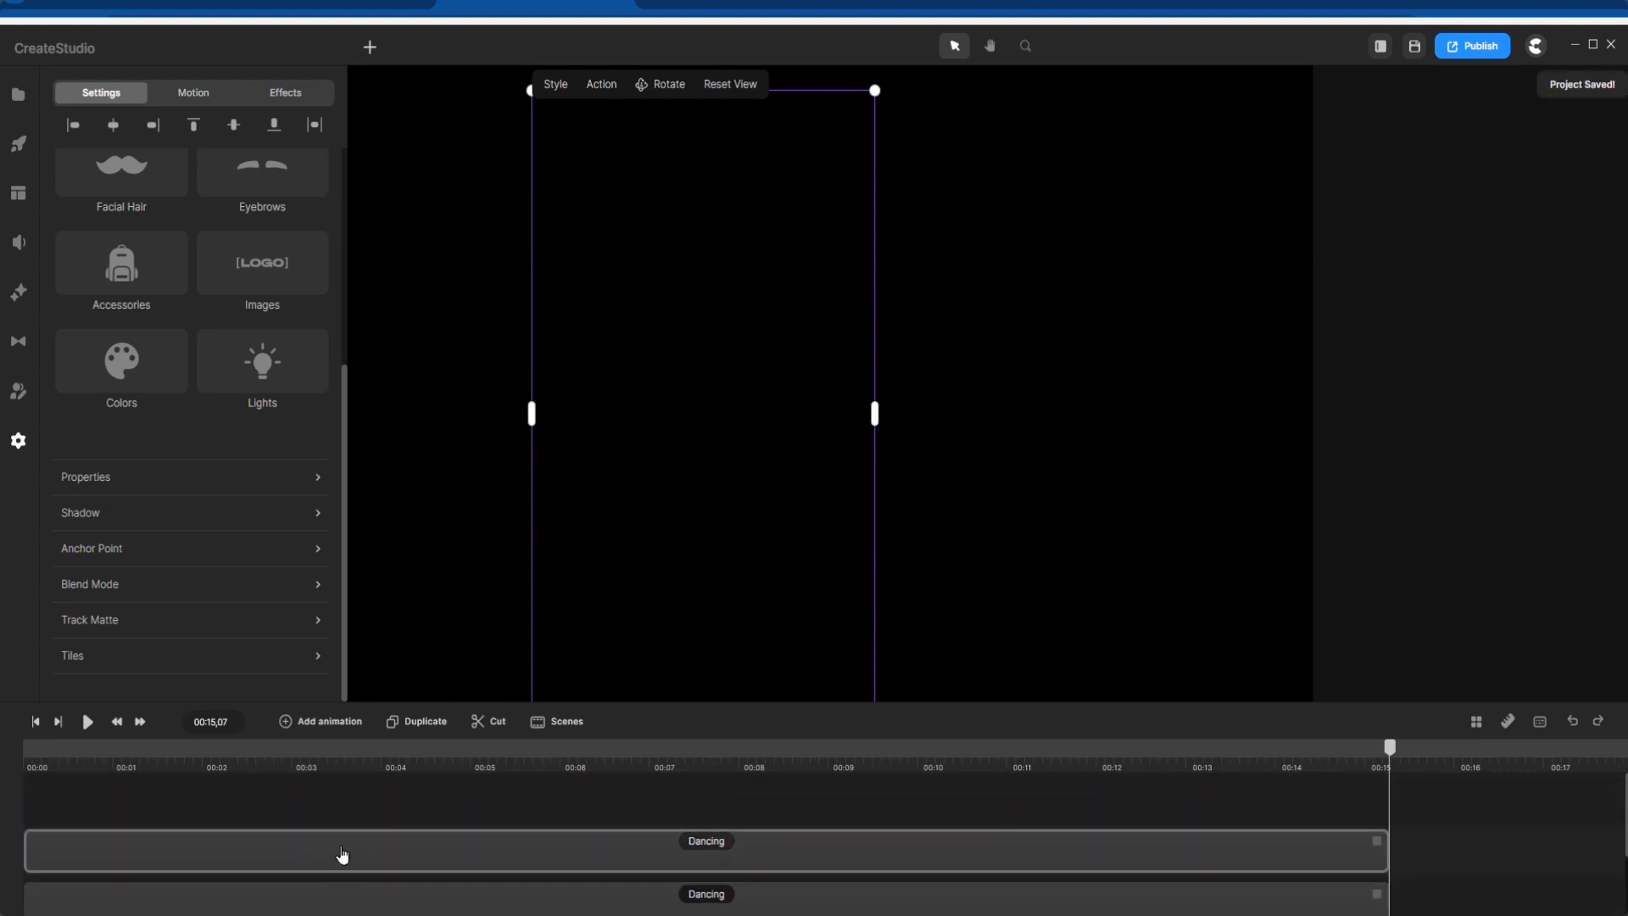
{"action": "mouse_move", "coordinate": [341, 855]}
{"action": "left_mouse_down"}
{"action": "mouse_move", "coordinate": [336, 914]}
{"action": "mouse_move", "coordinate": [309, 836]}
{"action": "mouse_move", "coordinate": [320, 847]}
{"action": "left_mouse_up"}
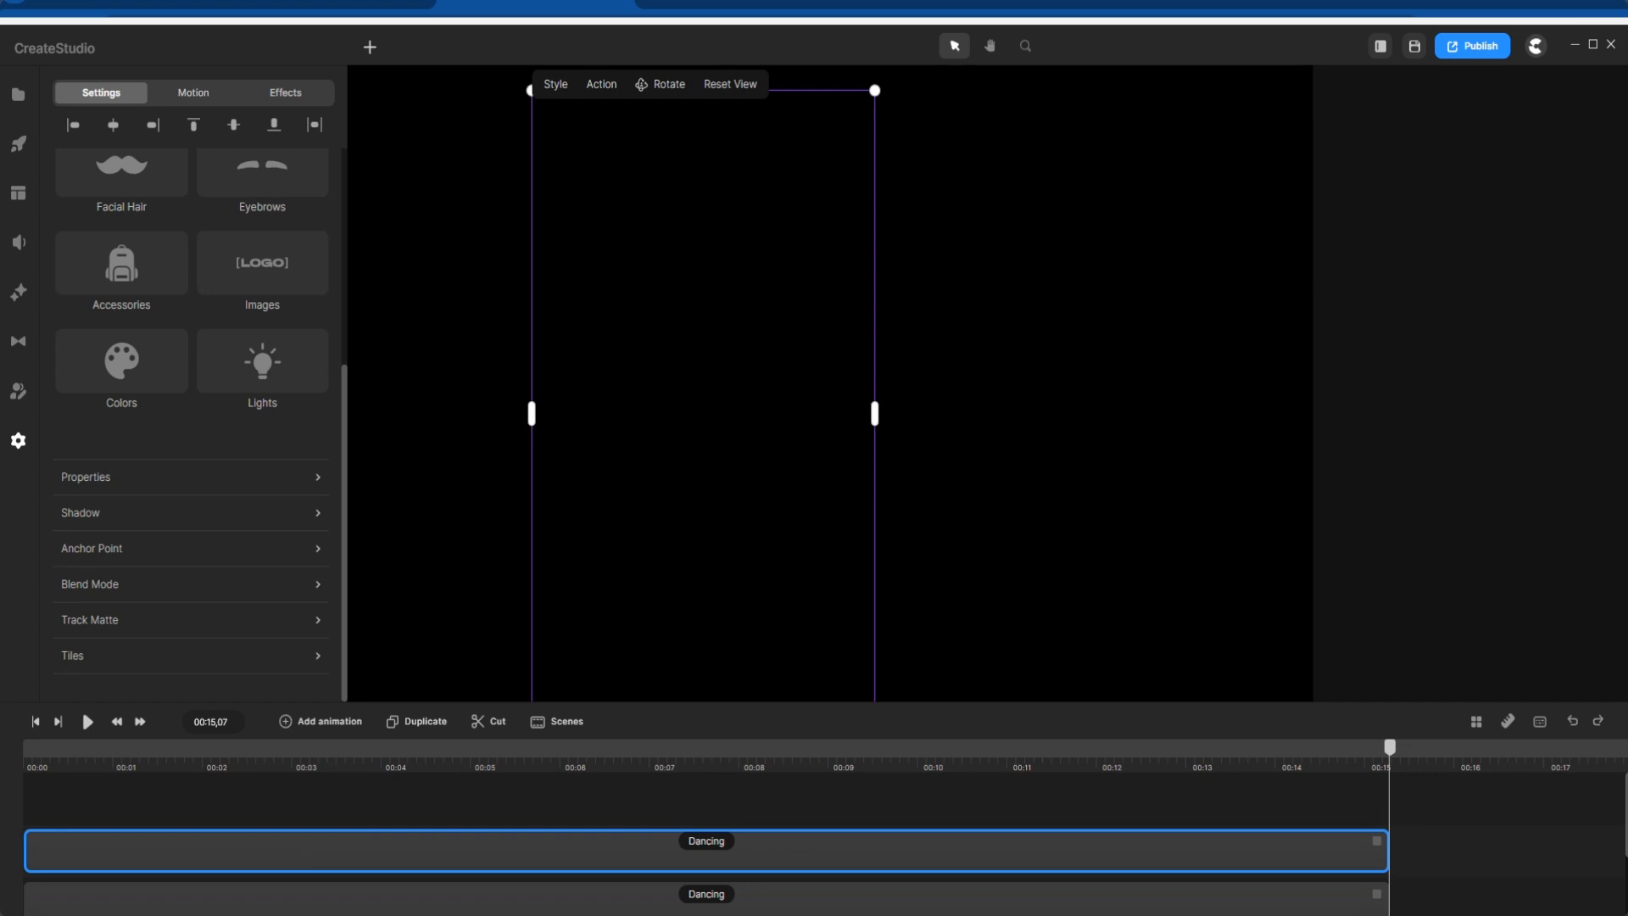
{"action": "scroll", "coordinate": [1472, 843], "scroll_direction": "down", "scroll_amount": 1}
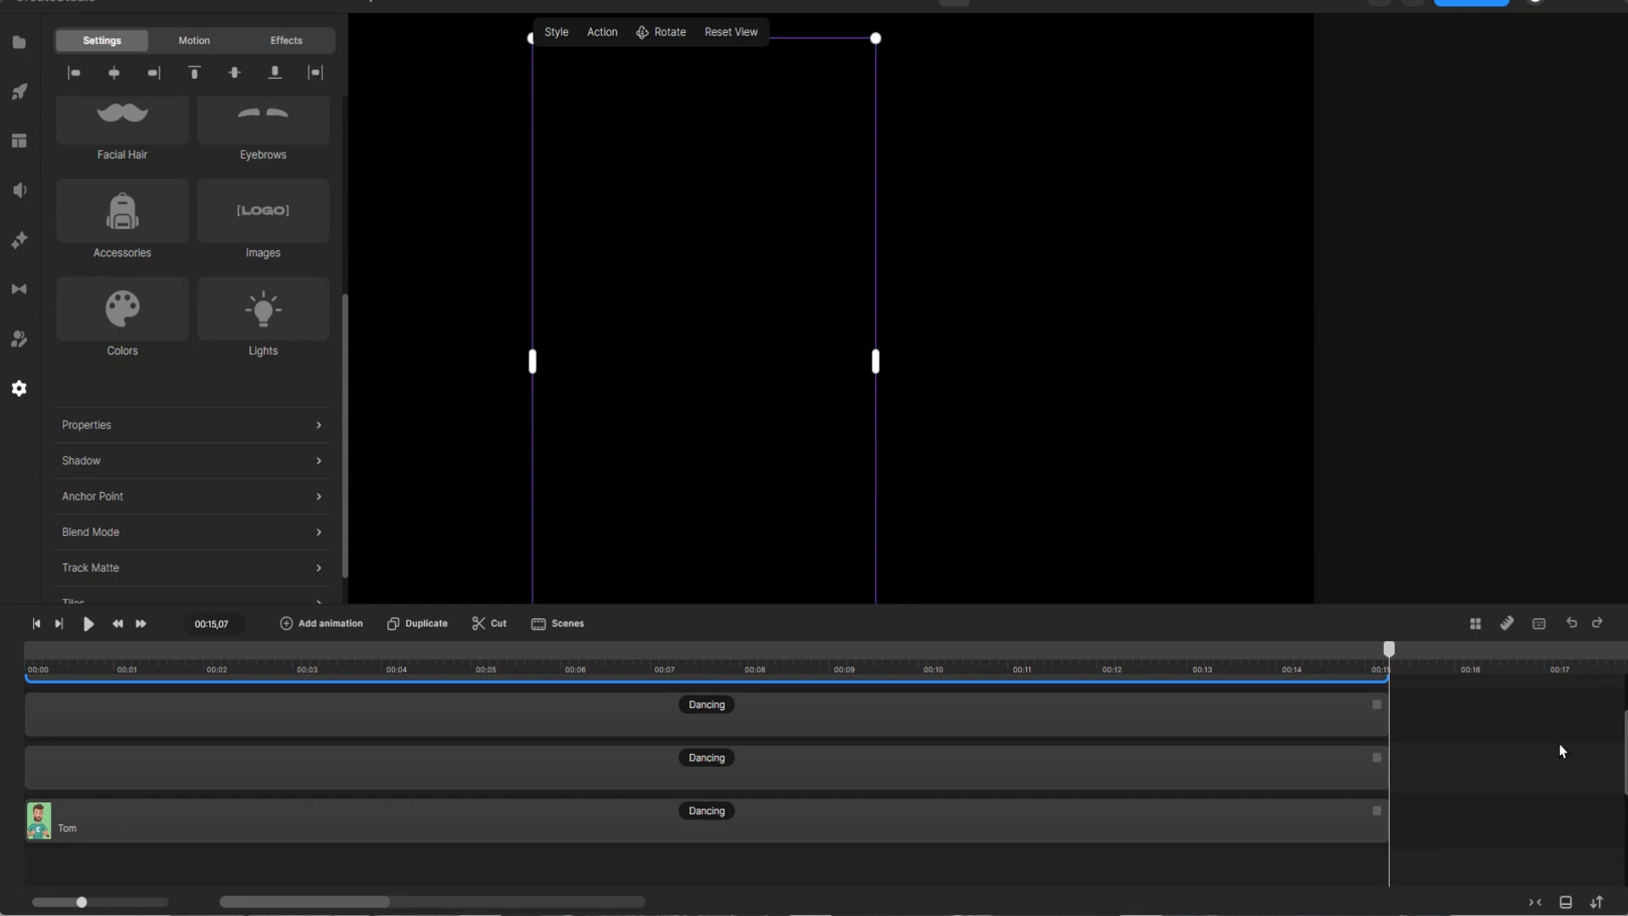
{"action": "left_click", "coordinate": [1601, 903]}
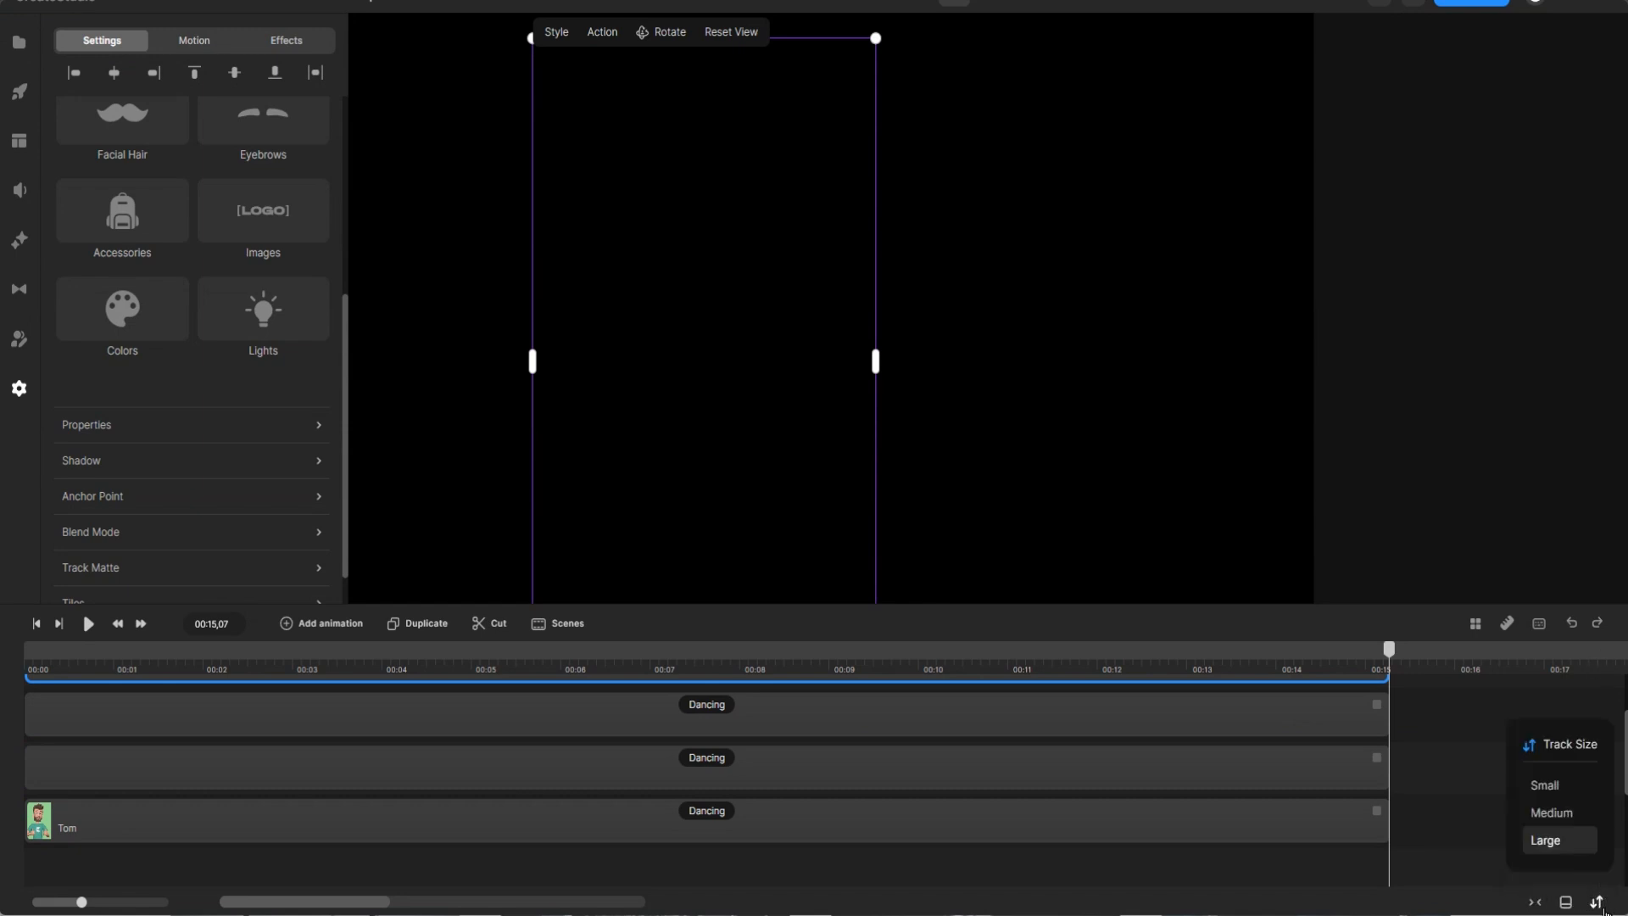
{"action": "left_click", "coordinate": [1567, 813]}
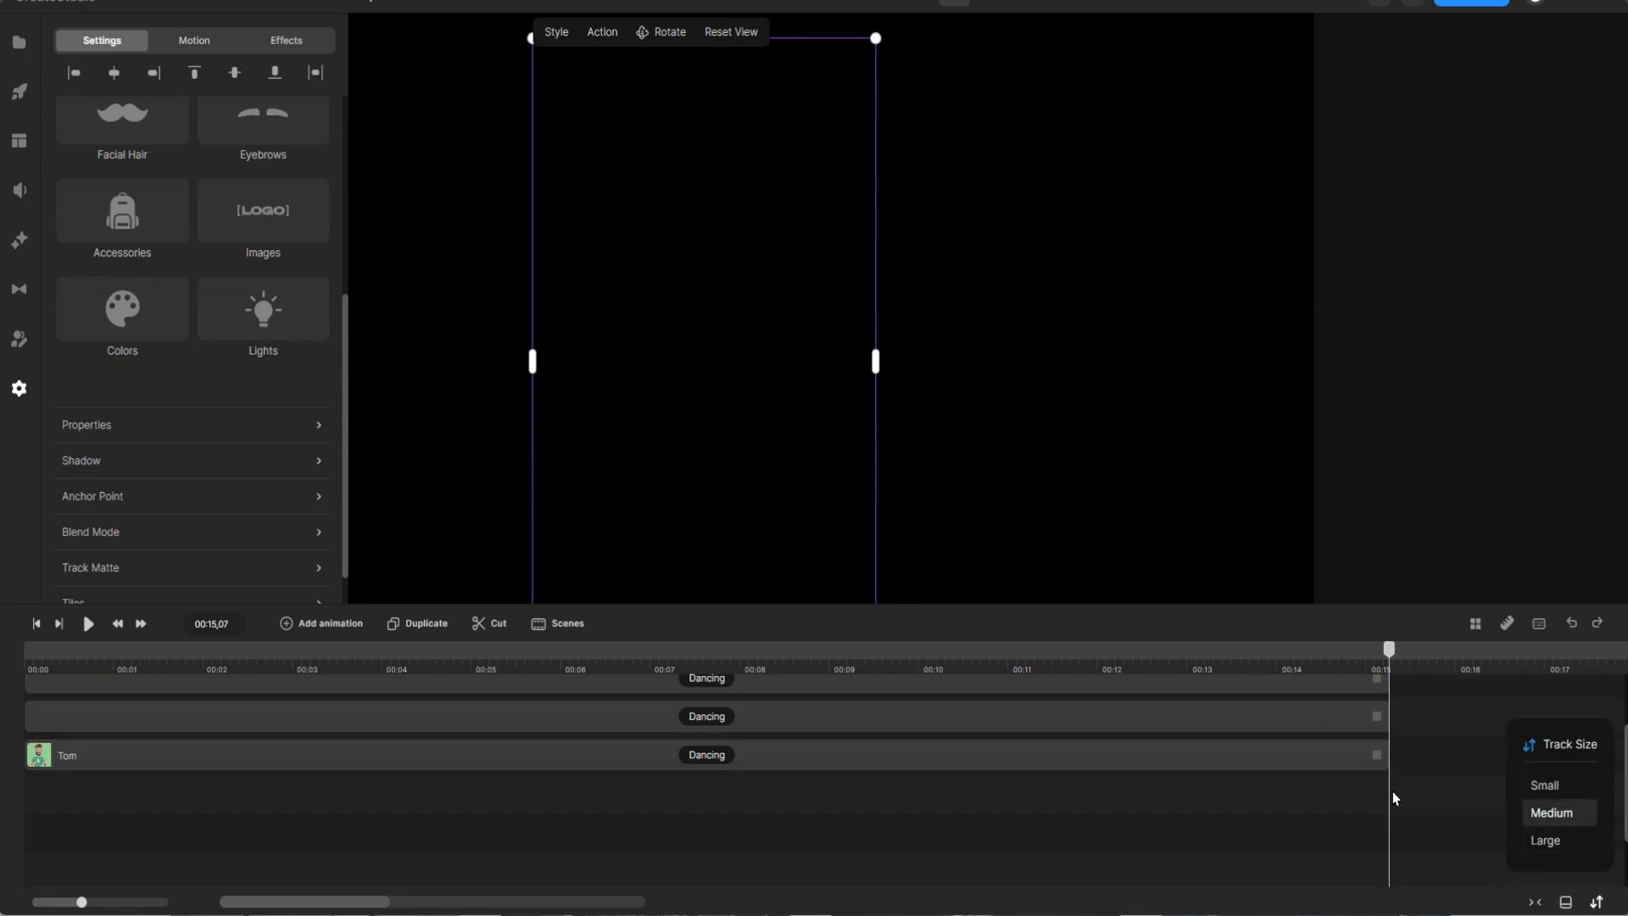
Step: Move the two topmost duplicate clips together below the original Tom clip in the layer stack
{"action": "scroll", "coordinate": [1393, 793], "scroll_direction": "up", "scroll_amount": 2}
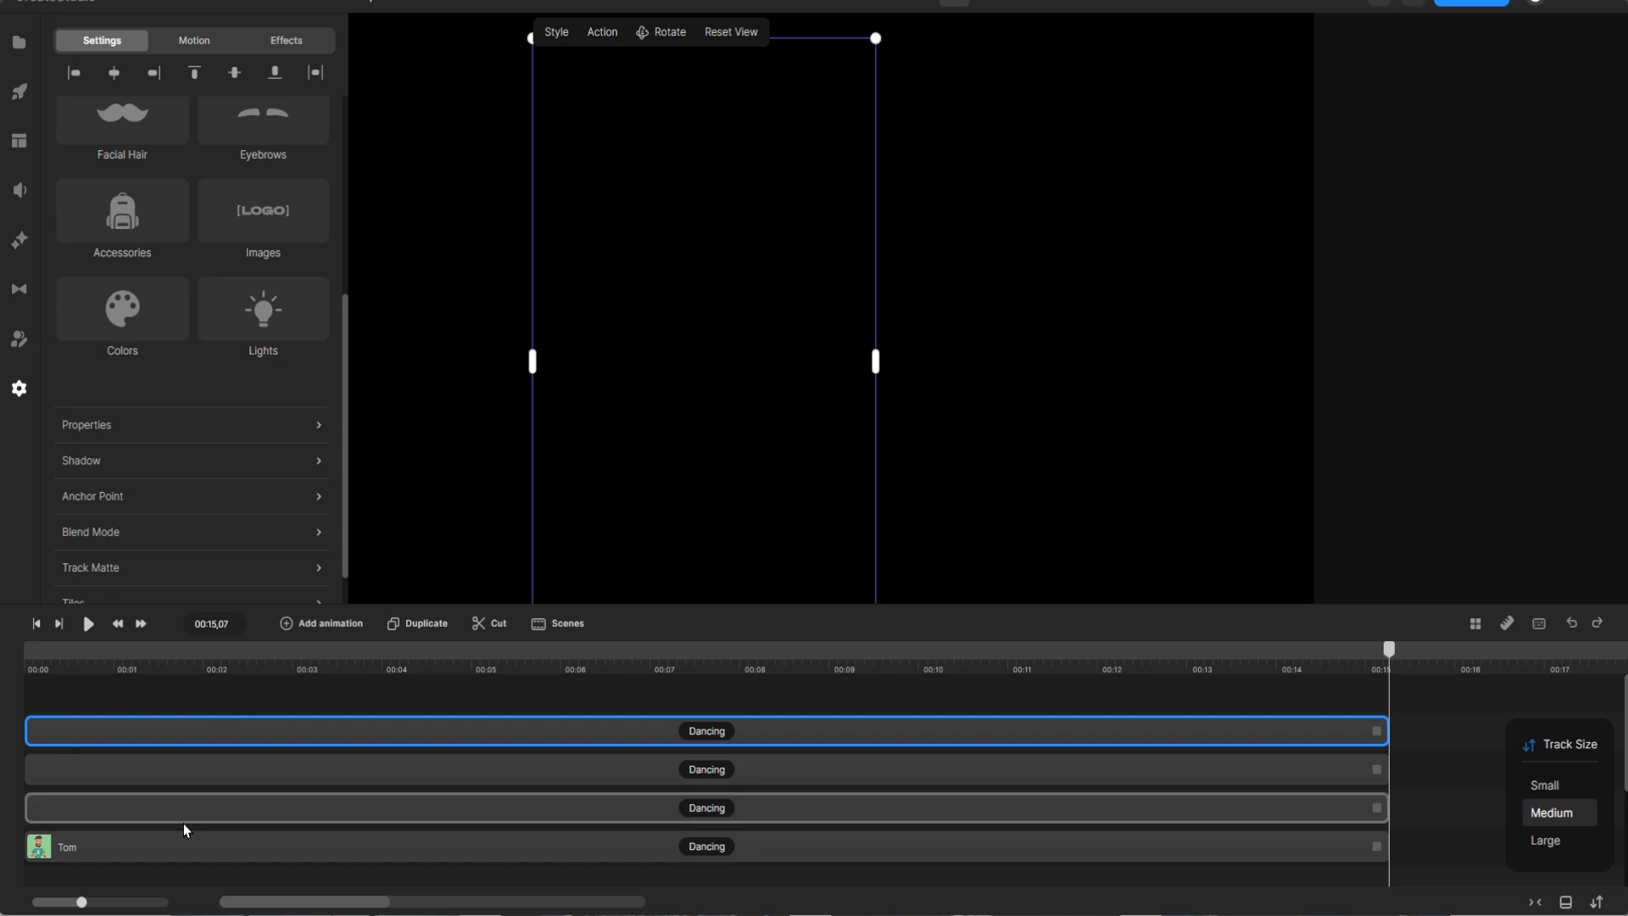
{"action": "left_click", "coordinate": [245, 776], "text": "shift"}
{"action": "left_click_drag", "start_coordinate": [244, 784], "coordinate": [225, 872]}
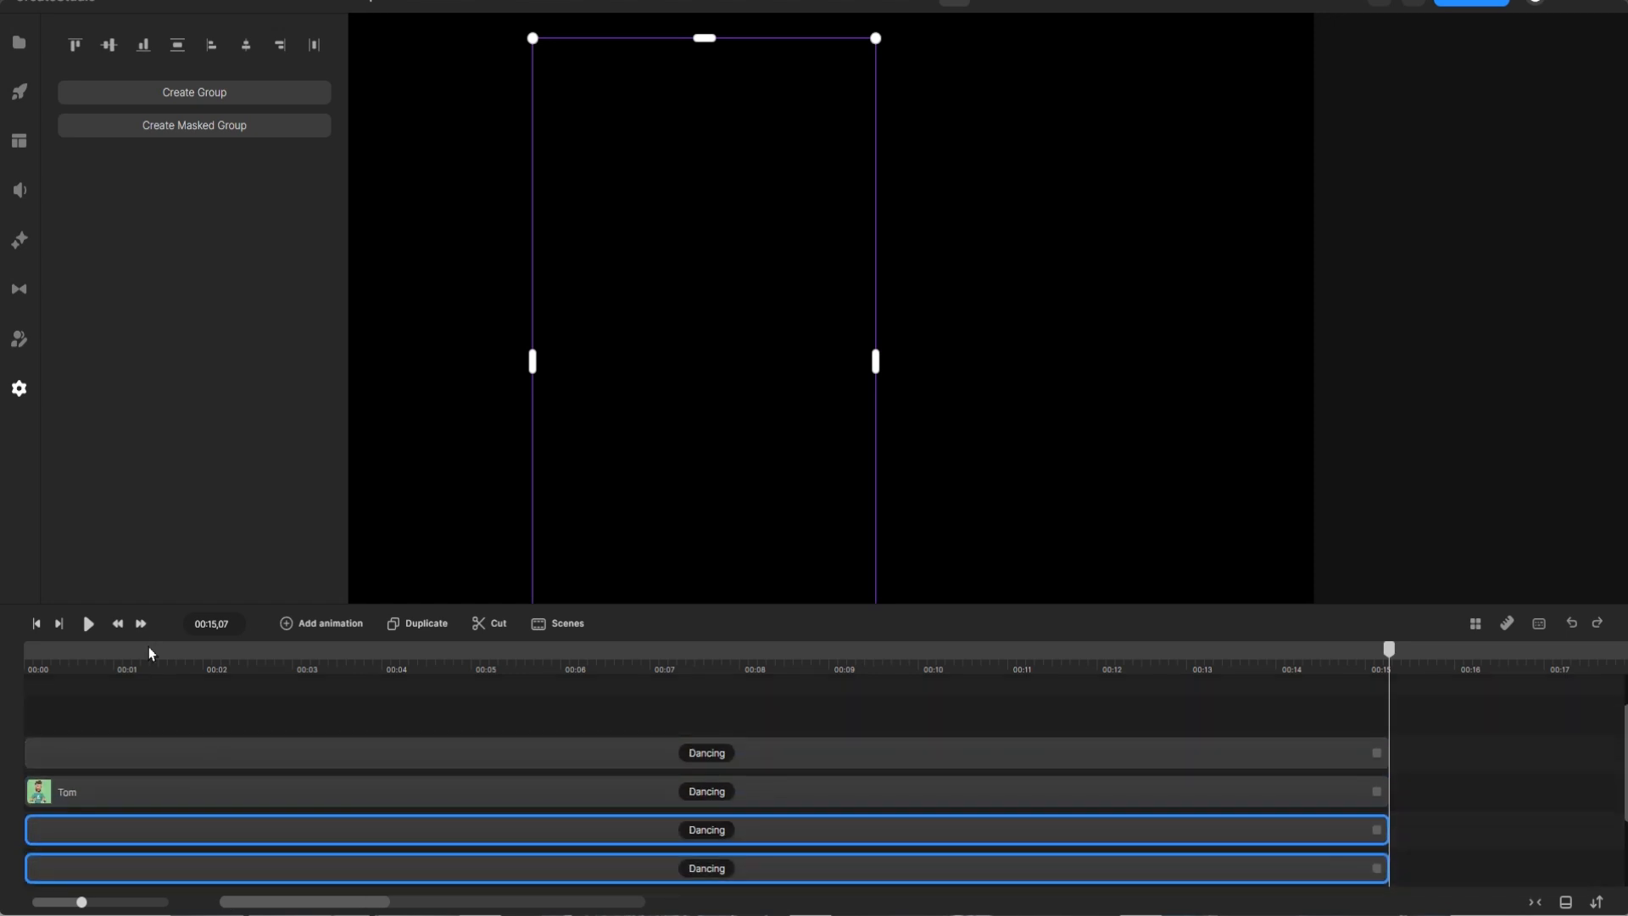
Step: Return the playhead to the start and play the first few seconds of the reordered dancing animation
{"action": "left_click", "coordinate": [149, 648]}
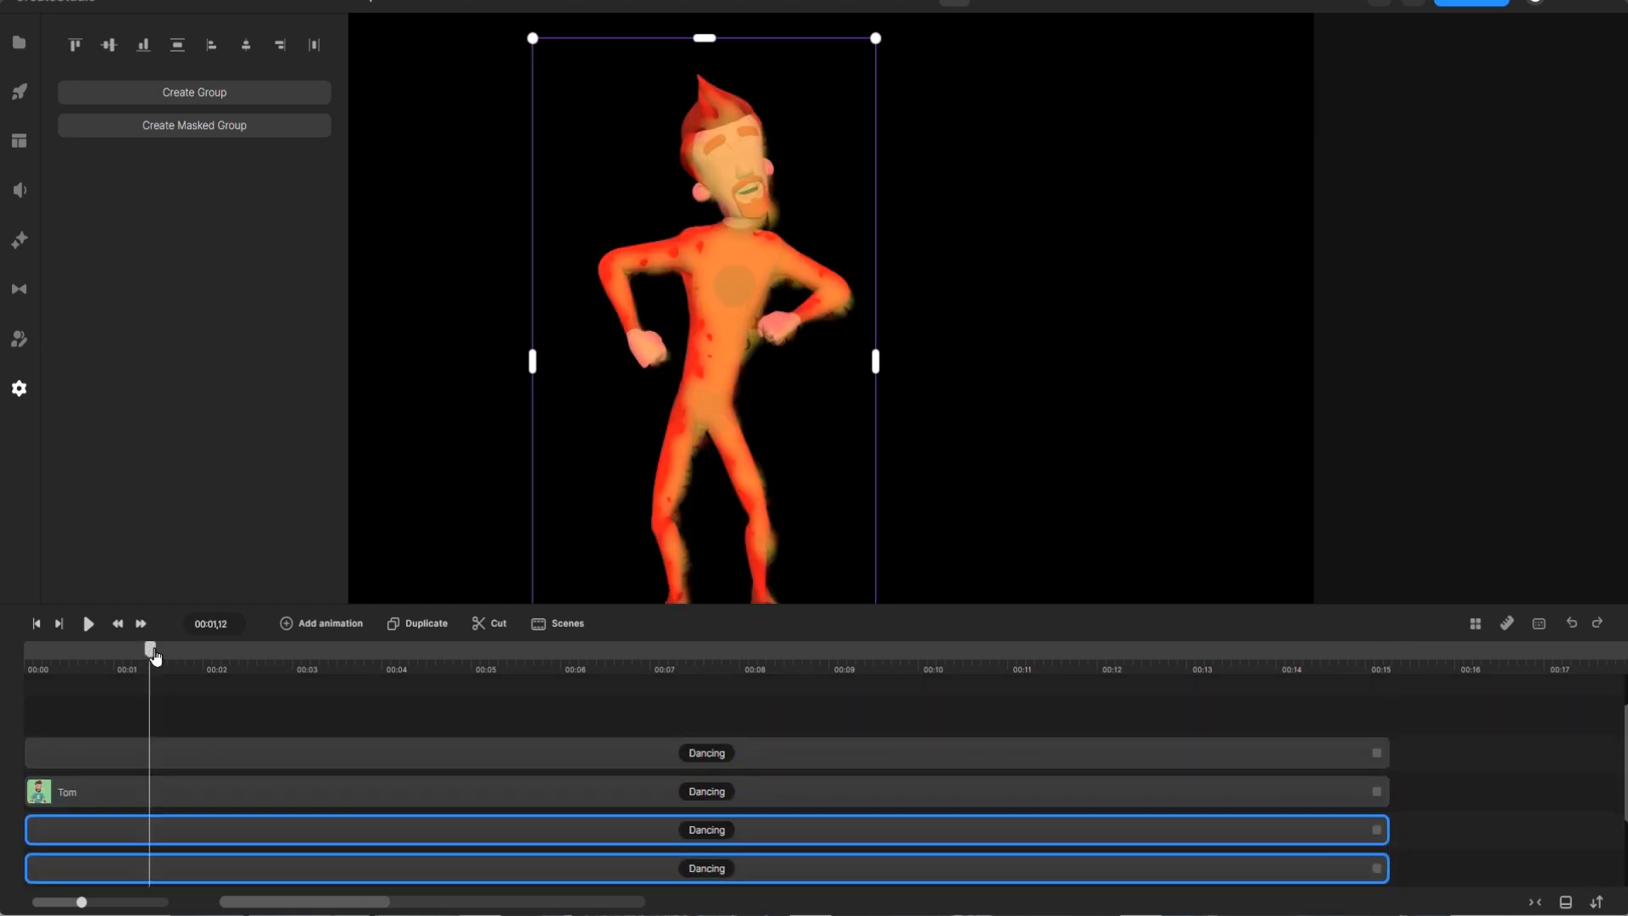
{"action": "left_click_drag", "start_coordinate": [153, 653], "coordinate": [12, 654]}
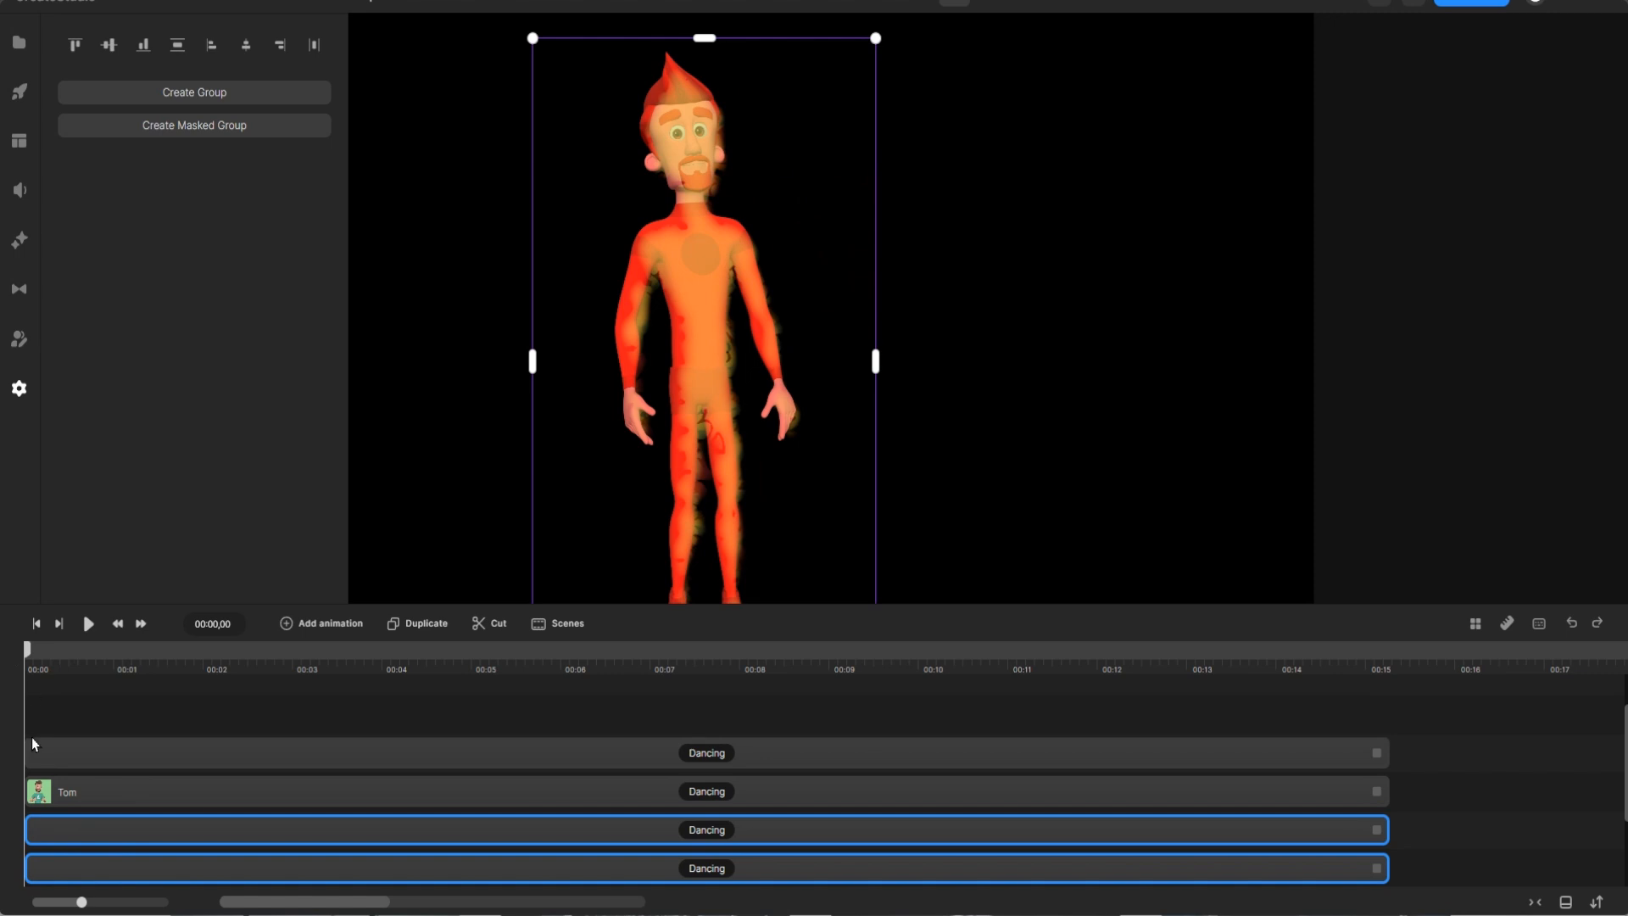
{"action": "key", "text": "space"}
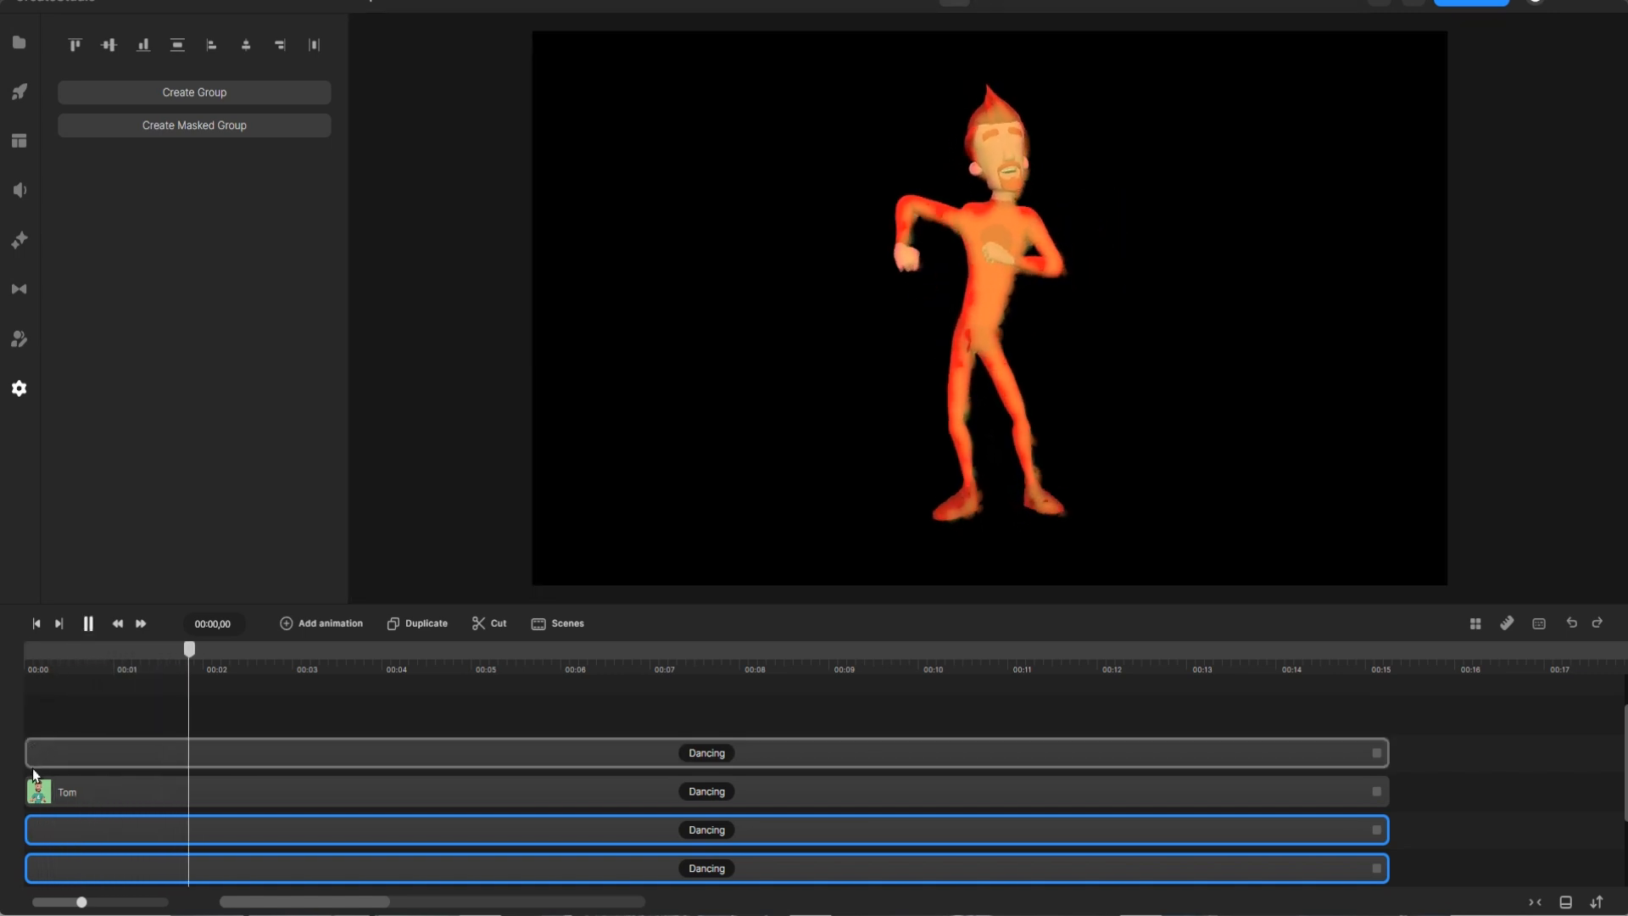
{"action": "key", "text": "space"}
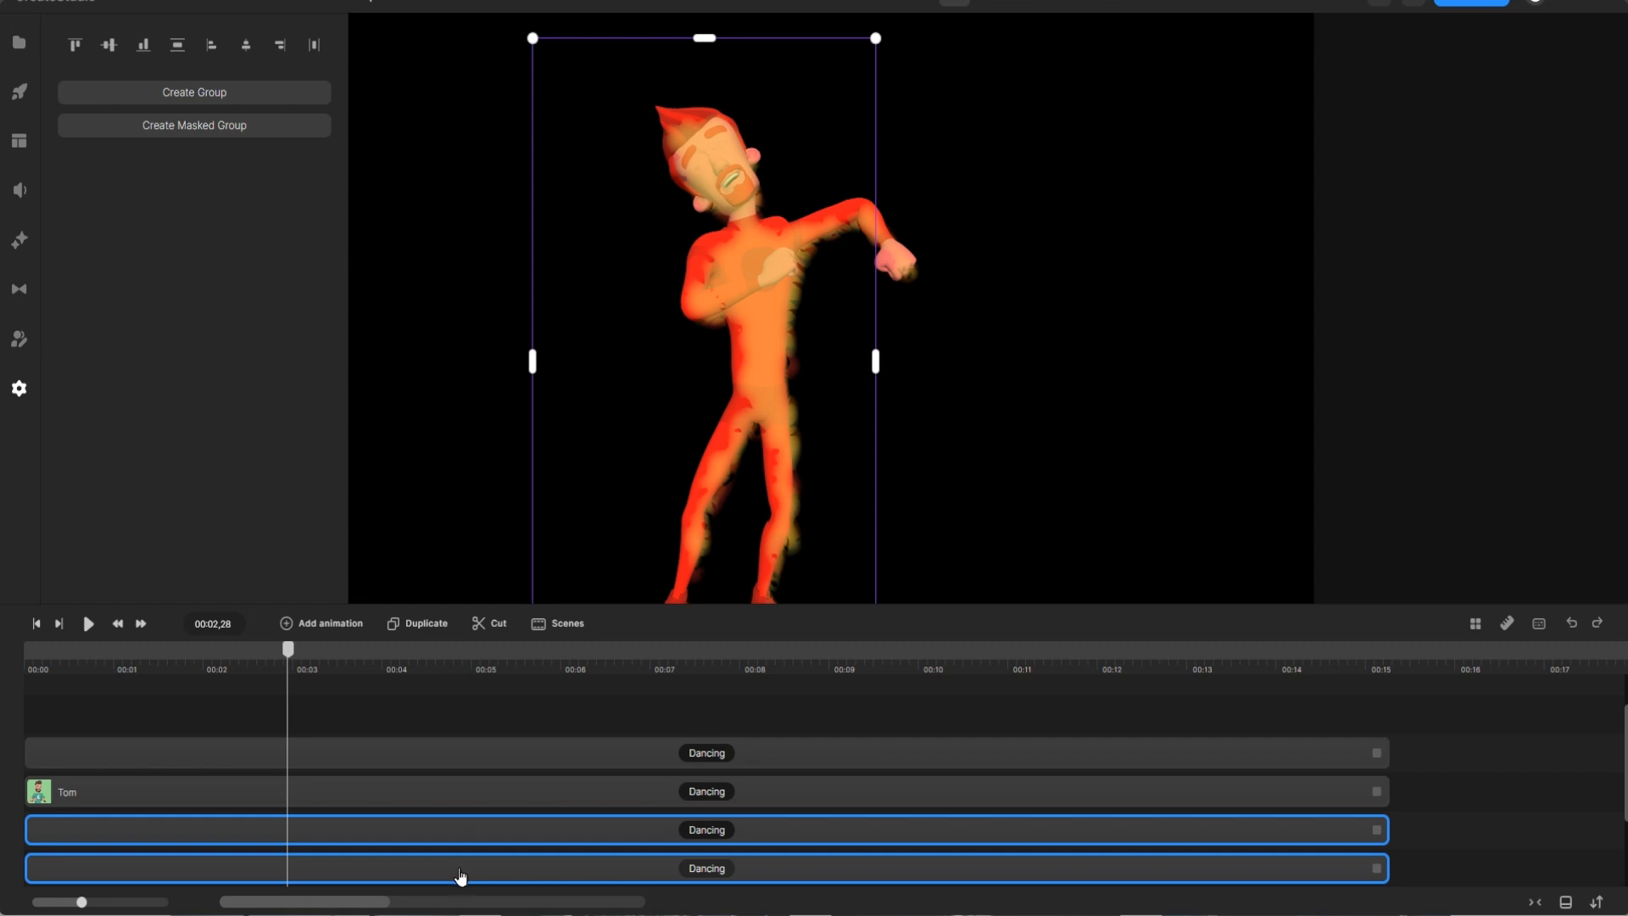
Step: Stretch the duplicate directly beneath the Tom clip slightly upward on the canvas, keeping its feet in place
{"action": "left_click", "coordinate": [445, 836]}
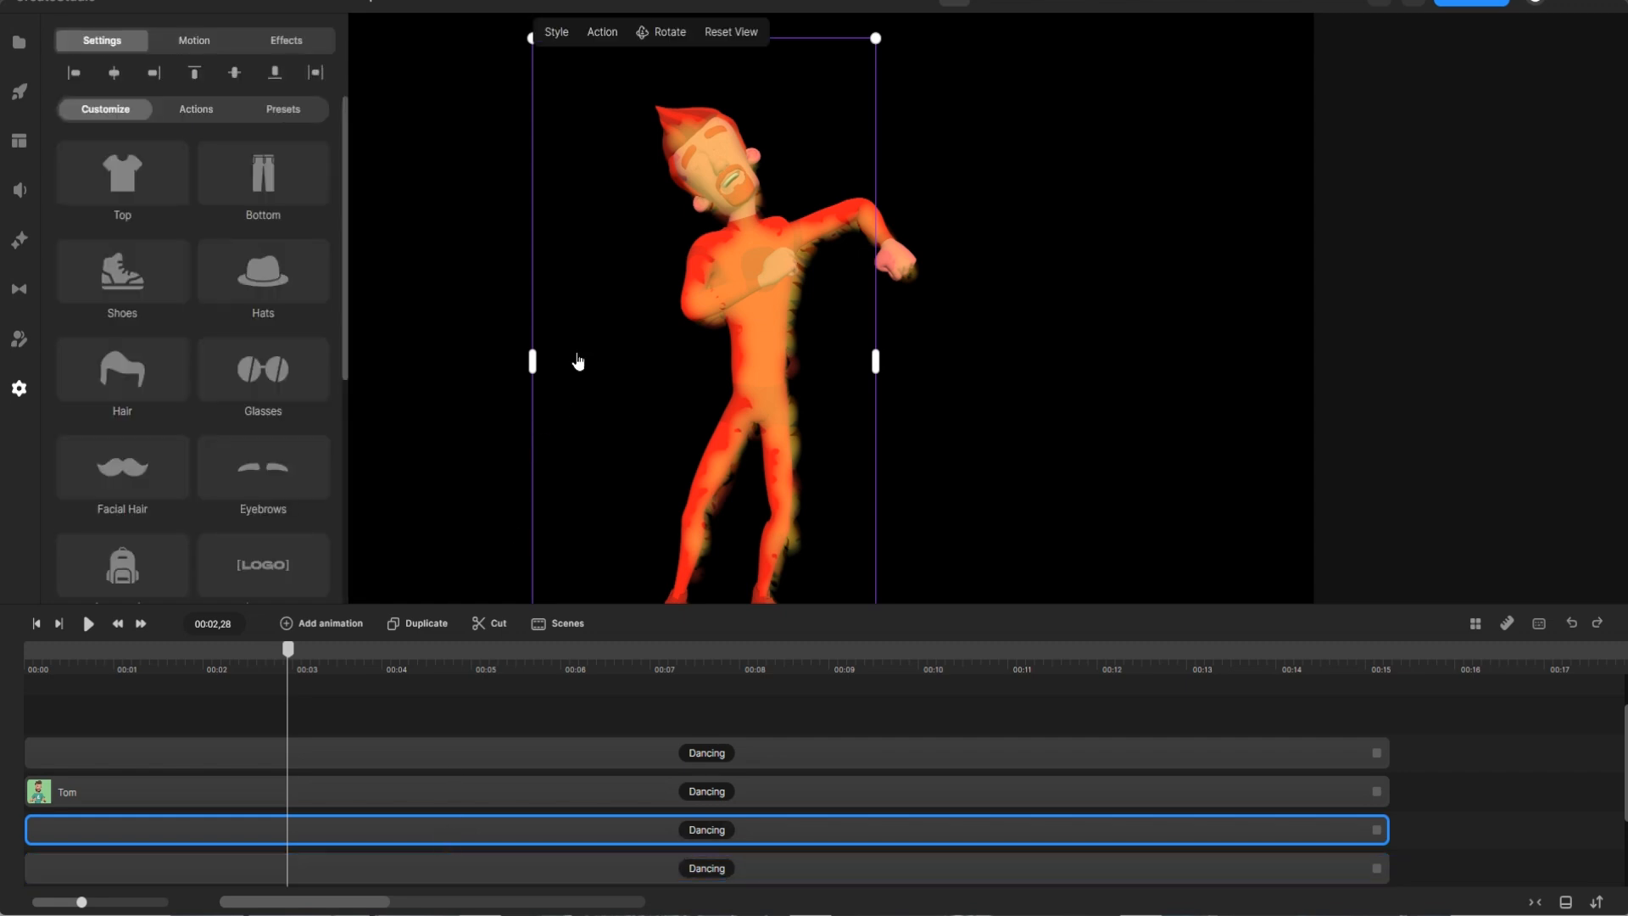
{"action": "scroll", "coordinate": [721, 303], "scroll_direction": "down", "scroll_amount": 3}
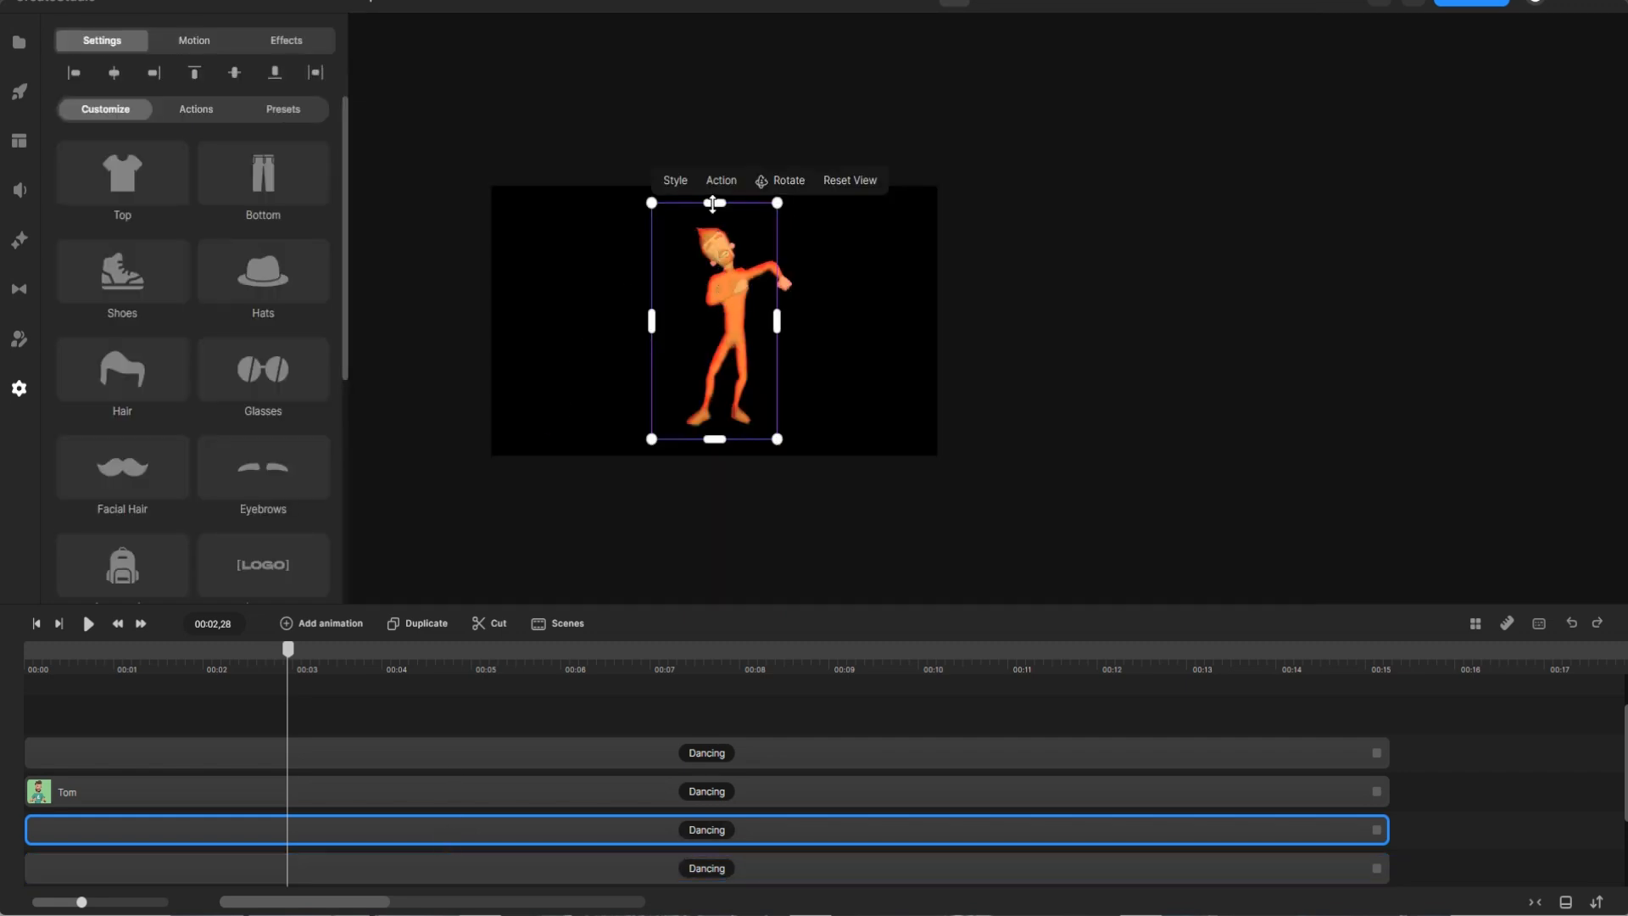
{"action": "left_click_drag", "start_coordinate": [712, 202], "coordinate": [717, 194]}
{"action": "left_click_drag", "start_coordinate": [719, 190], "coordinate": [721, 190]}
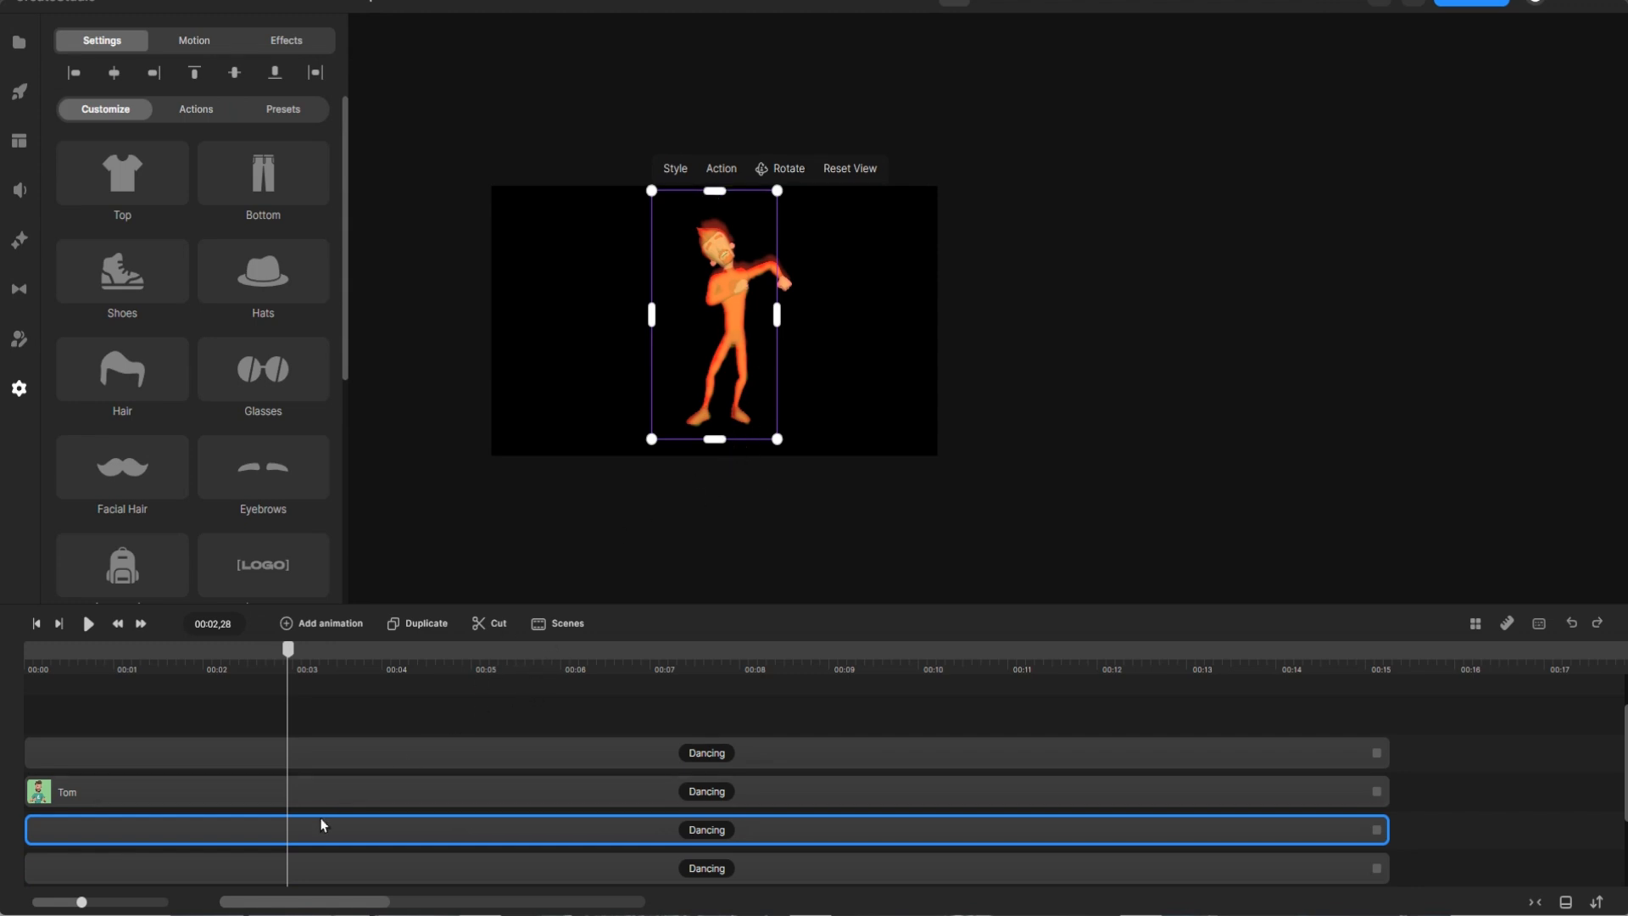
Step: Stretch the bottommost duplicate upward on the canvas, a little less than the duplicate directly beneath Tom
{"action": "left_click", "coordinate": [363, 863]}
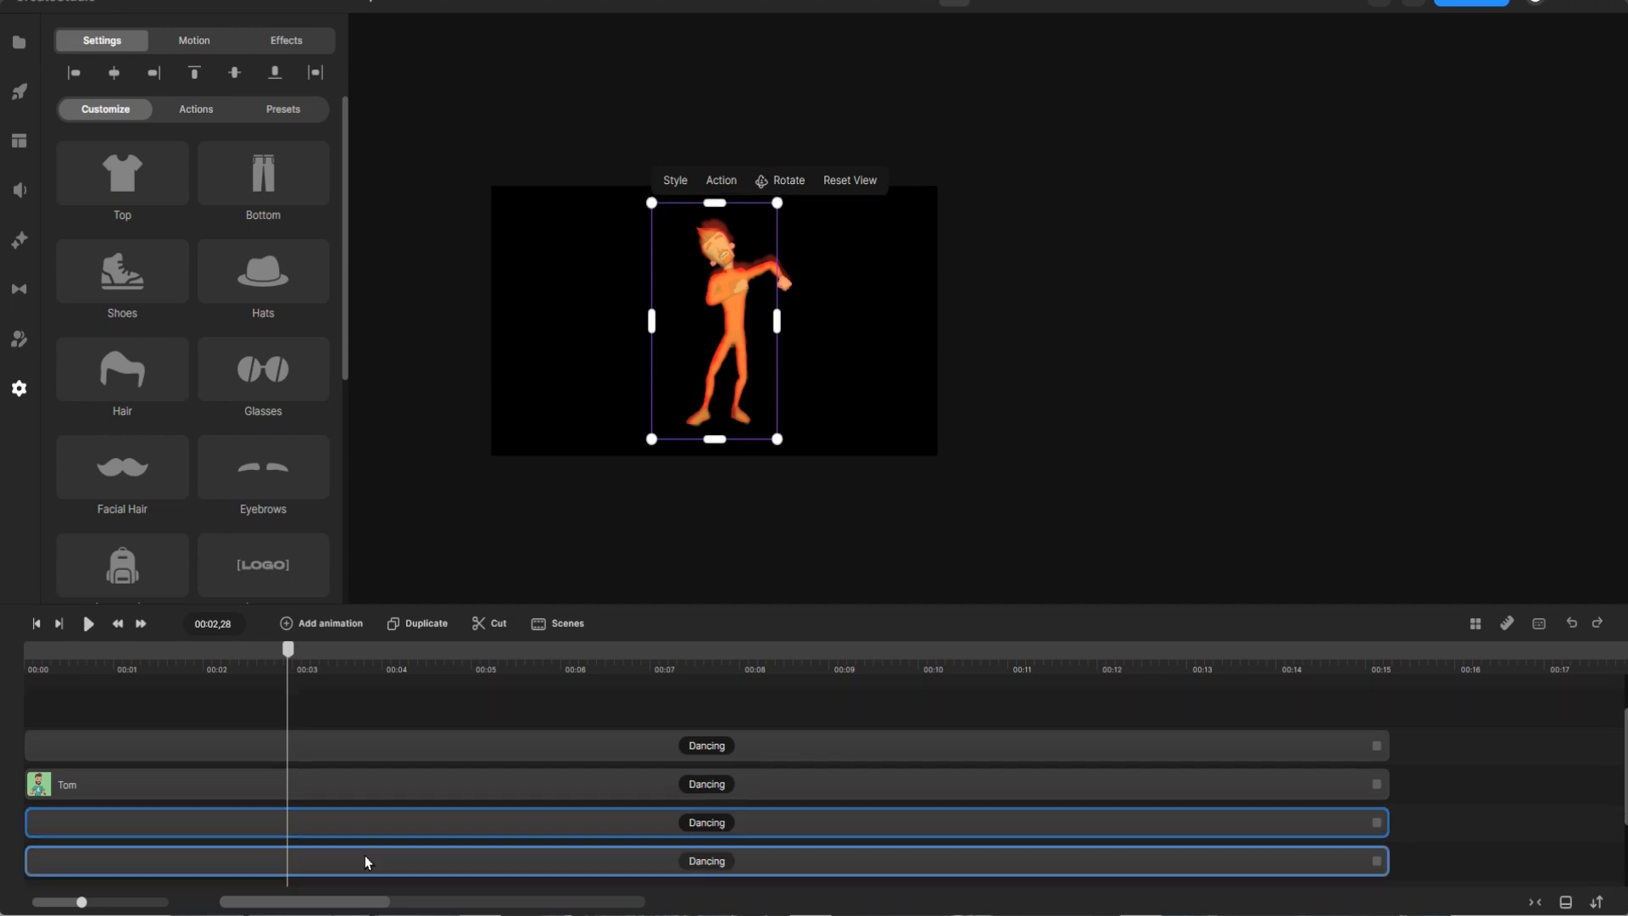
{"action": "scroll", "coordinate": [363, 863], "scroll_direction": "down", "scroll_amount": 3}
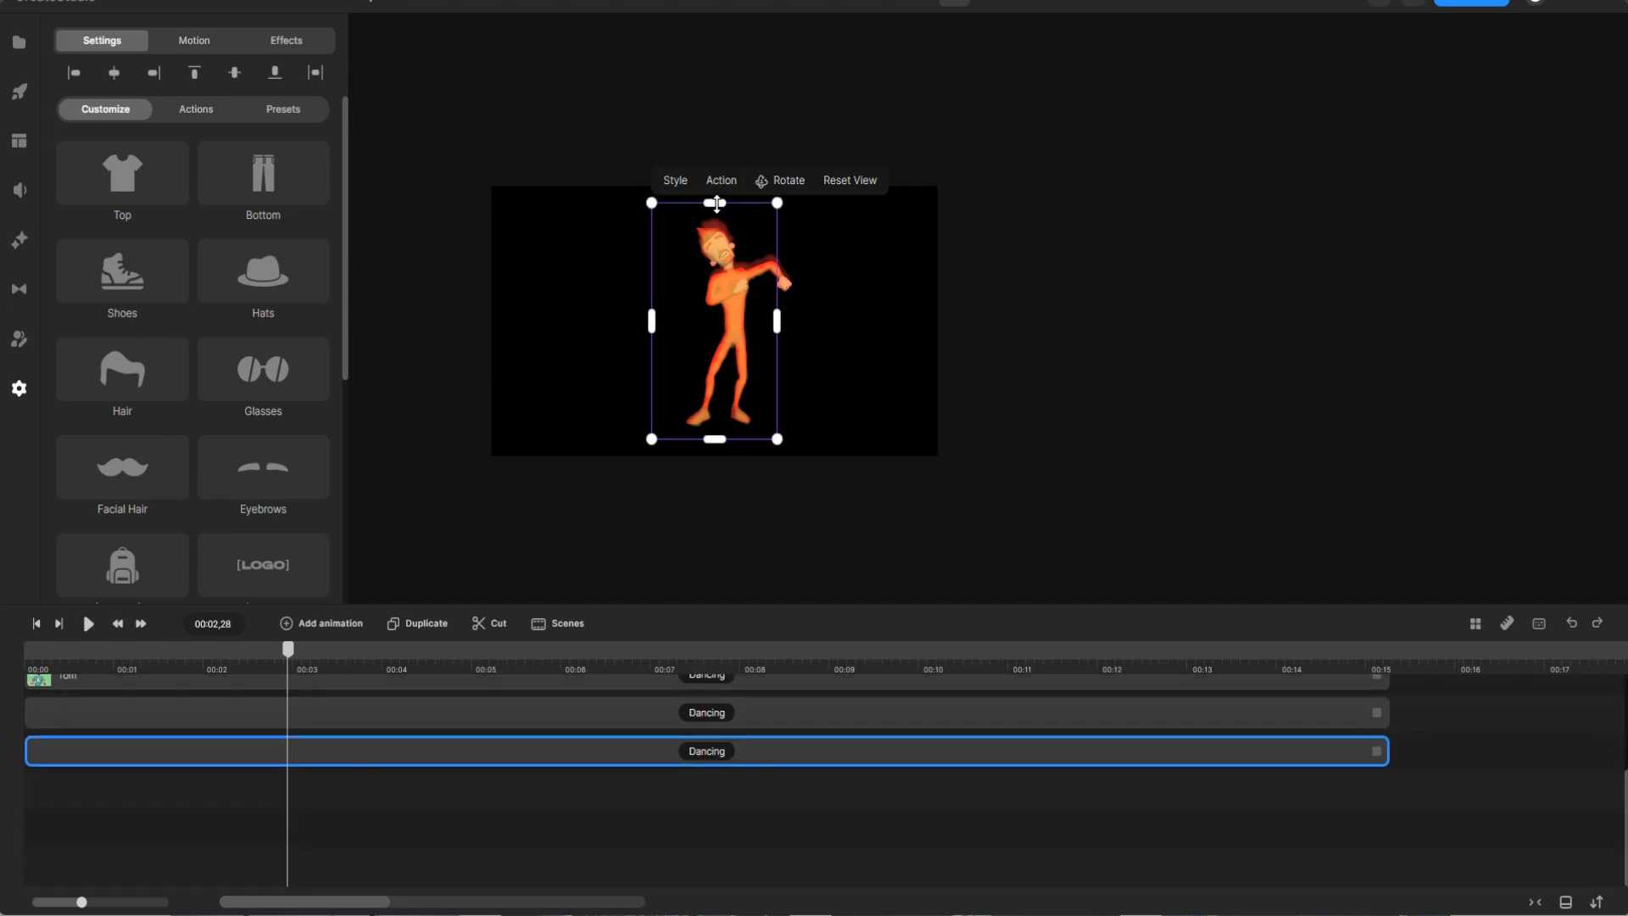
{"action": "left_click_drag", "start_coordinate": [718, 202], "coordinate": [719, 195]}
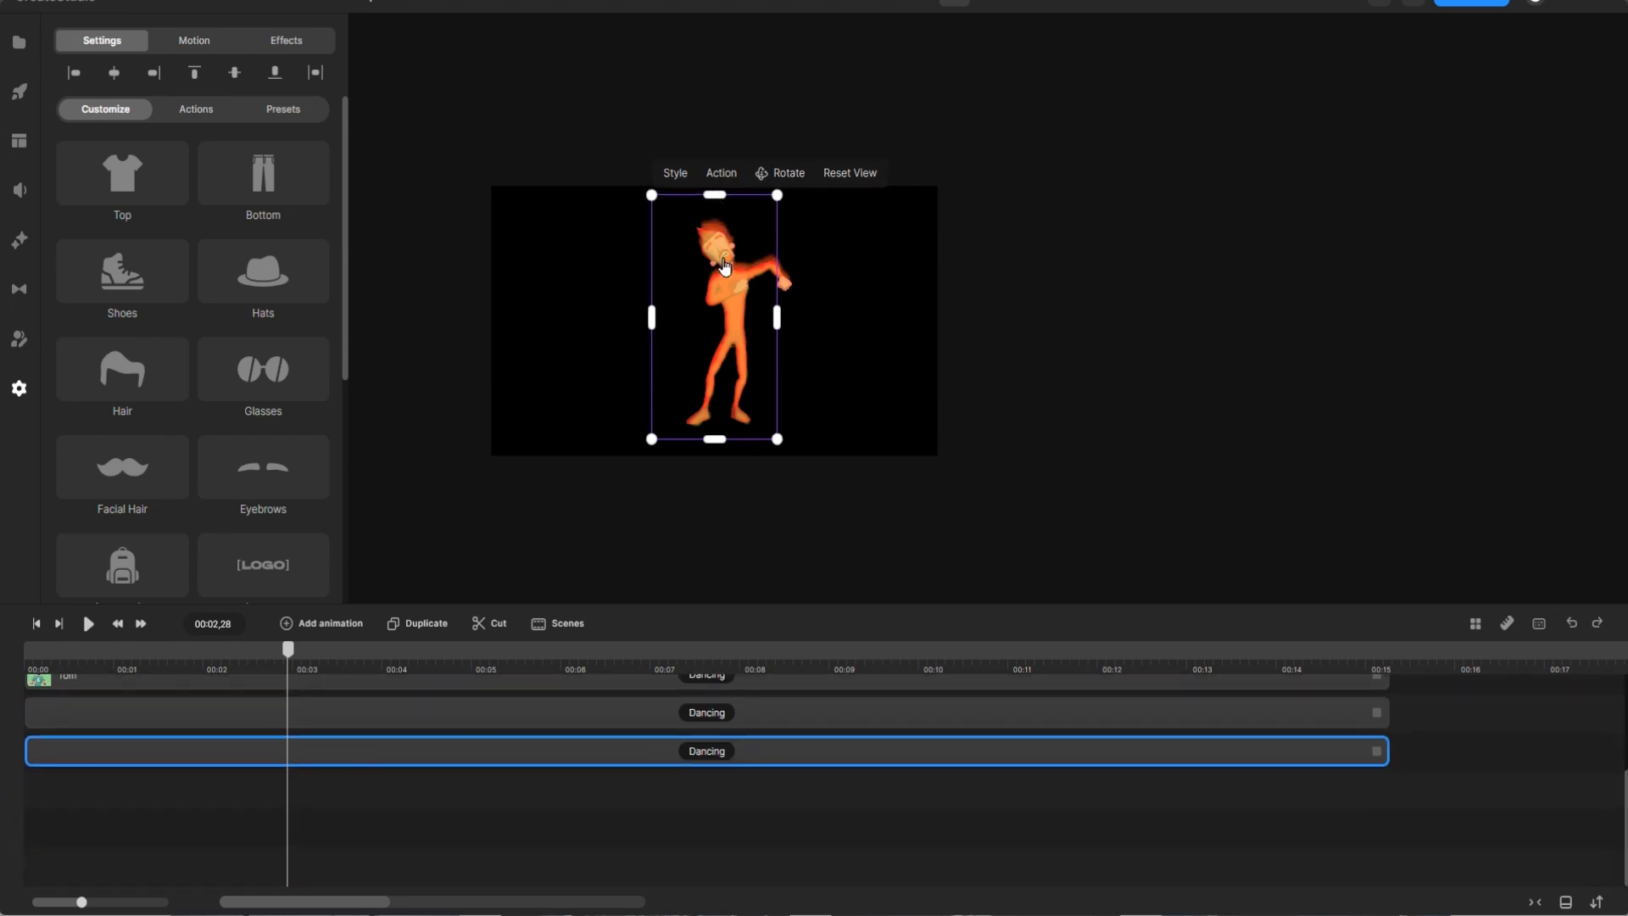
Step: Stretch the yellow duplicate above the Tom clip slightly upward and play the animation to check the flame edges
{"action": "scroll", "coordinate": [431, 787], "scroll_direction": "up", "scroll_amount": 3}
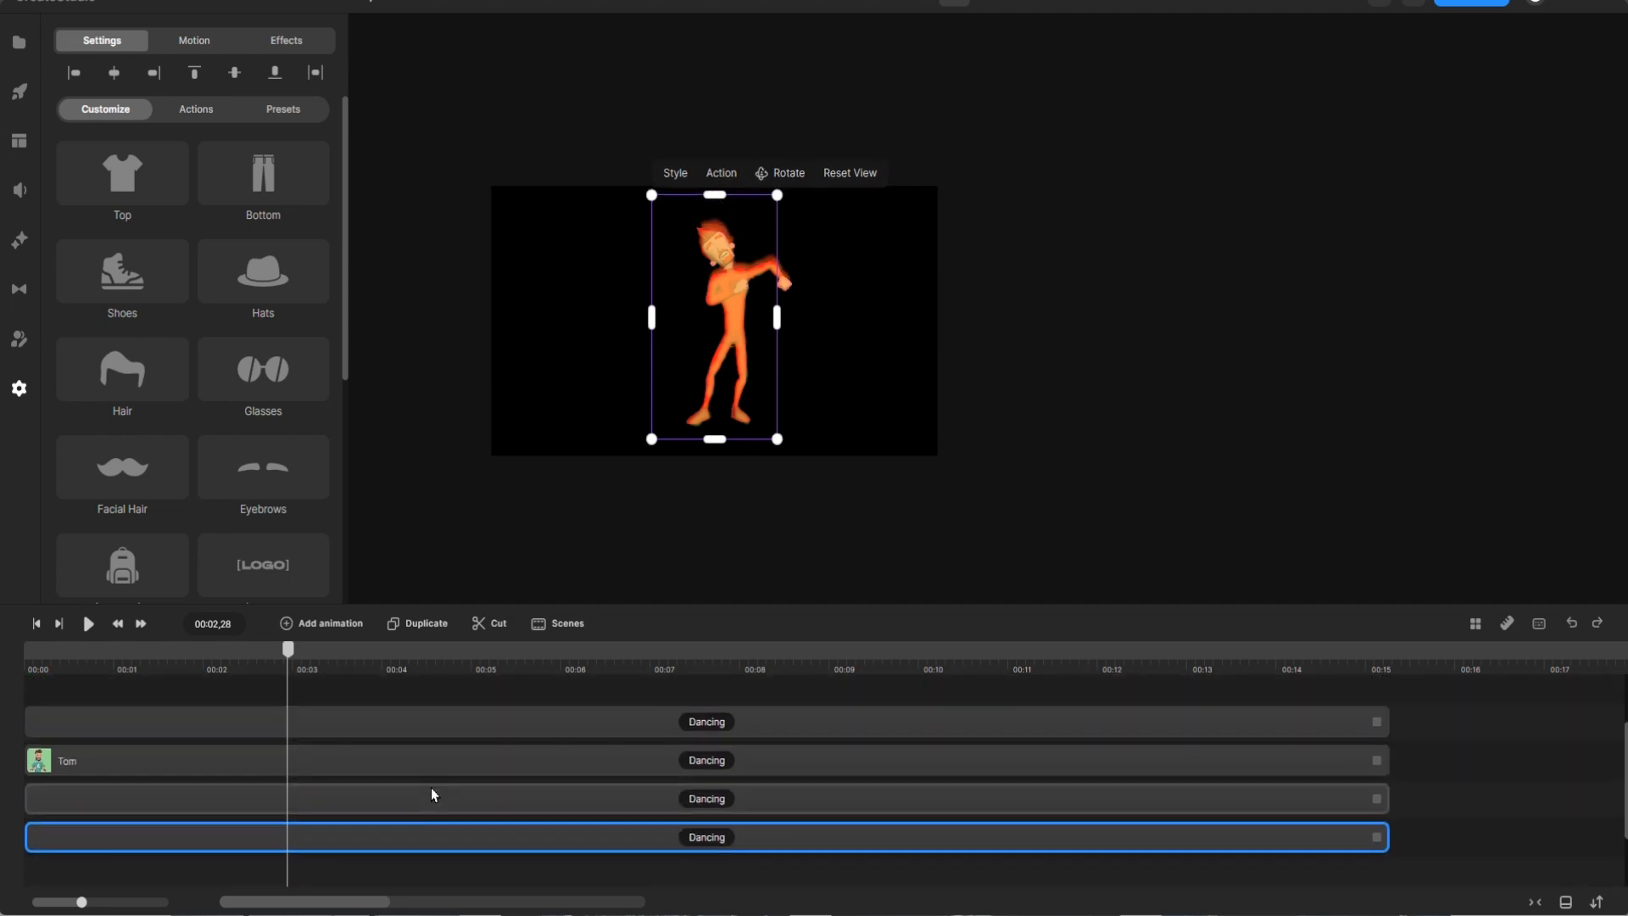
{"action": "left_click", "coordinate": [385, 719]}
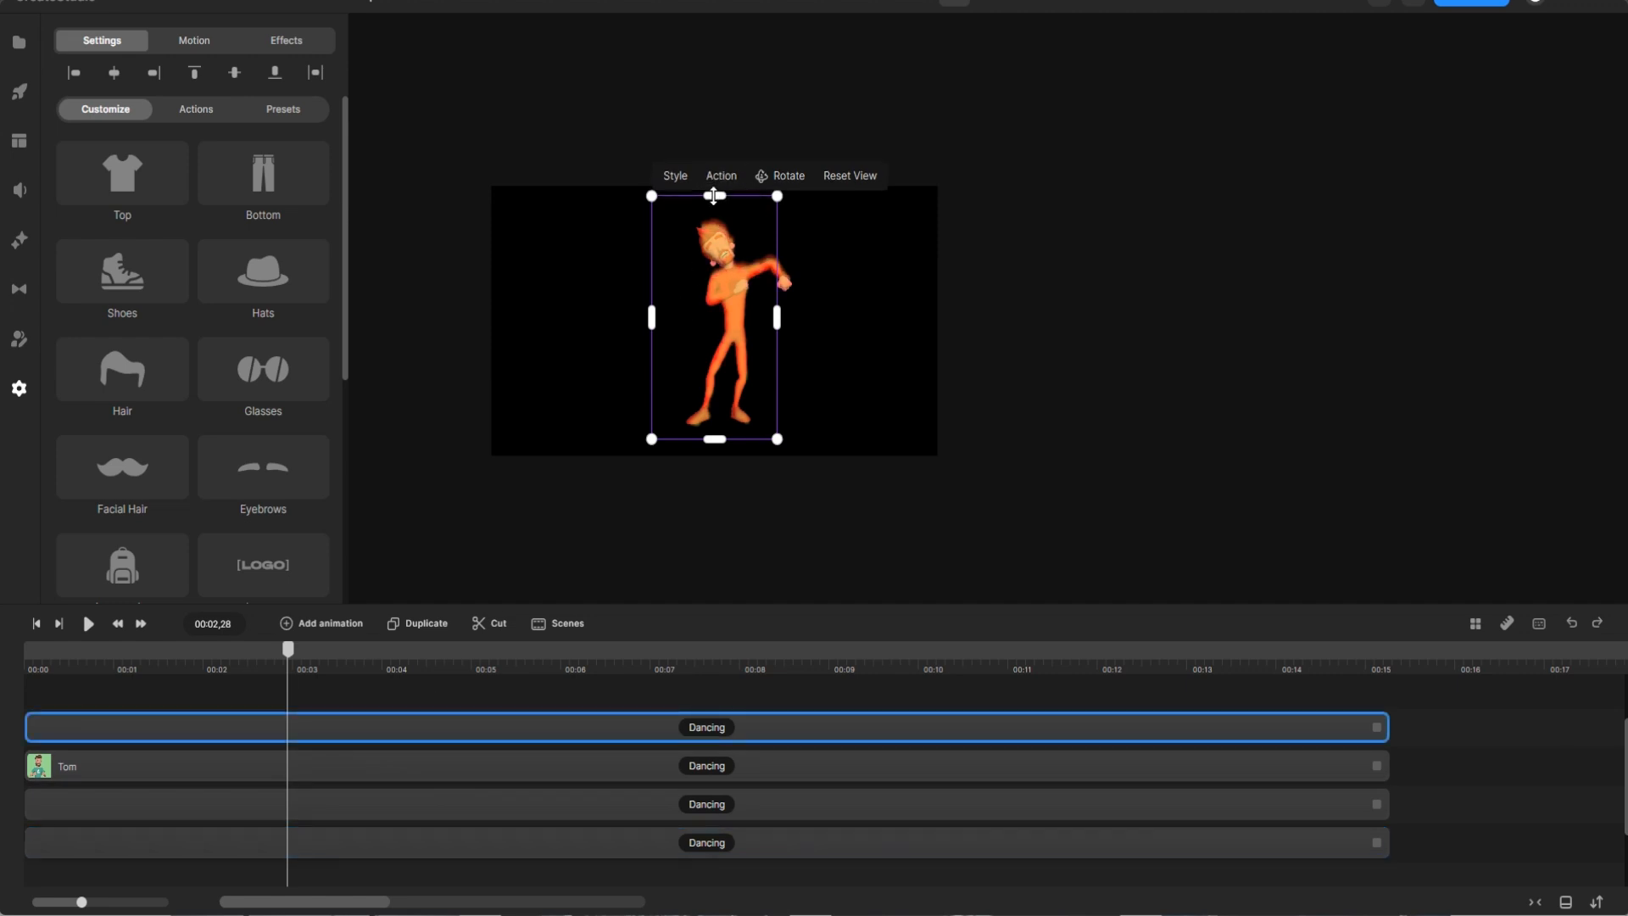
{"action": "left_click_drag", "start_coordinate": [715, 202], "coordinate": [714, 197]}
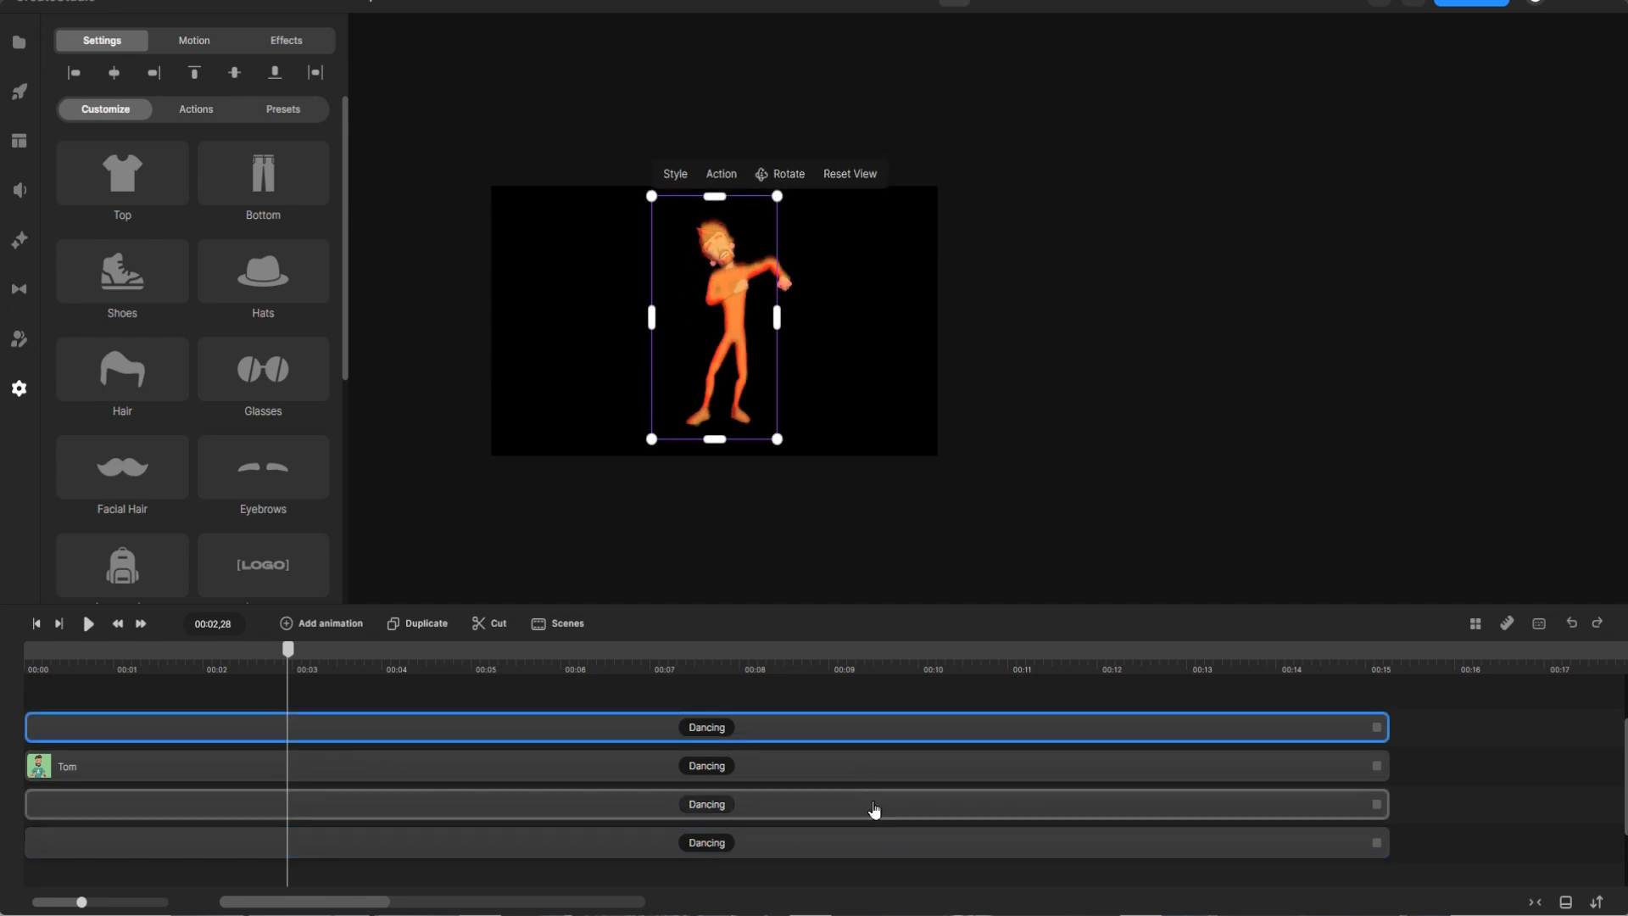
{"action": "key", "text": "space"}
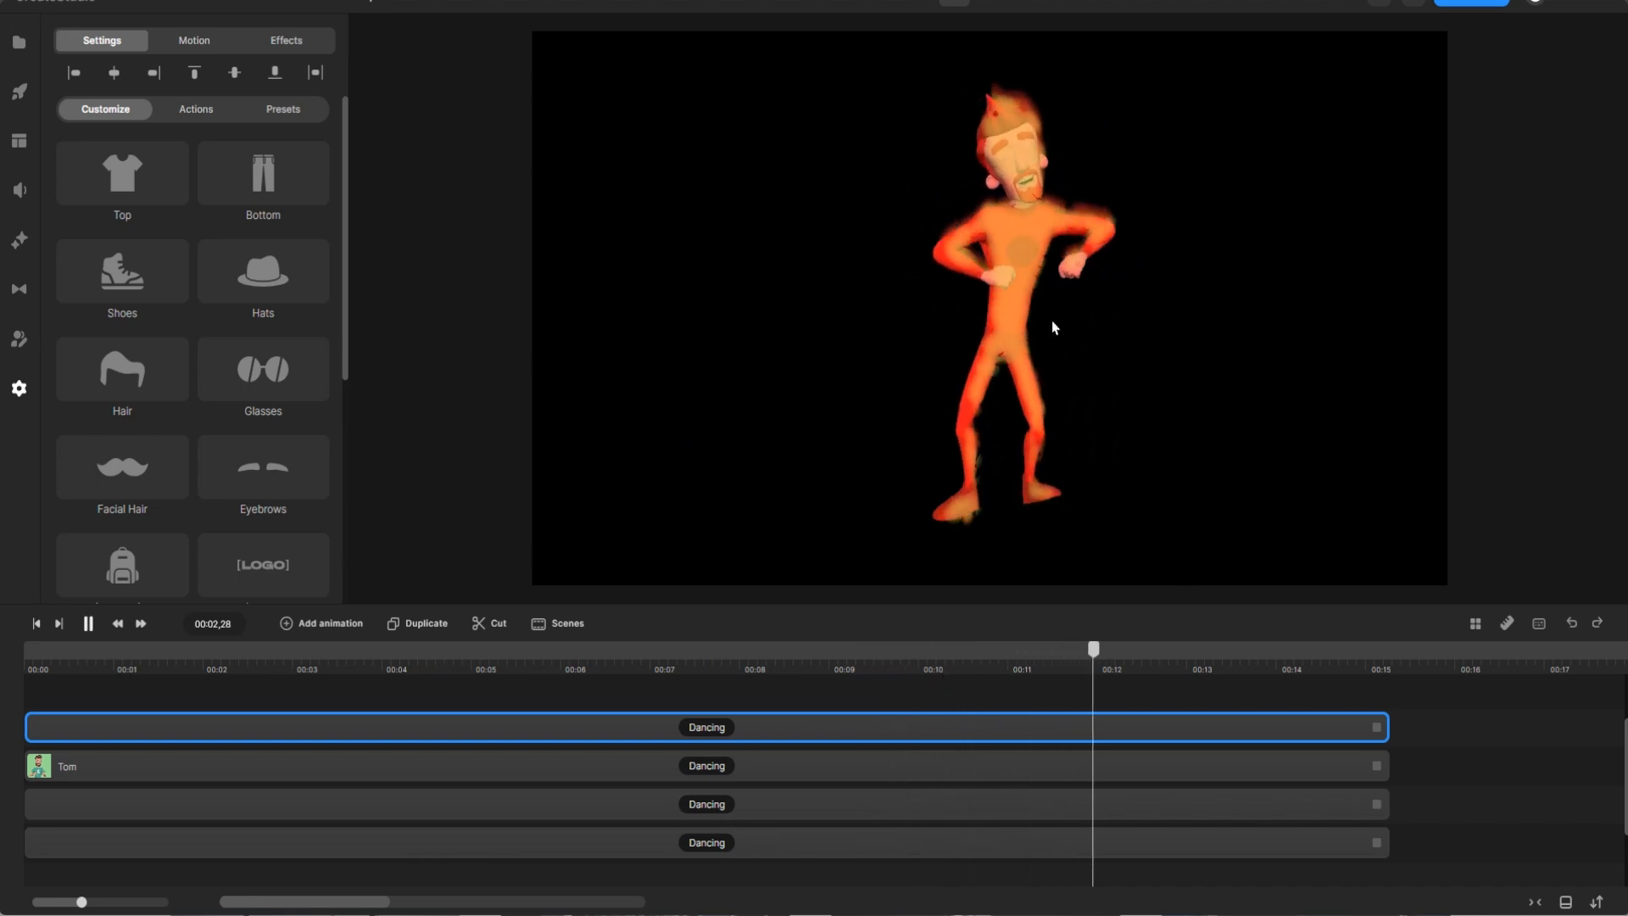
Step: Set the opacity of the yellow clip above the Tom clip to 25%
{"action": "left_click", "coordinate": [396, 727]}
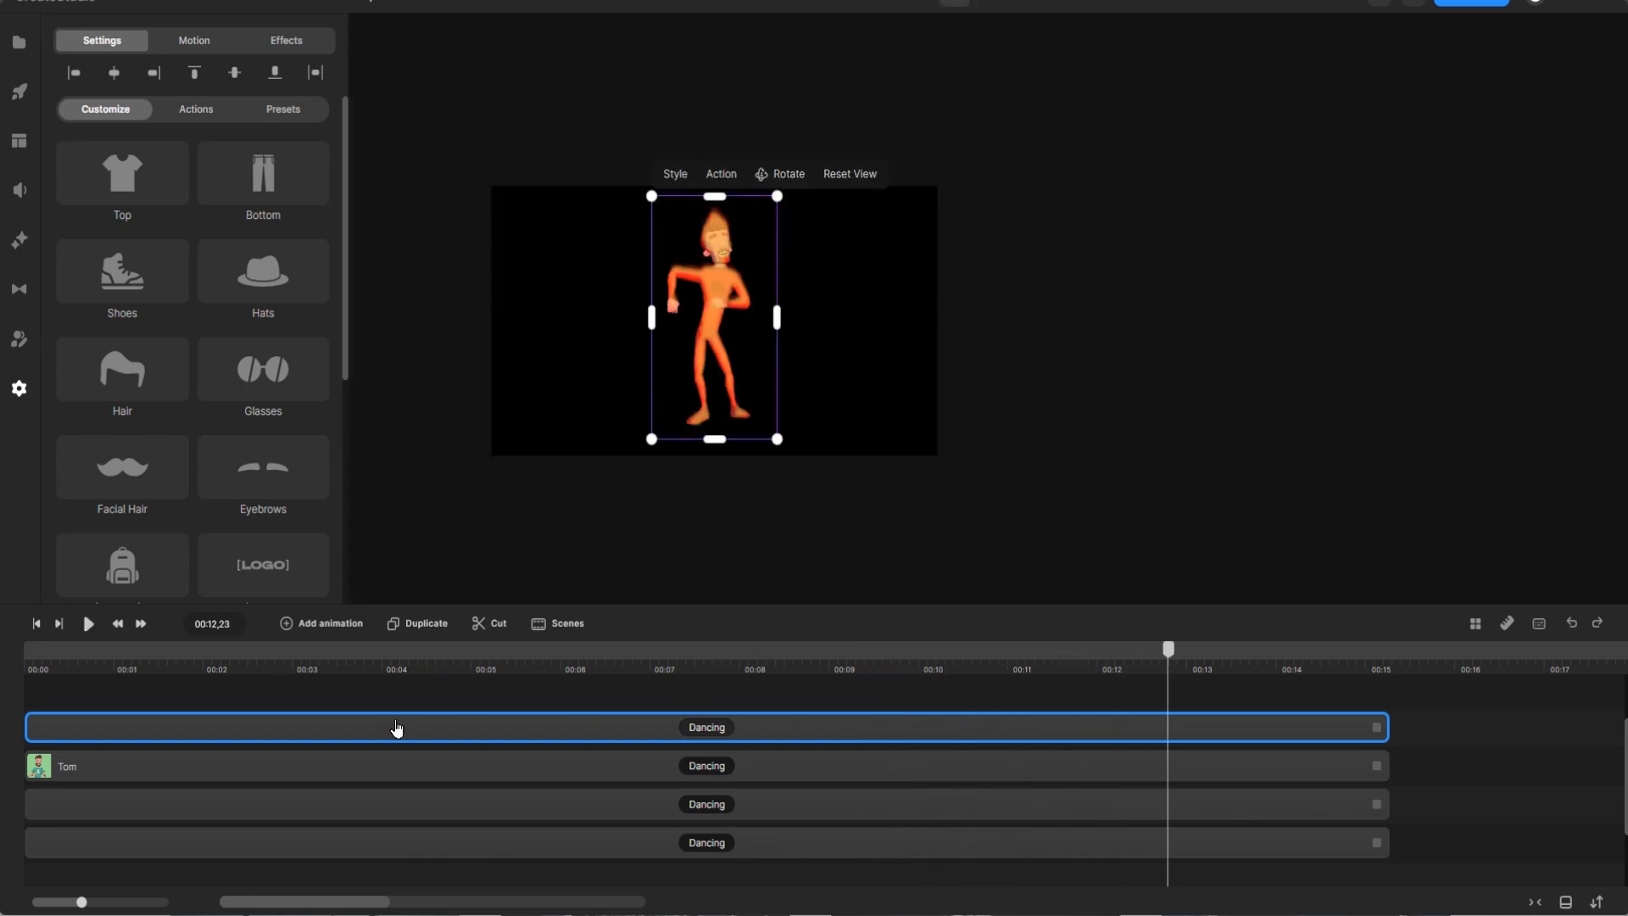
{"action": "scroll", "coordinate": [157, 483], "scroll_direction": "down", "scroll_amount": 4}
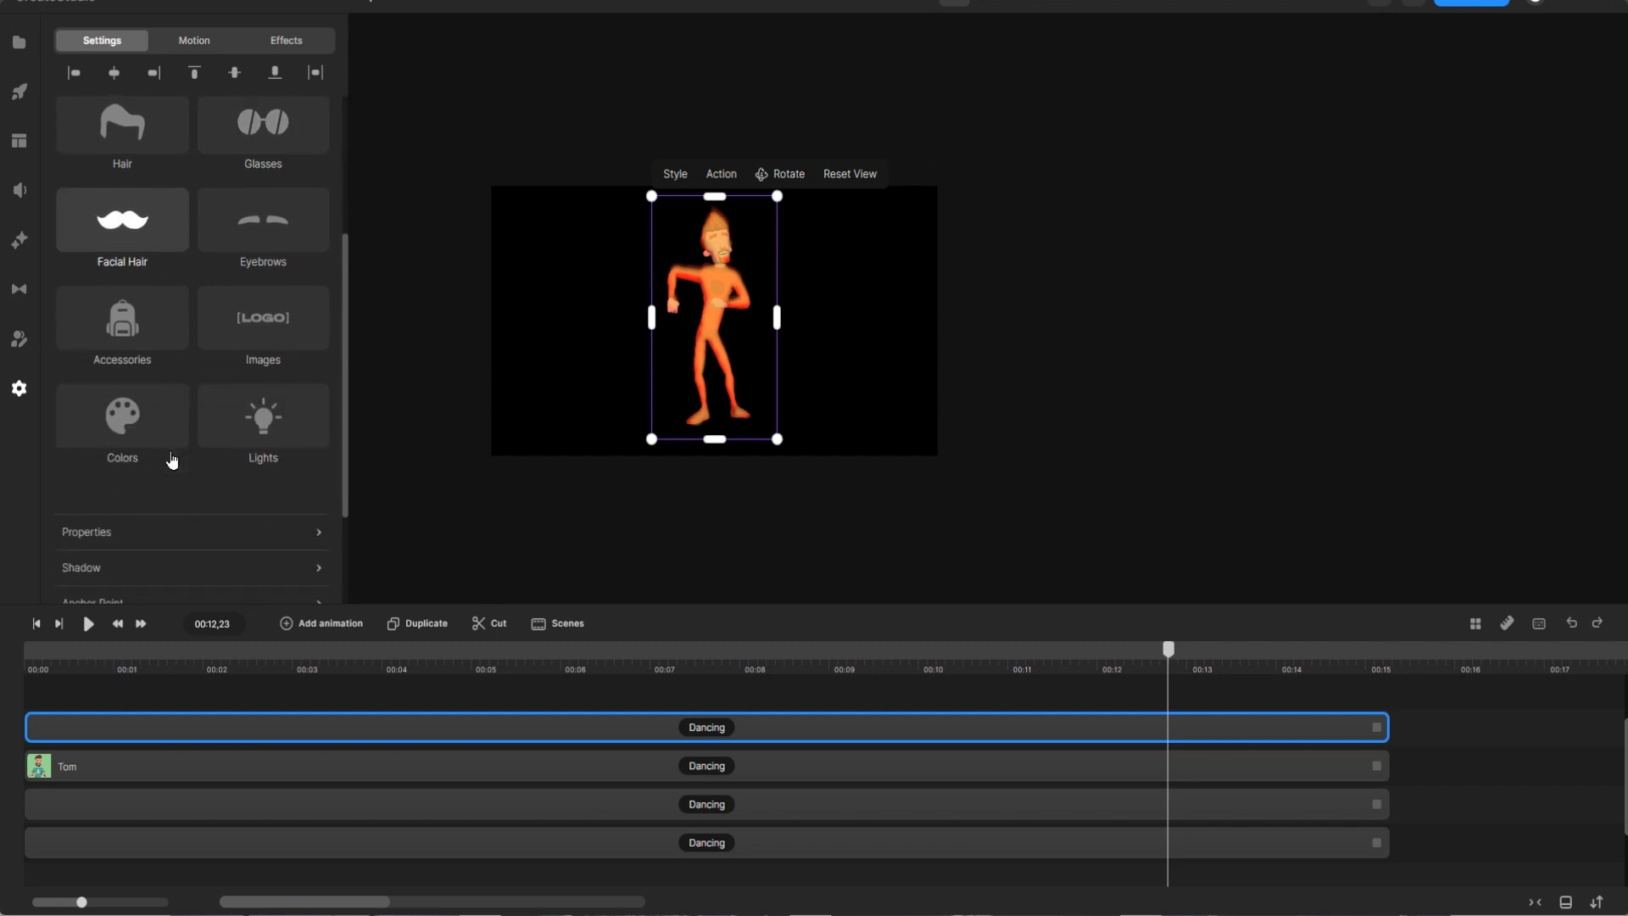
{"action": "left_click", "coordinate": [125, 506]}
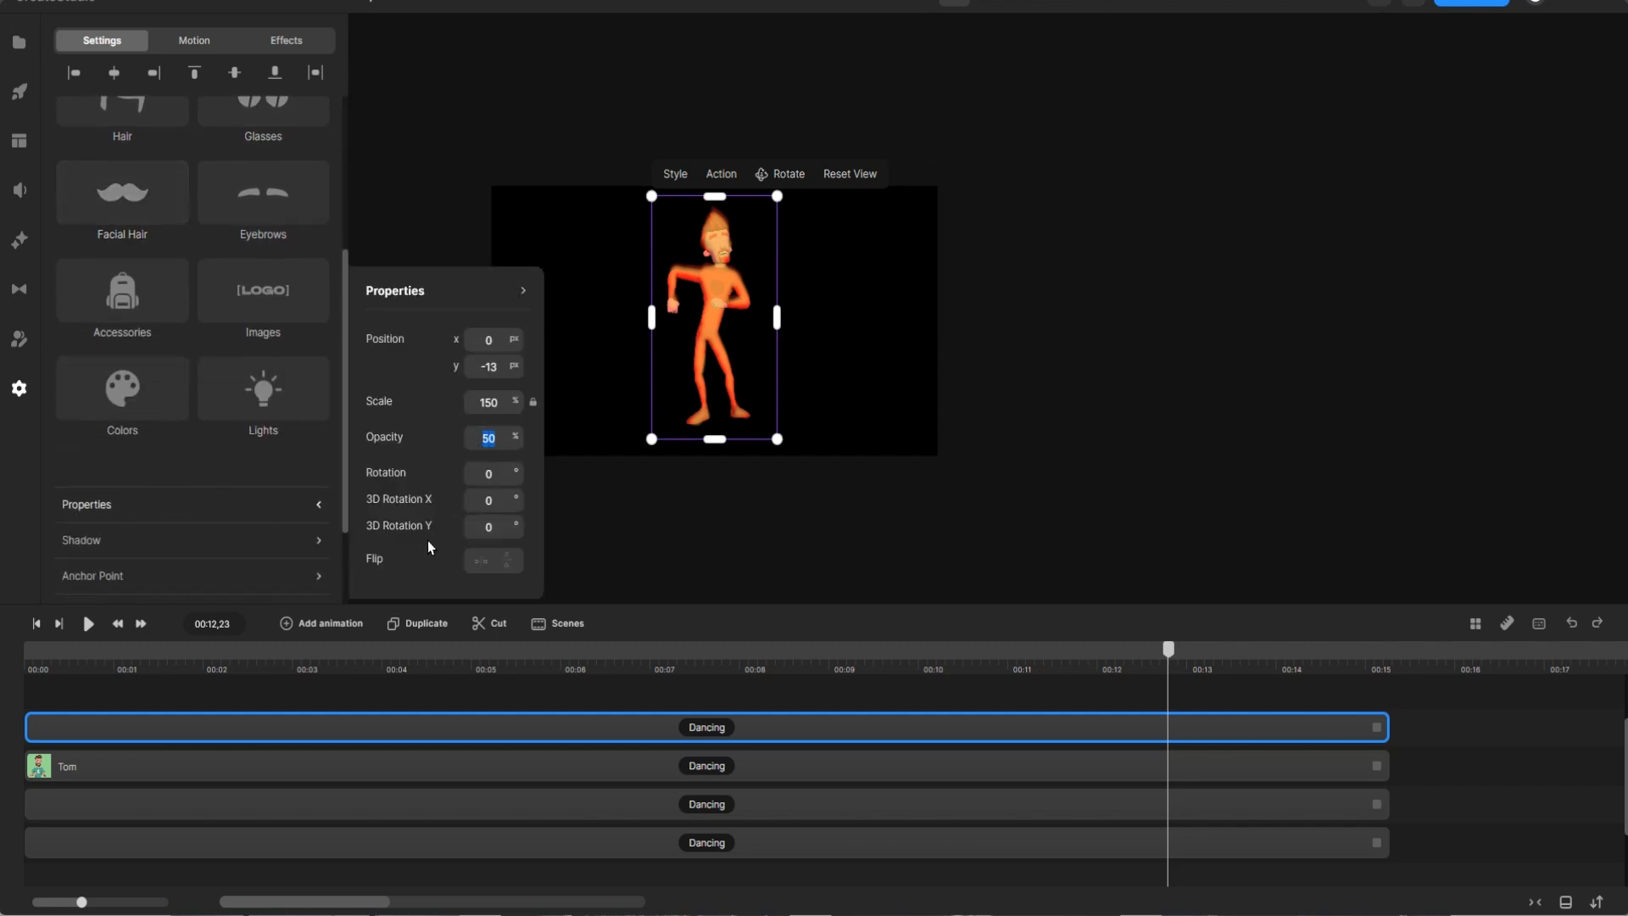
{"action": "type", "text": "25"}
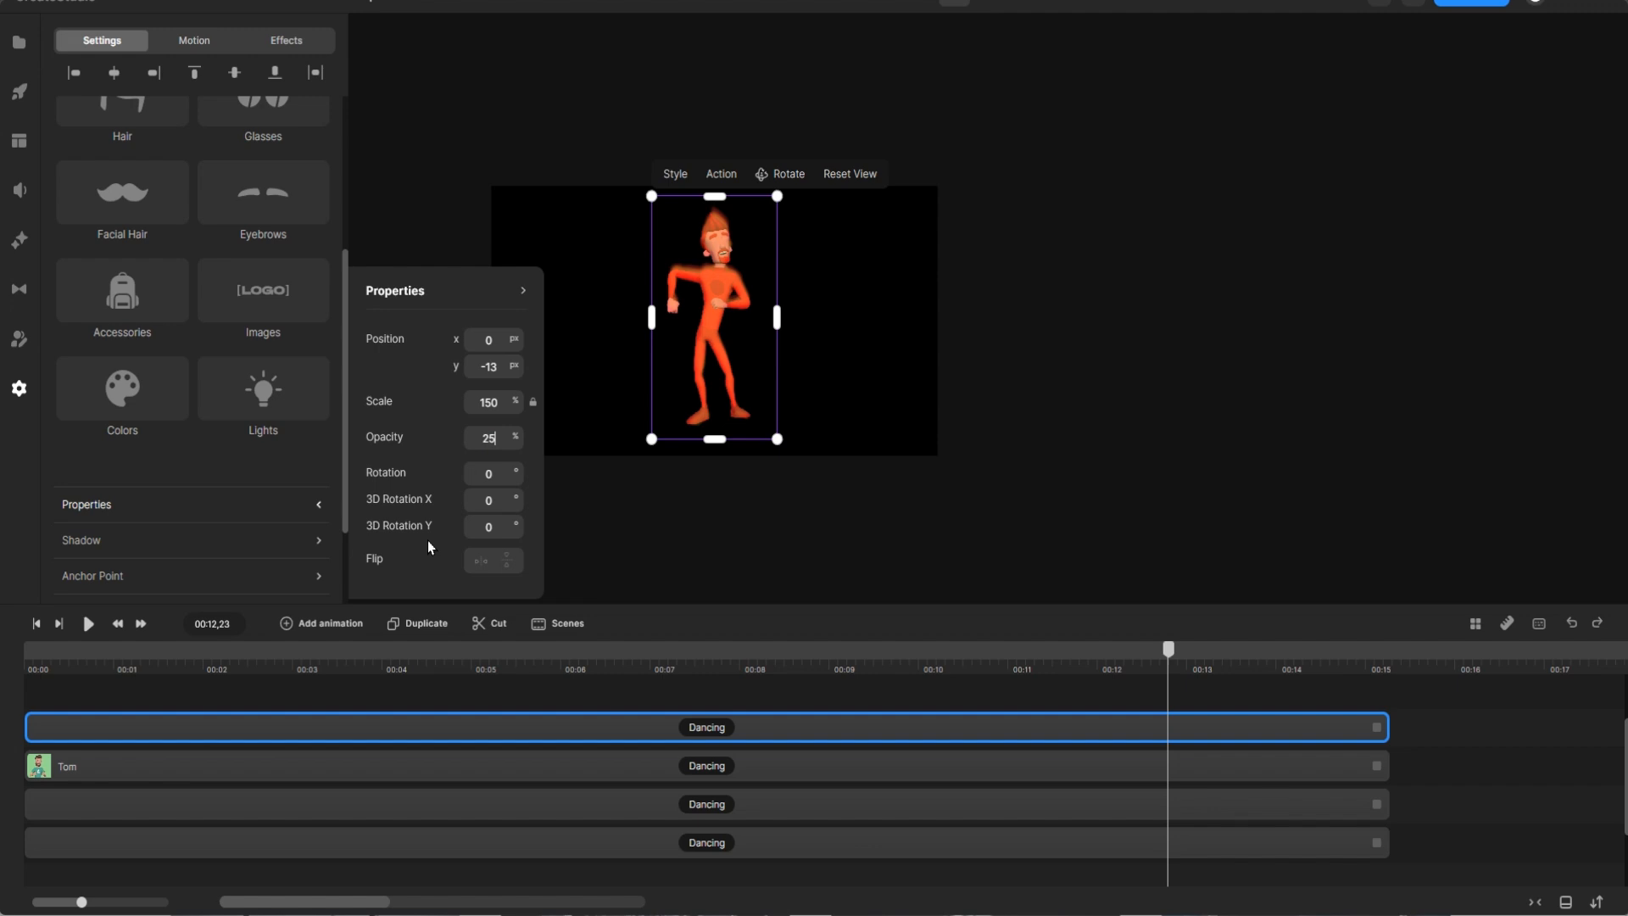
{"action": "left_click", "coordinate": [736, 585]}
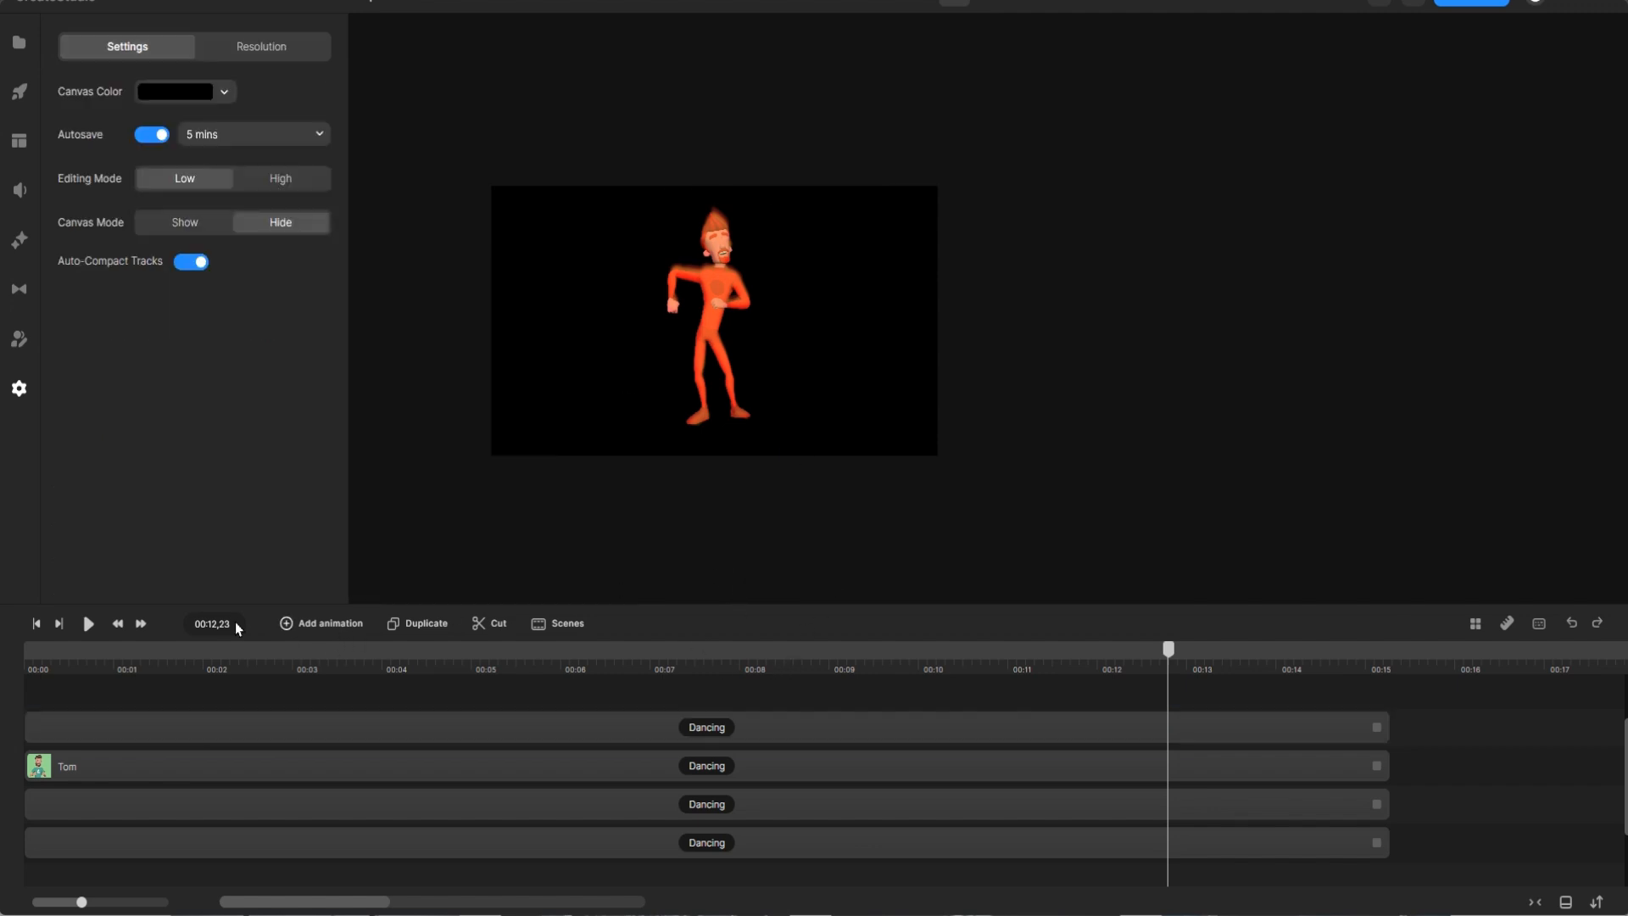
Step: Return the playhead to the start and play the animation to about the nine-second mark
{"action": "left_click", "coordinate": [57, 653]}
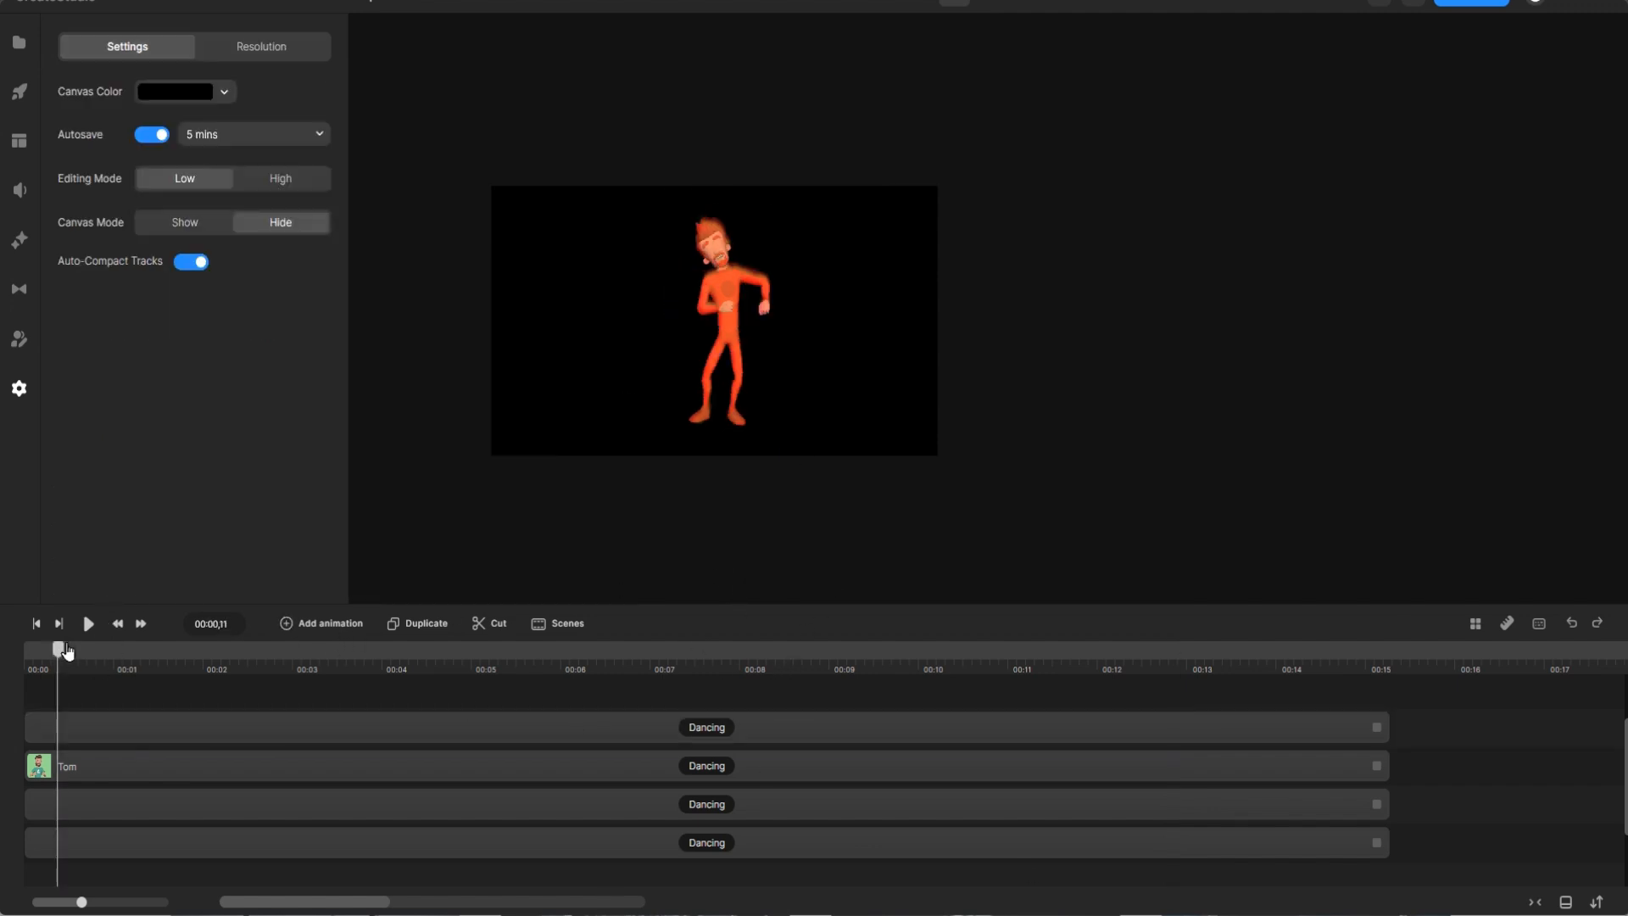
{"action": "left_click_drag", "start_coordinate": [61, 660], "coordinate": [13, 660]}
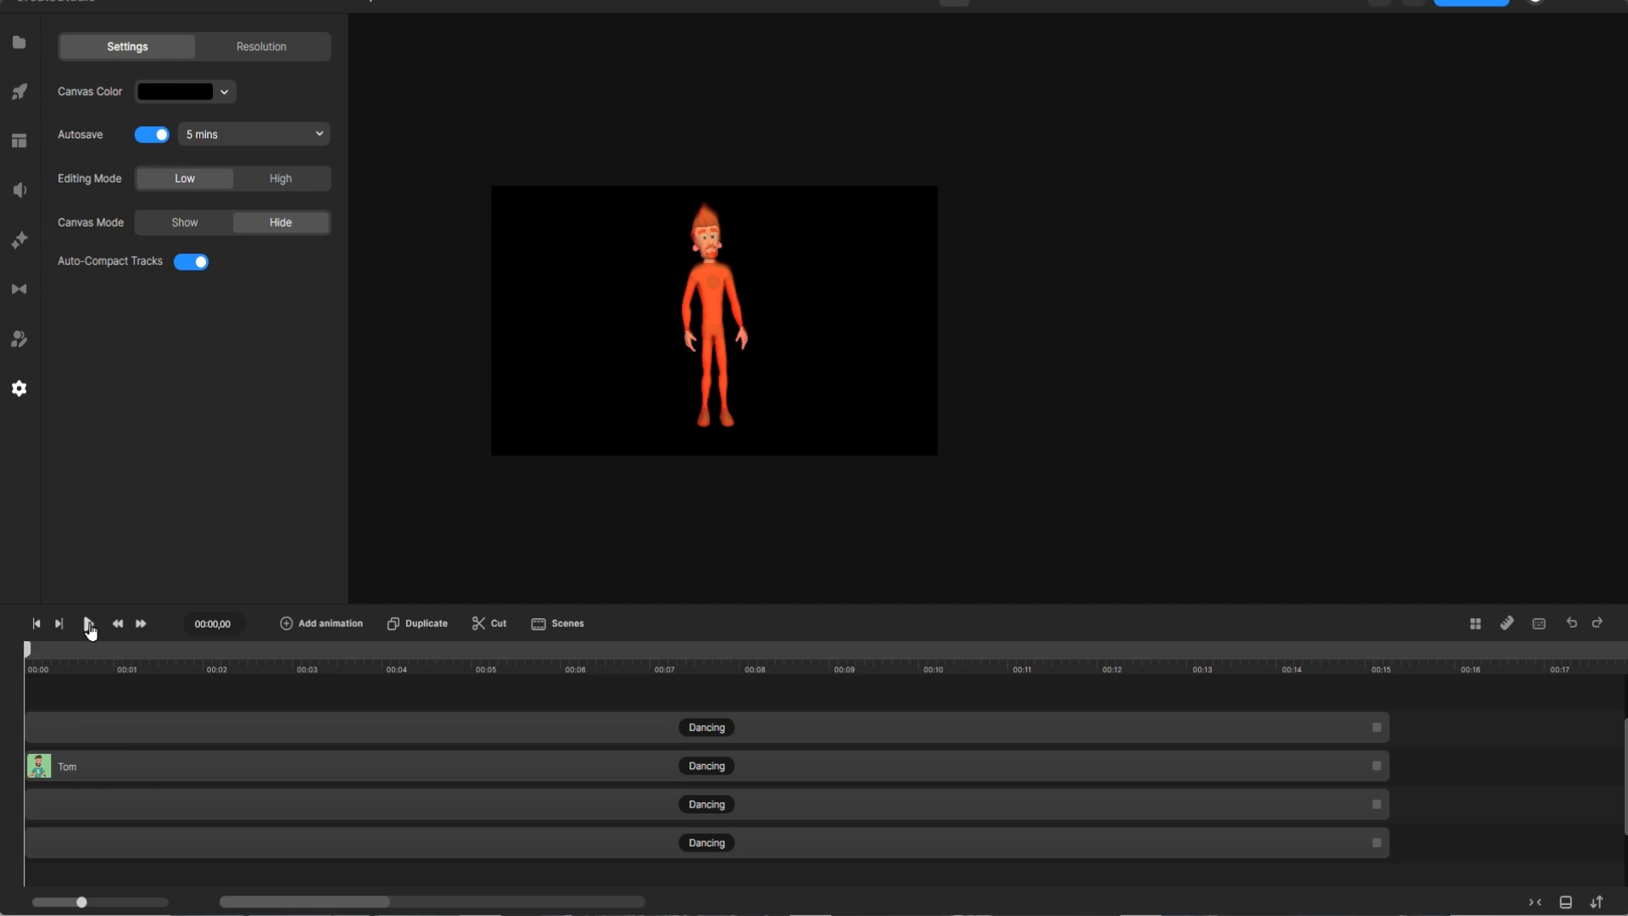
{"action": "left_click", "coordinate": [89, 624]}
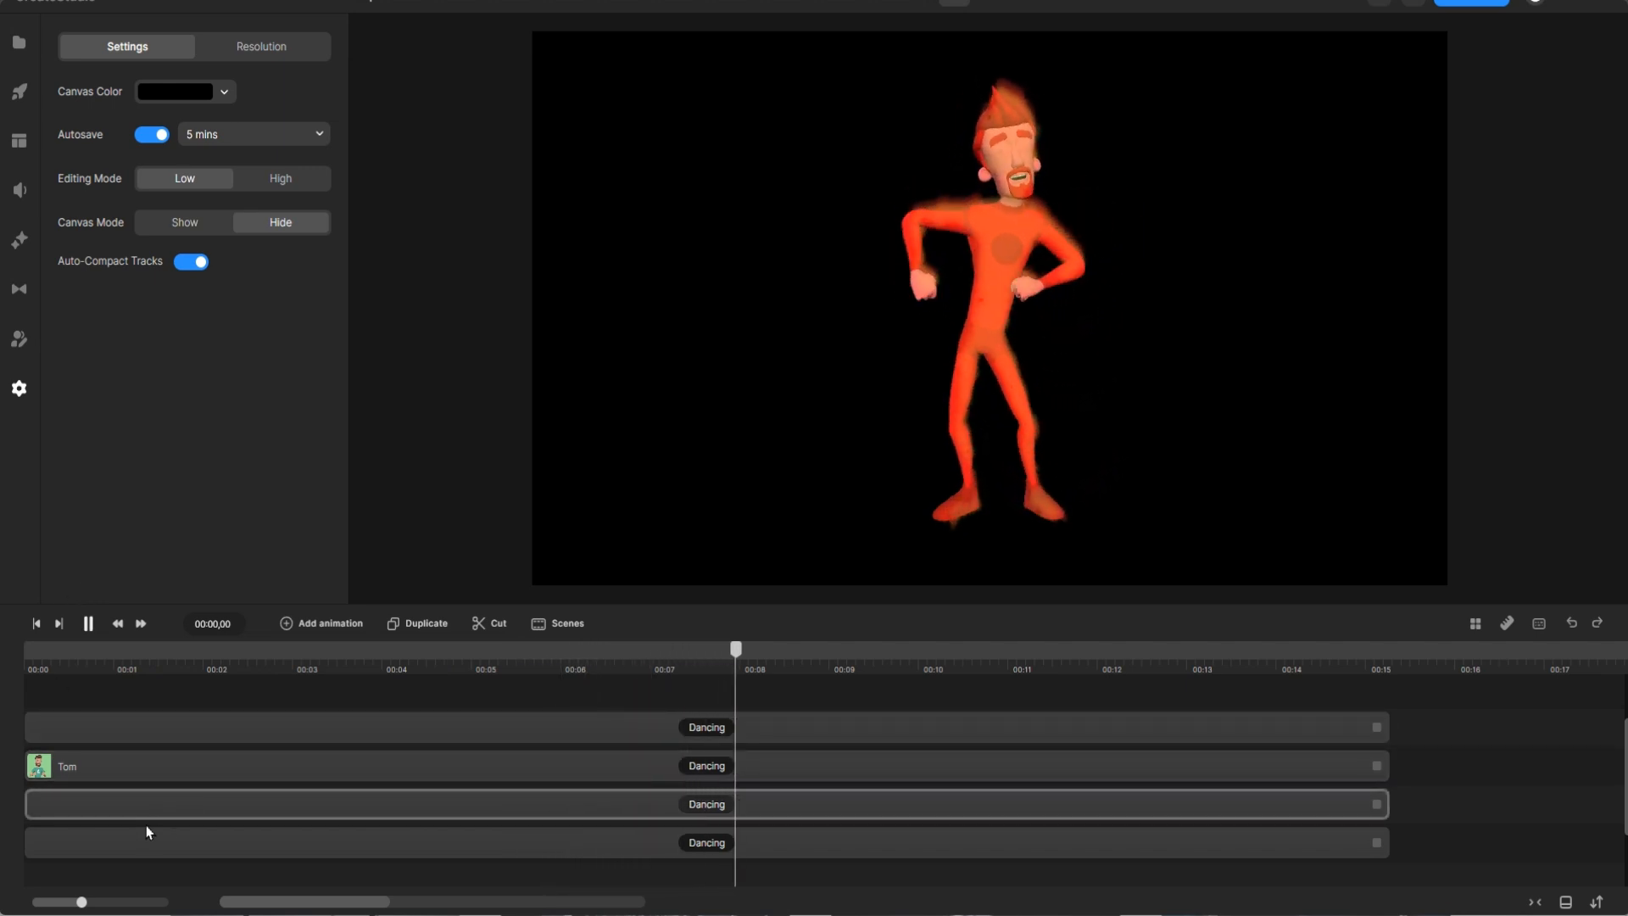
{"action": "key", "text": "space"}
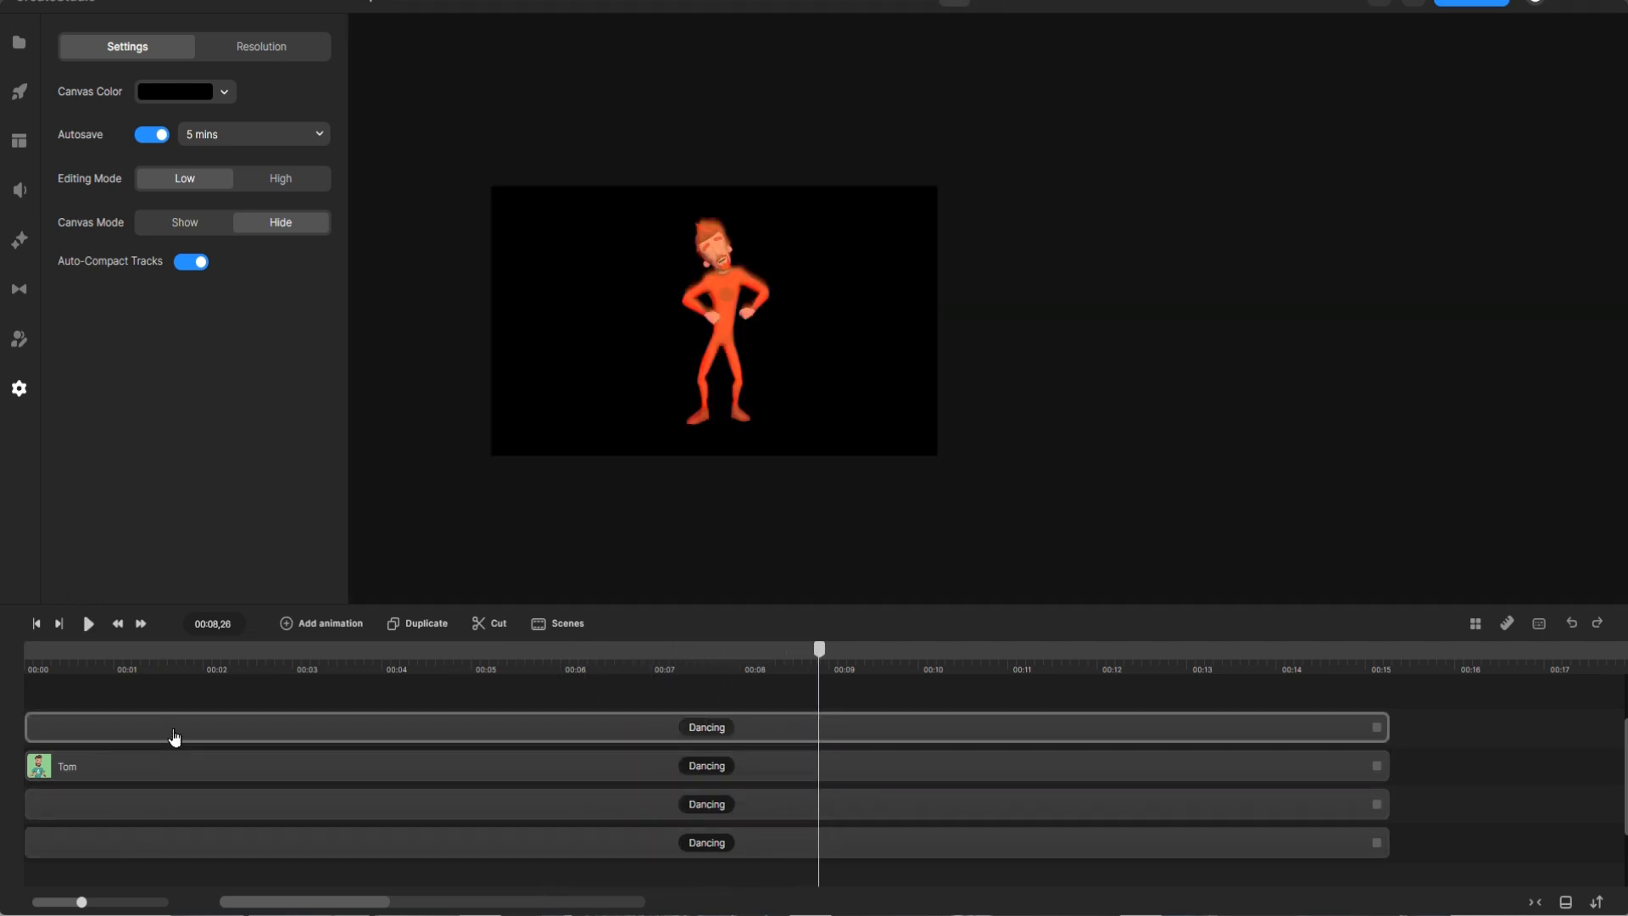
Step: Set the opacity of the yellow clip above Tom to 35% and replay the animation from the start
{"action": "left_click", "coordinate": [174, 737]}
{"action": "scroll", "coordinate": [187, 479], "scroll_direction": "down", "scroll_amount": 5}
{"action": "left_click", "coordinate": [142, 420]}
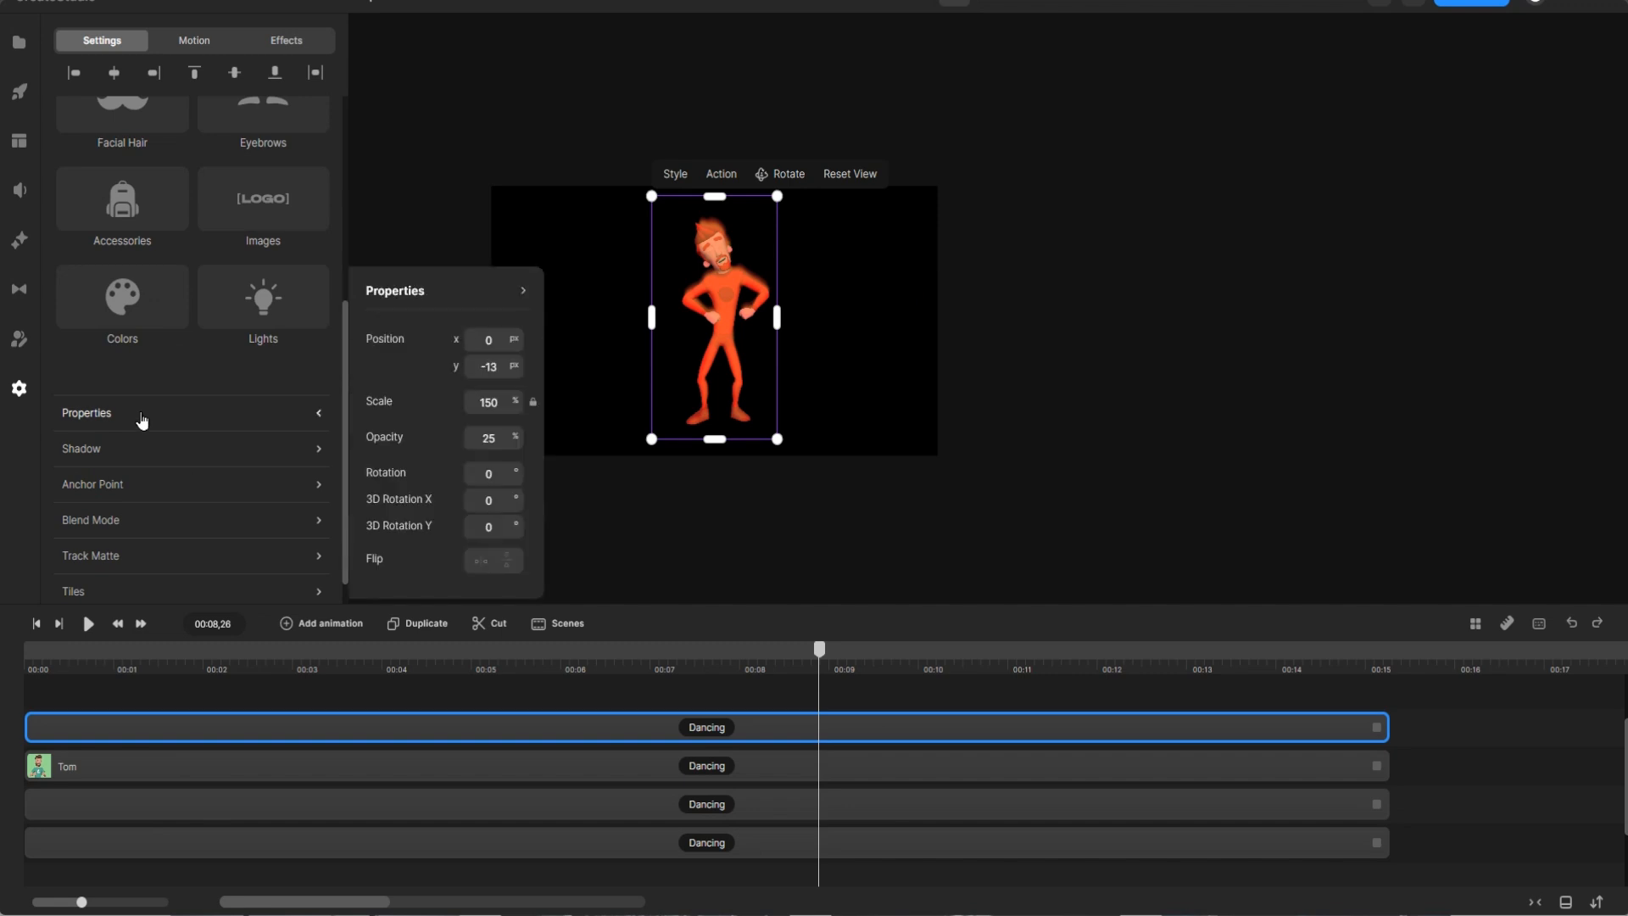
{"action": "double_click", "coordinate": [503, 429]}
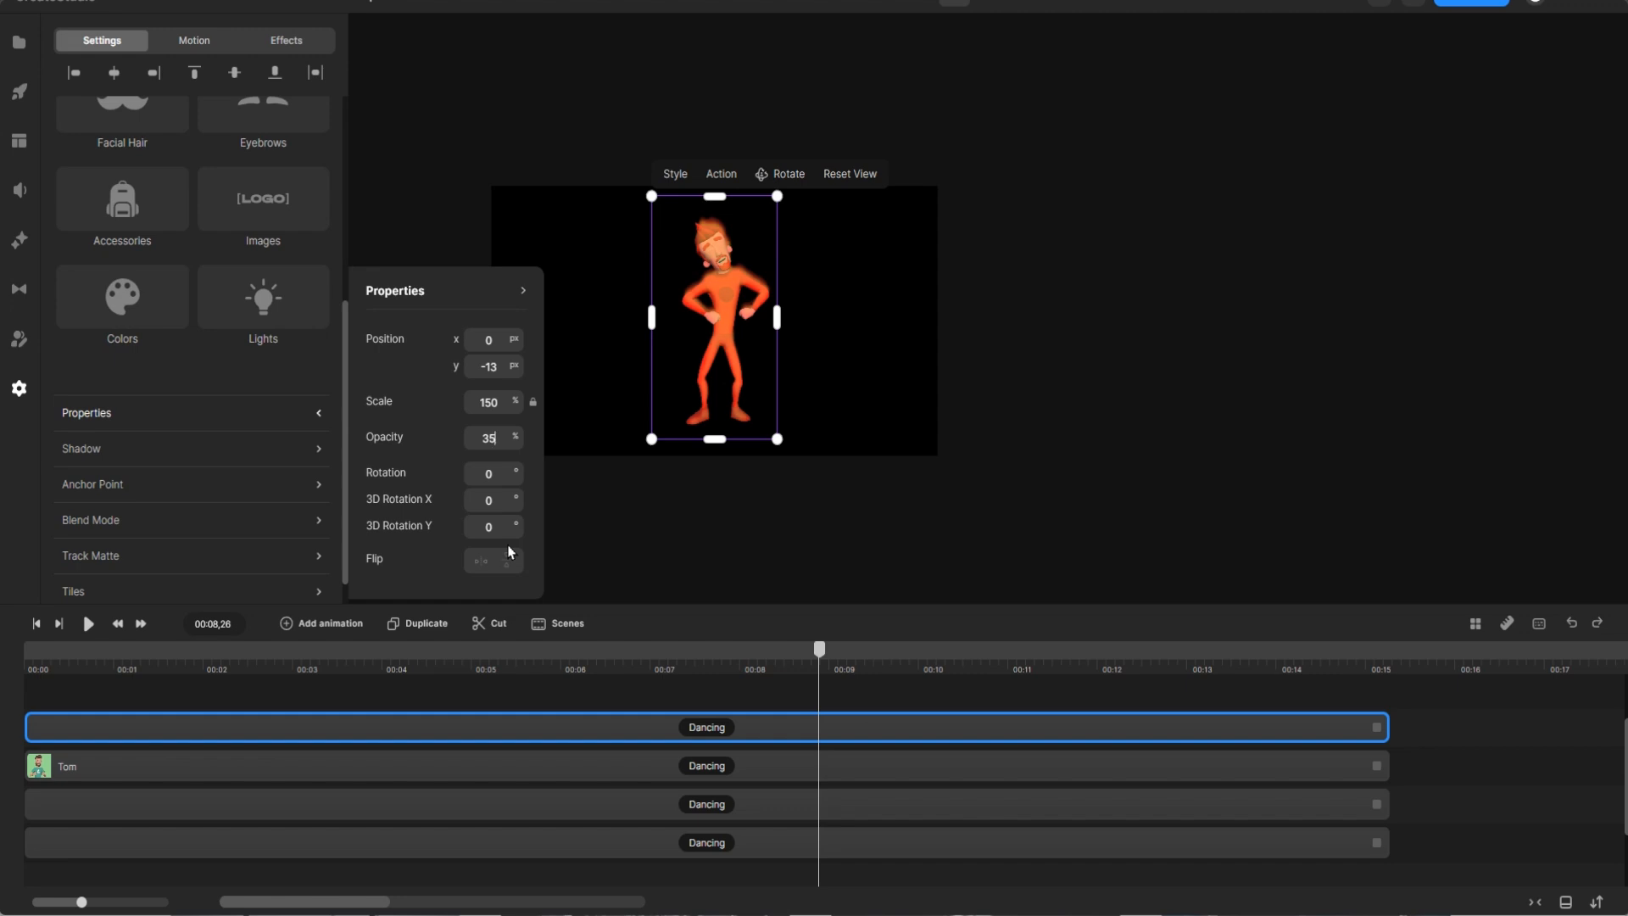
{"action": "left_click_drag", "start_coordinate": [820, 648], "coordinate": [10, 670]}
{"action": "key", "text": "space"}
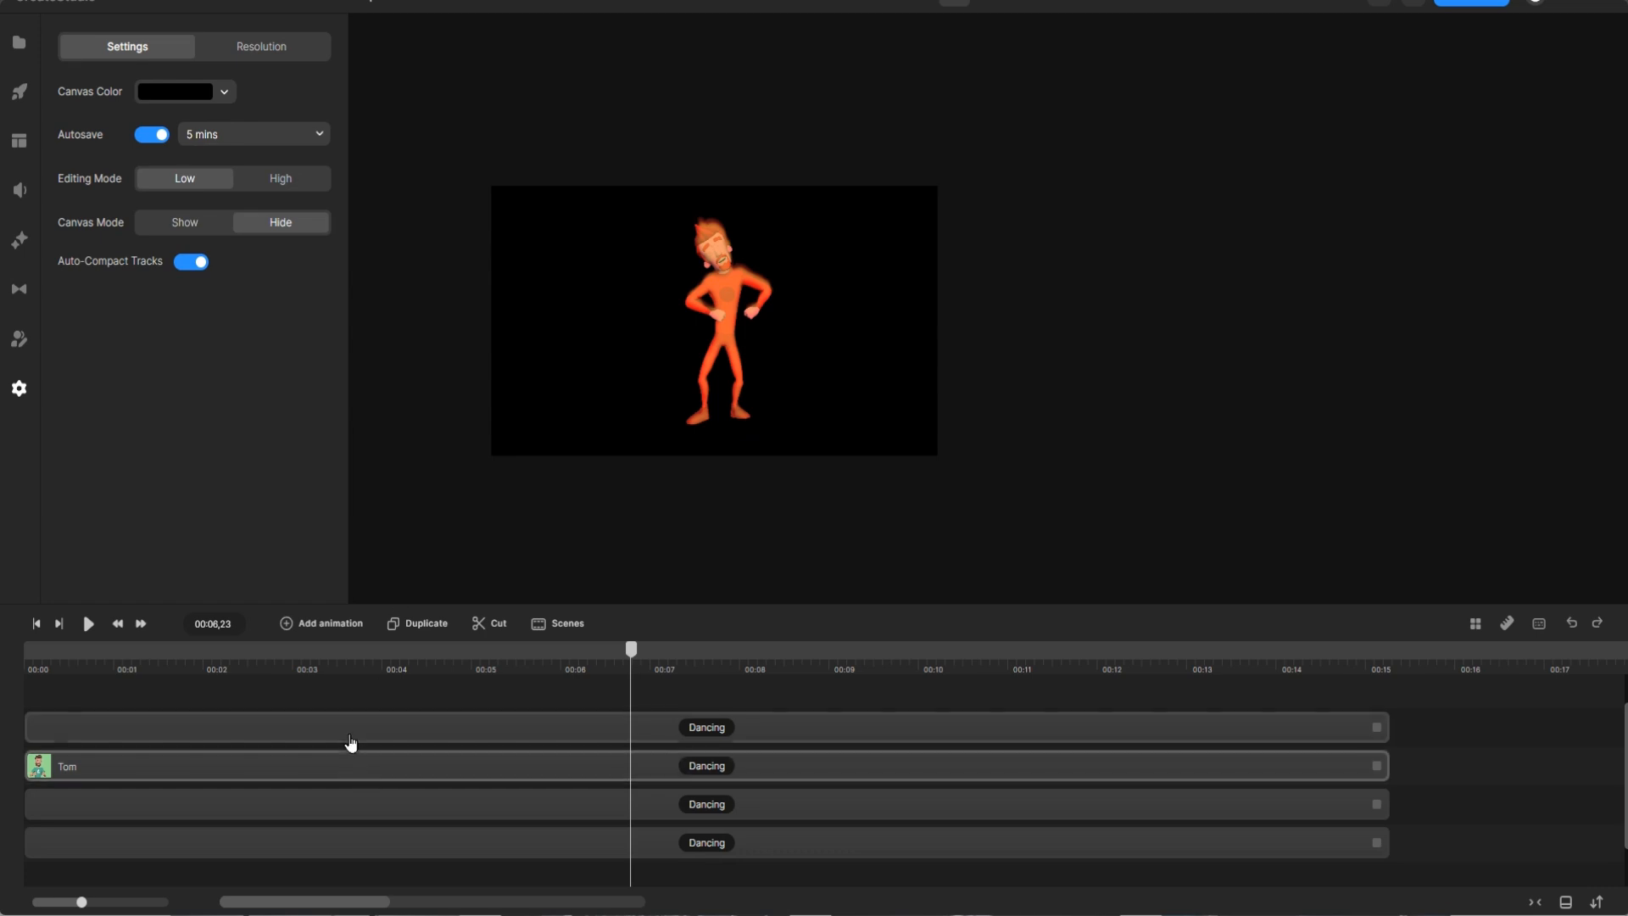
Step: Preview the turbulence on the clip directly below Tom and set its direction to 350°
{"action": "left_click", "coordinate": [330, 807]}
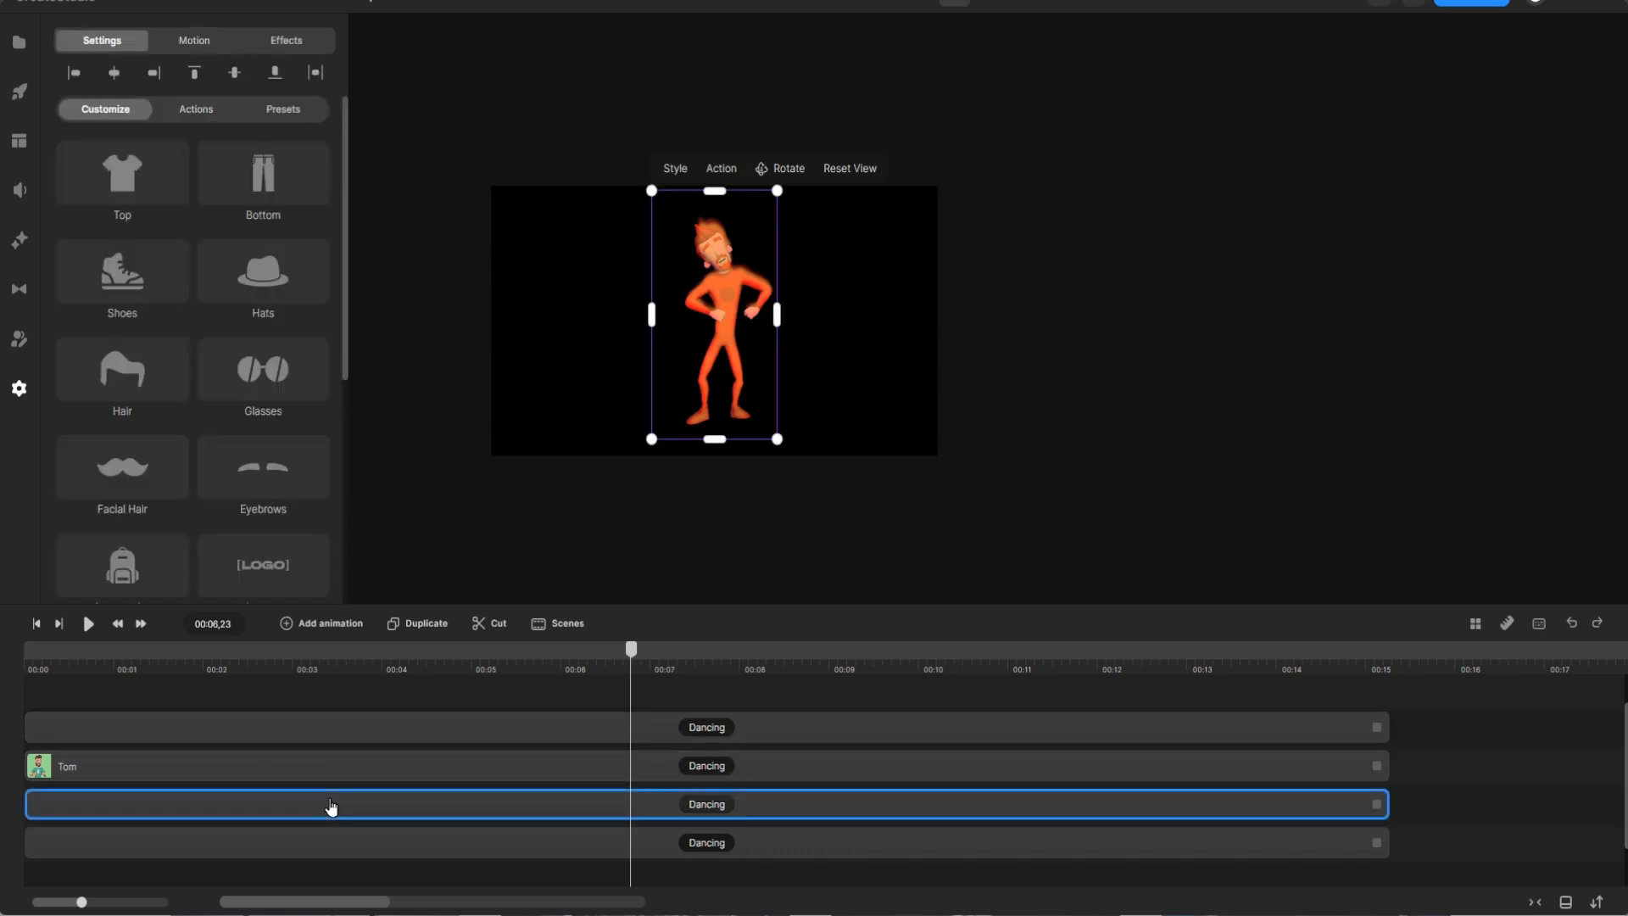
{"action": "left_click", "coordinate": [287, 43]}
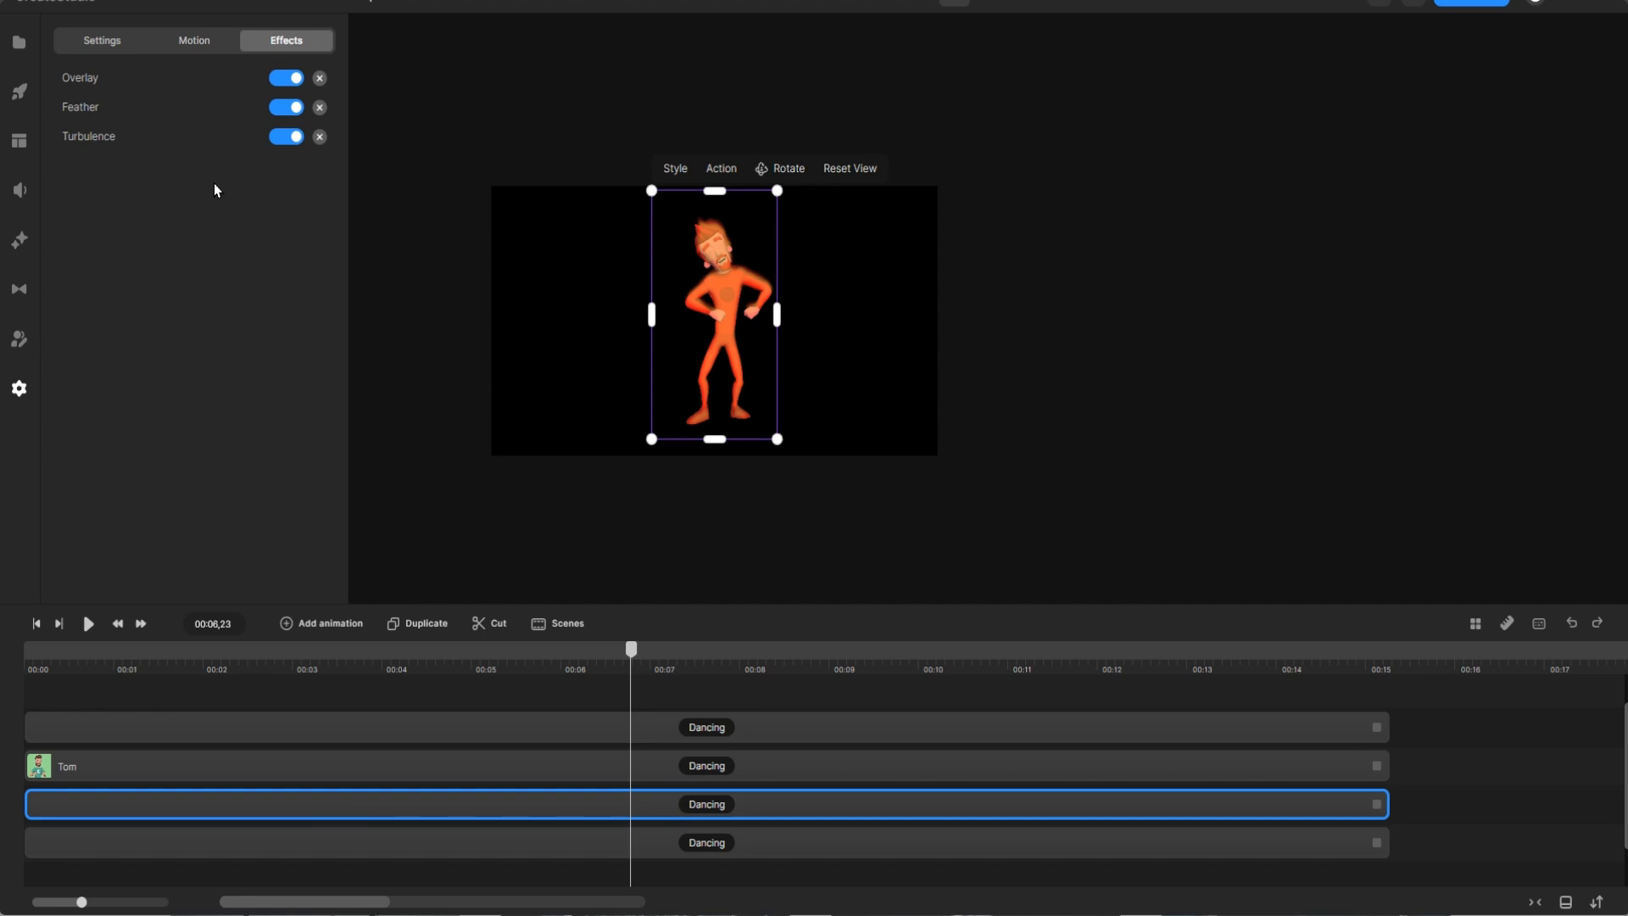
{"action": "left_click", "coordinate": [96, 141]}
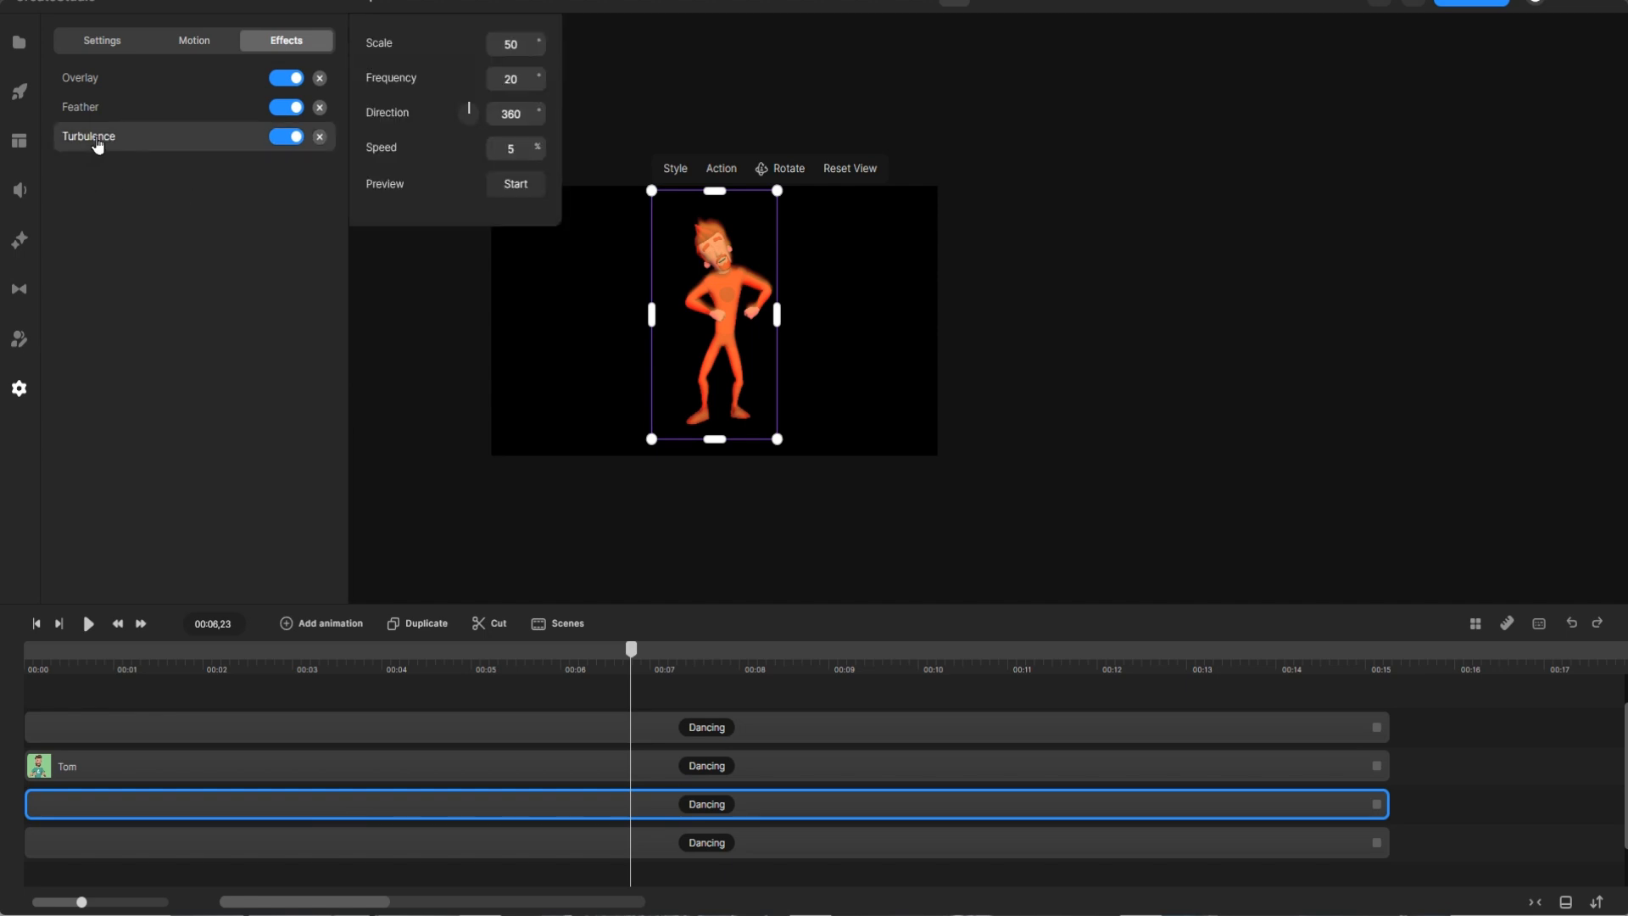
{"action": "left_click", "coordinate": [516, 184]}
{"action": "scroll", "coordinate": [673, 303], "scroll_direction": "up", "scroll_amount": 5}
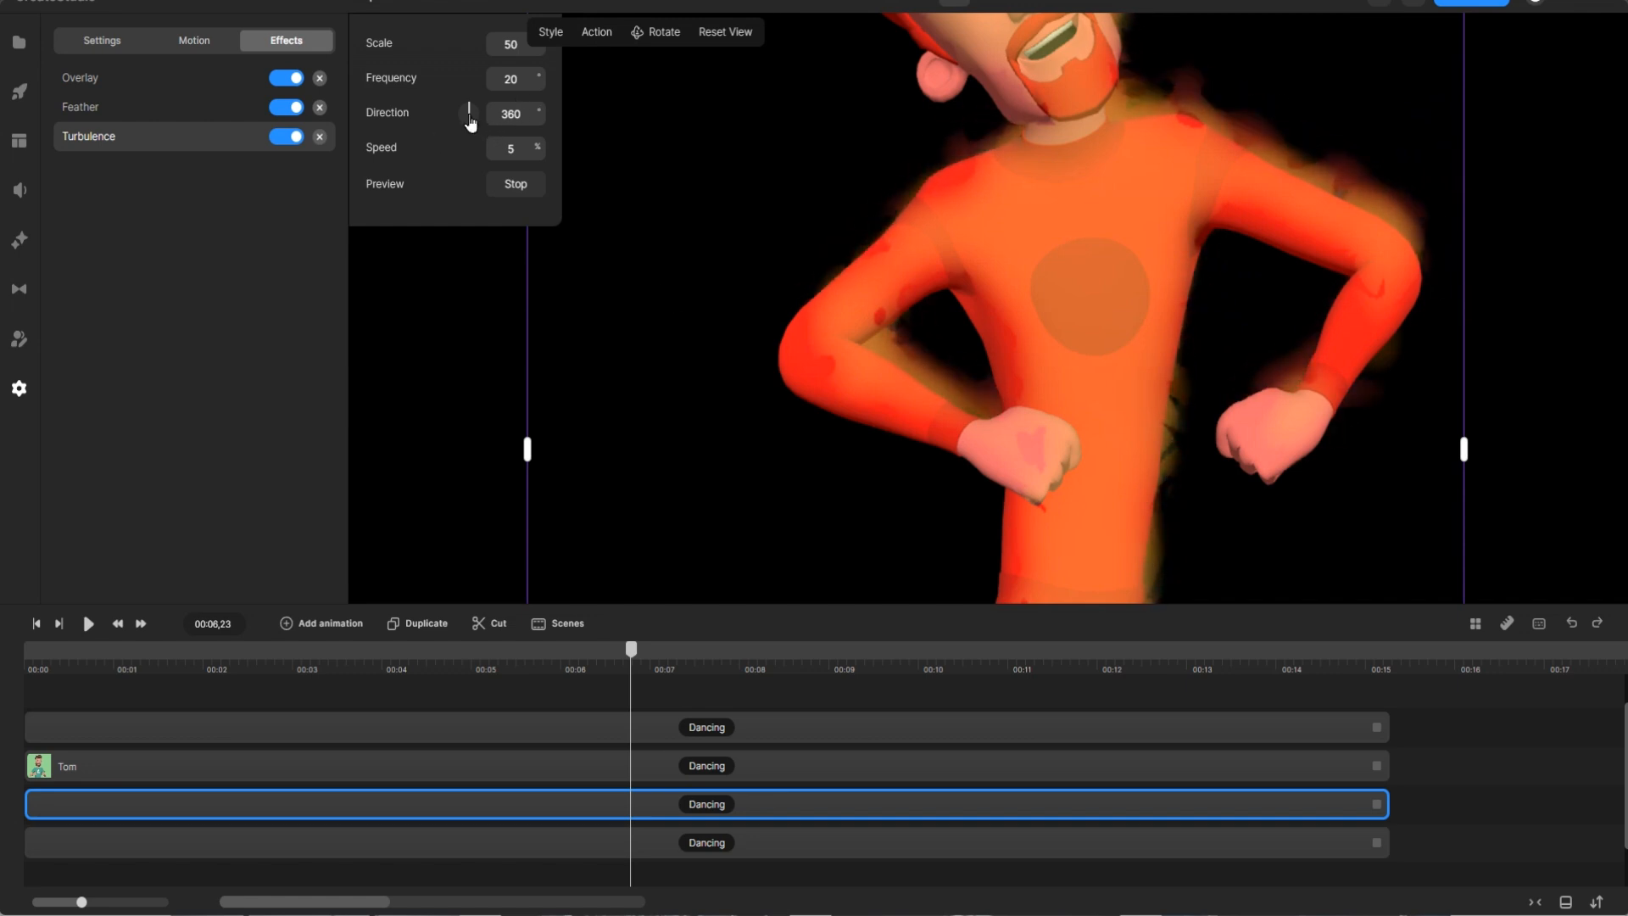
{"action": "left_click", "coordinate": [513, 114]}
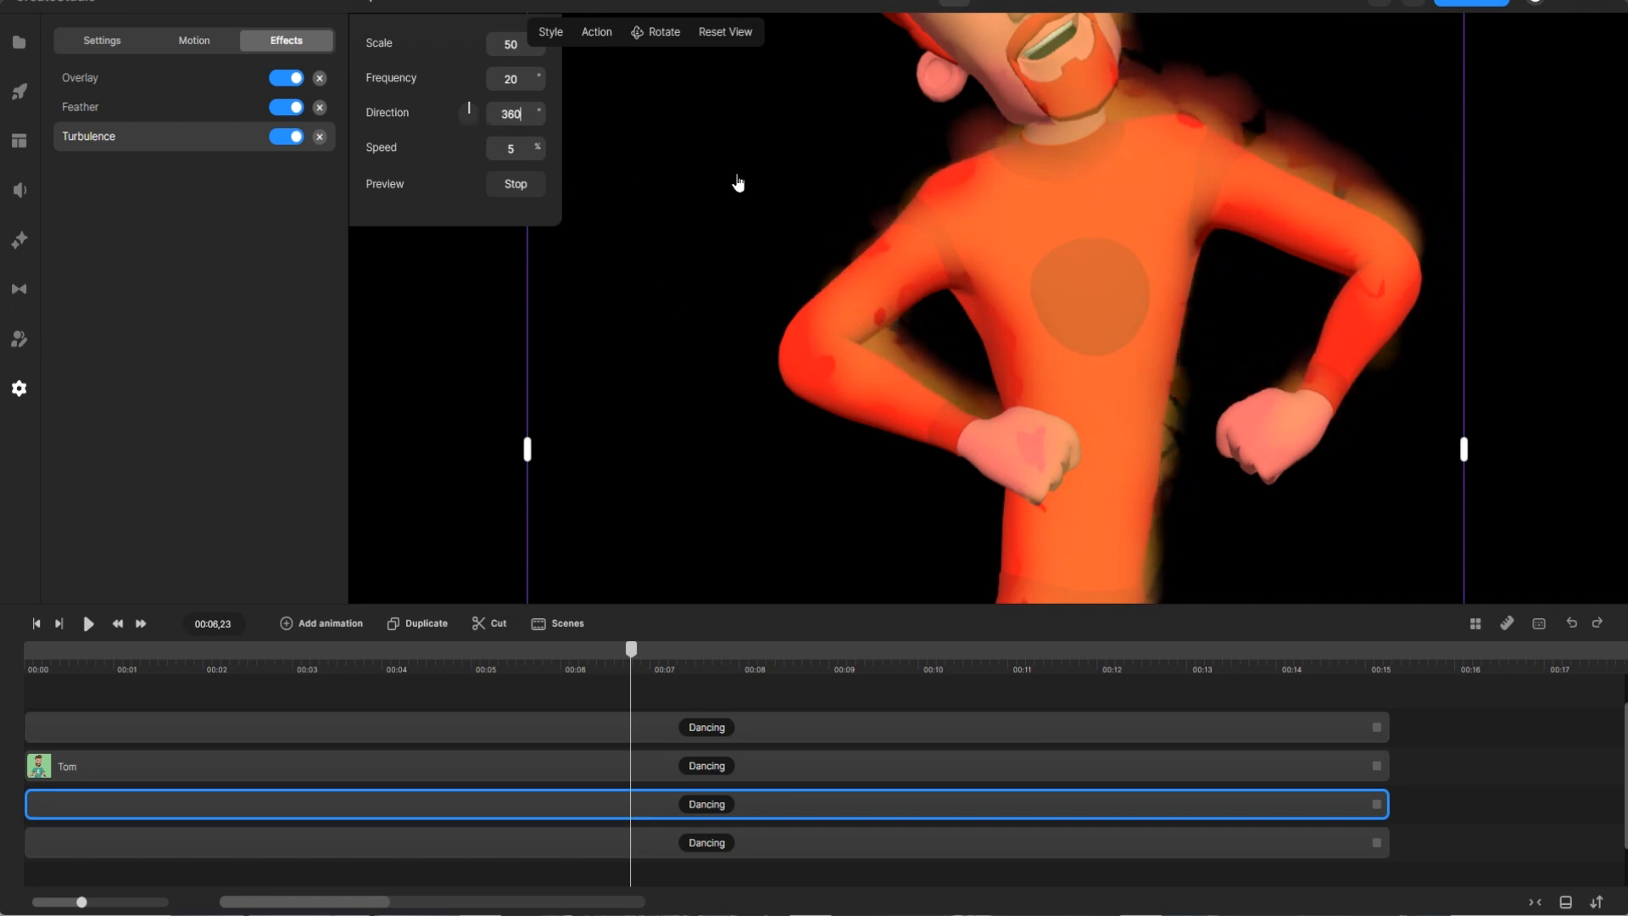
{"action": "key", "text": "Down"}
{"action": "key", "text": "Down"}
{"action": "key", "text": "Down"}
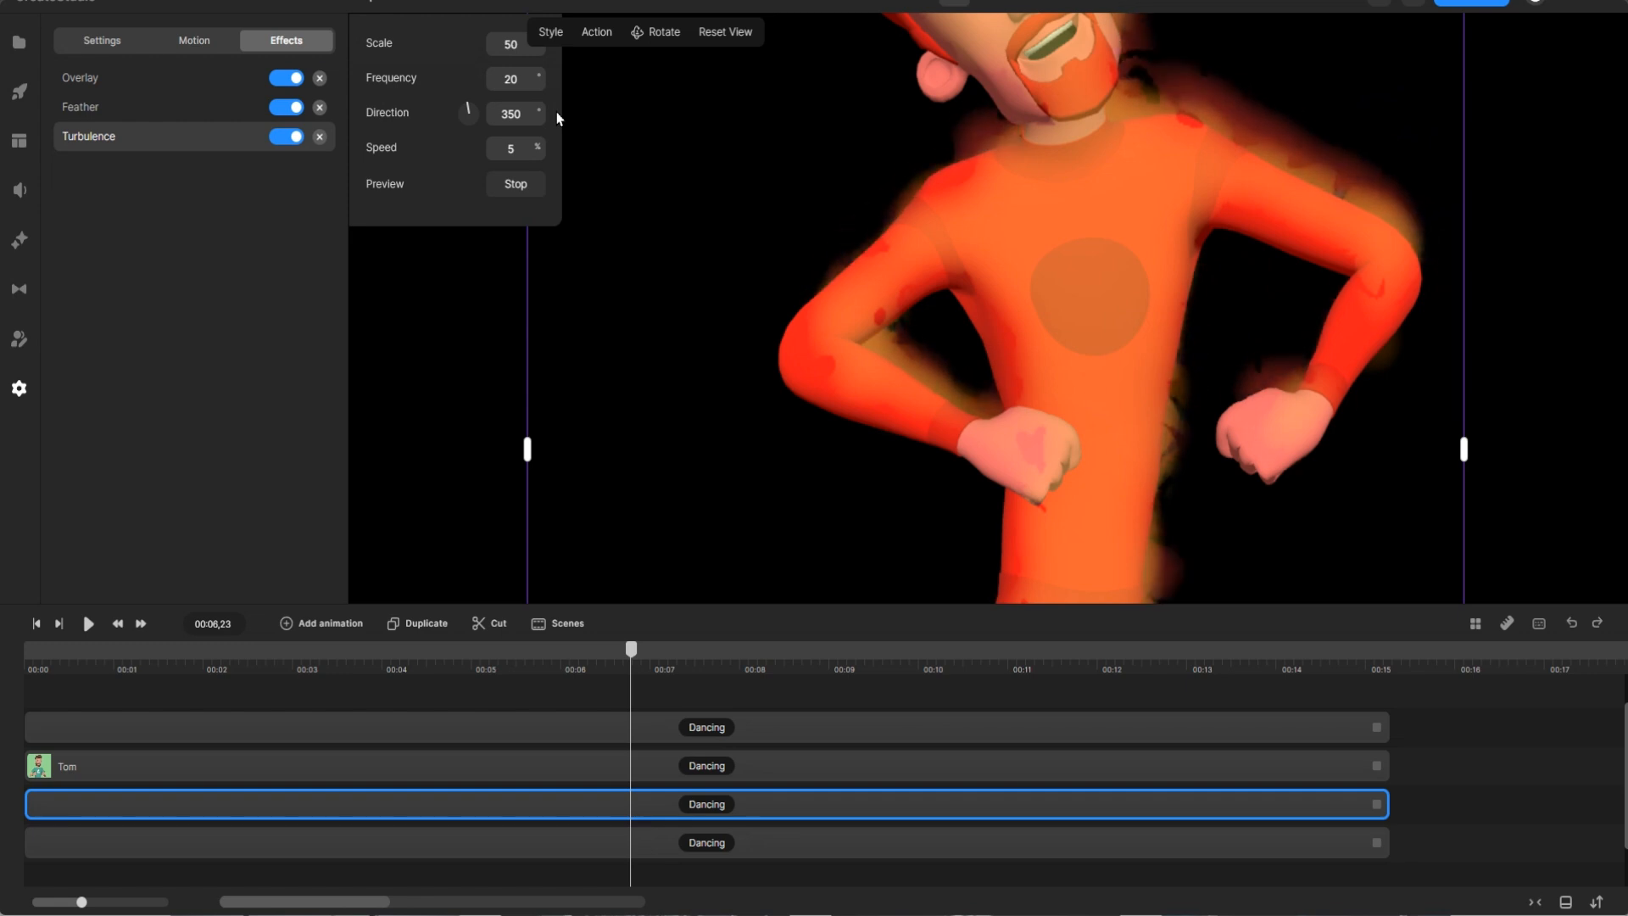
Step: Lower the turbulence frequency of the clip directly below Tom to 17
{"action": "left_click", "coordinate": [523, 87]}
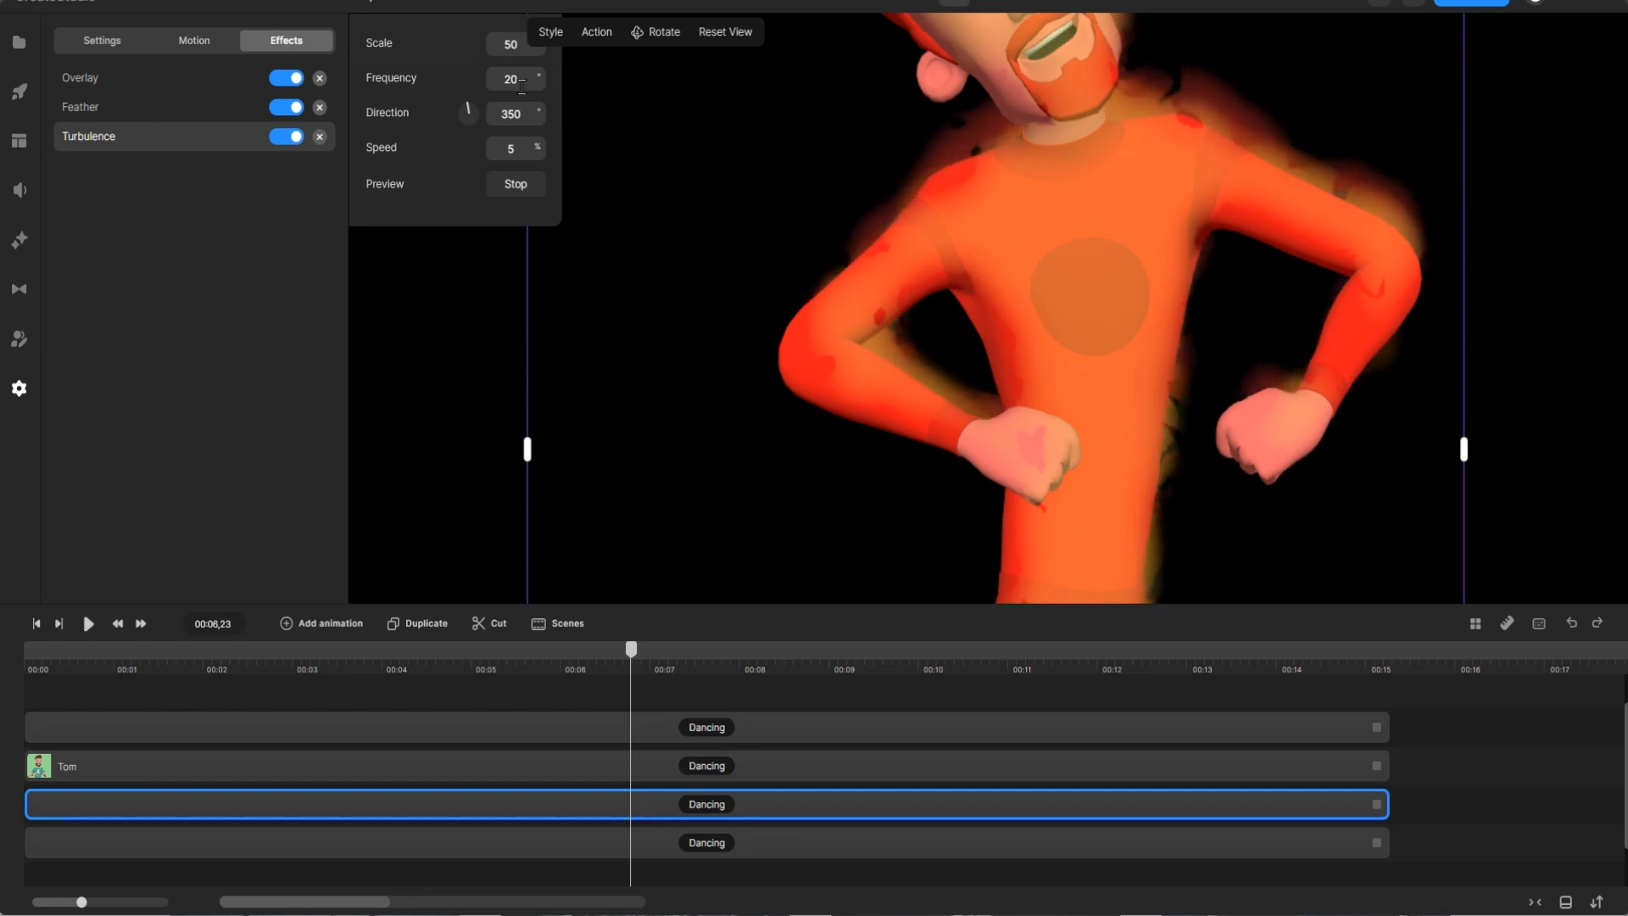
{"action": "key", "text": "Down"}
{"action": "key", "text": "Down"}
{"action": "key", "text": "Down"}
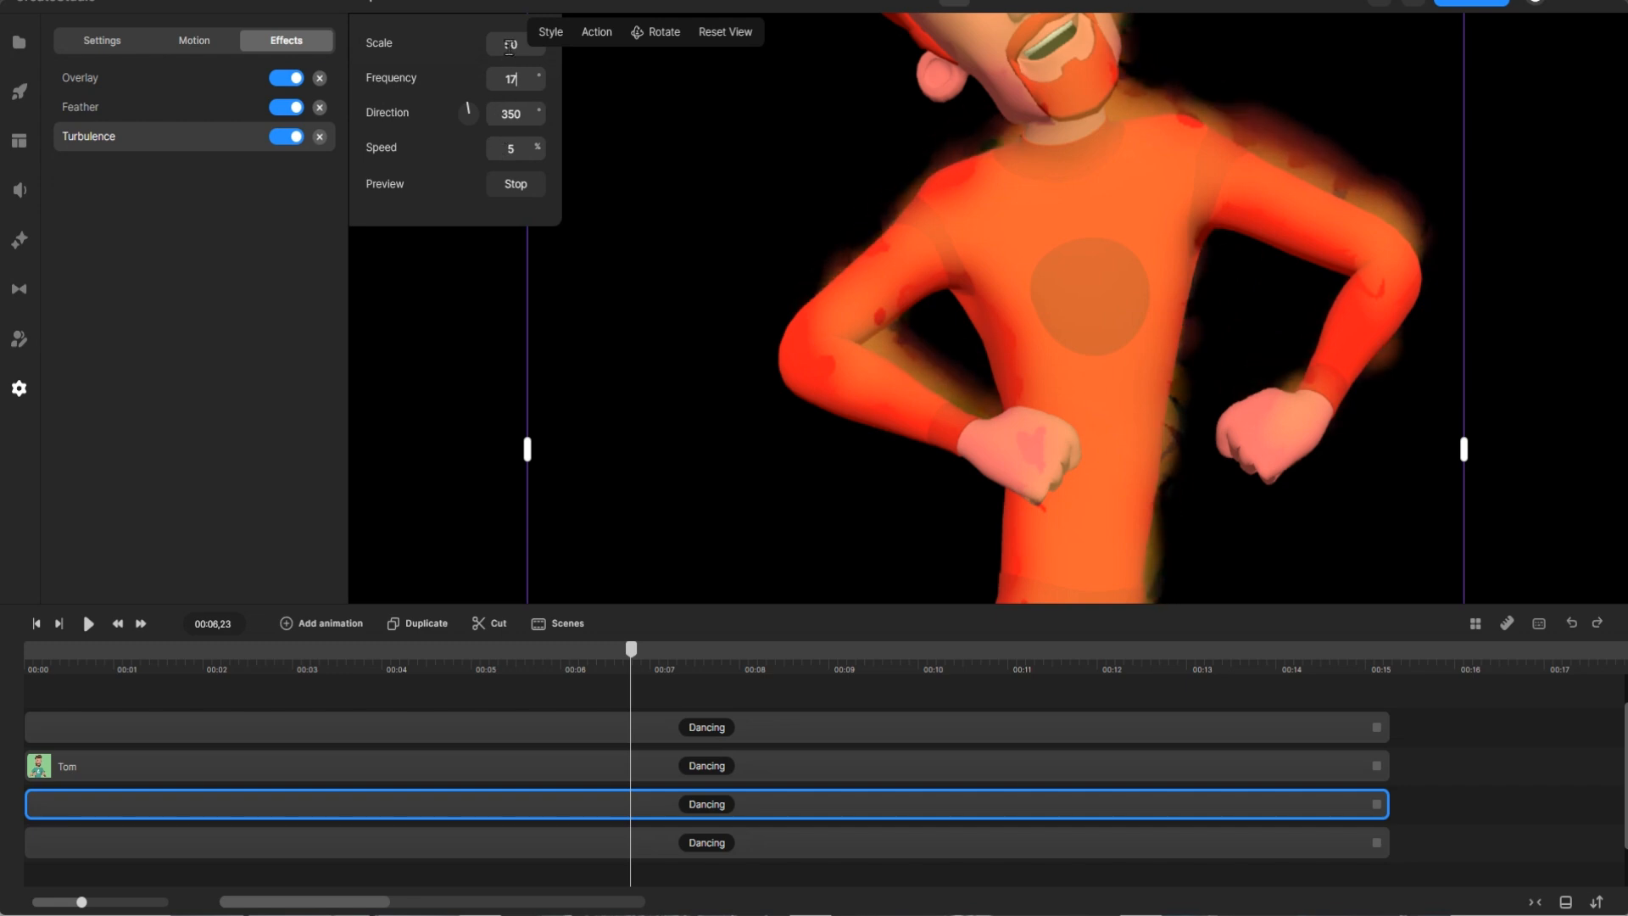
Step: Preview the turbulence on the bottommost Dancing clip and set its speed to 7%
{"action": "left_click", "coordinate": [334, 845]}
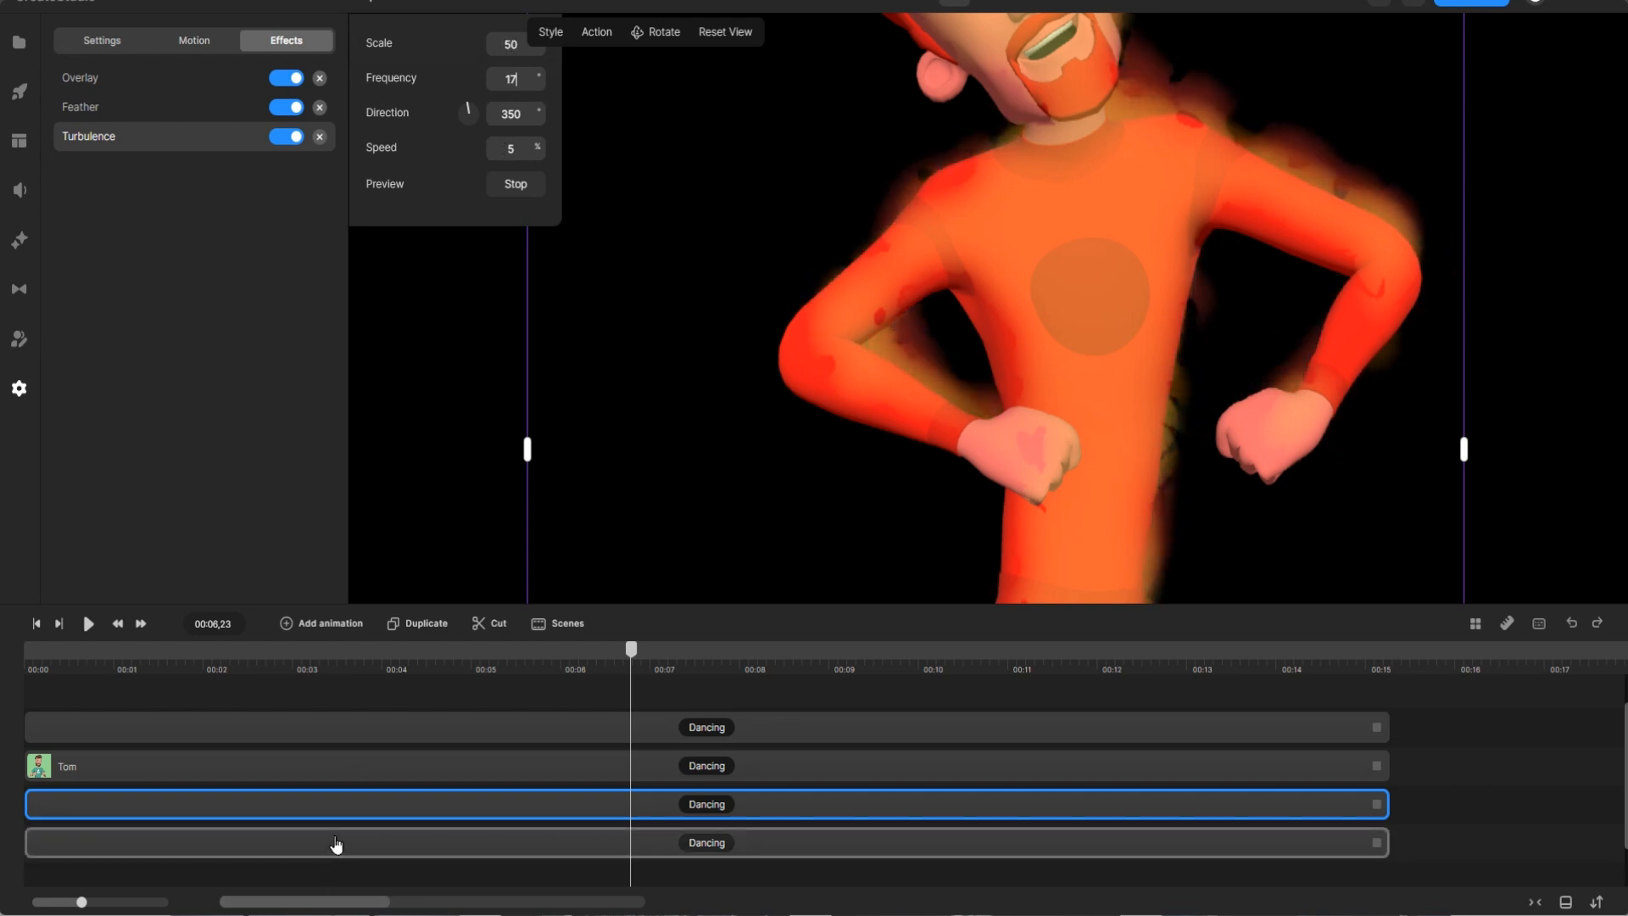
{"action": "left_click", "coordinate": [287, 44]}
{"action": "left_click", "coordinate": [67, 136]}
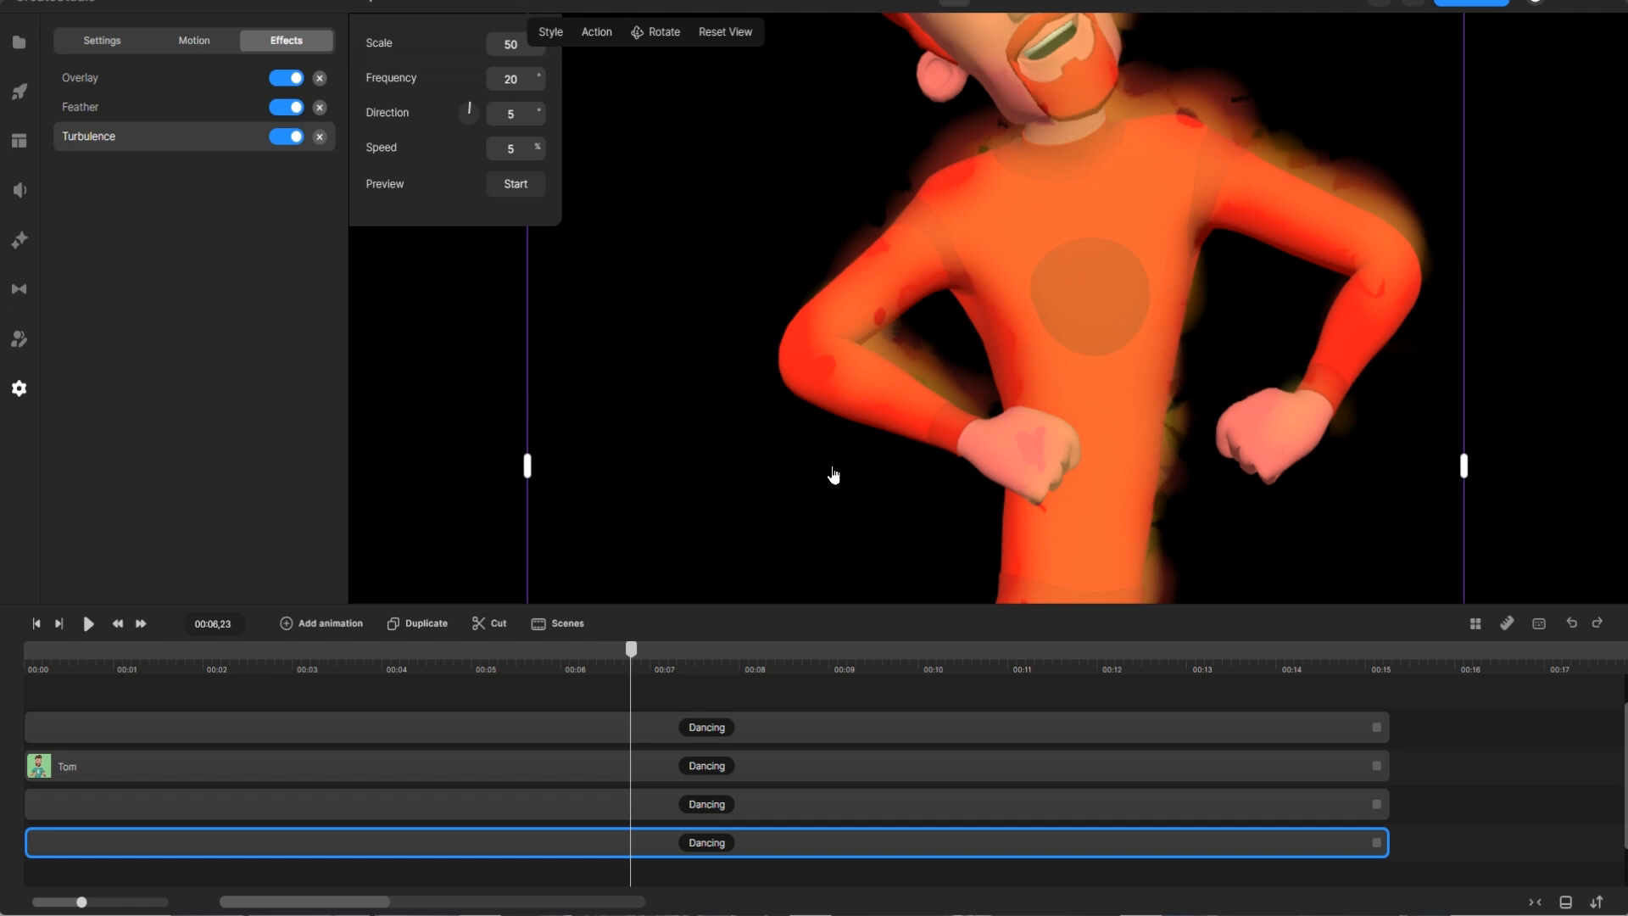
{"action": "left_click", "coordinate": [528, 190]}
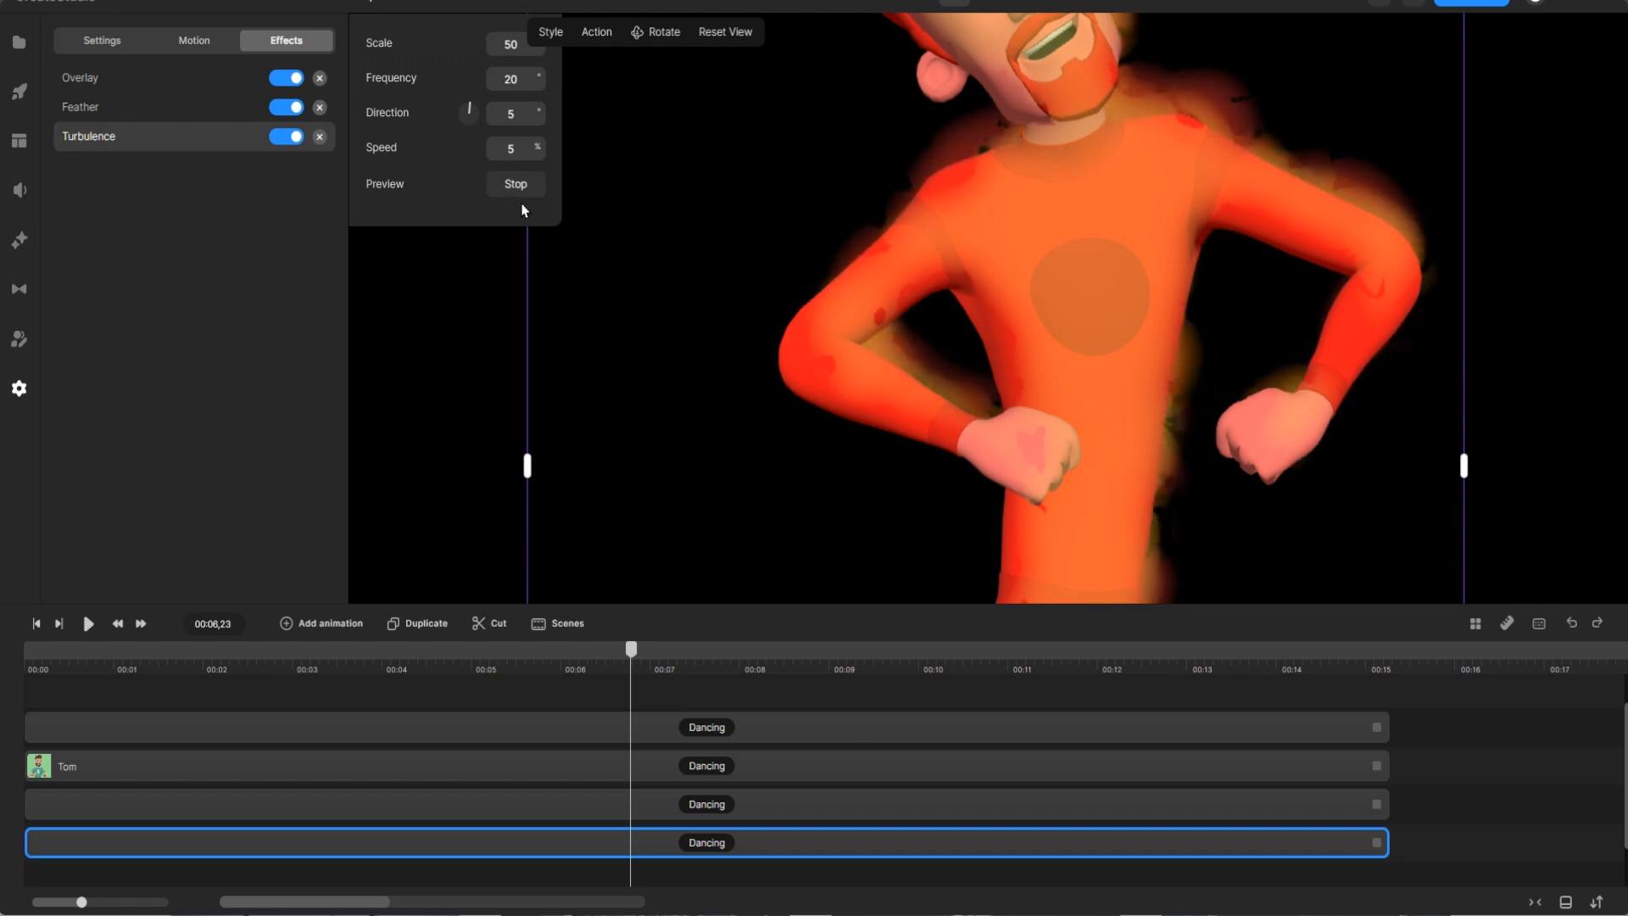
{"action": "left_click", "coordinate": [540, 148]}
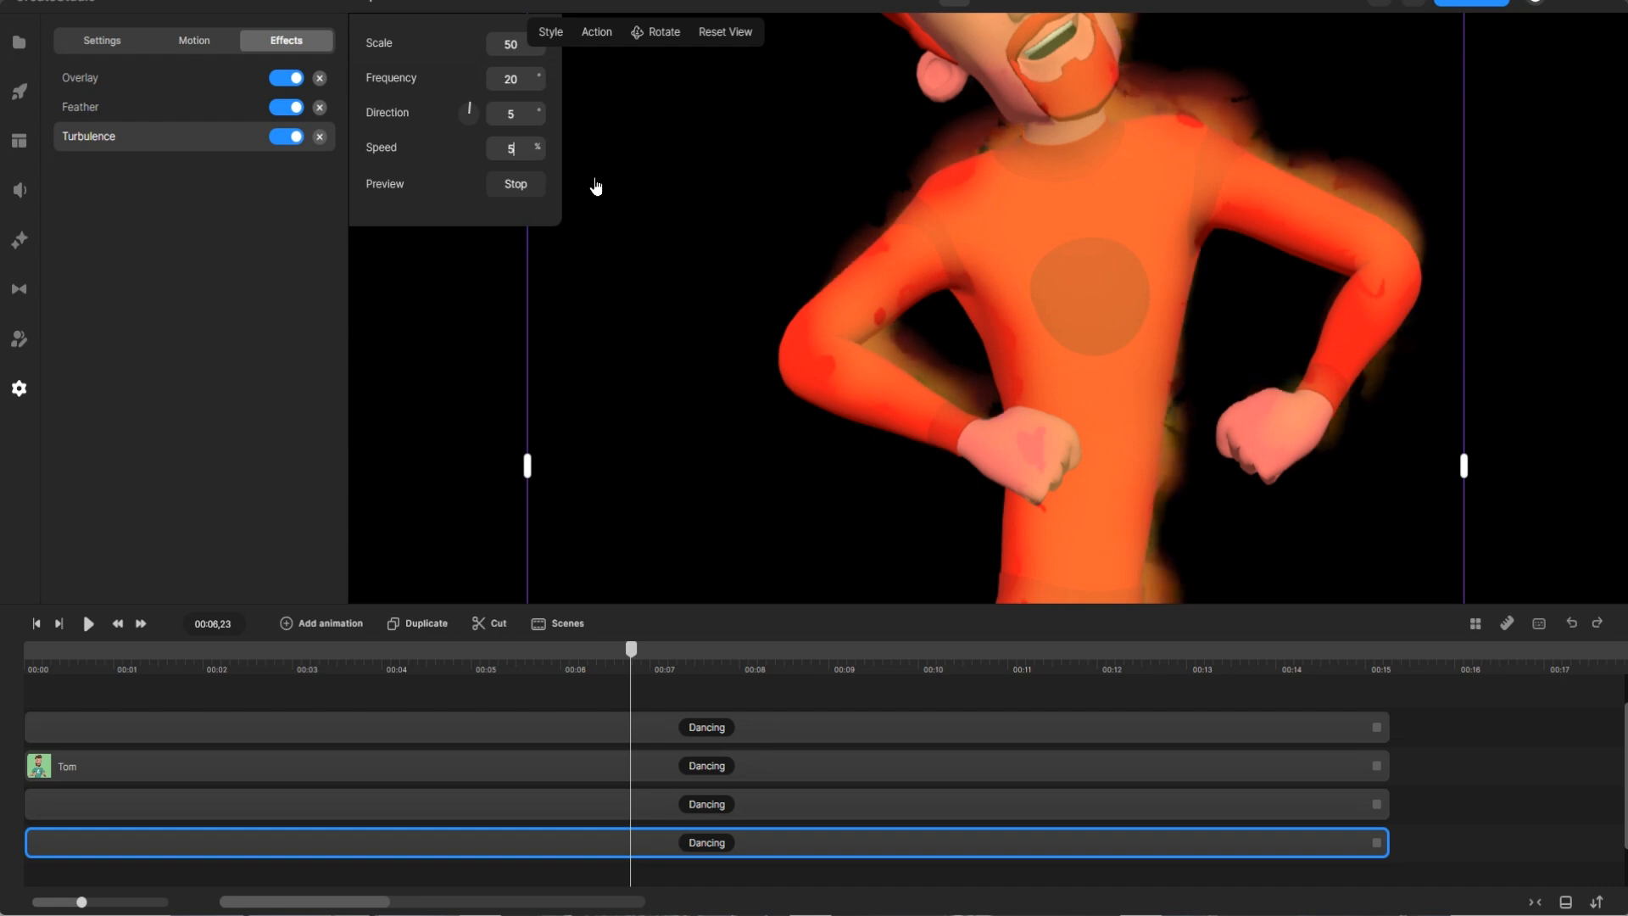
{"action": "key", "text": "Up"}
{"action": "key", "text": "Up"}
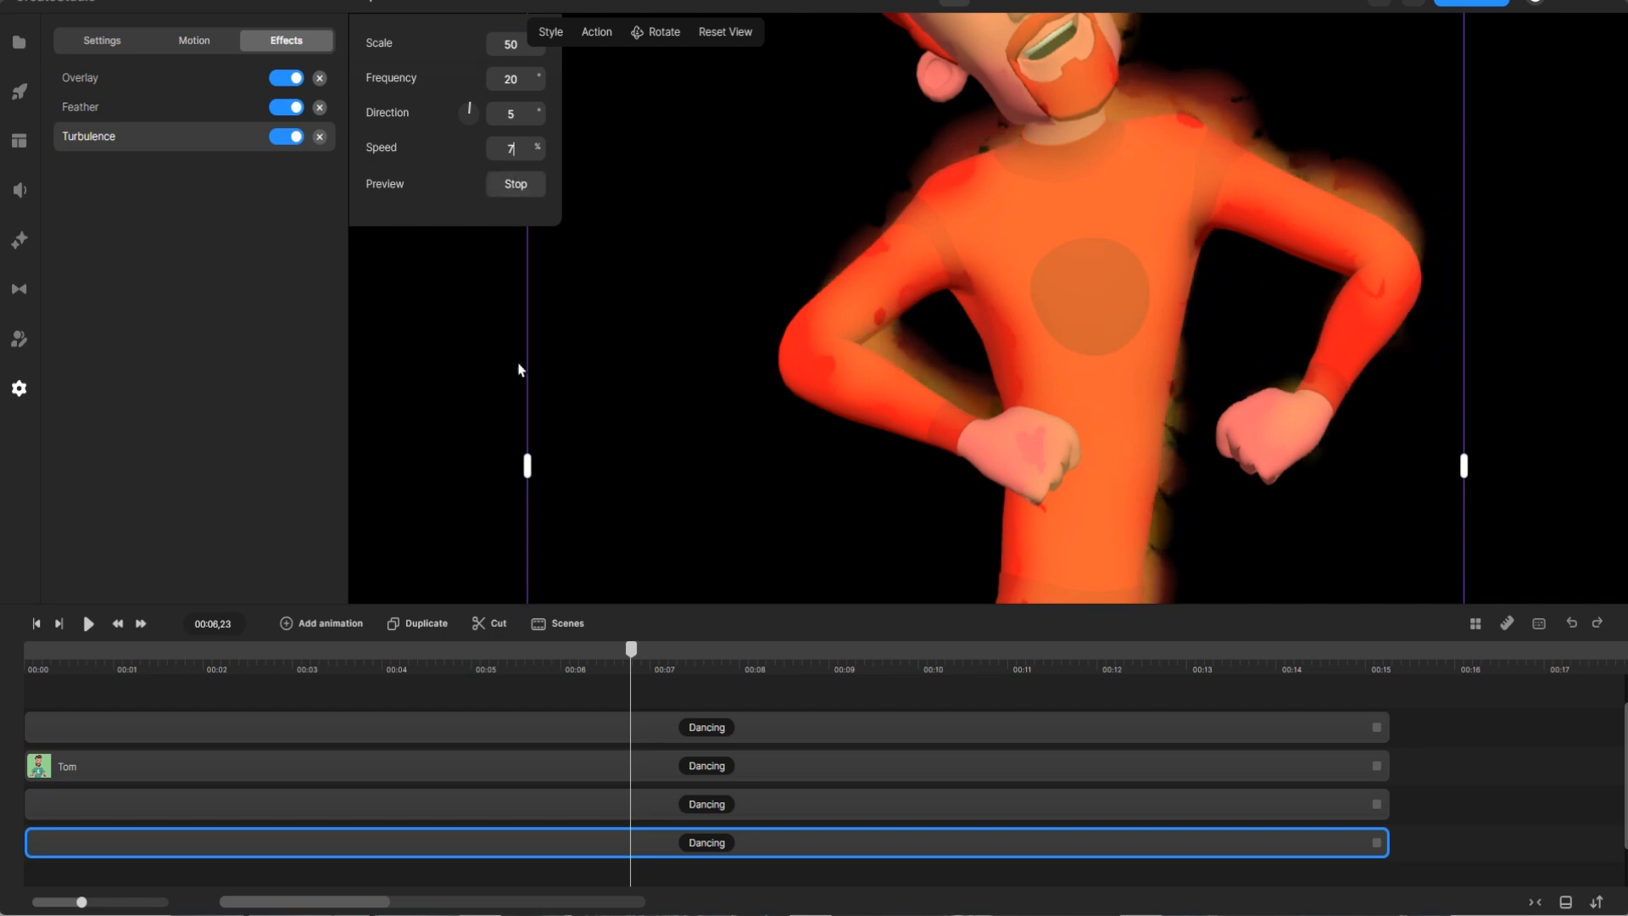
{"action": "left_click", "coordinate": [576, 334]}
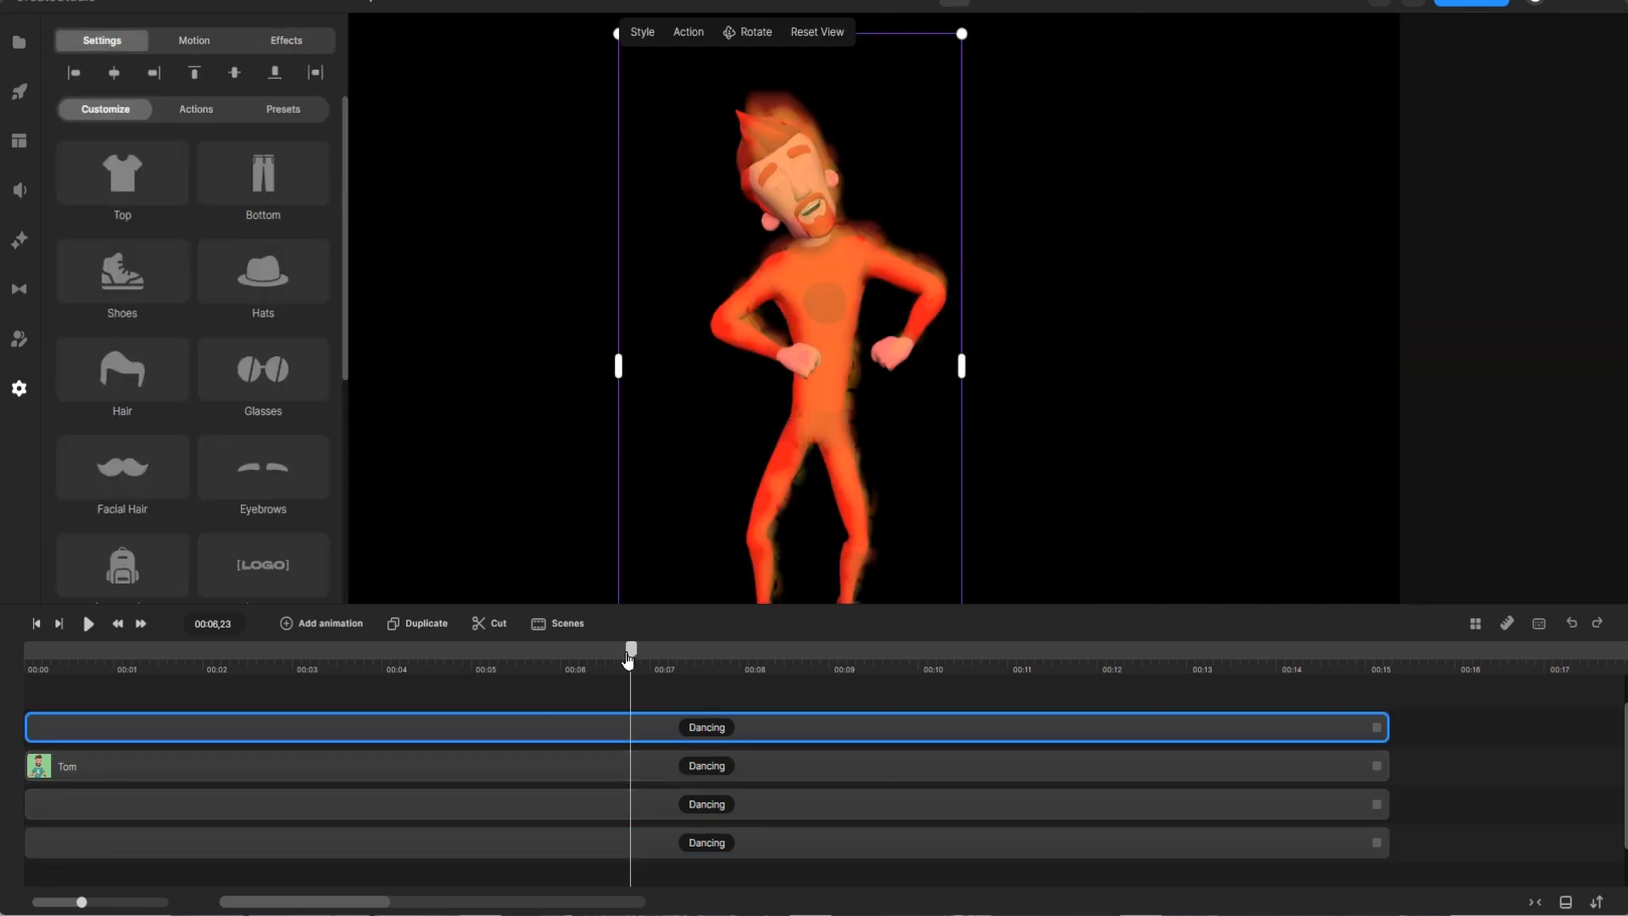
Step: Play the fiery dance from the start to about the eleven-second mark and save the project
{"action": "left_click_drag", "start_coordinate": [607, 658], "coordinate": [2, 668]}
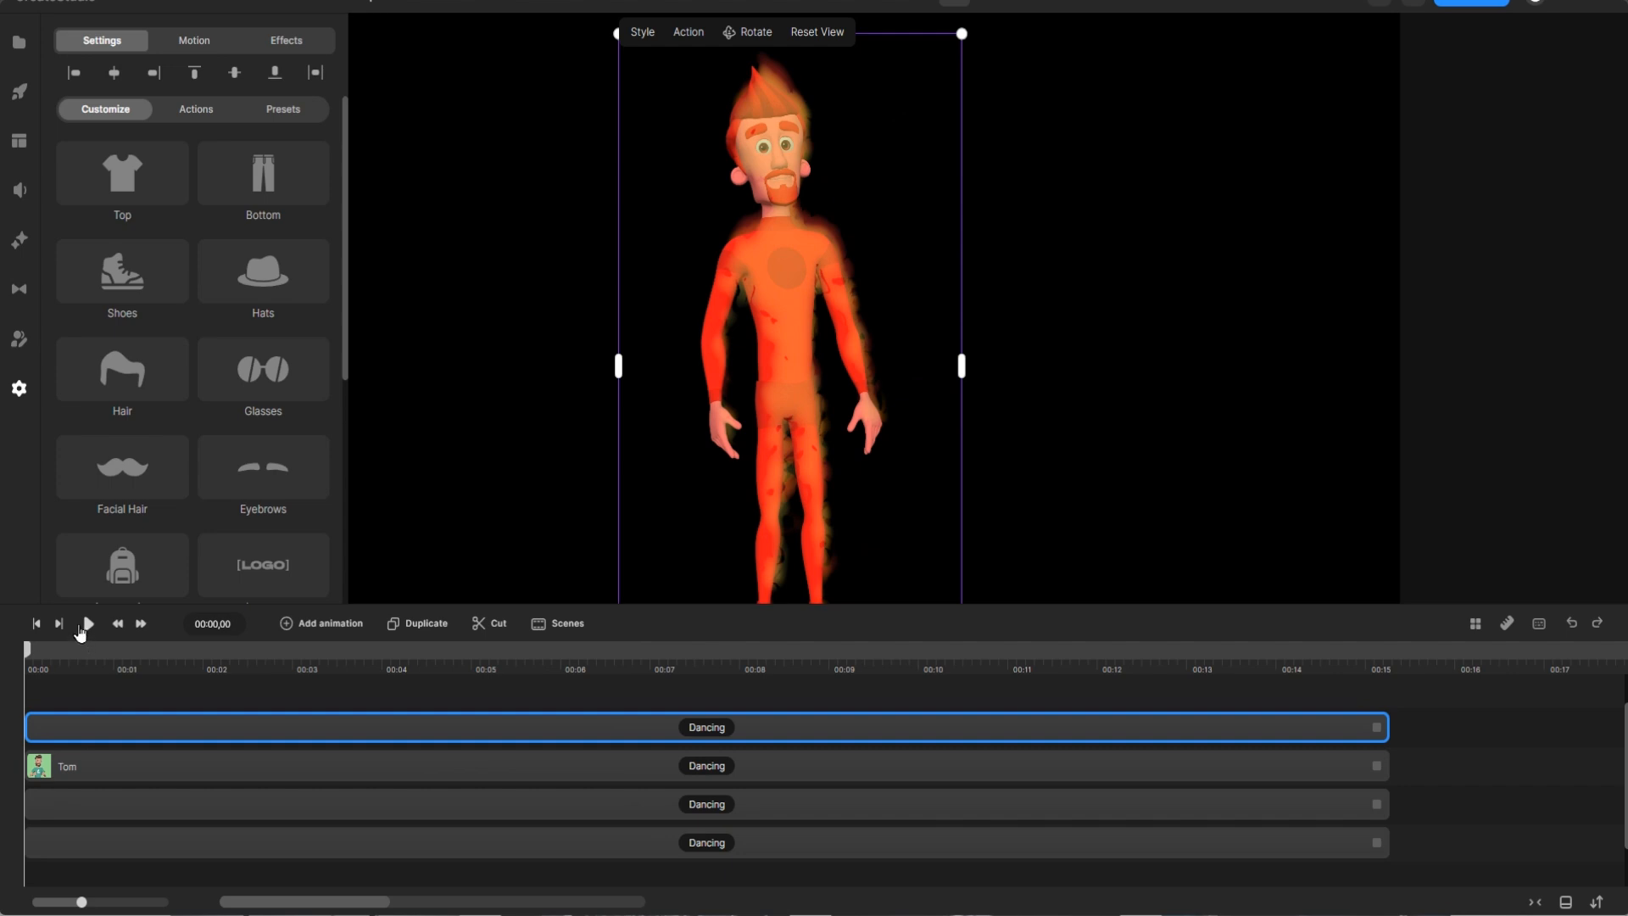
{"action": "left_click", "coordinate": [87, 625]}
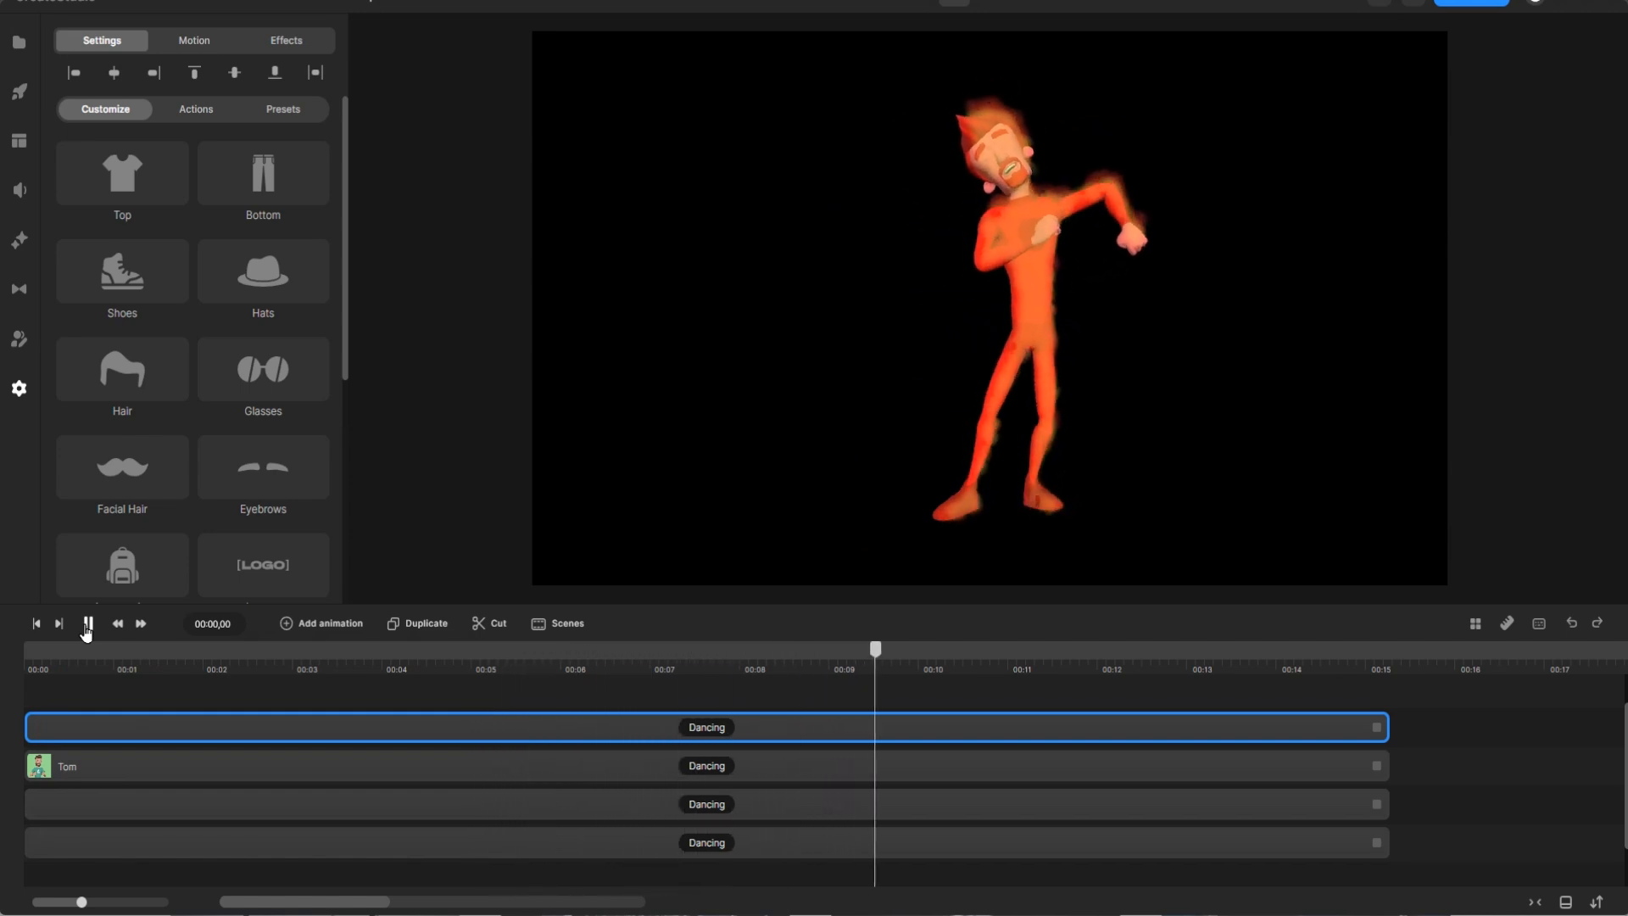
{"action": "key", "text": "space"}
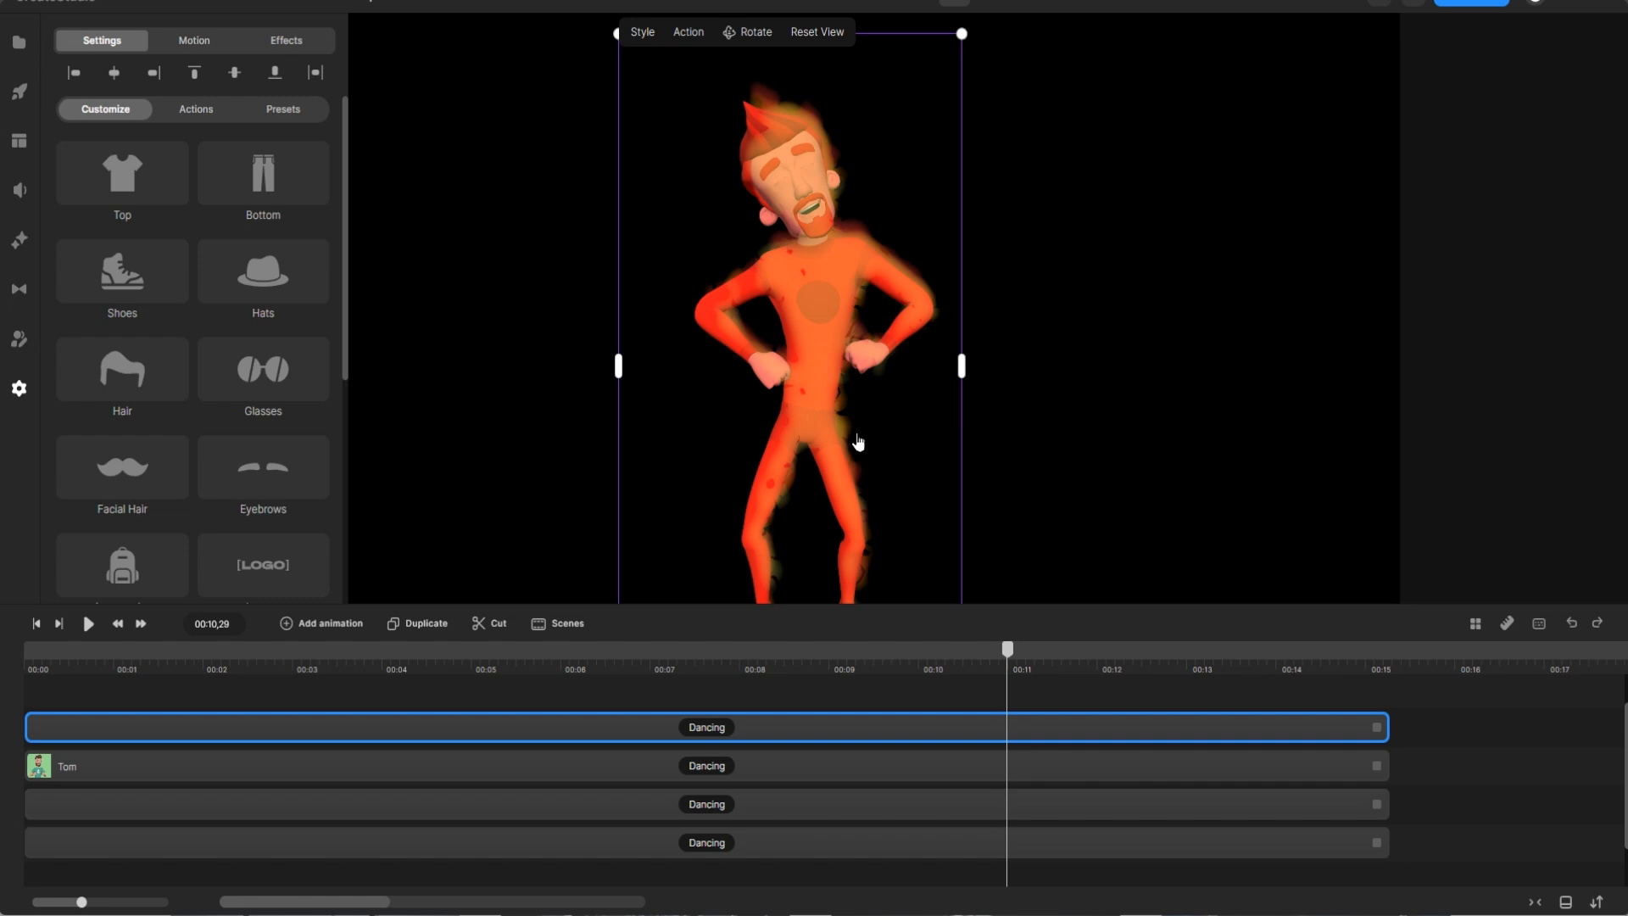
{"action": "key", "text": "ctrl+s"}
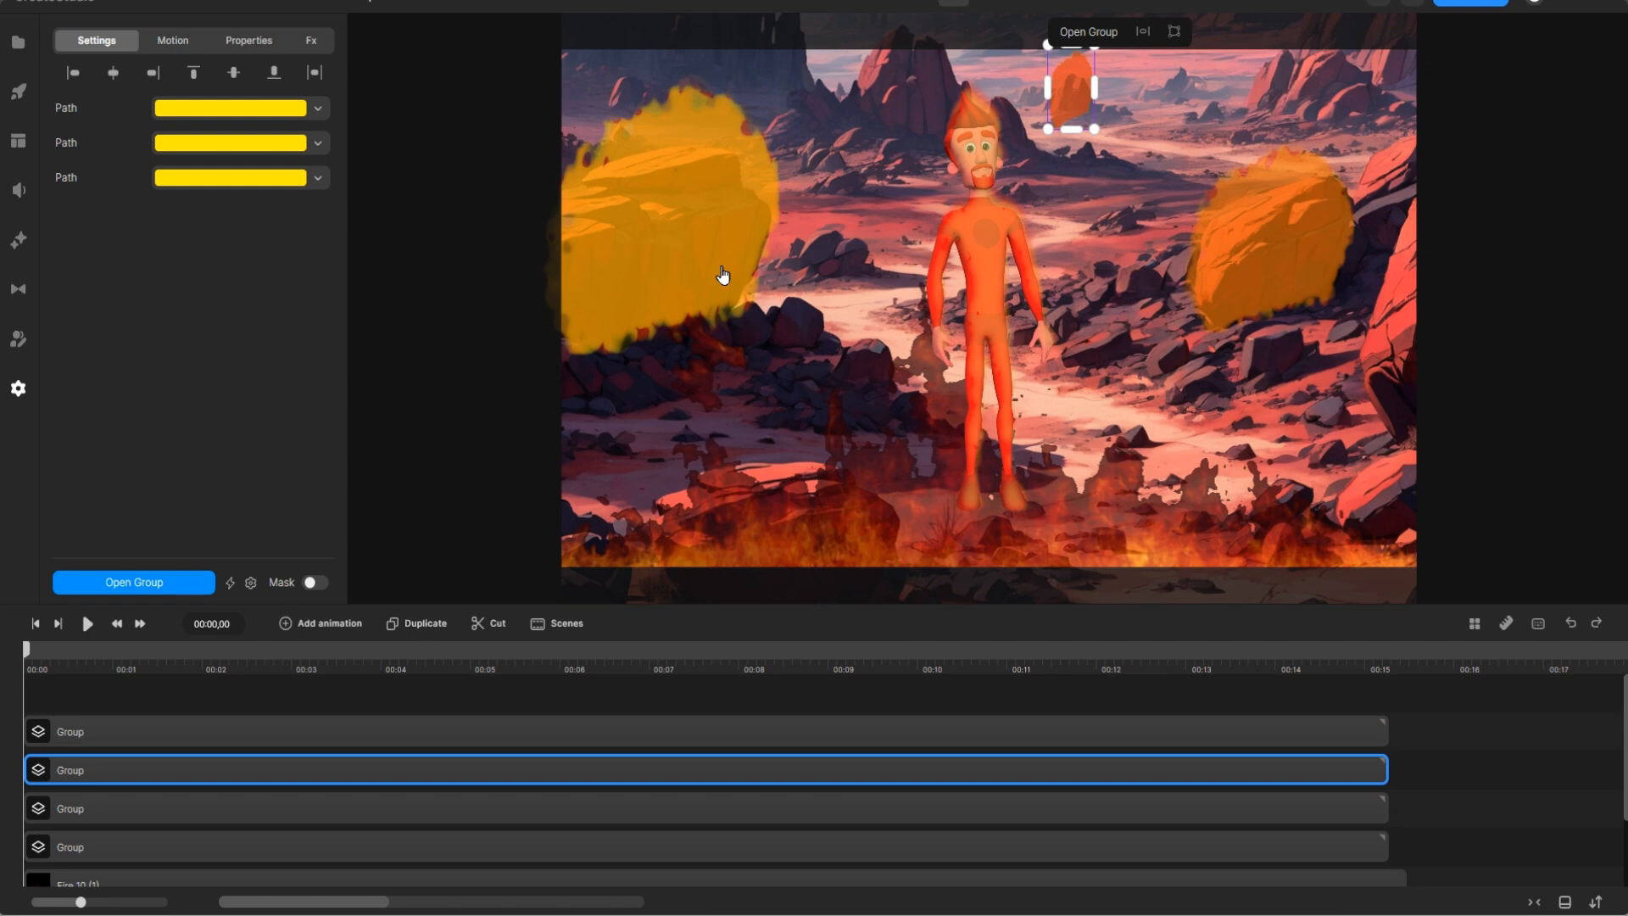
Step: Select the topmost group in the rocky fire scene, play the whole scene, and return the playhead to the start
{"action": "left_click", "coordinate": [501, 744]}
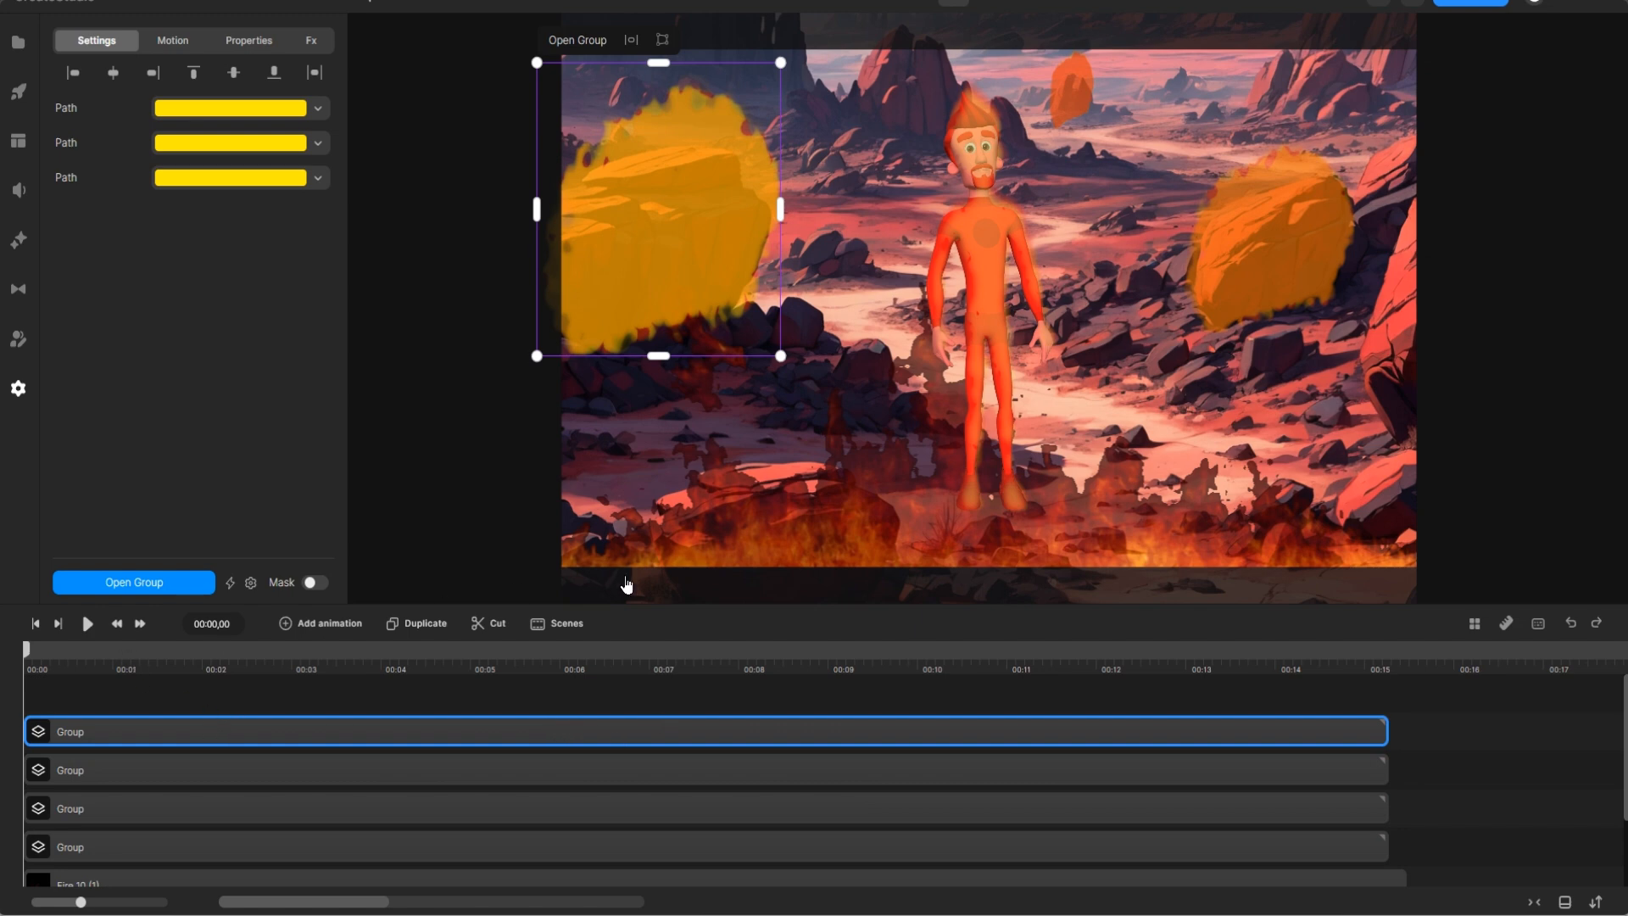
{"action": "left_click", "coordinate": [89, 626]}
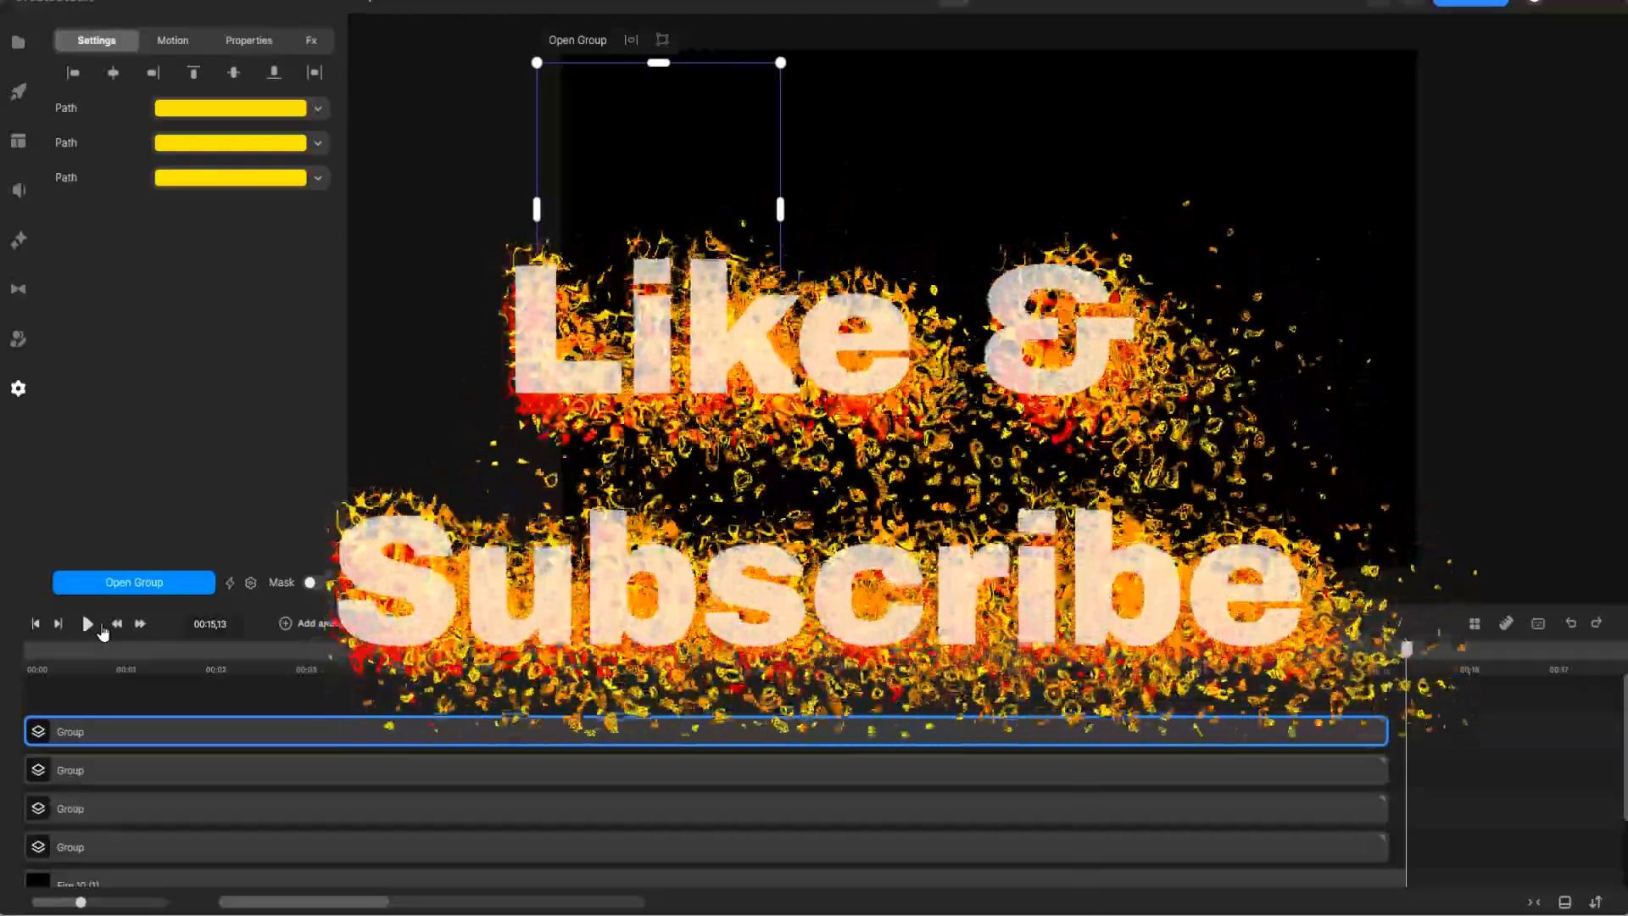
{"action": "left_click", "coordinate": [32, 664]}
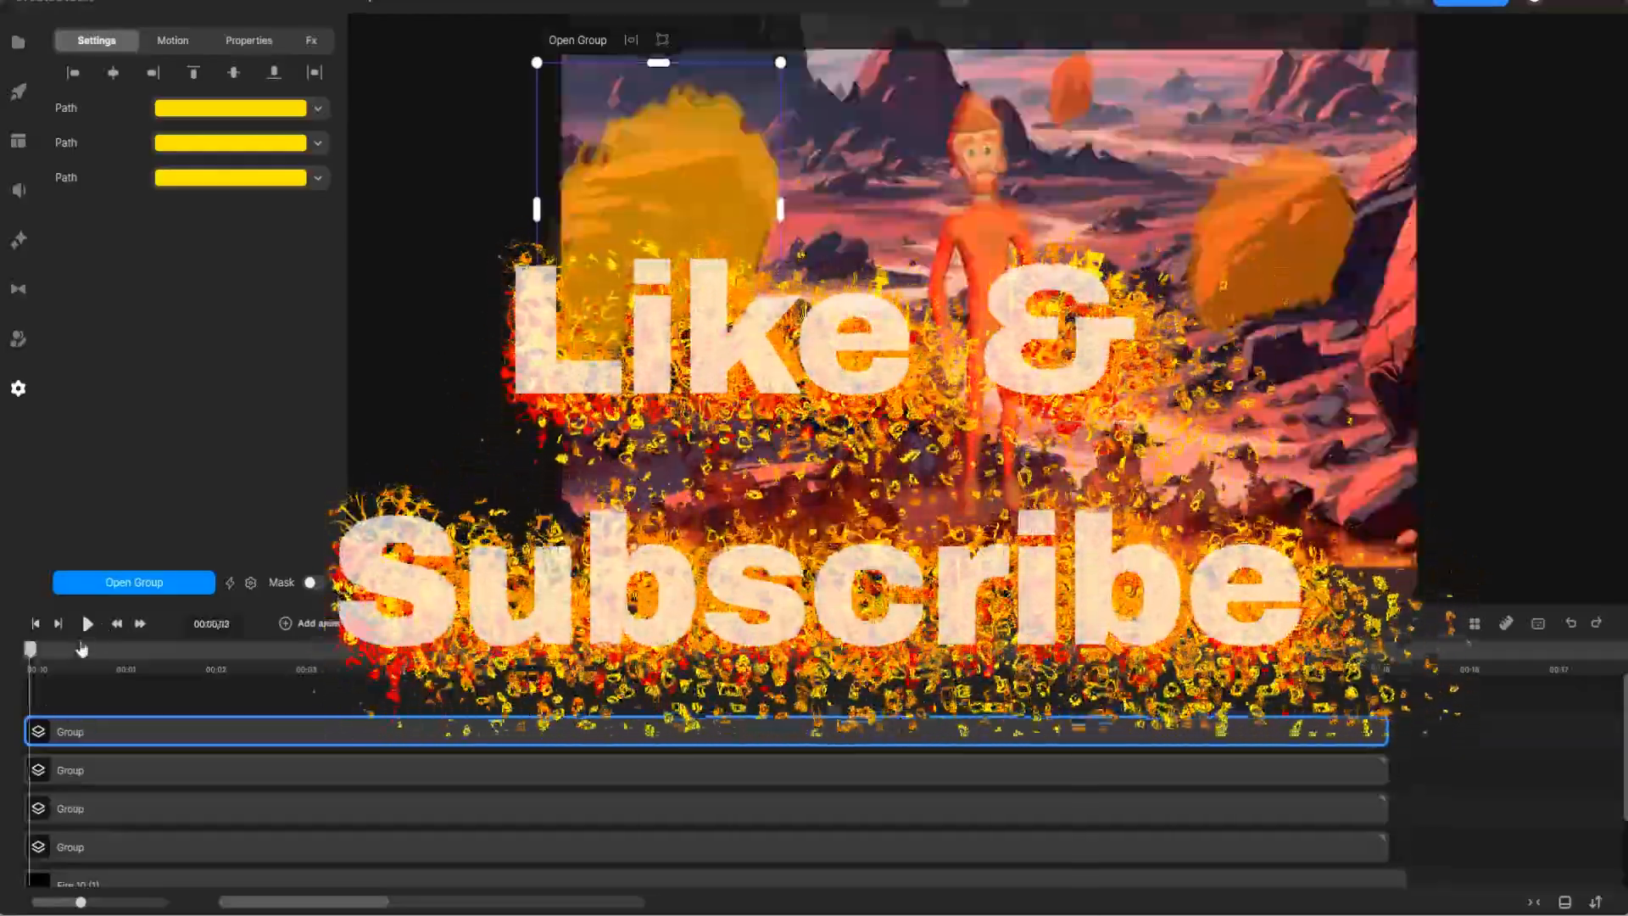